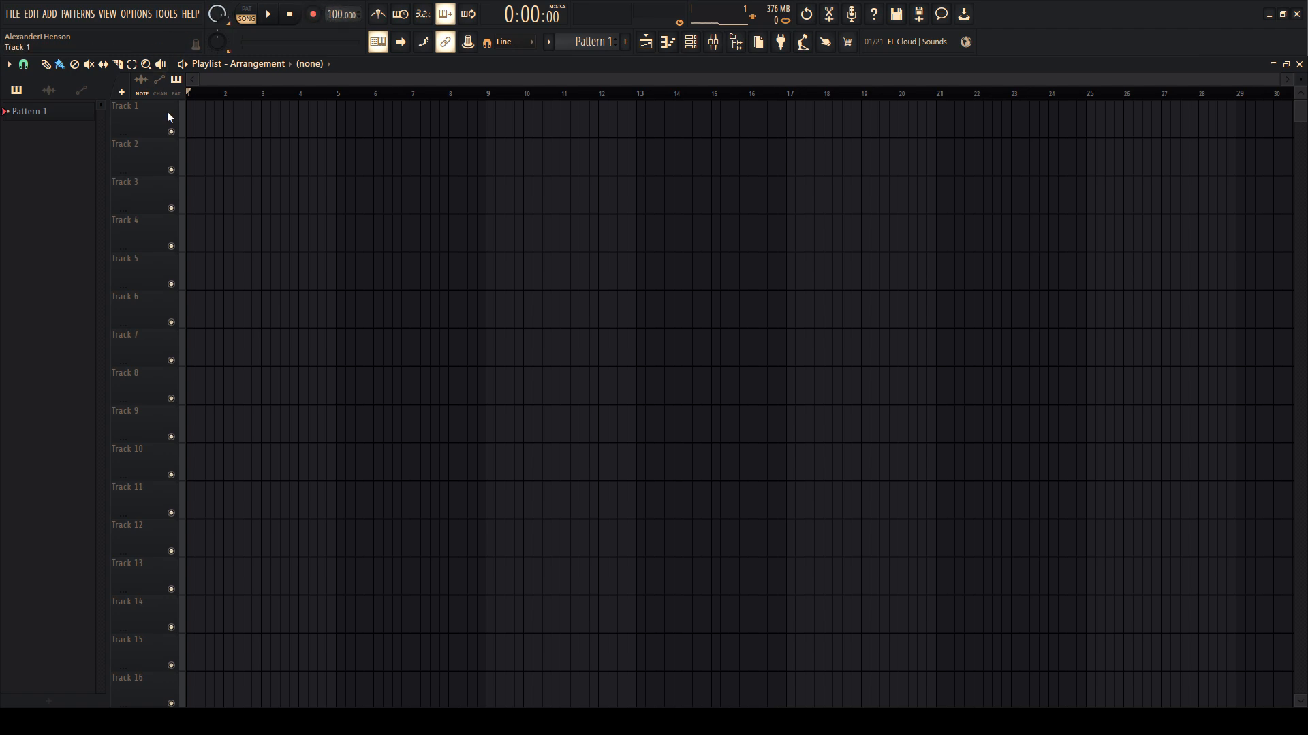
- Make tracks 1–3 audio tracks linked to mixer inserts 1–3
{"action": "right_click", "coordinate": [151, 124]}
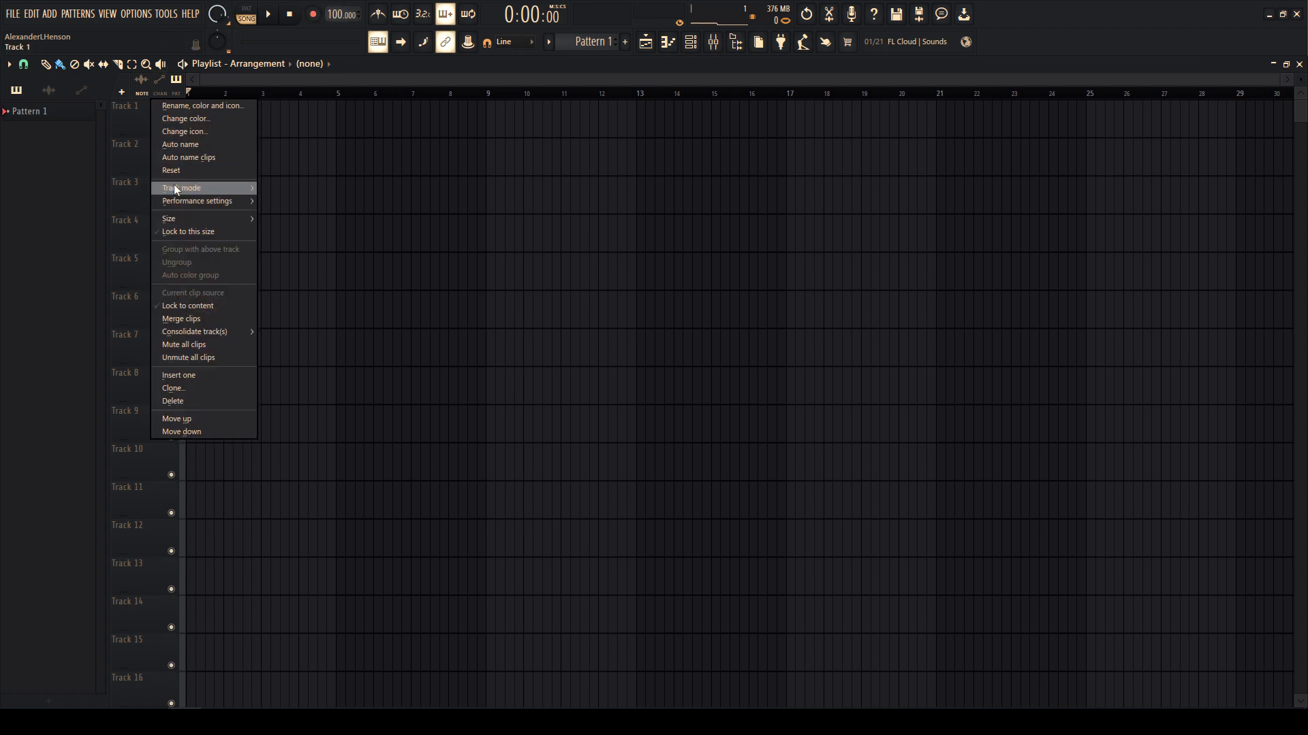
{"action": "mouse_move", "coordinate": [231, 188]}
{"action": "mouse_move", "coordinate": [320, 201]}
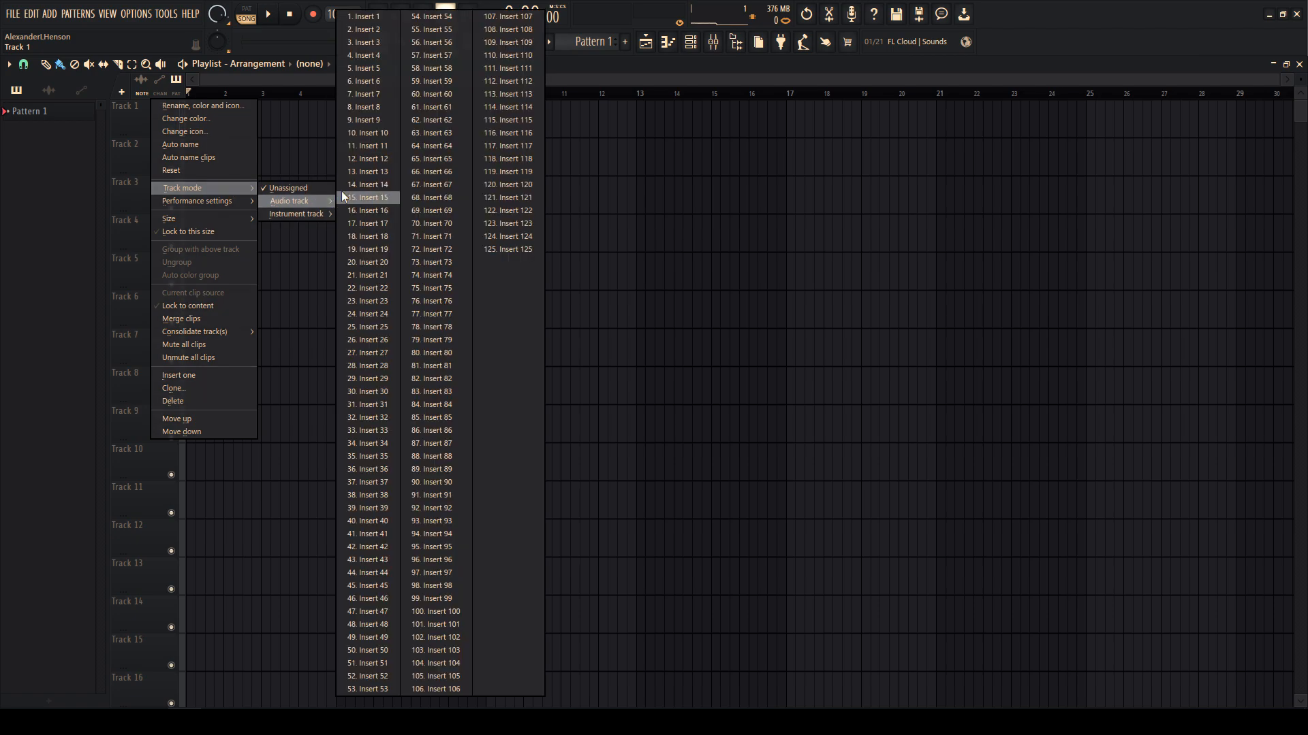
{"action": "left_click", "coordinate": [365, 16]}
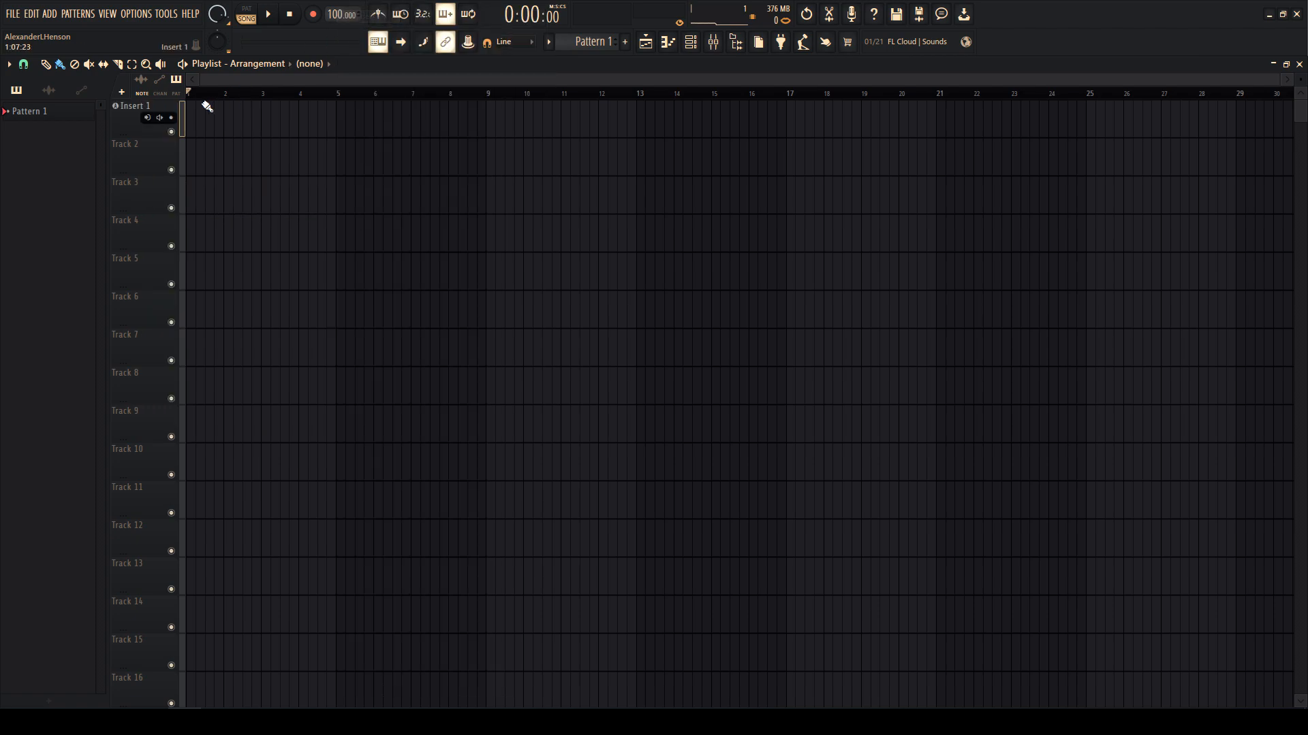
{"action": "right_click", "coordinate": [151, 140]}
{"action": "mouse_move", "coordinate": [232, 226]}
{"action": "mouse_move", "coordinate": [295, 237]}
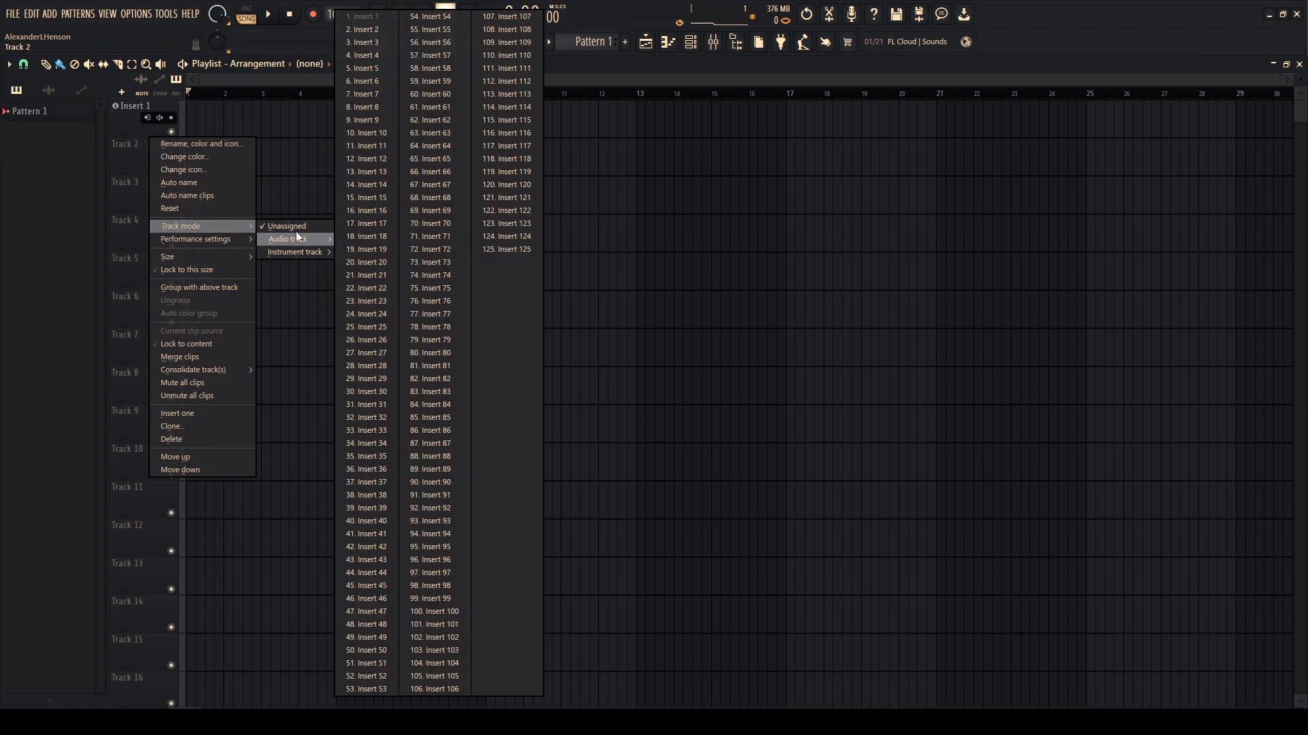
{"action": "left_click", "coordinate": [368, 30]}
{"action": "right_click", "coordinate": [151, 178]}
{"action": "mouse_move", "coordinate": [232, 264]}
{"action": "mouse_move", "coordinate": [297, 280]}
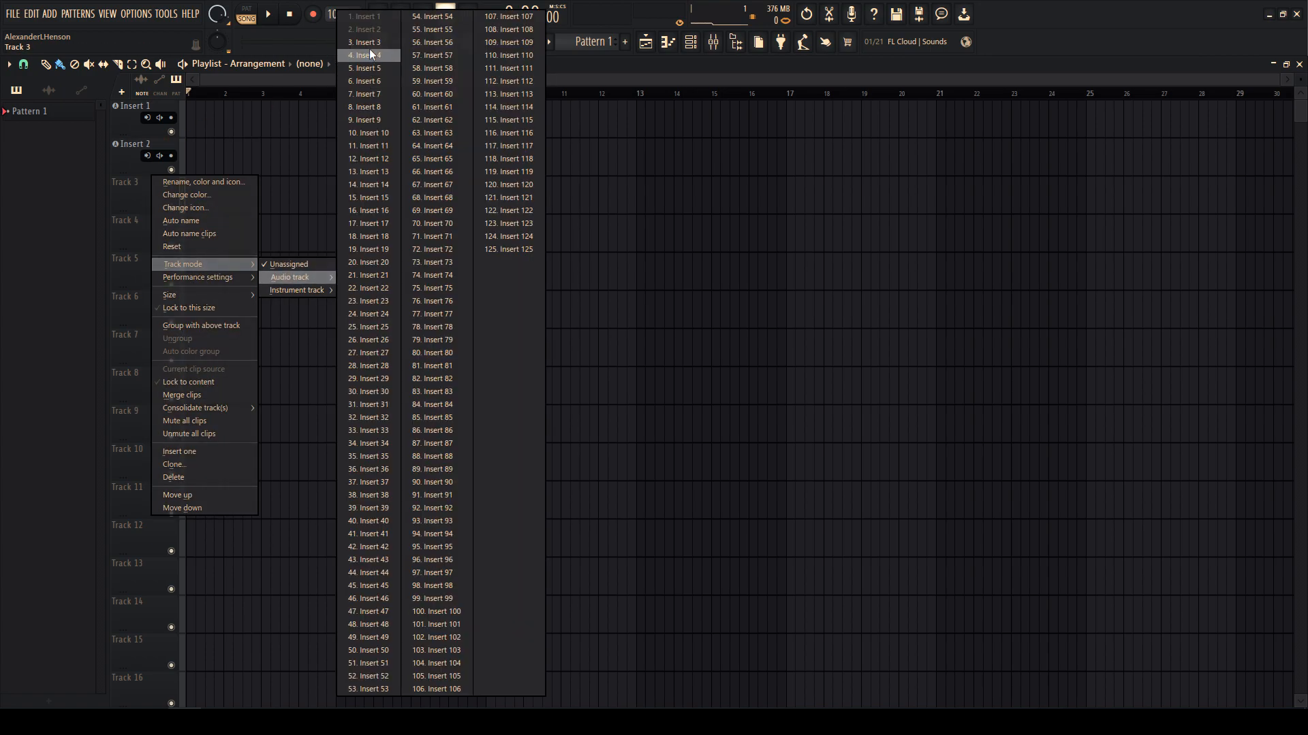
{"action": "left_click", "coordinate": [368, 42]}
- Make tracks 4–6 audio tracks linked to mixer inserts 4–6
{"action": "right_click", "coordinate": [156, 216]}
{"action": "mouse_move", "coordinate": [204, 303]}
{"action": "mouse_move", "coordinate": [304, 314]}
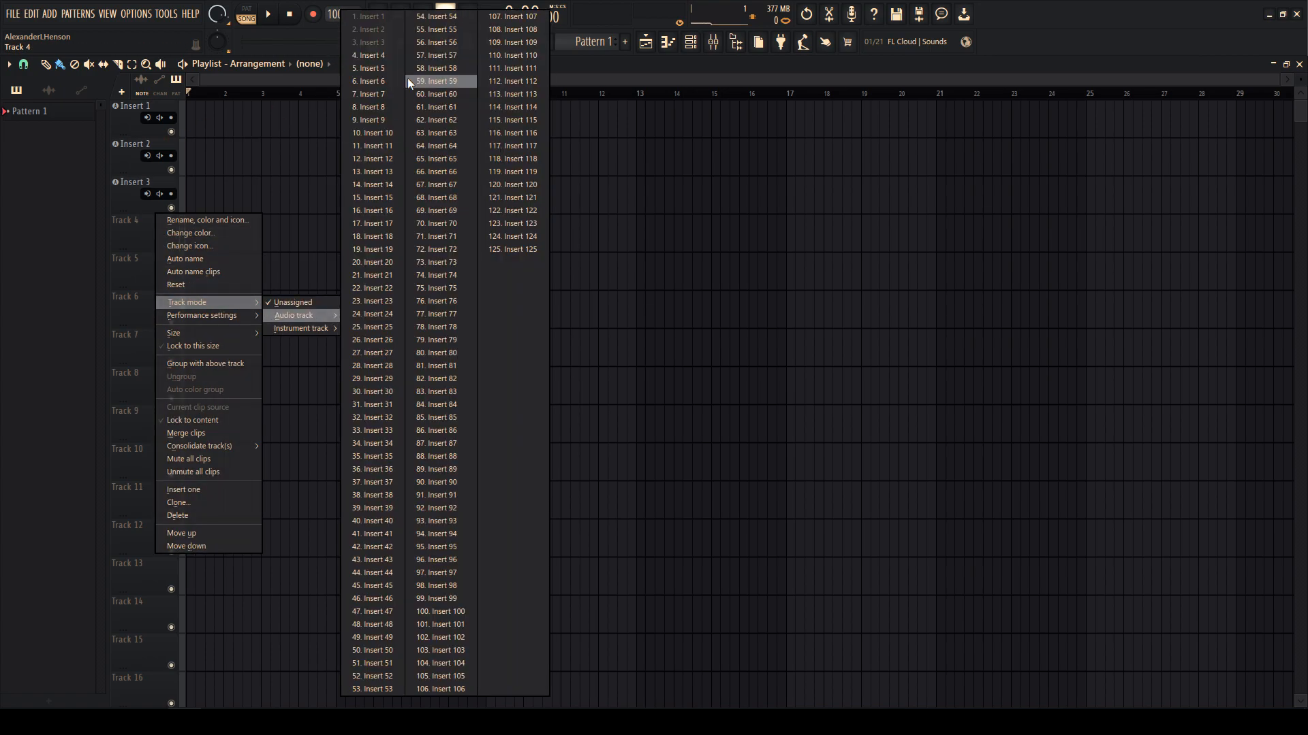
{"action": "left_click", "coordinate": [368, 56]}
{"action": "right_click", "coordinate": [147, 254]}
{"action": "mouse_move", "coordinate": [190, 341]}
{"action": "mouse_move", "coordinate": [279, 352]}
{"action": "left_click", "coordinate": [365, 83]}
{"action": "right_click", "coordinate": [147, 291]}
{"action": "mouse_move", "coordinate": [197, 379]}
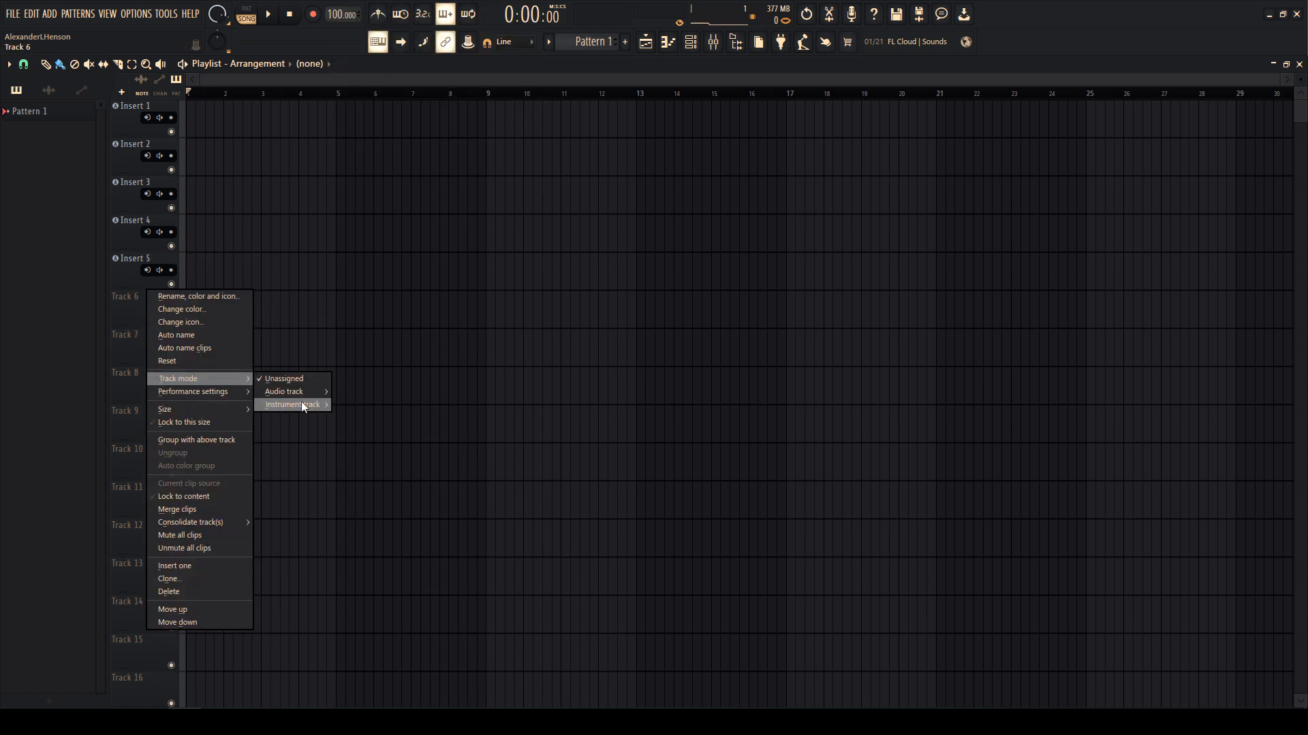
{"action": "mouse_move", "coordinate": [300, 392]}
{"action": "left_click", "coordinate": [367, 81]}
- Make tracks 7 and 8 audio tracks linked to mixer inserts 7 and 8
{"action": "right_click", "coordinate": [148, 331]}
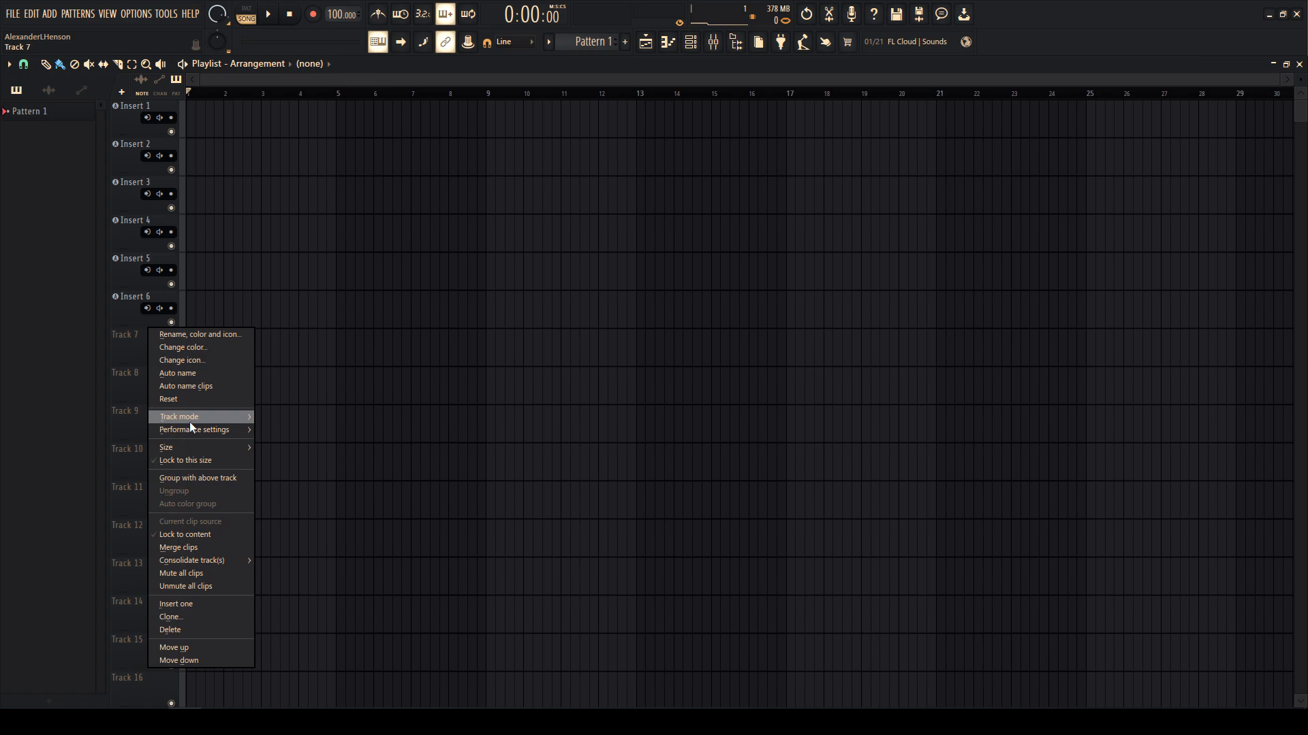
{"action": "mouse_move", "coordinate": [189, 418]}
{"action": "mouse_move", "coordinate": [299, 429]}
{"action": "left_click", "coordinate": [361, 96]}
{"action": "right_click", "coordinate": [125, 389]}
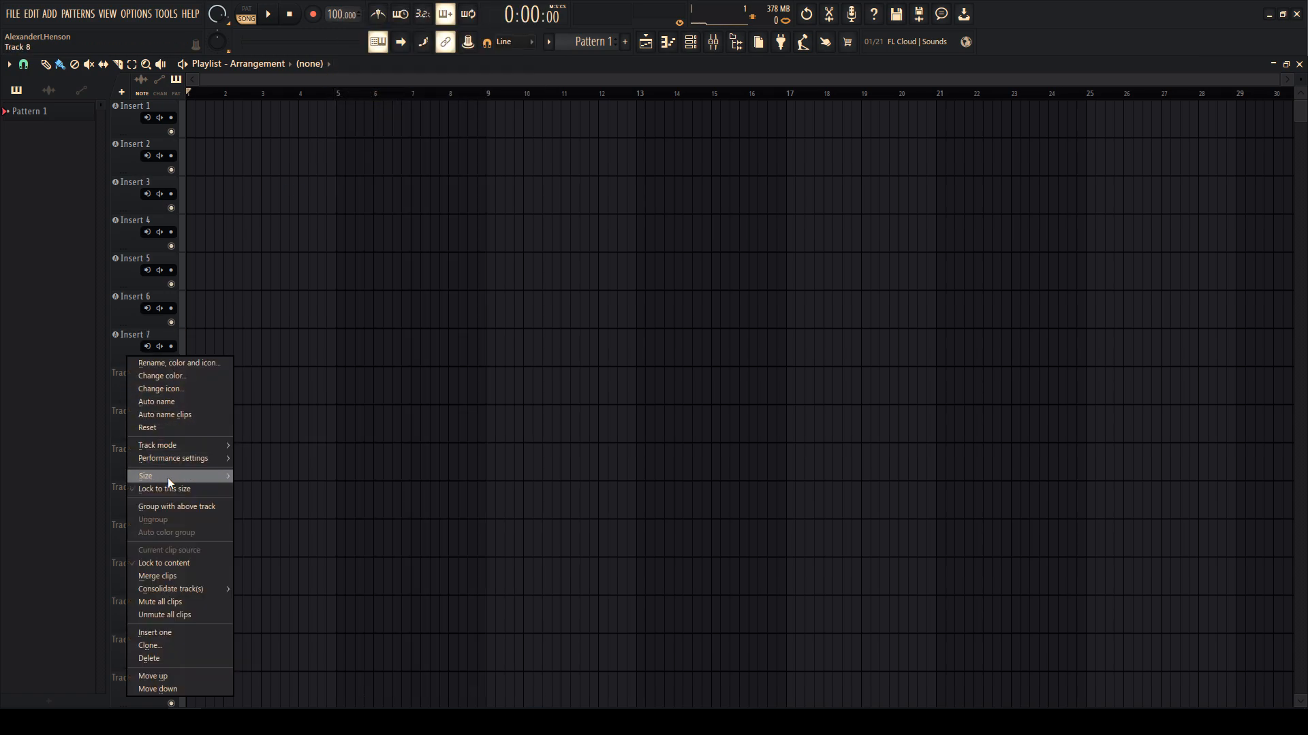
{"action": "left_click", "coordinate": [267, 451]}
{"action": "right_click", "coordinate": [156, 393]}
{"action": "mouse_move", "coordinate": [223, 445]}
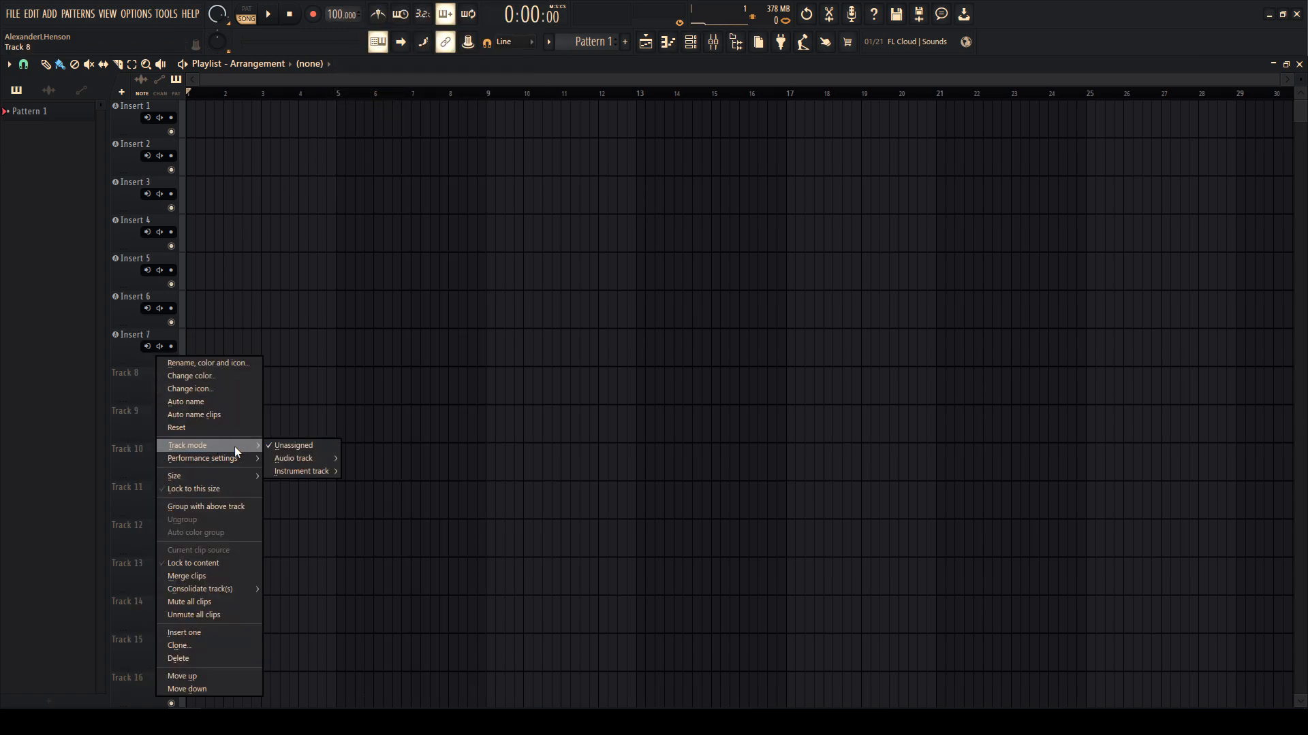
{"action": "mouse_move", "coordinate": [306, 458]}
{"action": "left_click", "coordinate": [375, 105]}
- Make tracks 9 and 10 audio tracks linked to mixer inserts 9 and 10
{"action": "right_click", "coordinate": [135, 410]}
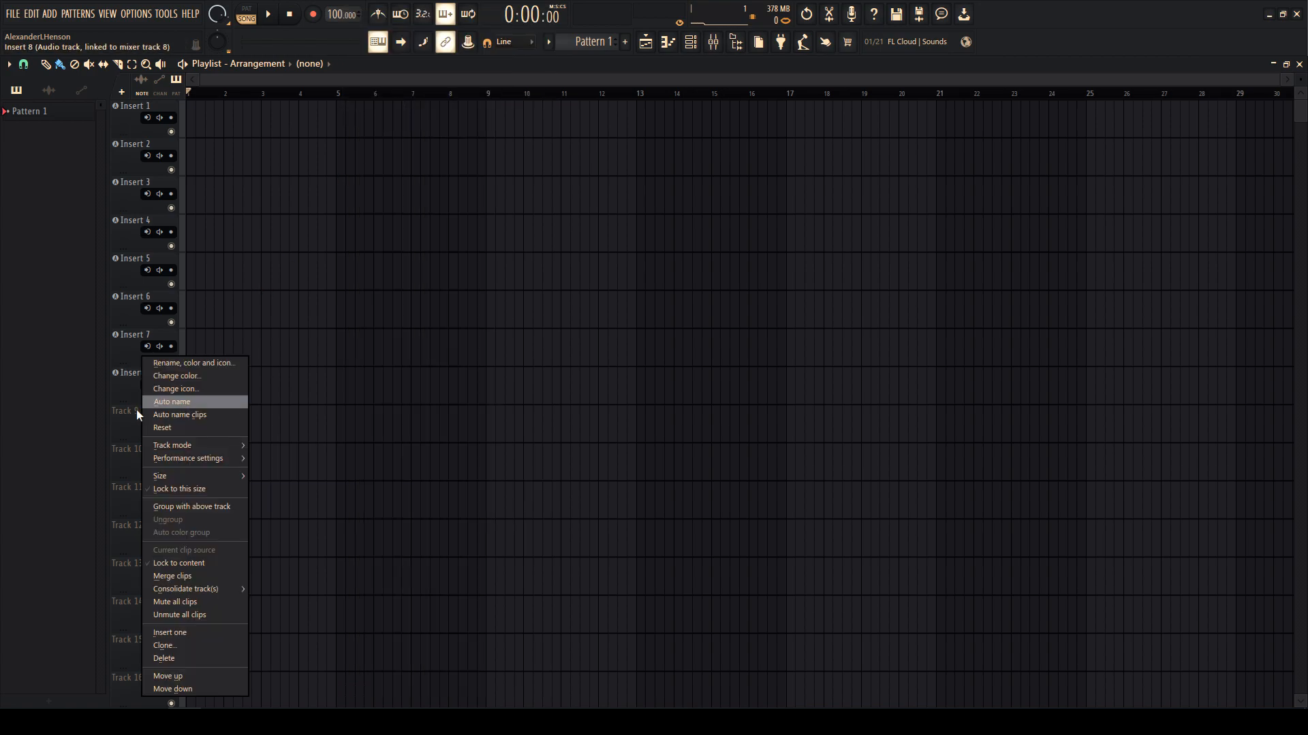
{"action": "mouse_move", "coordinate": [218, 449]}
{"action": "mouse_move", "coordinate": [286, 453]}
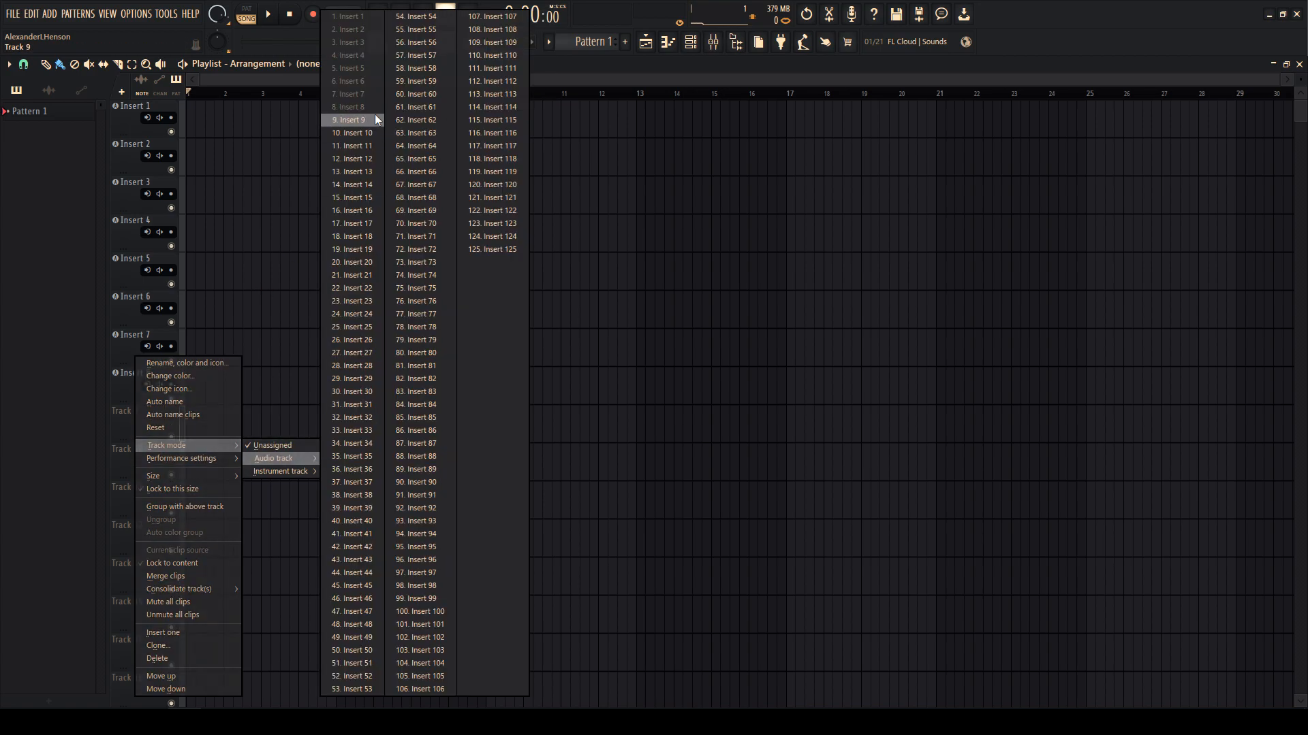
{"action": "left_click", "coordinate": [375, 116]}
{"action": "right_click", "coordinate": [145, 451]}
{"action": "mouse_move", "coordinate": [204, 449]}
{"action": "mouse_move", "coordinate": [273, 455]}
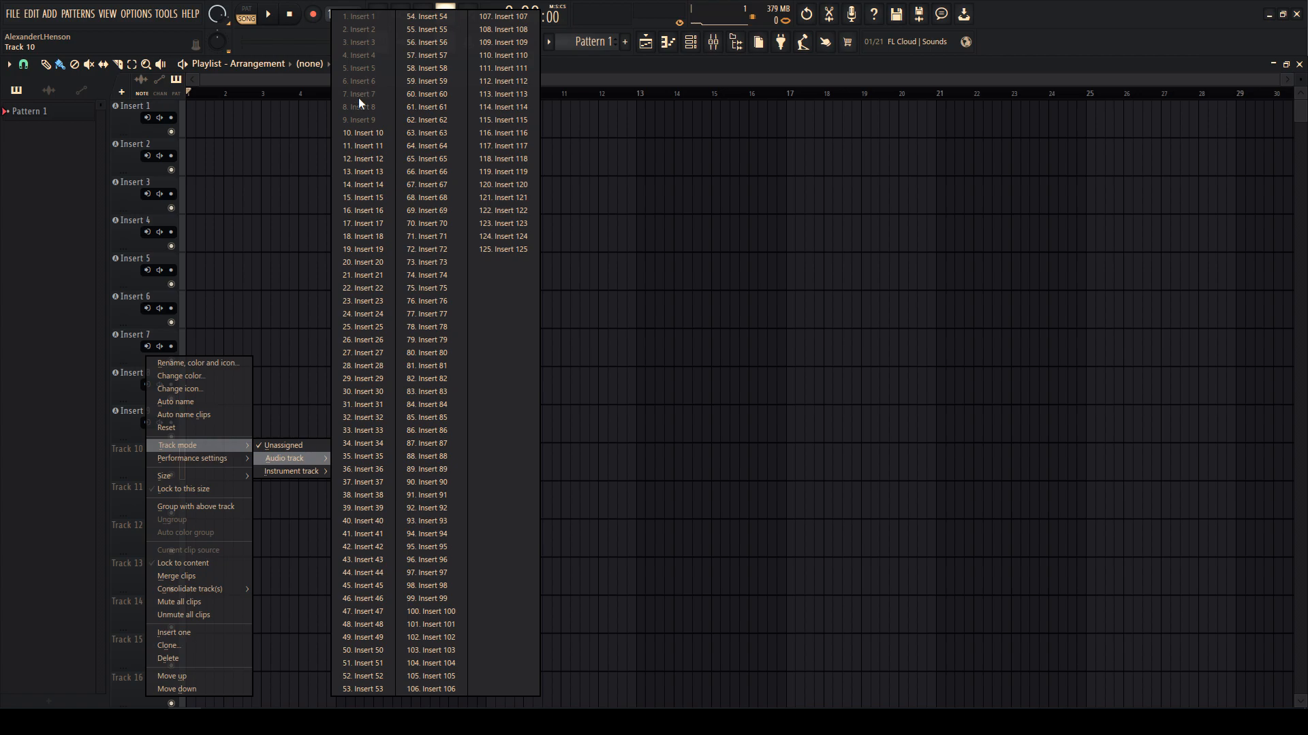
{"action": "left_click", "coordinate": [345, 135]}
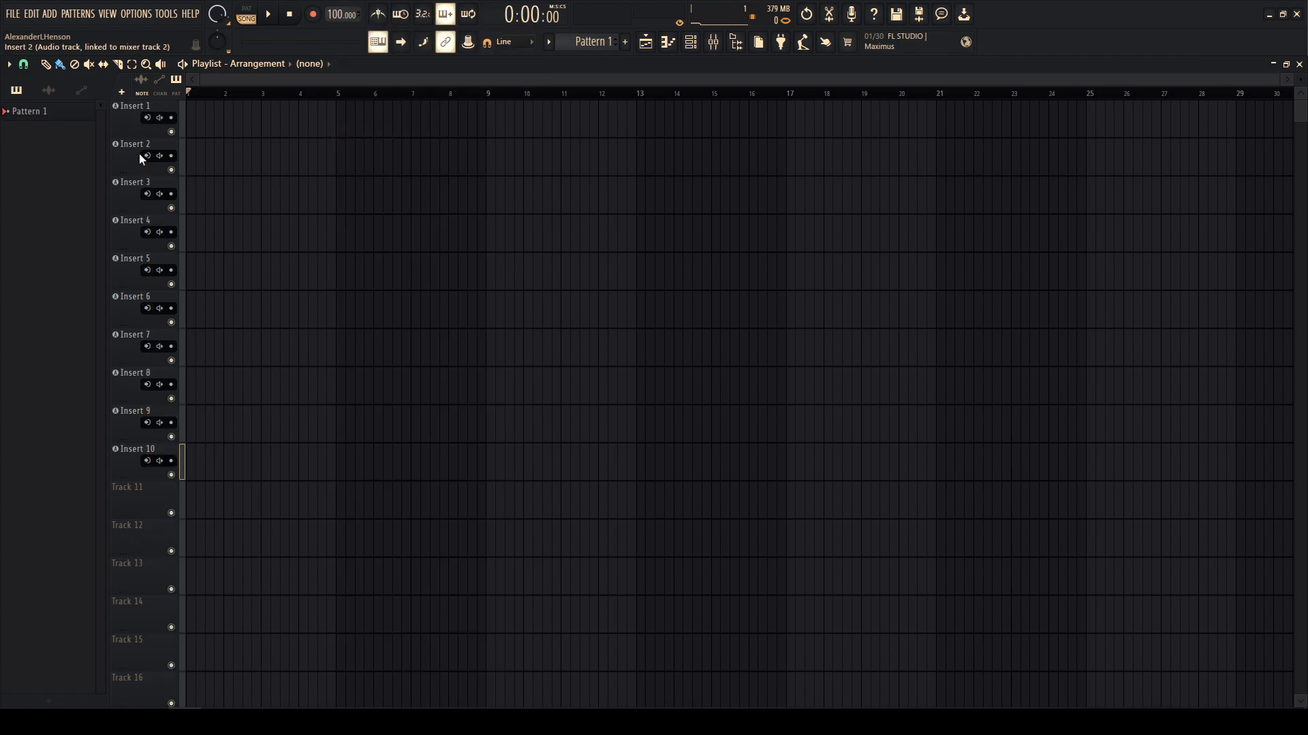
- Rename the first track to INSTRUMENTAL and colour it blue
{"action": "right_click", "coordinate": [129, 108]}
{"action": "key", "text": "Escape"}
{"action": "right_click", "coordinate": [148, 110]}
{"action": "left_click", "coordinate": [149, 109]}
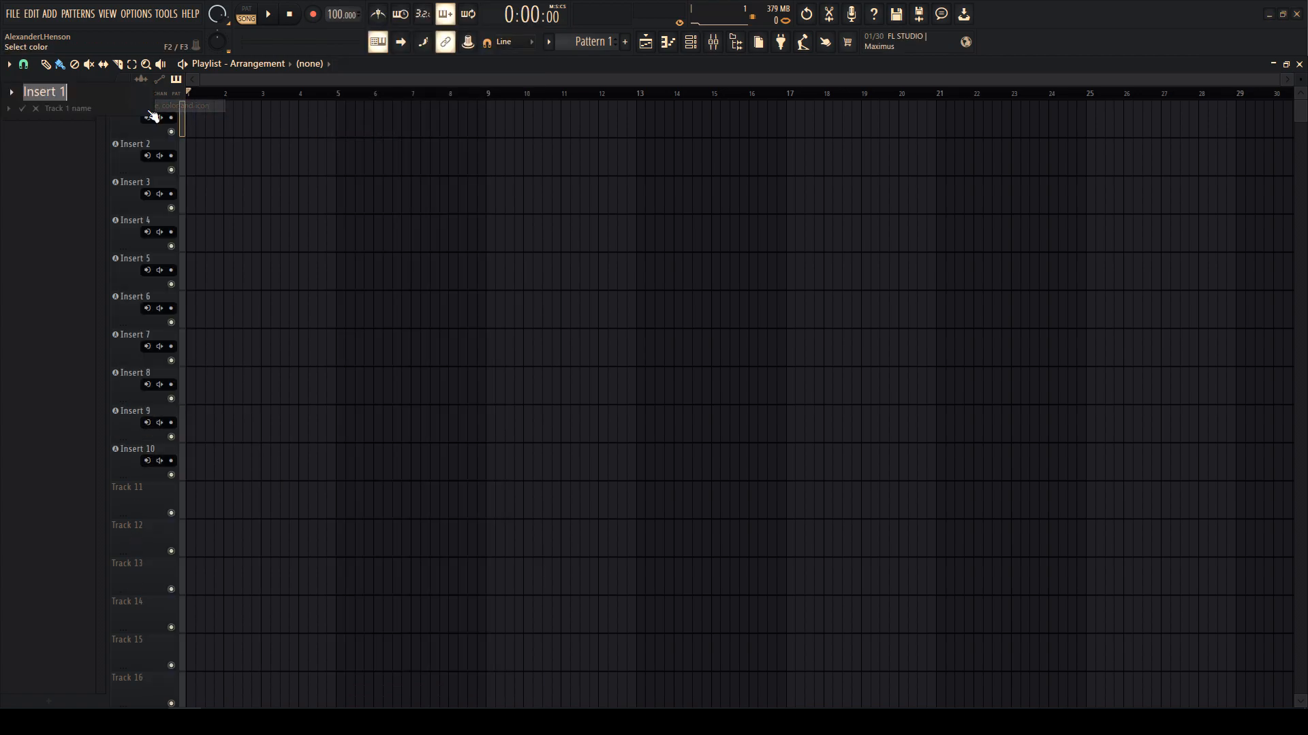
{"action": "type", "text": "INSTRUMENTAL"}
{"action": "key", "text": "Return"}
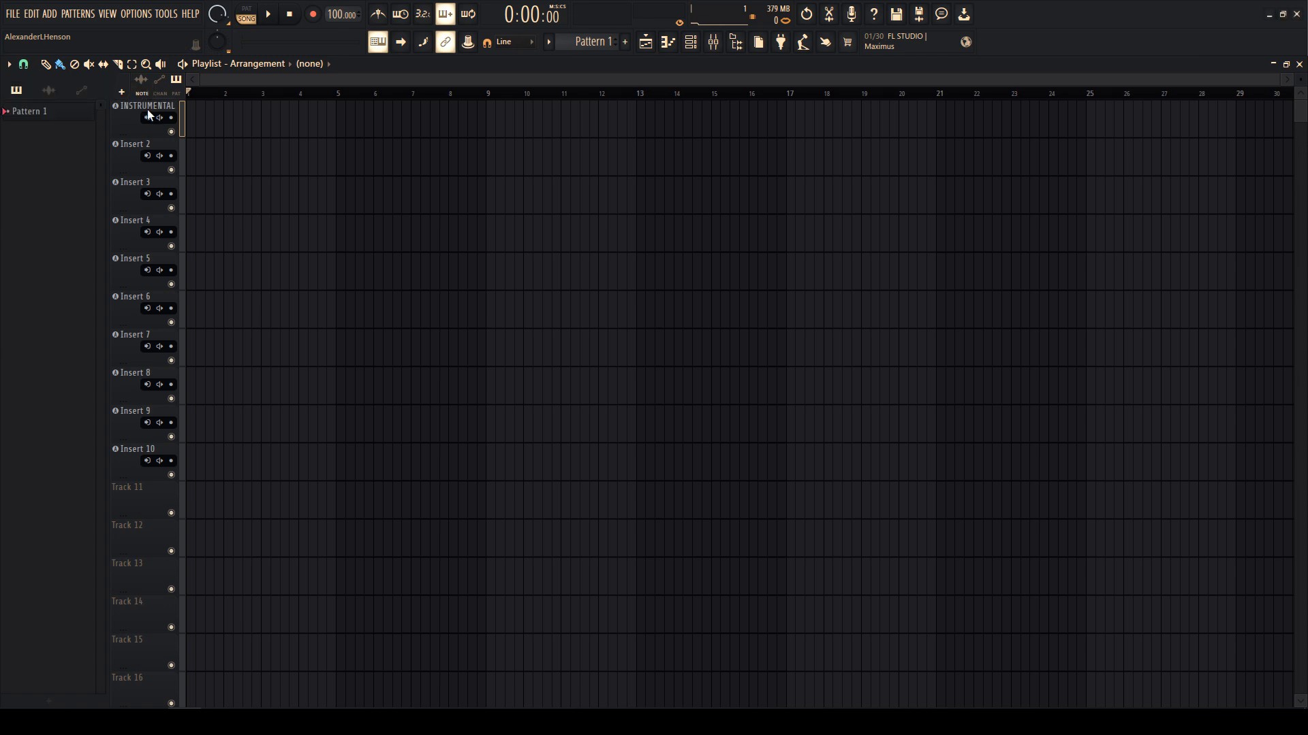
{"action": "right_click", "coordinate": [151, 107]}
{"action": "left_click", "coordinate": [154, 128]}
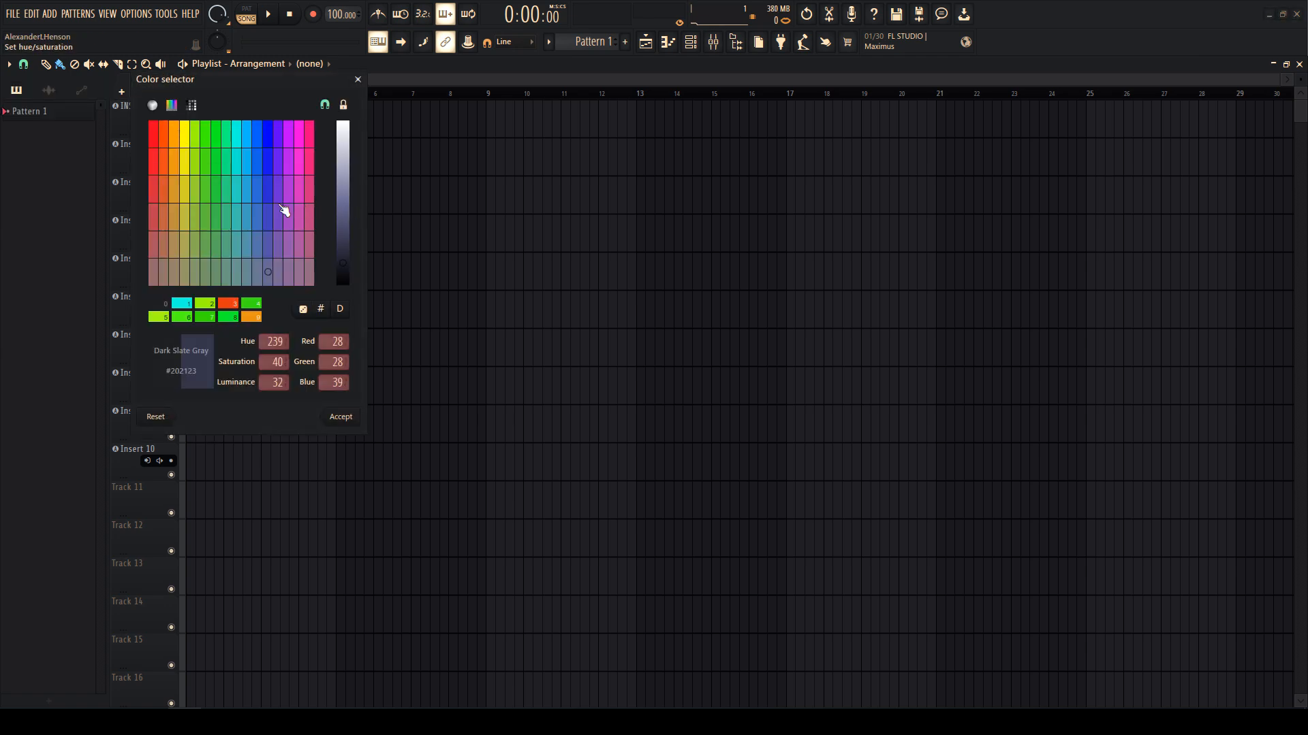
{"action": "double_click", "coordinate": [265, 217]}
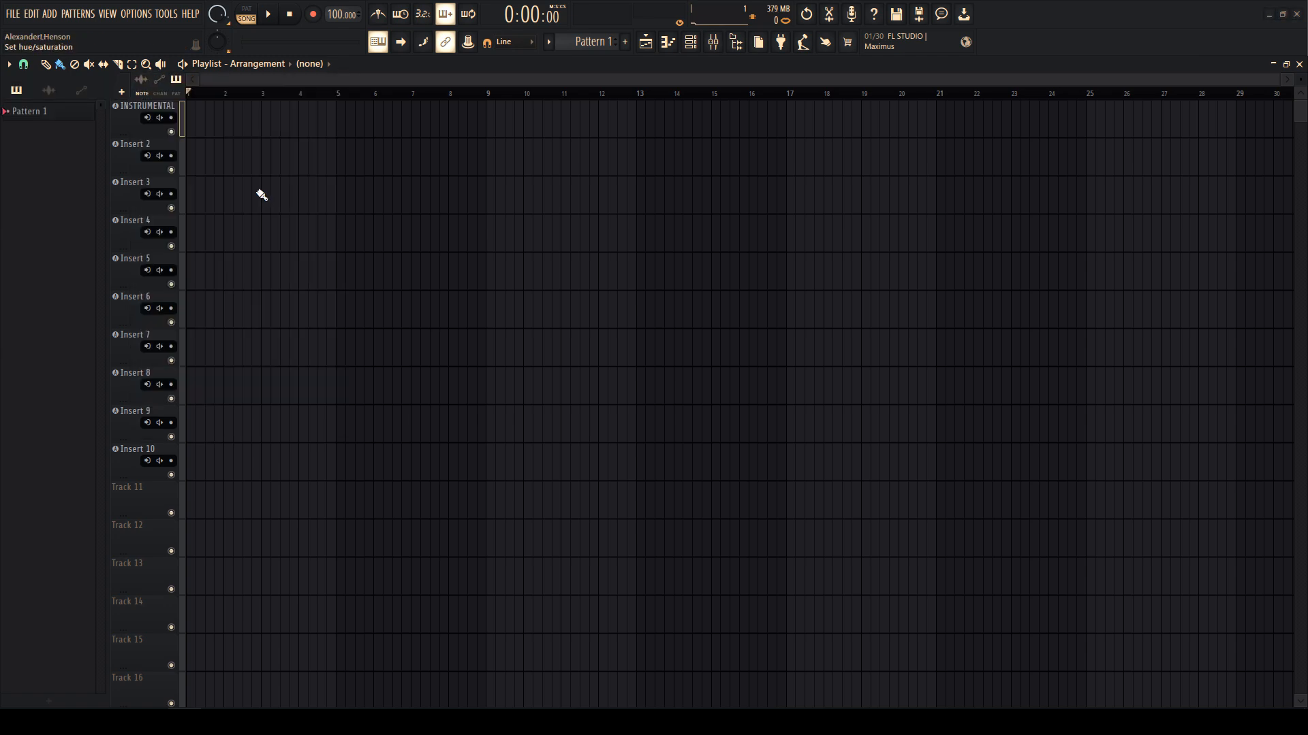
- Rename the second track to RECORD and try several red shades on it
{"action": "right_click", "coordinate": [139, 142]}
{"action": "left_click", "coordinate": [142, 146]}
{"action": "type", "text": "RECORD"}
{"action": "key", "text": "Return"}
{"action": "right_click", "coordinate": [151, 146]}
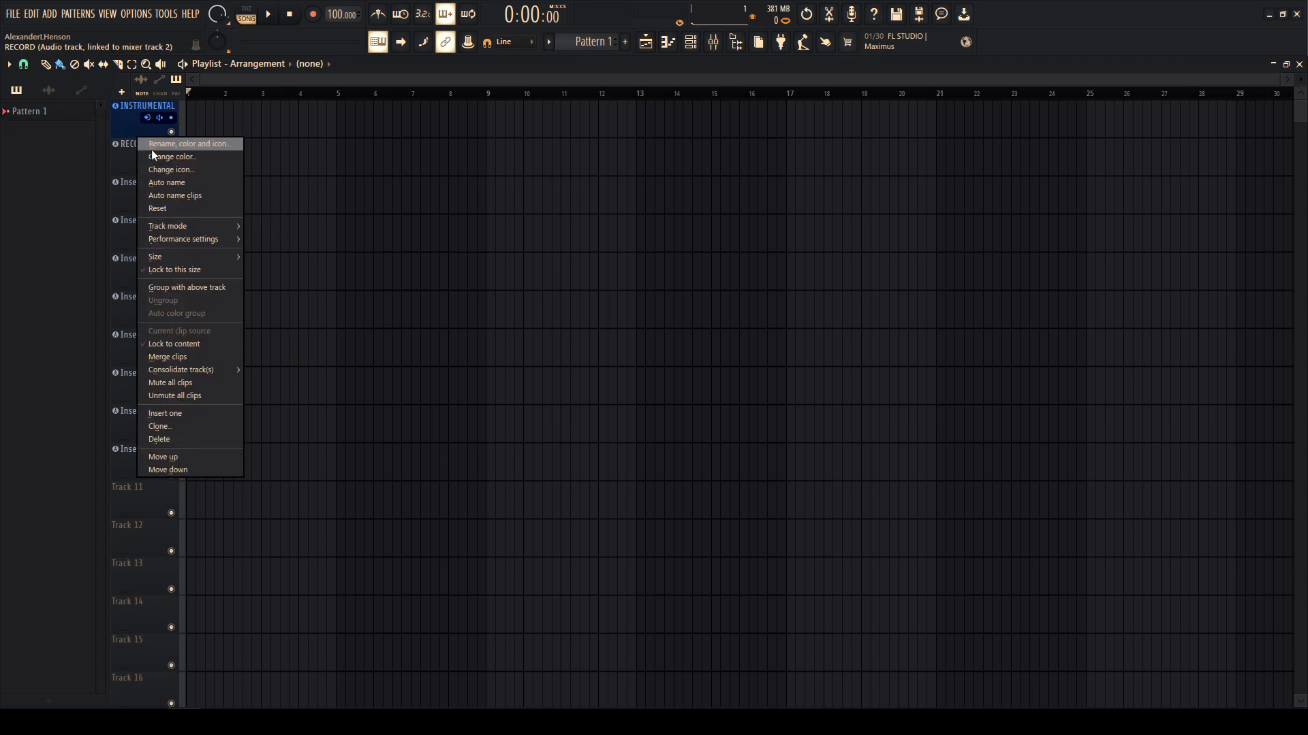
{"action": "left_click", "coordinate": [154, 167]}
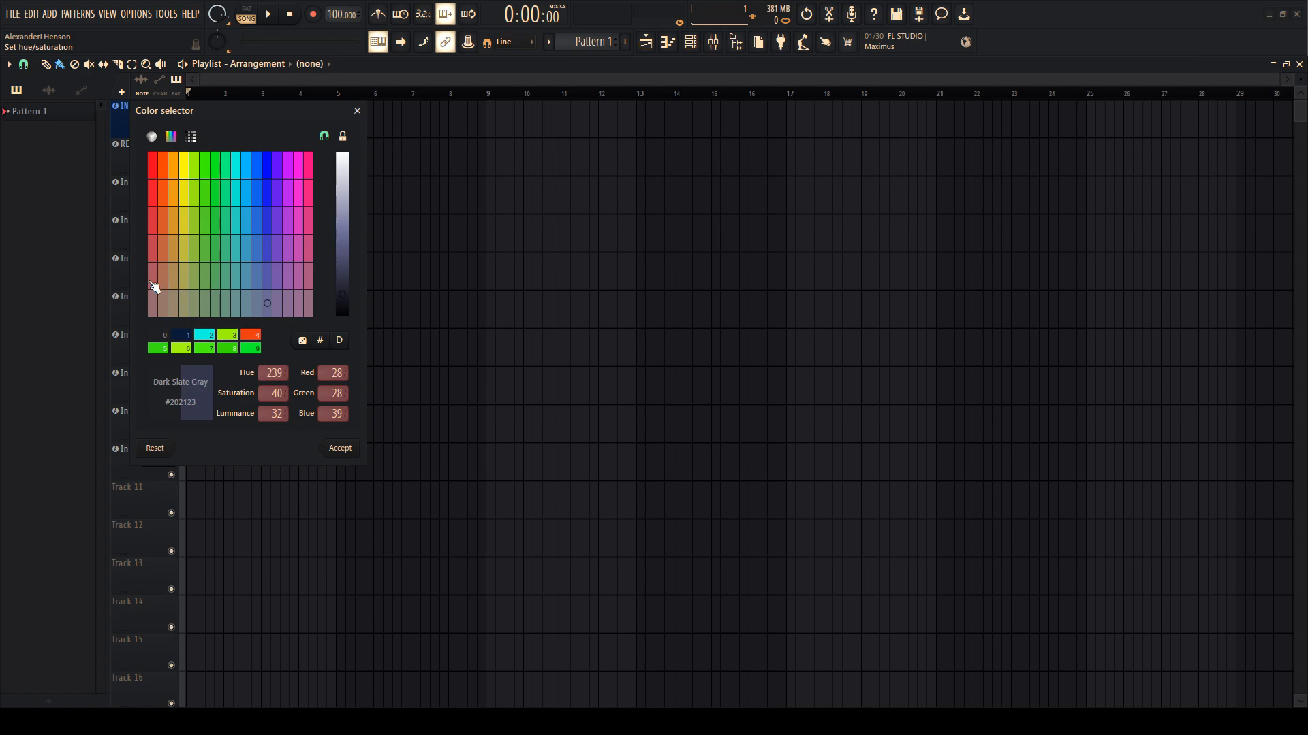
{"action": "double_click", "coordinate": [155, 288]}
{"action": "right_click", "coordinate": [136, 145]}
{"action": "left_click", "coordinate": [140, 165]}
{"action": "double_click", "coordinate": [132, 249]}
{"action": "right_click", "coordinate": [137, 158]}
{"action": "left_click", "coordinate": [146, 163]}
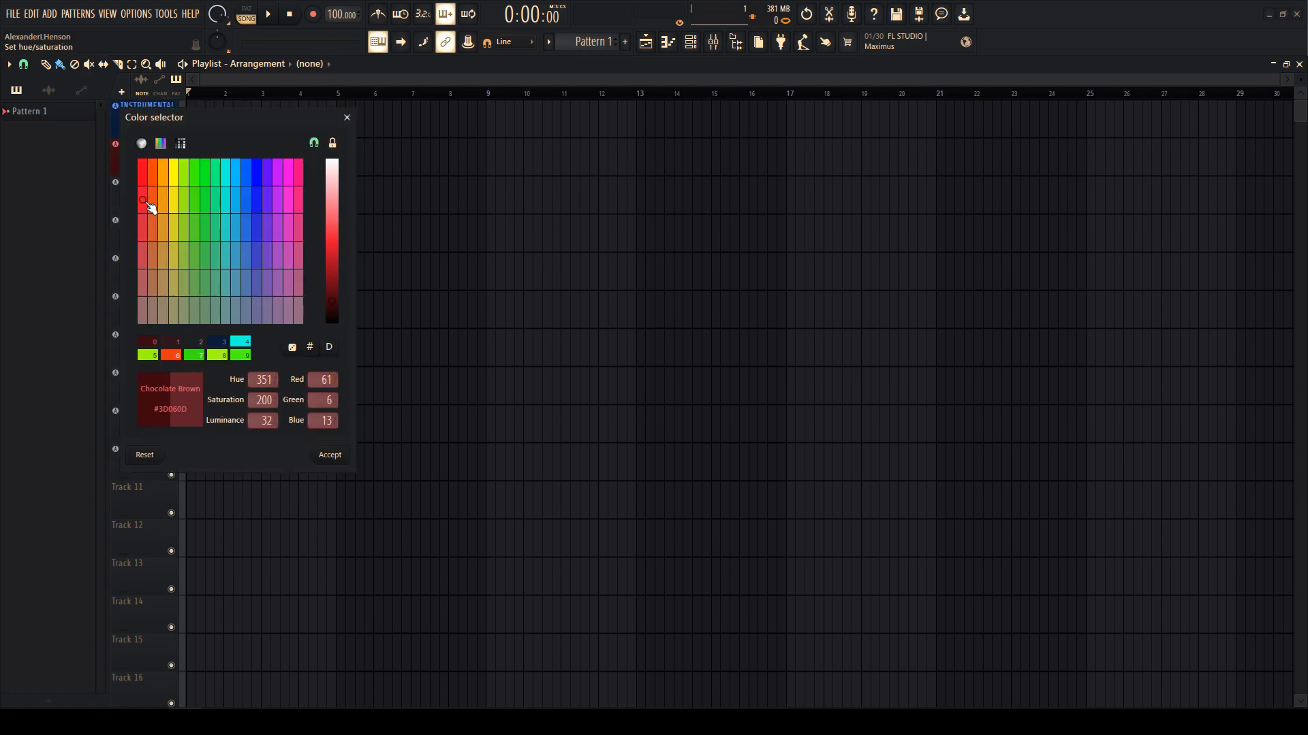
{"action": "double_click", "coordinate": [158, 235]}
- Settle the RECORD track's colour on a brighter pink
{"action": "right_click", "coordinate": [140, 146]}
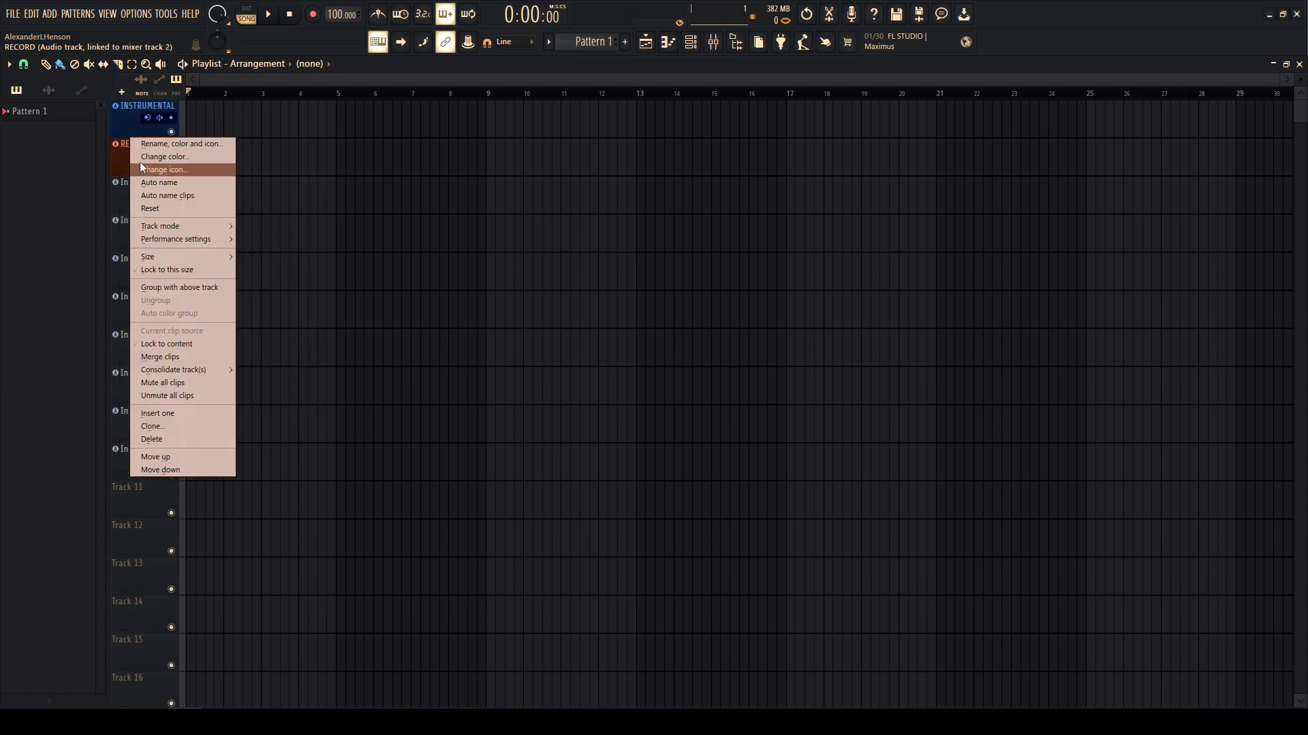
{"action": "left_click", "coordinate": [139, 165]}
{"action": "mouse_move", "coordinate": [271, 252]}
{"action": "left_mouse_down"}
{"action": "mouse_move", "coordinate": [286, 279]}
{"action": "mouse_move", "coordinate": [292, 265]}
{"action": "left_mouse_up"}
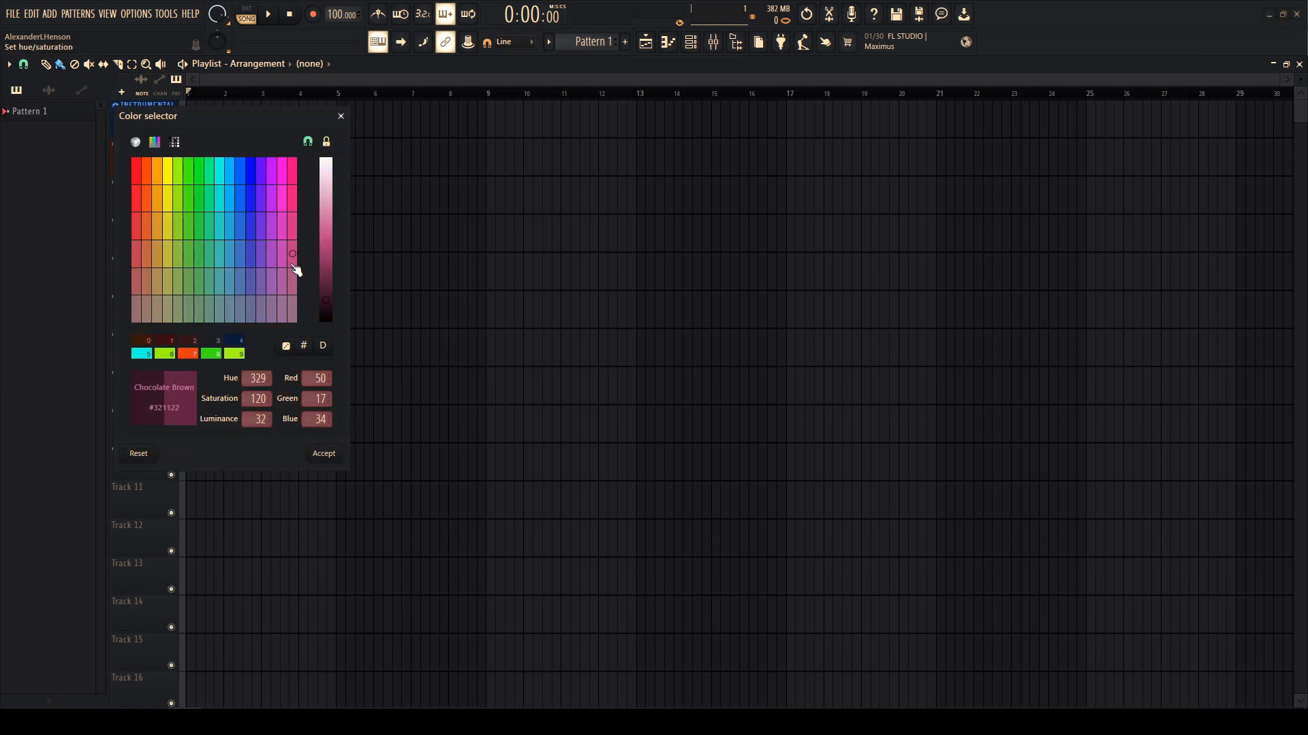
{"action": "double_click", "coordinate": [292, 259]}
{"action": "right_click", "coordinate": [139, 161]}
{"action": "left_click", "coordinate": [159, 165]}
{"action": "left_click", "coordinate": [126, 163]}
{"action": "right_click", "coordinate": [127, 164]}
{"action": "left_click", "coordinate": [147, 159]}
{"action": "left_click", "coordinate": [333, 263]}
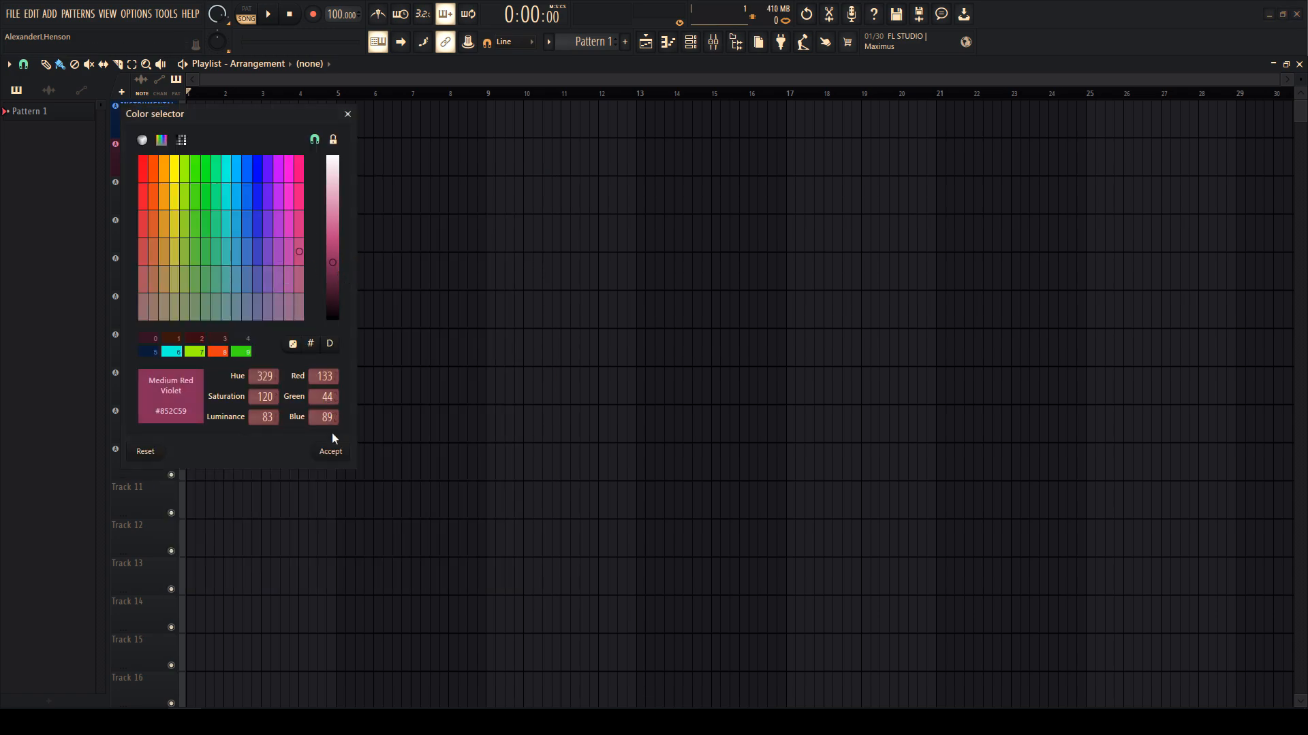
{"action": "left_click", "coordinate": [331, 450]}
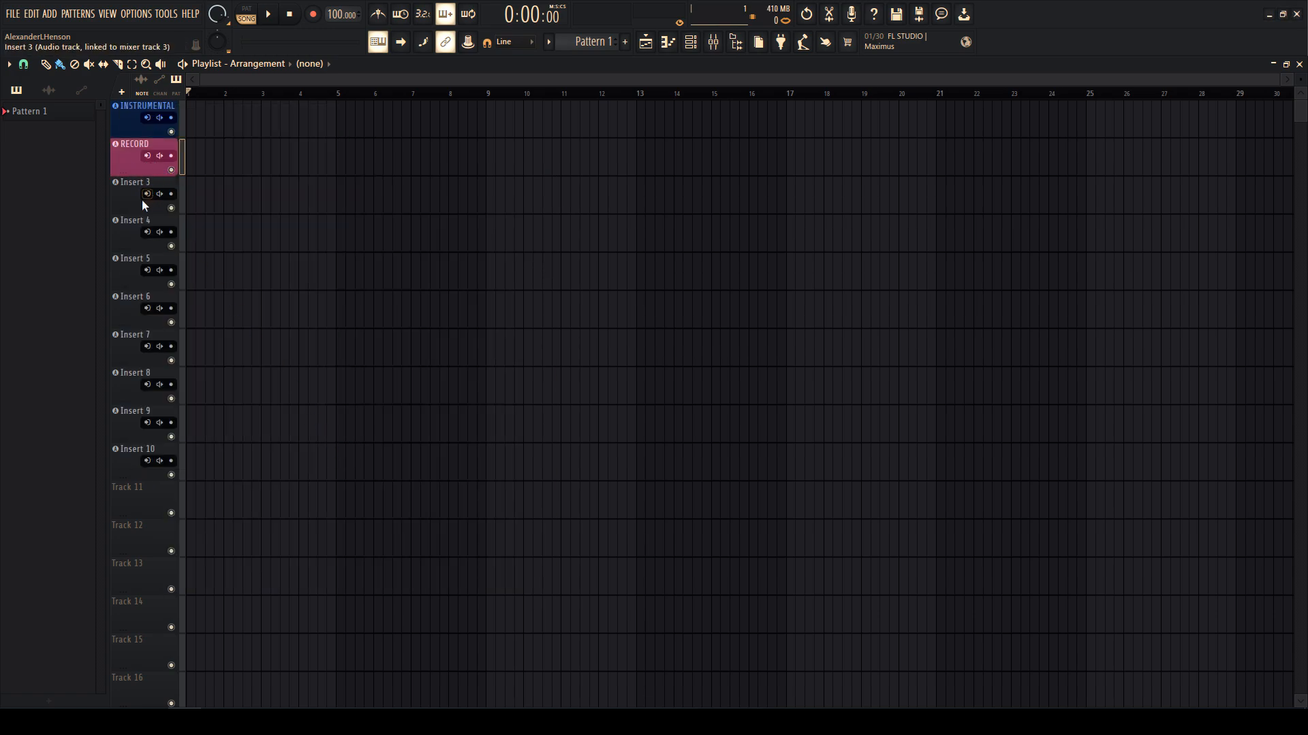
- Turn off input monitoring on RECORD and set its recording input to mono In 1
{"action": "right_click", "coordinate": [159, 156]}
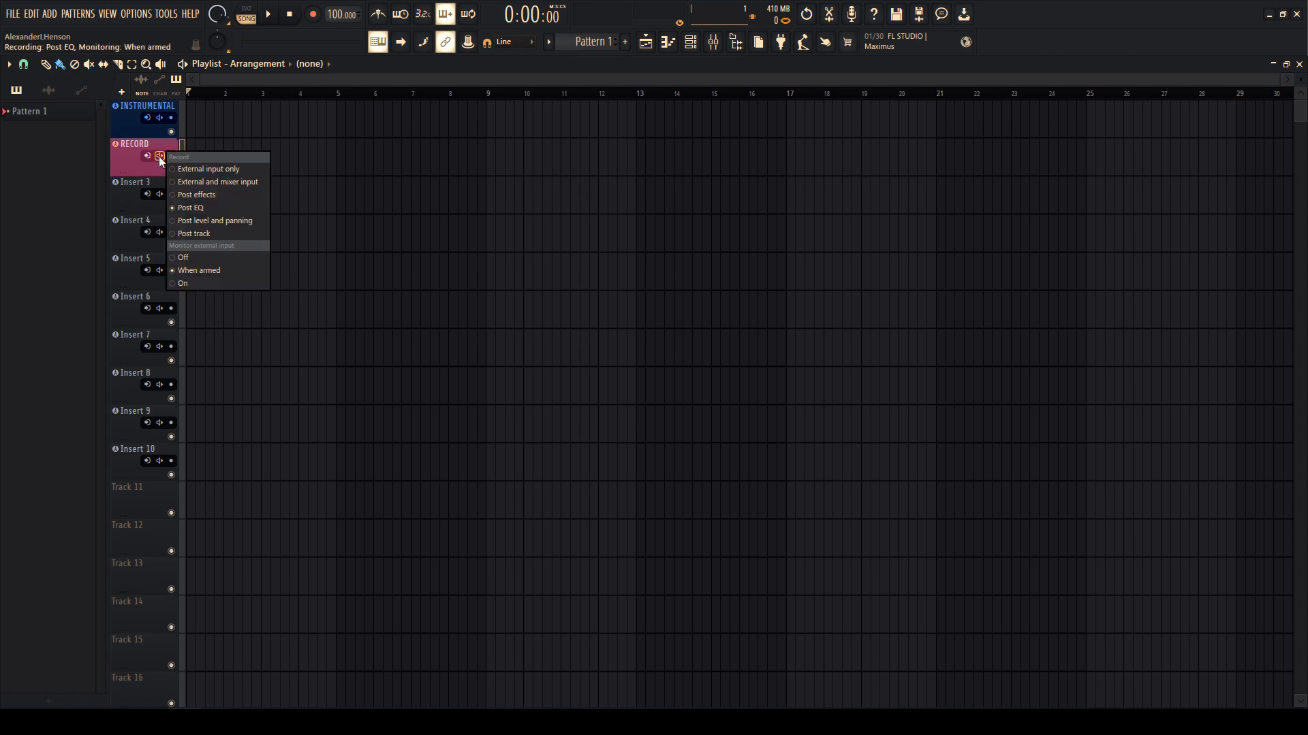
{"action": "left_click", "coordinate": [186, 258]}
{"action": "left_click", "coordinate": [148, 157]}
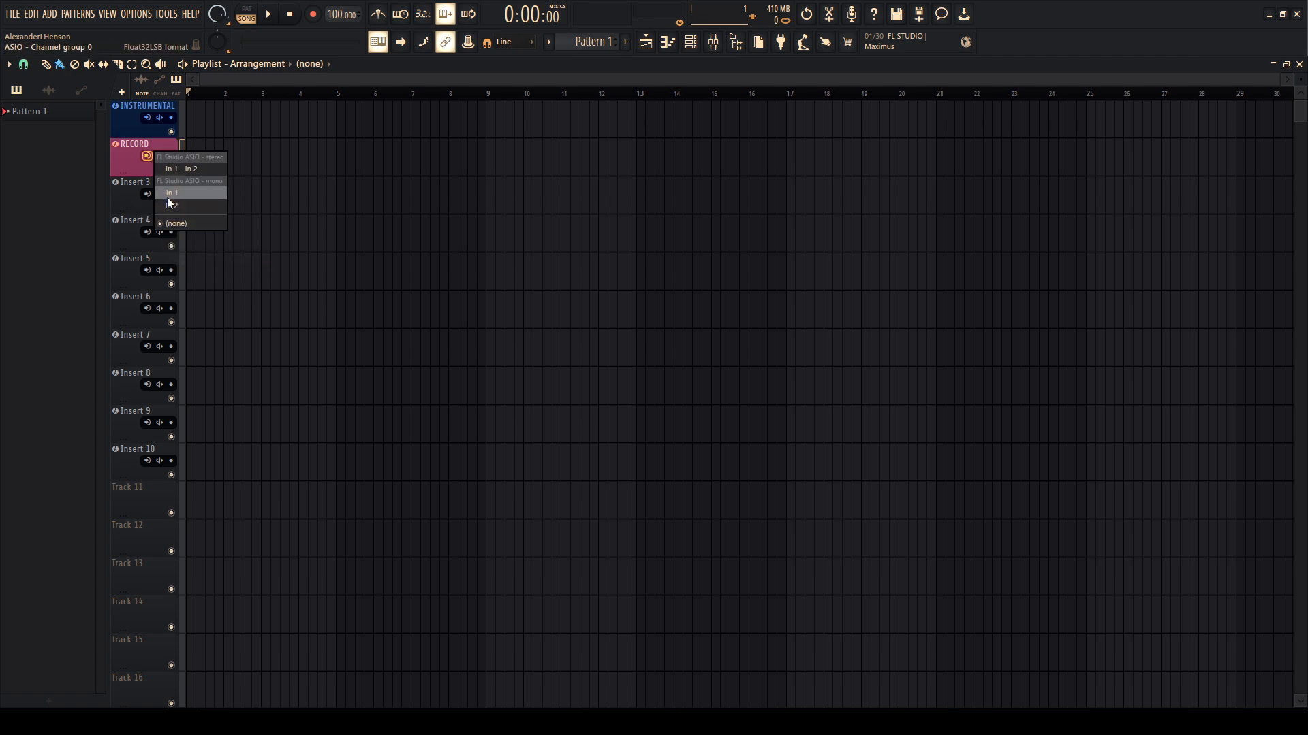
{"action": "left_click", "coordinate": [166, 196]}
{"action": "right_click", "coordinate": [160, 158]}
{"action": "left_click", "coordinate": [162, 165]}
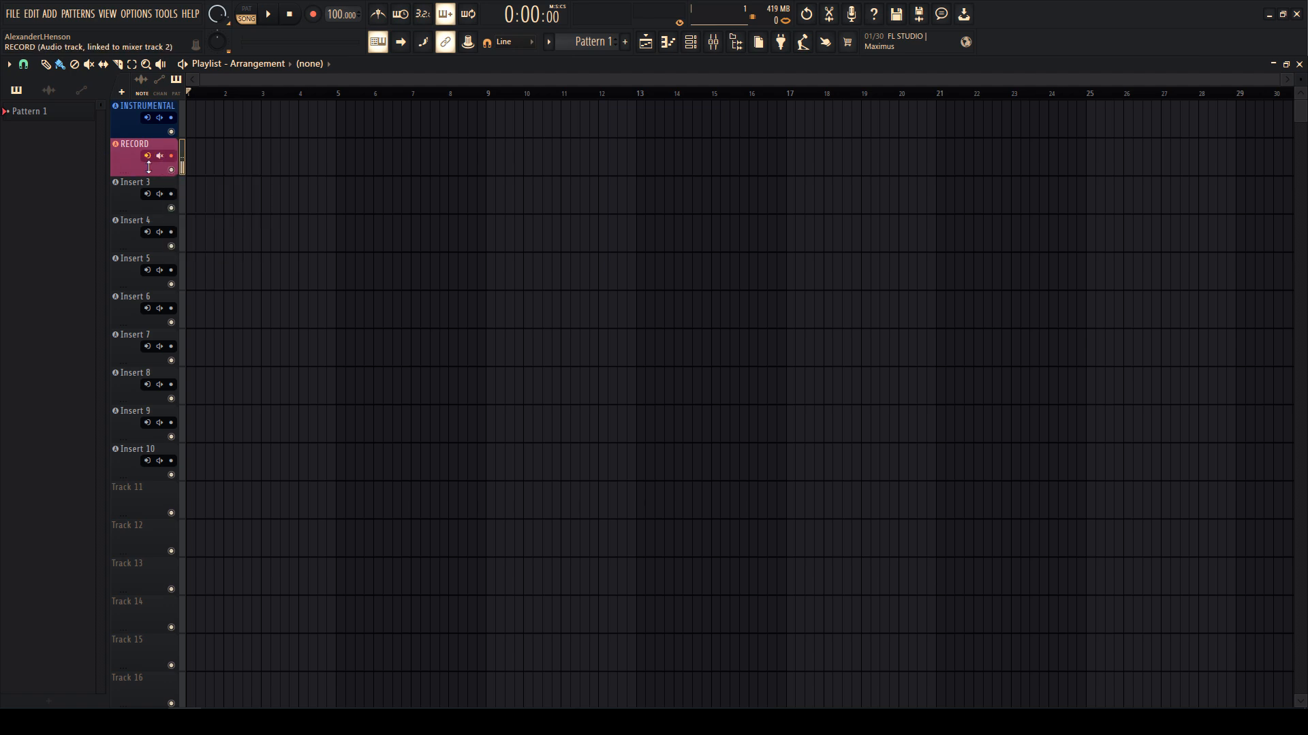
- In the mixer, dock inserts 115–125 apart from the main tracks and hide them
{"action": "left_click", "coordinate": [713, 42]}
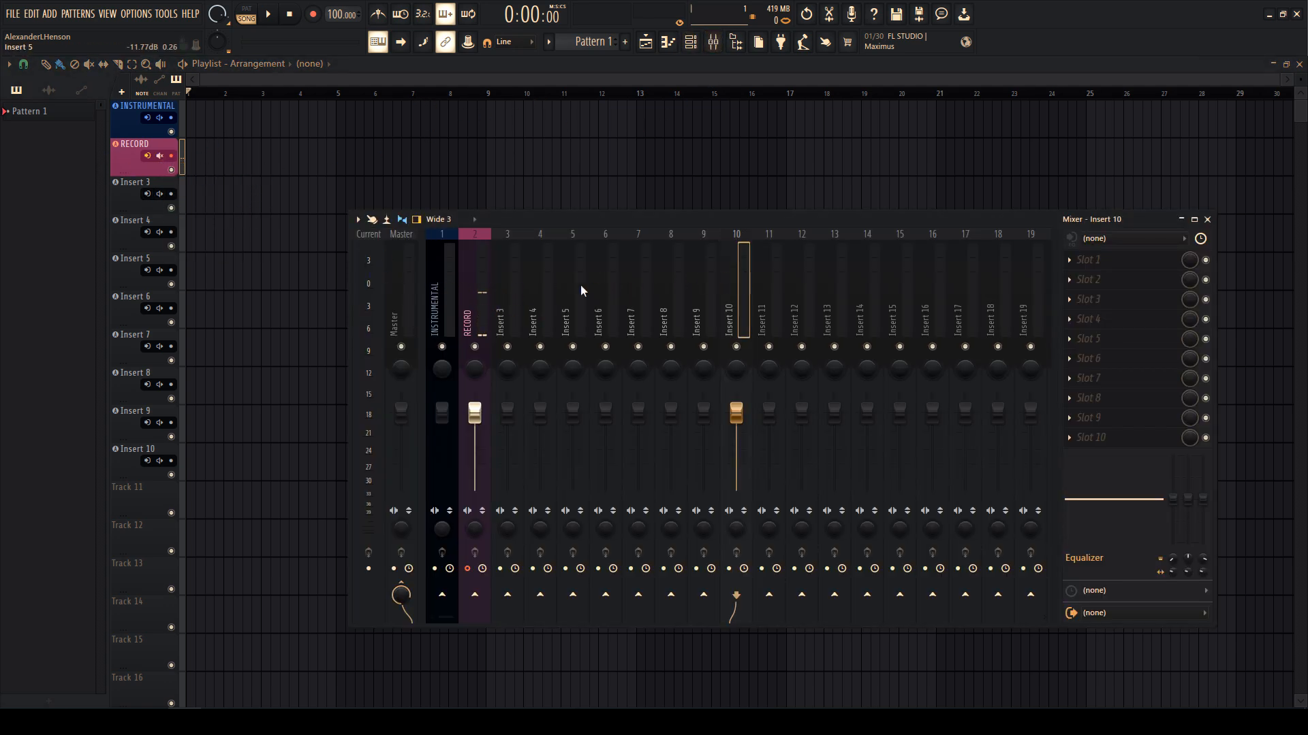
{"action": "scroll", "coordinate": [522, 289], "scroll_direction": "down", "scroll_amount": 20}
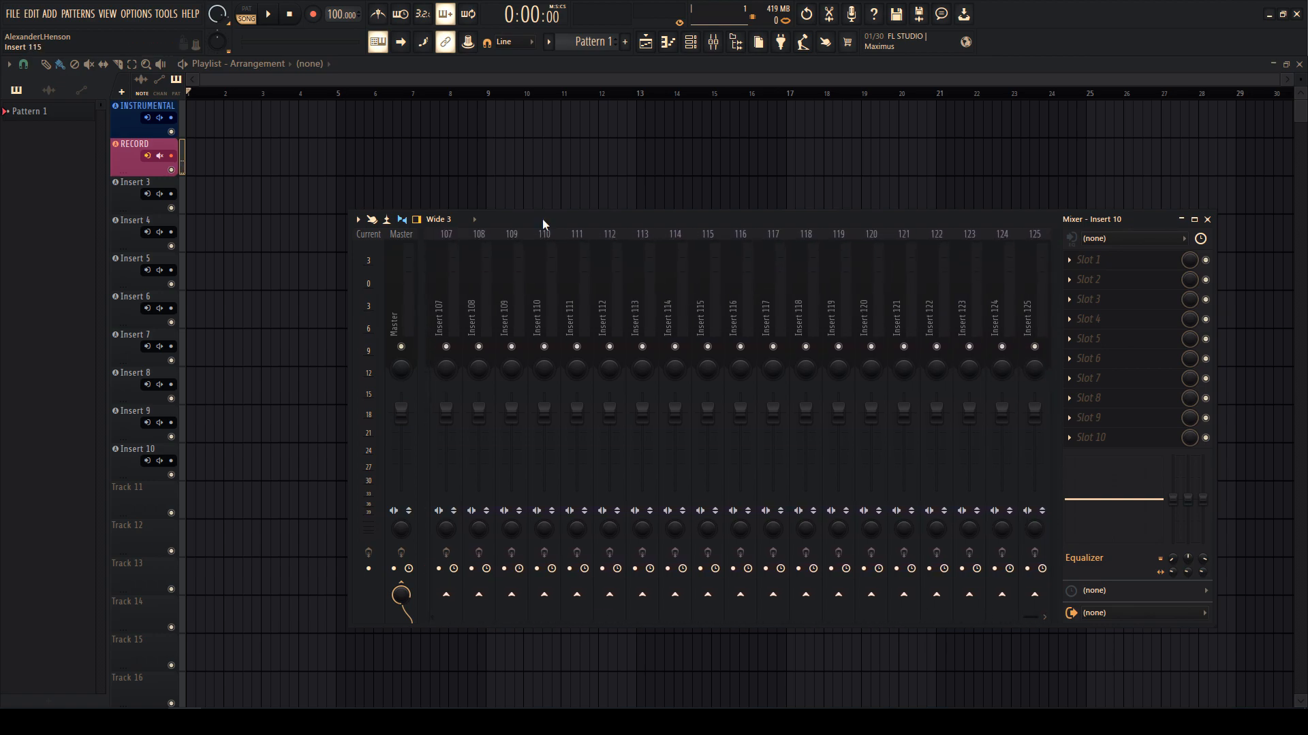
{"action": "left_click_drag", "start_coordinate": [1025, 292], "coordinate": [715, 263]}
{"action": "right_click", "coordinate": [716, 264]}
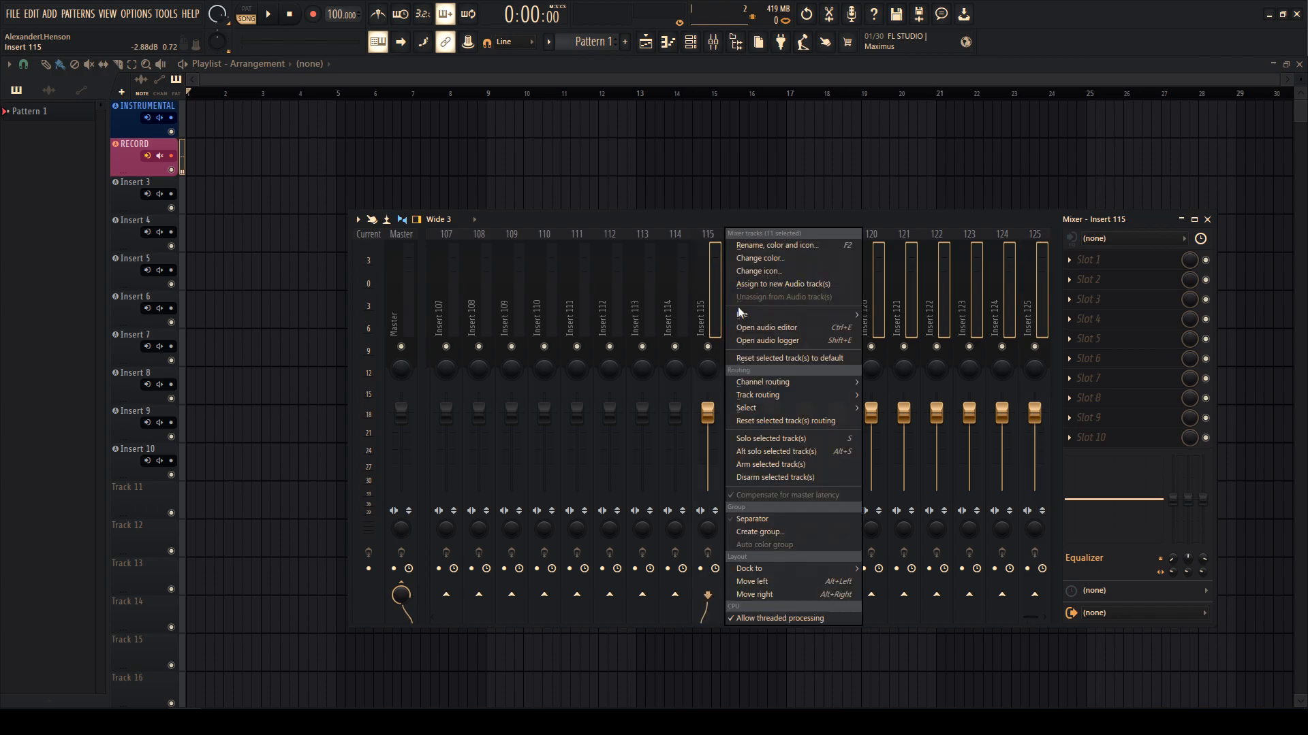
{"action": "mouse_move", "coordinate": [777, 575]}
{"action": "left_click", "coordinate": [884, 595]}
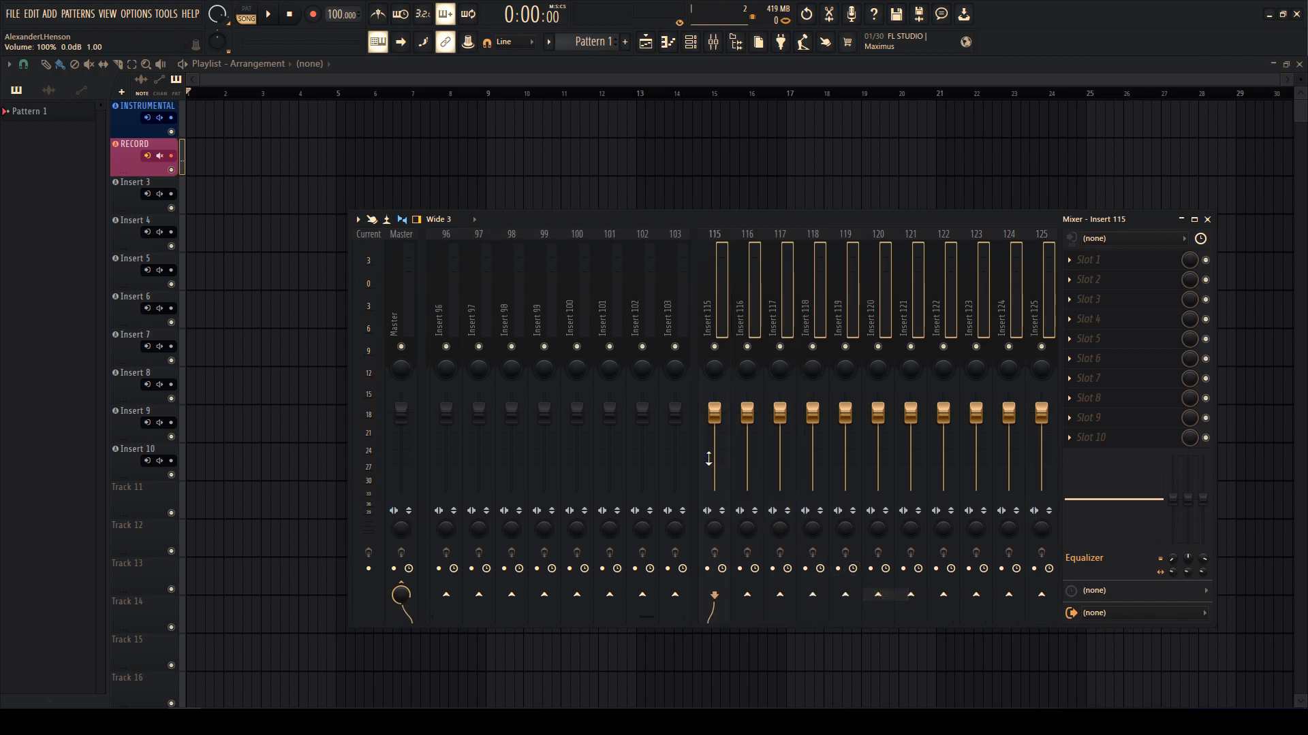
{"action": "scroll", "coordinate": [589, 313], "scroll_direction": "up", "scroll_amount": 20}
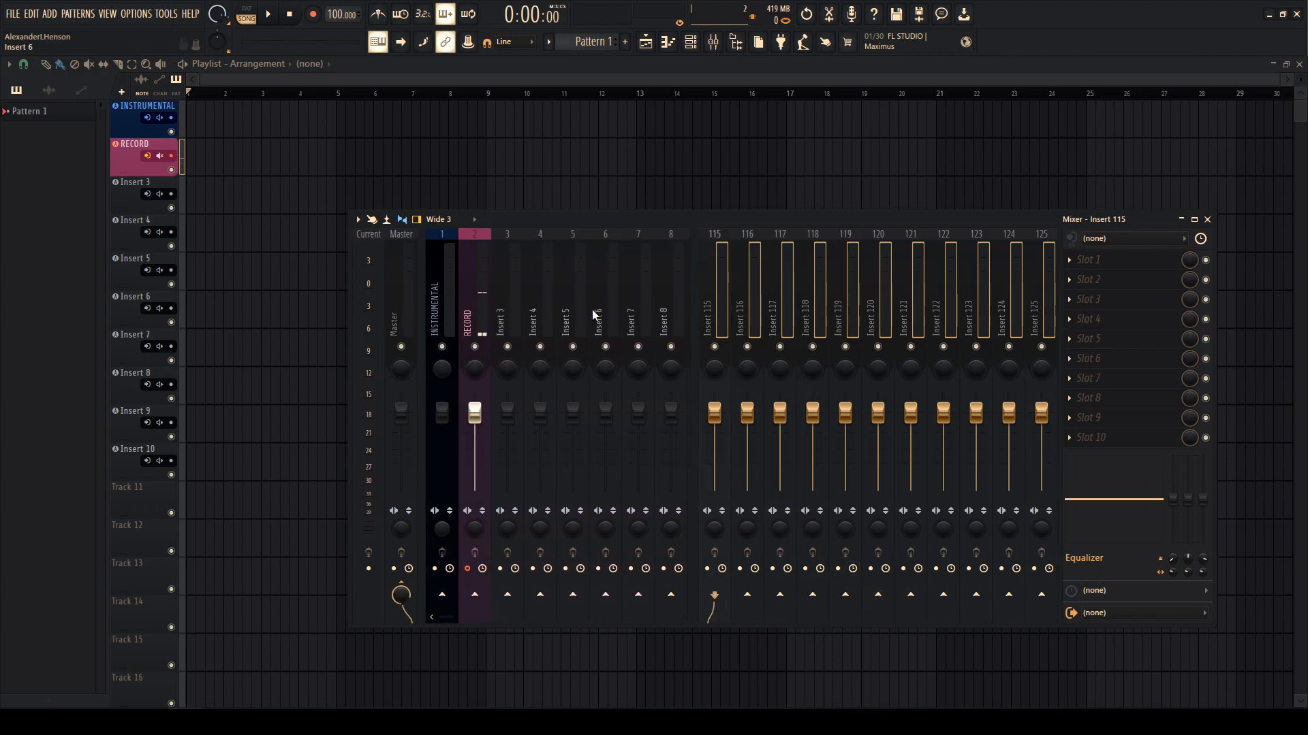
{"action": "left_click", "coordinate": [694, 319]}
{"action": "left_click_drag", "start_coordinate": [576, 307], "coordinate": [399, 288]}
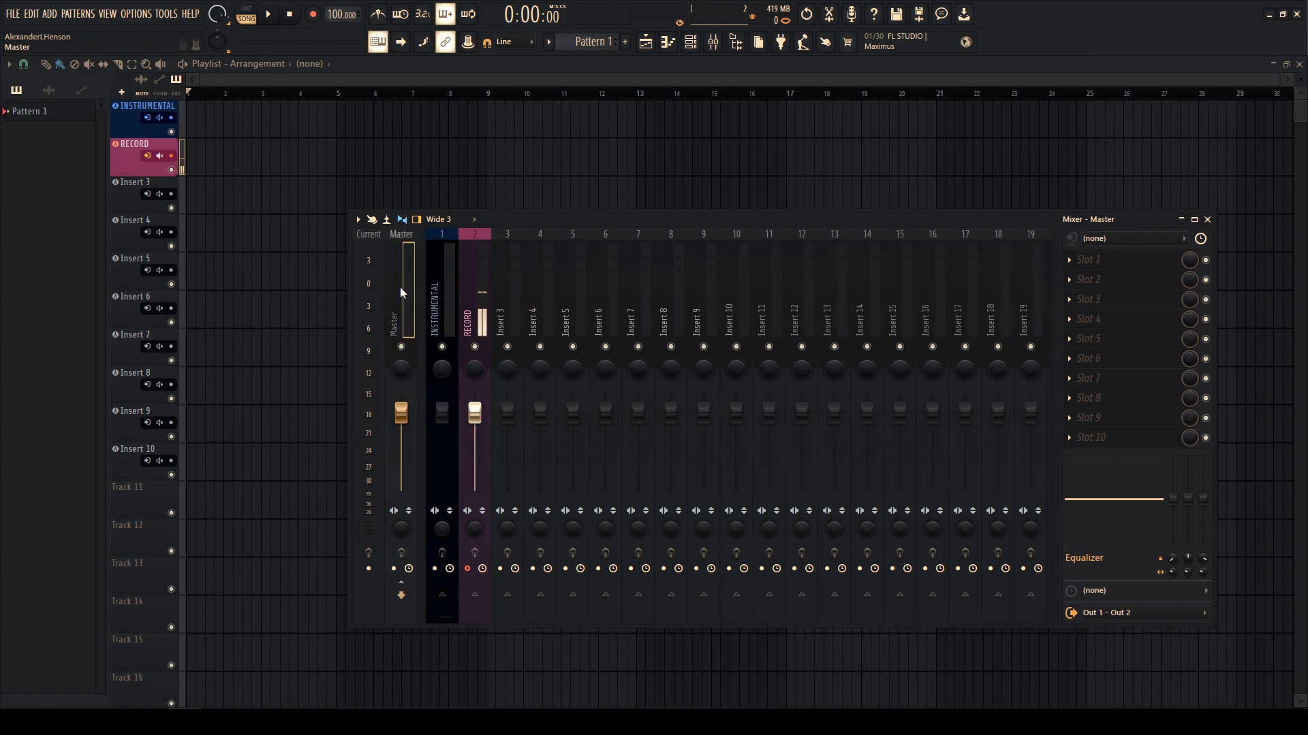
- Load the saved SSLComp Stereo and L2 Stereo mastering chain onto the Master
{"action": "right_click", "coordinate": [399, 288]}
{"action": "mouse_move", "coordinate": [459, 316]}
{"action": "left_click", "coordinate": [616, 470]}
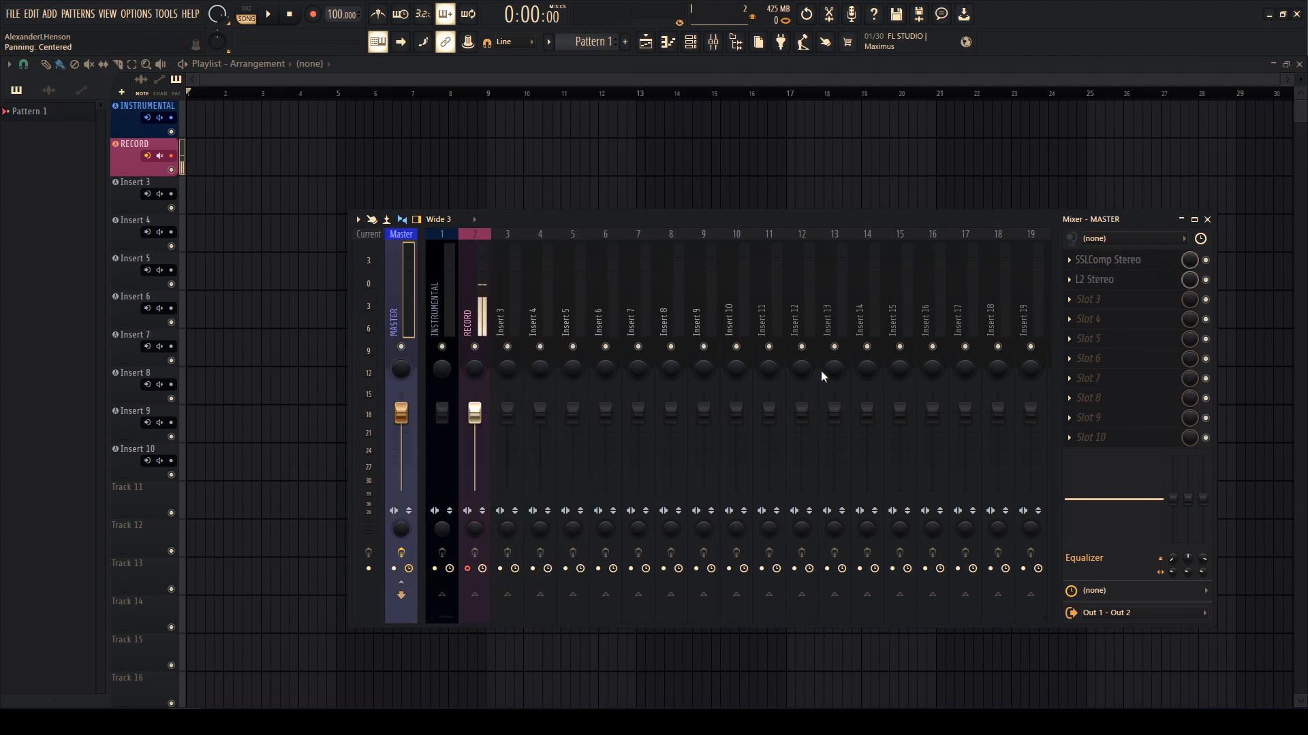
- Set the INSTRUMENTAL track's volume to -12 dB
{"action": "right_click", "coordinate": [443, 422]}
{"action": "left_click", "coordinate": [479, 623]}
{"action": "type", "text": "-12"}
{"action": "key", "text": "Return"}
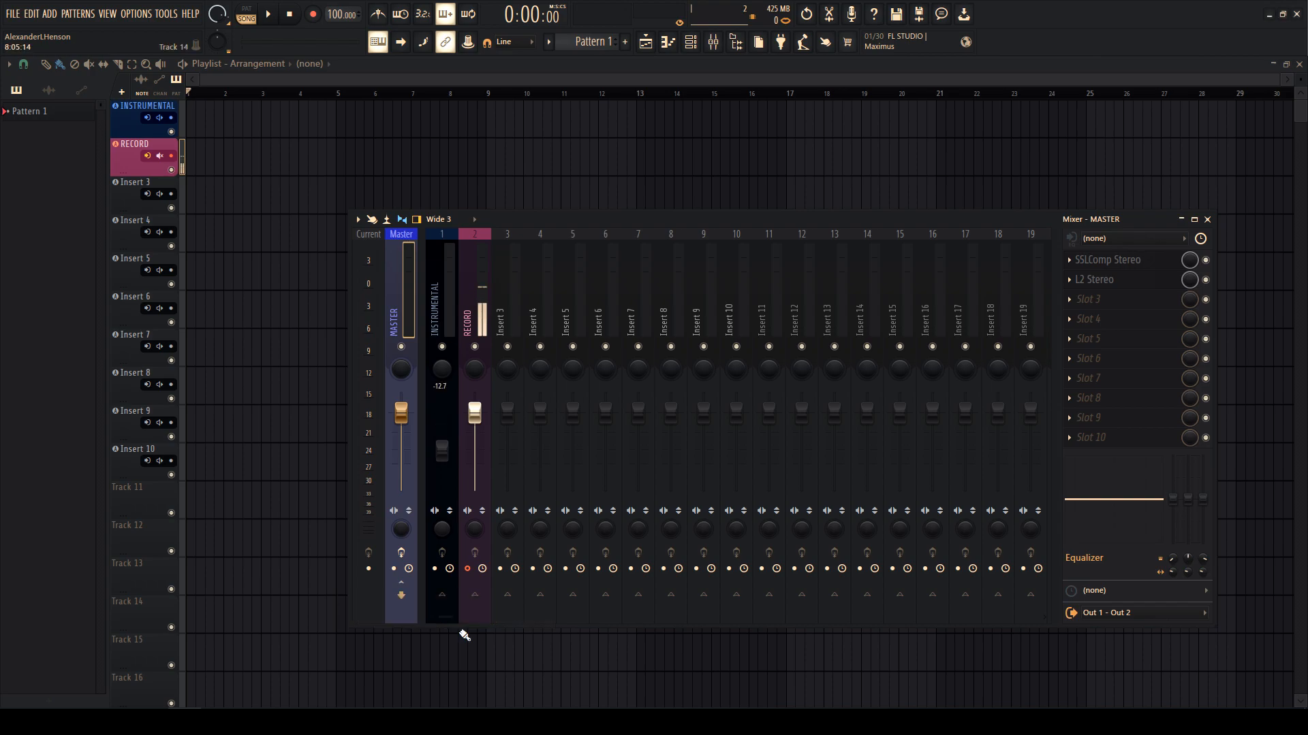
{"action": "key", "text": "F9"}
{"action": "right_click", "coordinate": [124, 181]}
{"action": "left_click", "coordinate": [94, 195]}
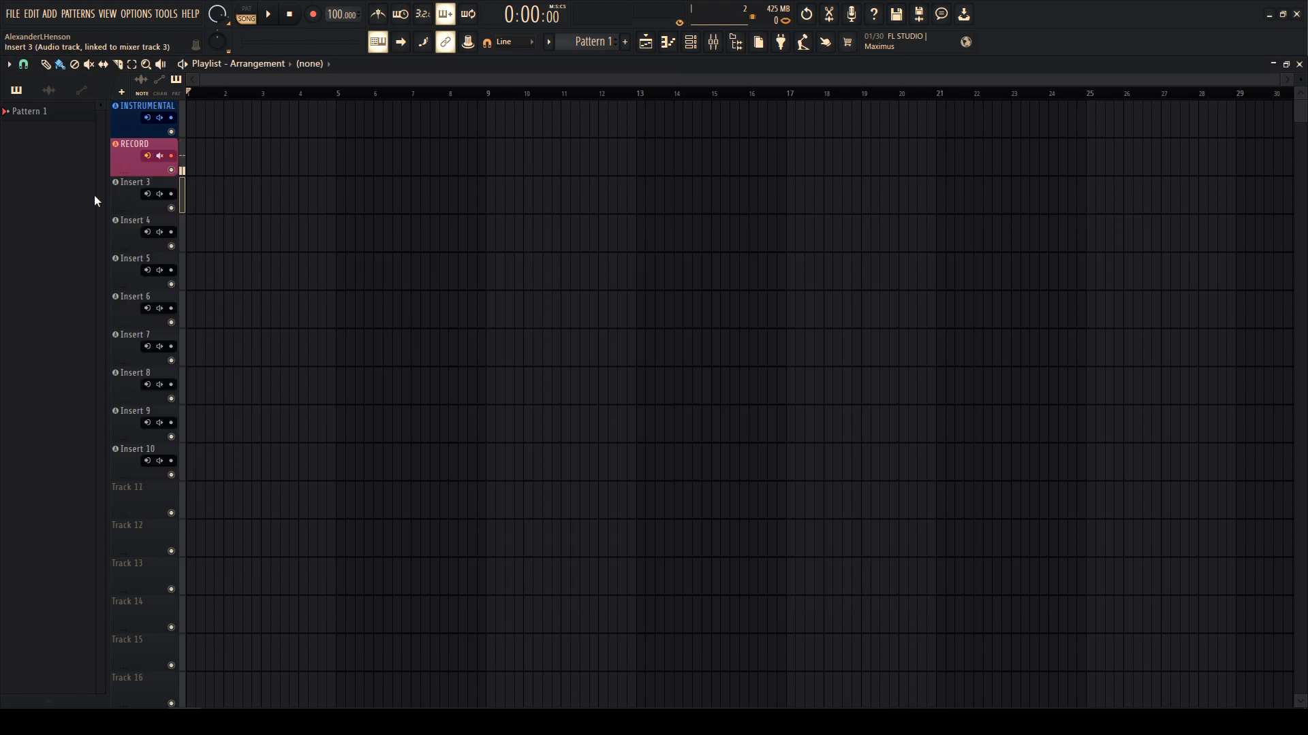
- Load Auto-Tune Artist in RECORD's first slot with ALTO/TENOR input, key C, retune speed 10
{"action": "left_click", "coordinate": [714, 42]}
{"action": "left_click", "coordinate": [475, 293]}
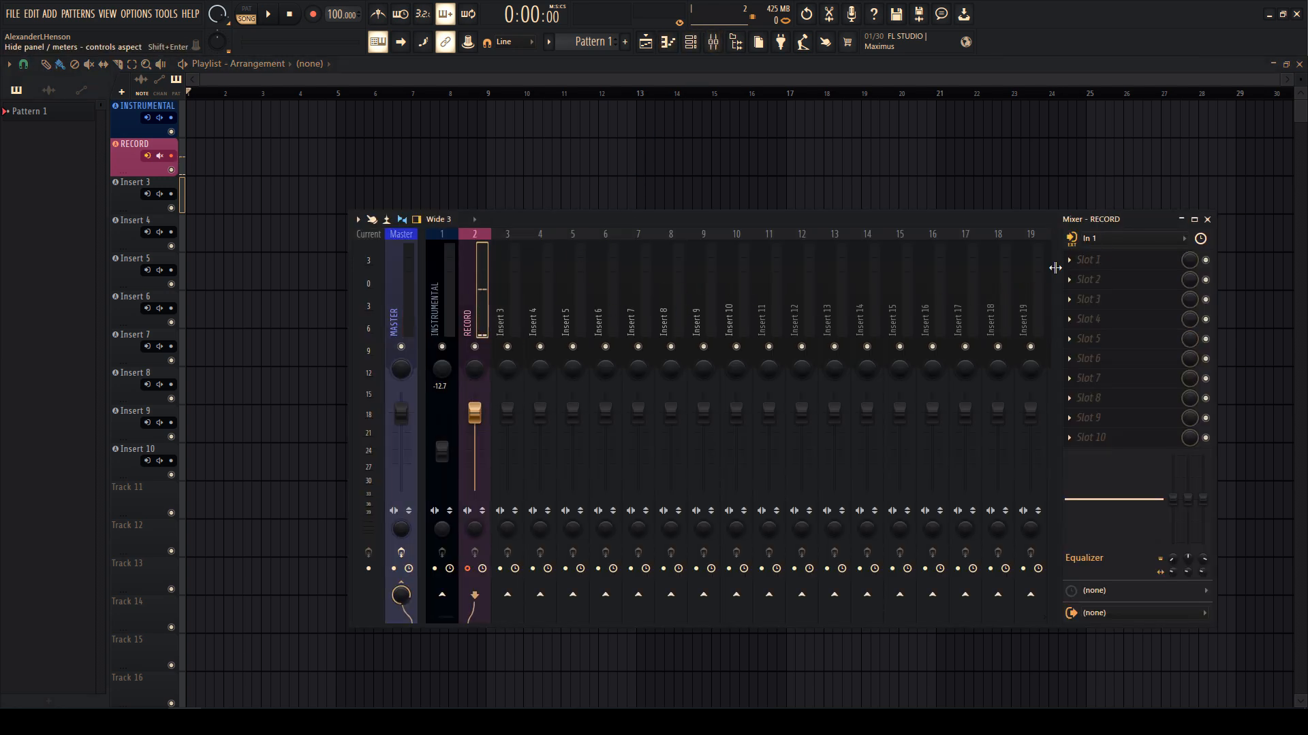
{"action": "left_click", "coordinate": [1113, 260]}
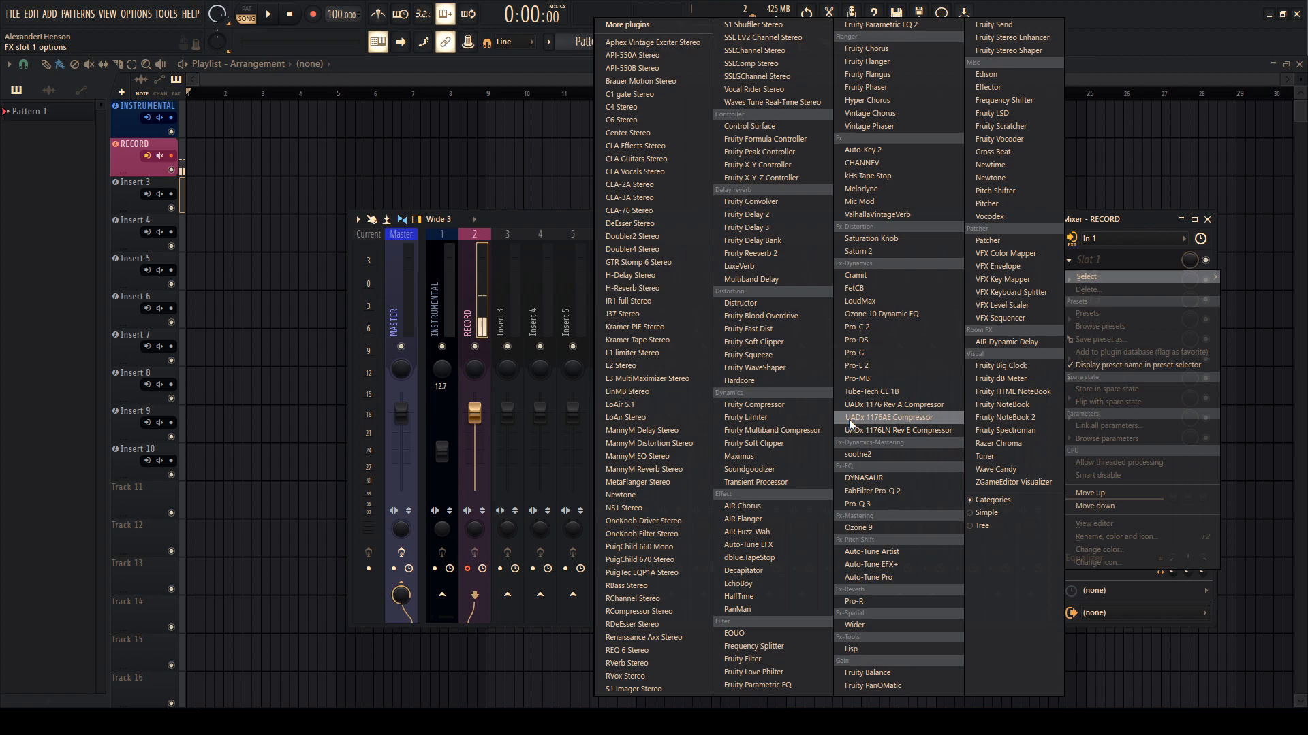
{"action": "left_click", "coordinate": [875, 552]}
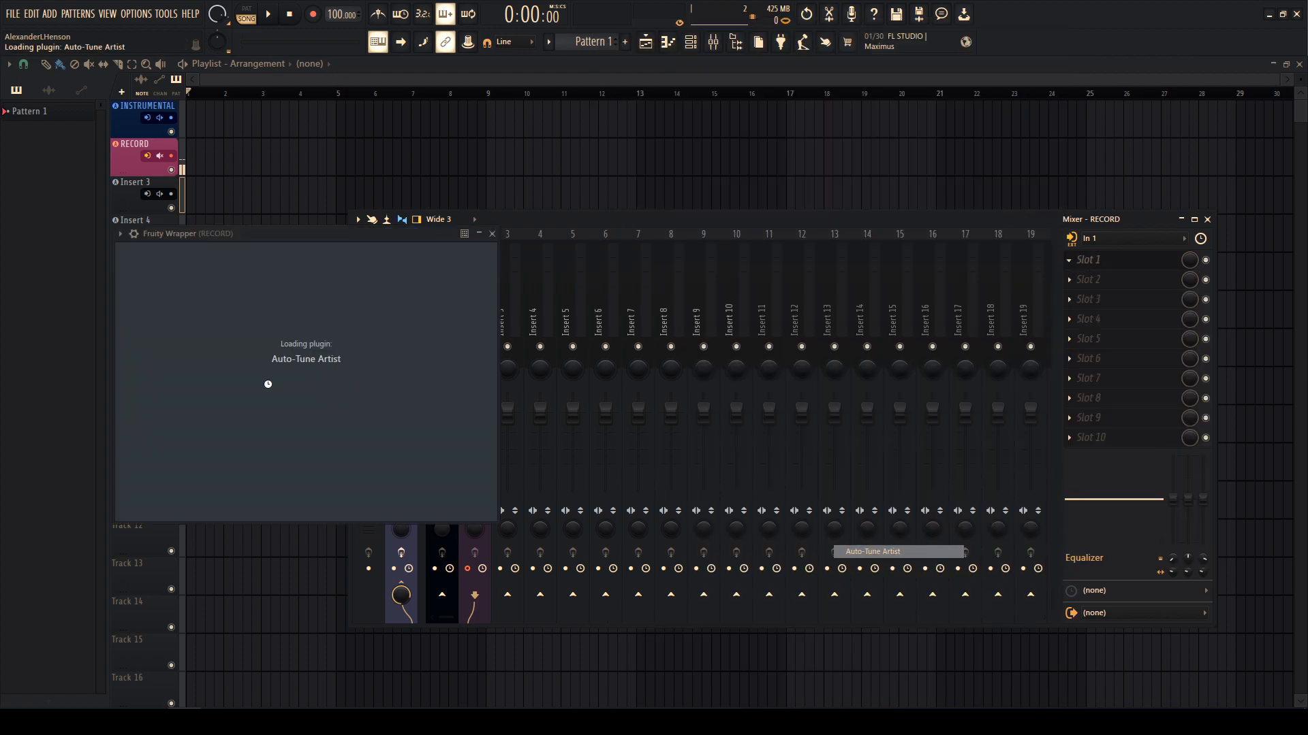
{"action": "left_click", "coordinate": [282, 267]}
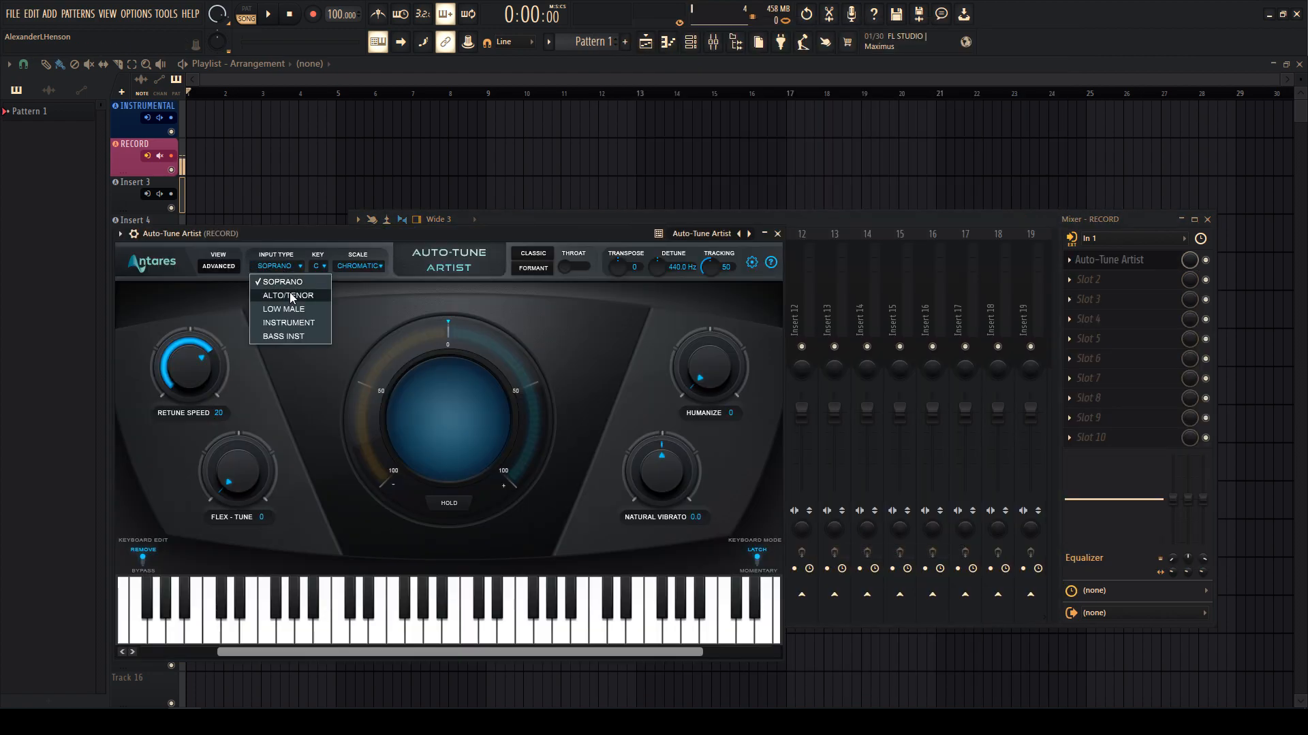
{"action": "left_click", "coordinate": [289, 295]}
{"action": "left_click", "coordinate": [317, 266]}
{"action": "left_click", "coordinate": [368, 266]}
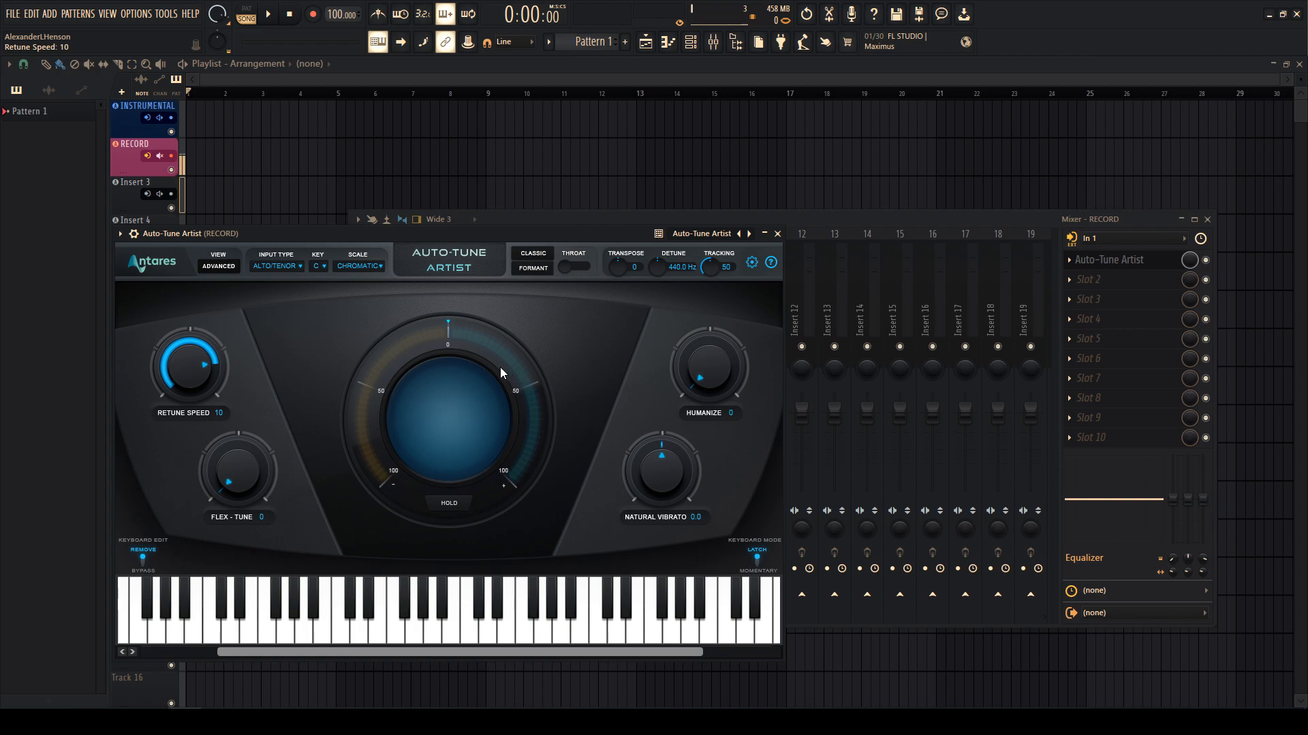
{"action": "key", "text": "Escape"}
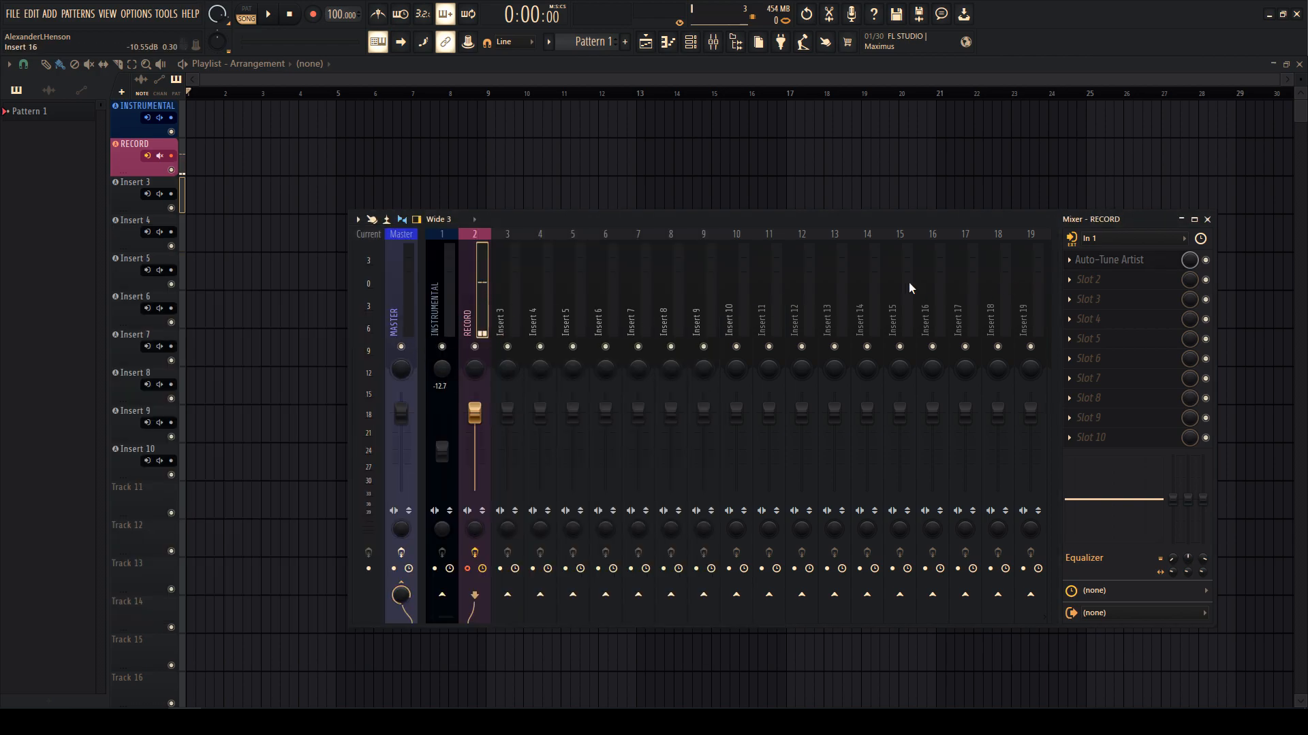
- Save the RECORD track's mixer state and drop it onto insert 3
{"action": "right_click", "coordinate": [491, 307]}
{"action": "mouse_move", "coordinate": [523, 308]}
{"action": "left_click_drag", "start_coordinate": [675, 100], "coordinate": [504, 325]}
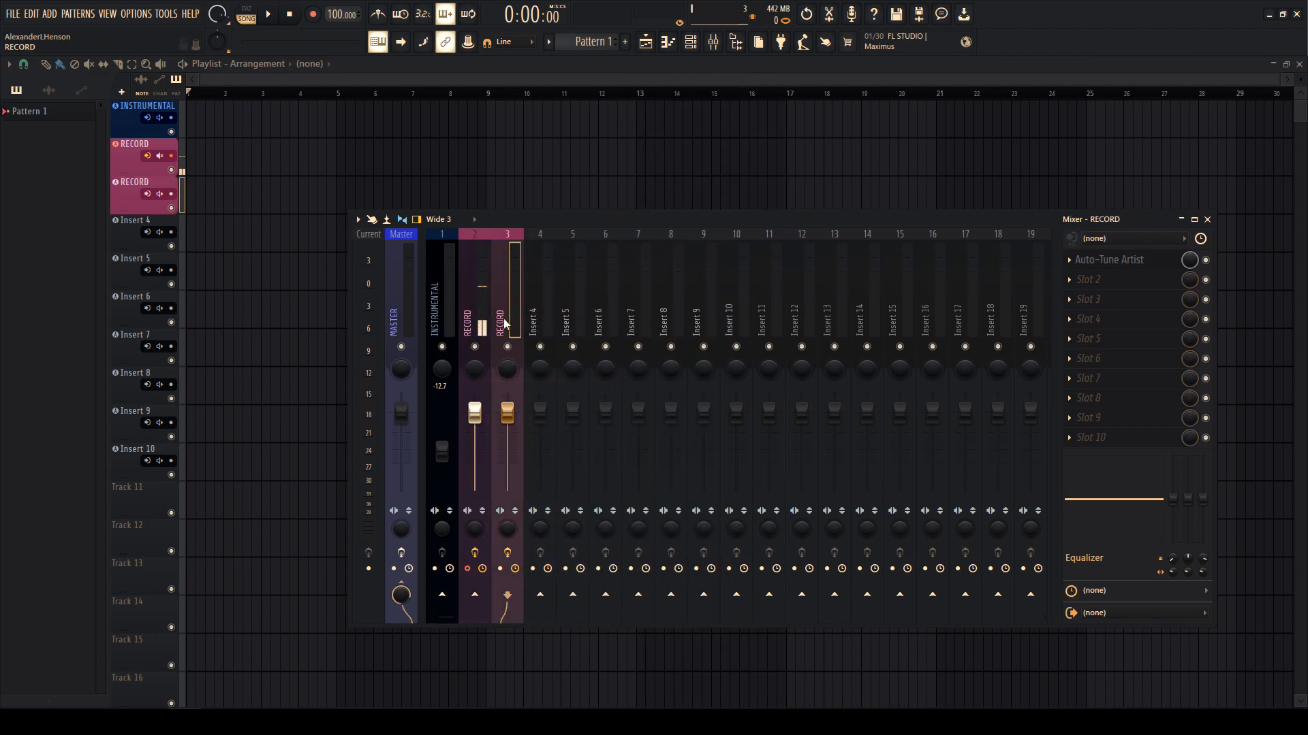
{"action": "right_click", "coordinate": [504, 323]}
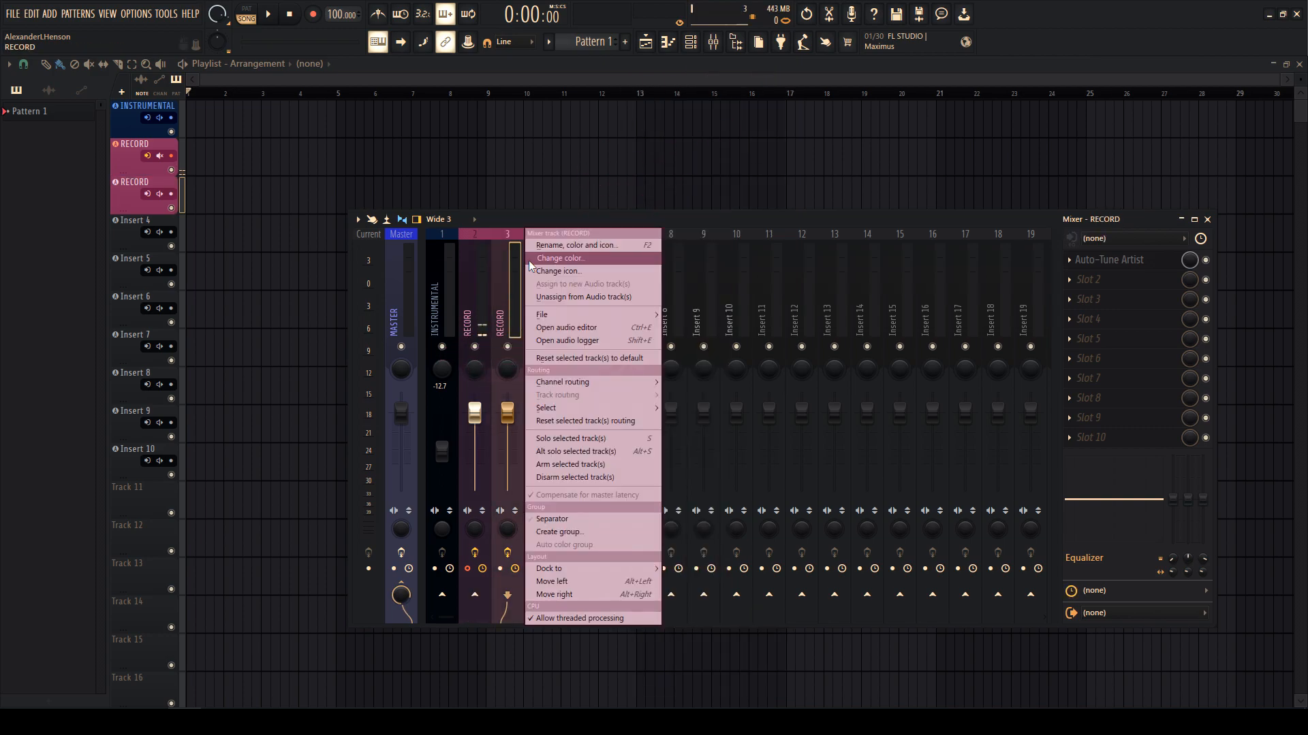
{"action": "left_click", "coordinate": [497, 276]}
{"action": "left_click", "coordinate": [1089, 264]}
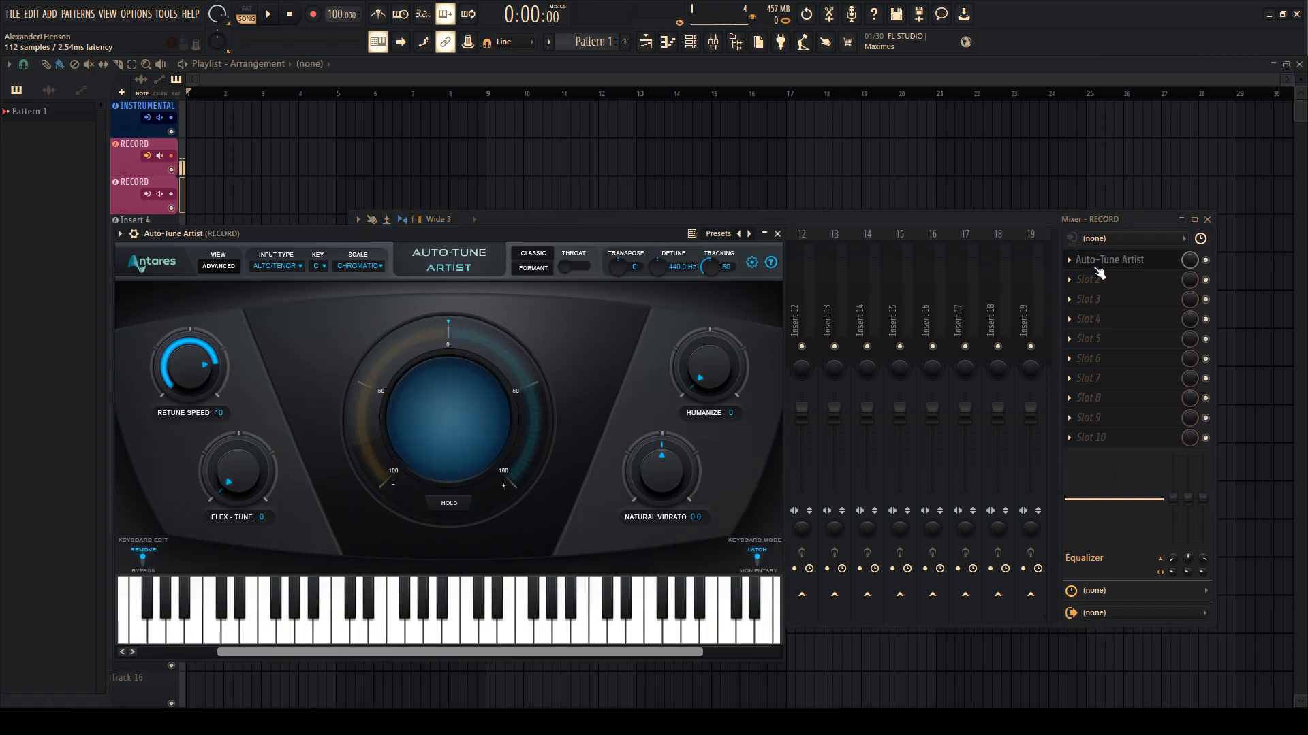
{"action": "left_click", "coordinate": [1098, 272]}
{"action": "right_click", "coordinate": [513, 304]}
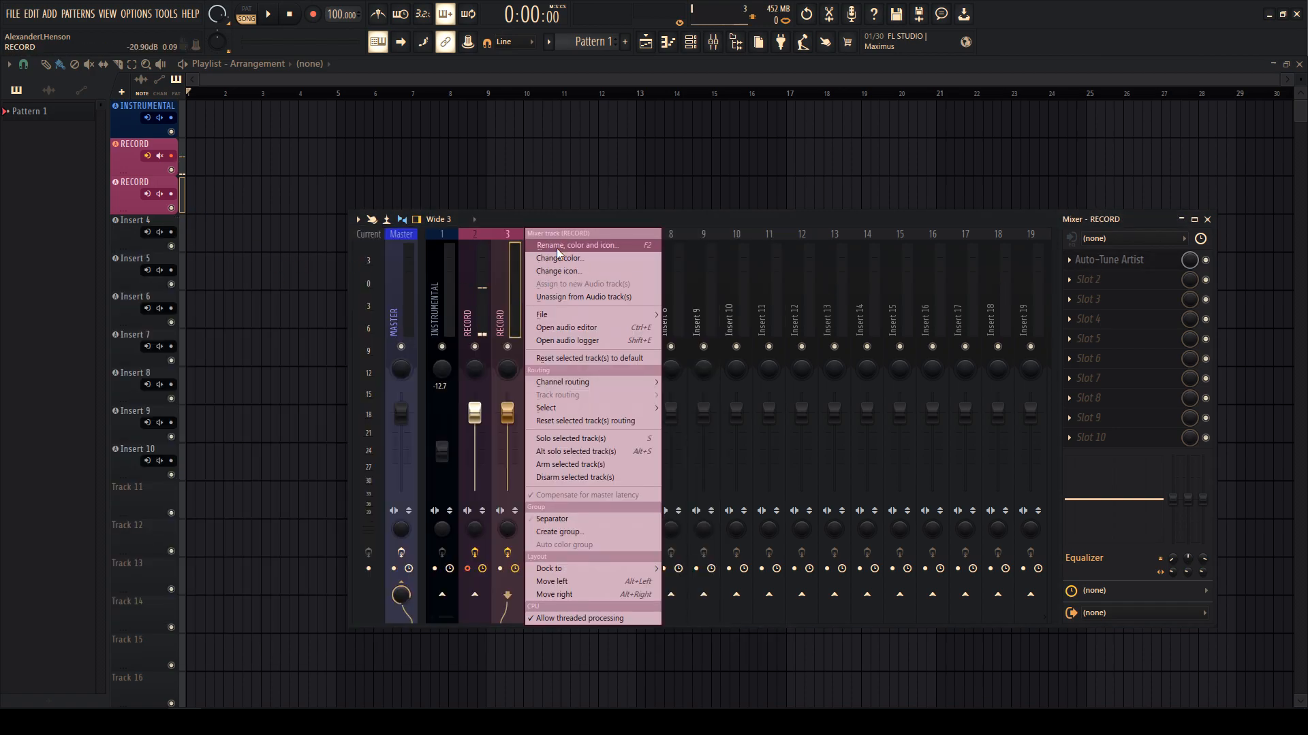
{"action": "left_click", "coordinate": [557, 247]}
{"action": "right_click", "coordinate": [513, 276]}
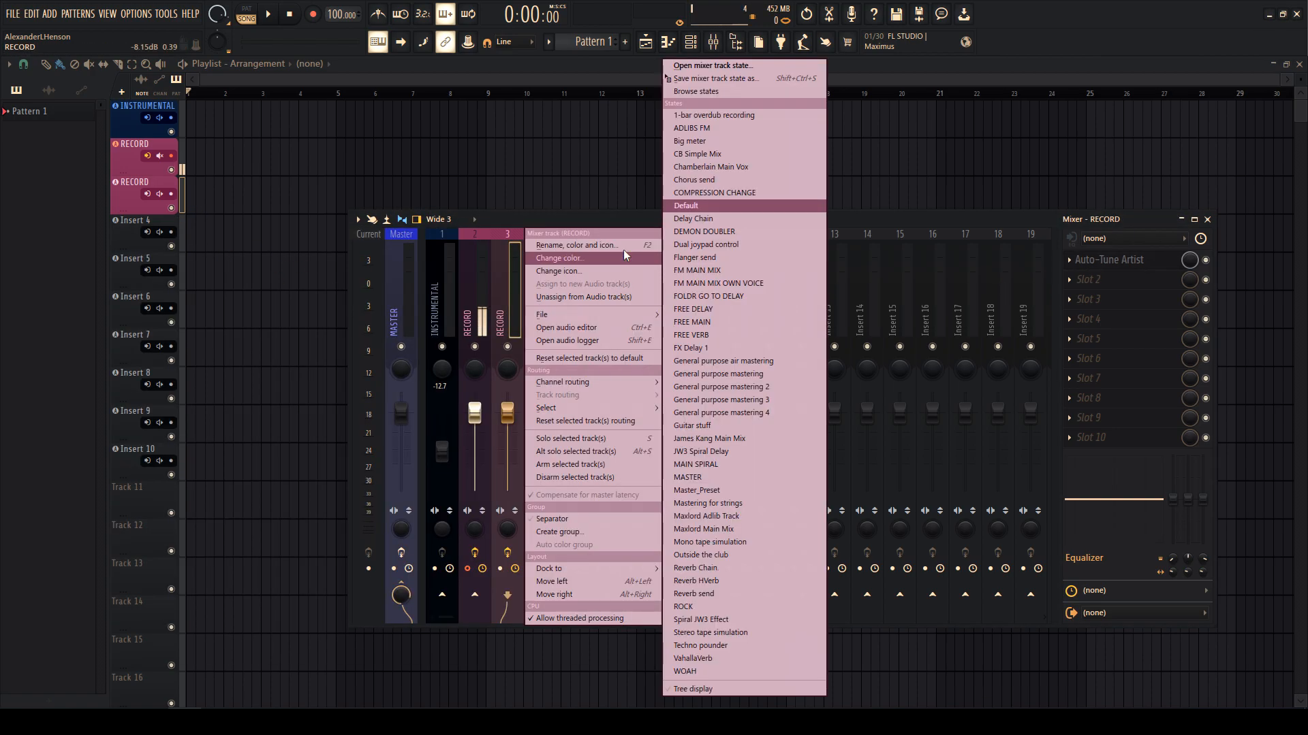
- Copy the RECORD setup onto inserts 4 through 7
{"action": "left_click_drag", "start_coordinate": [684, 78], "coordinate": [534, 316]}
{"action": "right_click", "coordinate": [535, 315]}
{"action": "mouse_move", "coordinate": [583, 316]}
{"action": "left_click_drag", "start_coordinate": [701, 78], "coordinate": [575, 301]}
{"action": "right_click", "coordinate": [580, 301]}
{"action": "mouse_move", "coordinate": [647, 315]}
{"action": "right_click", "coordinate": [607, 304]}
{"action": "left_click_drag", "start_coordinate": [733, 78], "coordinate": [637, 303]}
{"action": "right_click", "coordinate": [640, 304]}
{"action": "left_click_drag", "start_coordinate": [798, 79], "coordinate": [672, 301]}
- Remove Edison from the second effect slot and copy the RECORD setup onto inserts 8–10
{"action": "right_click", "coordinate": [680, 298]}
{"action": "left_click", "coordinate": [799, 215]}
{"action": "left_click", "coordinate": [1069, 280]}
{"action": "left_click", "coordinate": [1081, 308]}
{"action": "right_click", "coordinate": [676, 301]}
{"action": "right_click", "coordinate": [708, 301]}
{"action": "left_click_drag", "start_coordinate": [832, 79], "coordinate": [737, 301]}
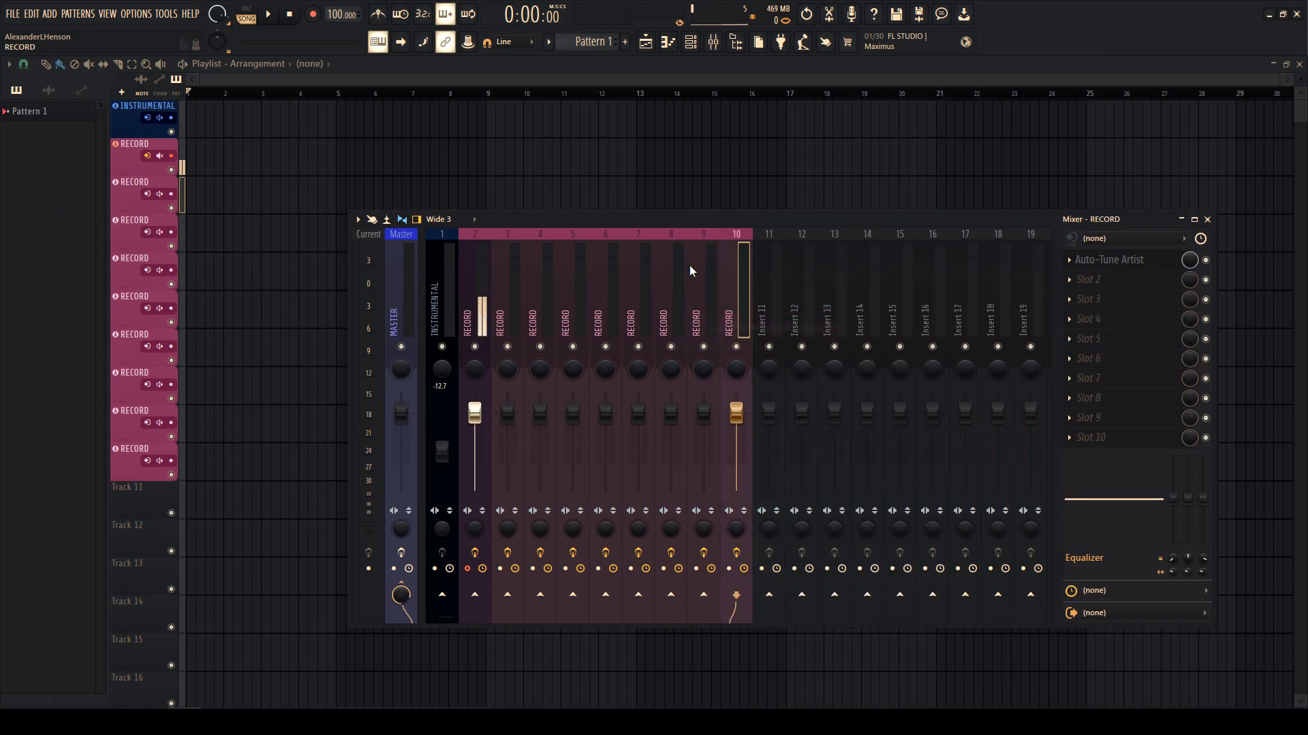
{"action": "left_click", "coordinate": [513, 310]}
{"action": "left_click", "coordinate": [543, 277]}
- Name tracks 3 and 4 CHORUS LEAD 1 and CHORUS LEAD 2
{"action": "right_click", "coordinate": [523, 272]}
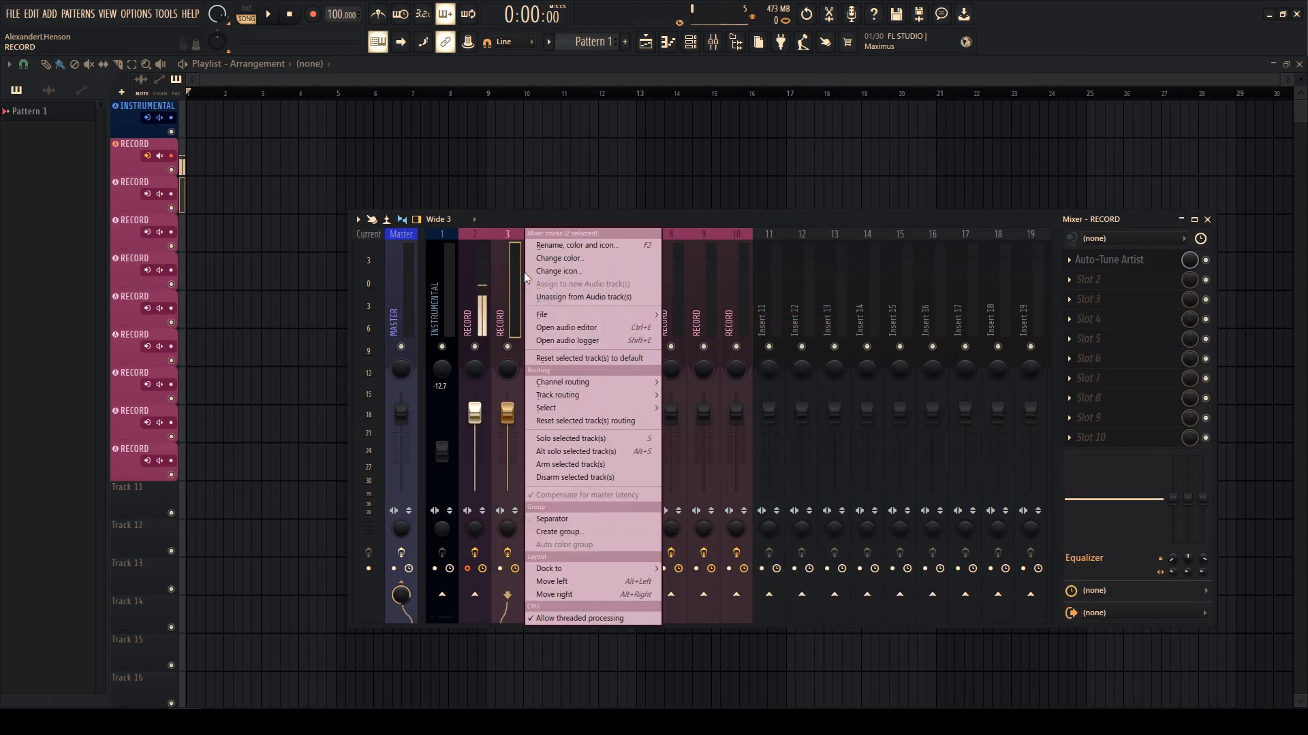
{"action": "left_click", "coordinate": [553, 245]}
{"action": "type", "text": "choru"}
{"action": "key", "text": "ctrl+a"}
{"action": "type", "text": "CHORUS LEAD 1"}
{"action": "key", "text": "Return"}
{"action": "left_click", "coordinate": [575, 300]}
{"action": "right_click", "coordinate": [554, 272]}
{"action": "left_click", "coordinate": [583, 248]}
{"action": "key", "text": "Right"}
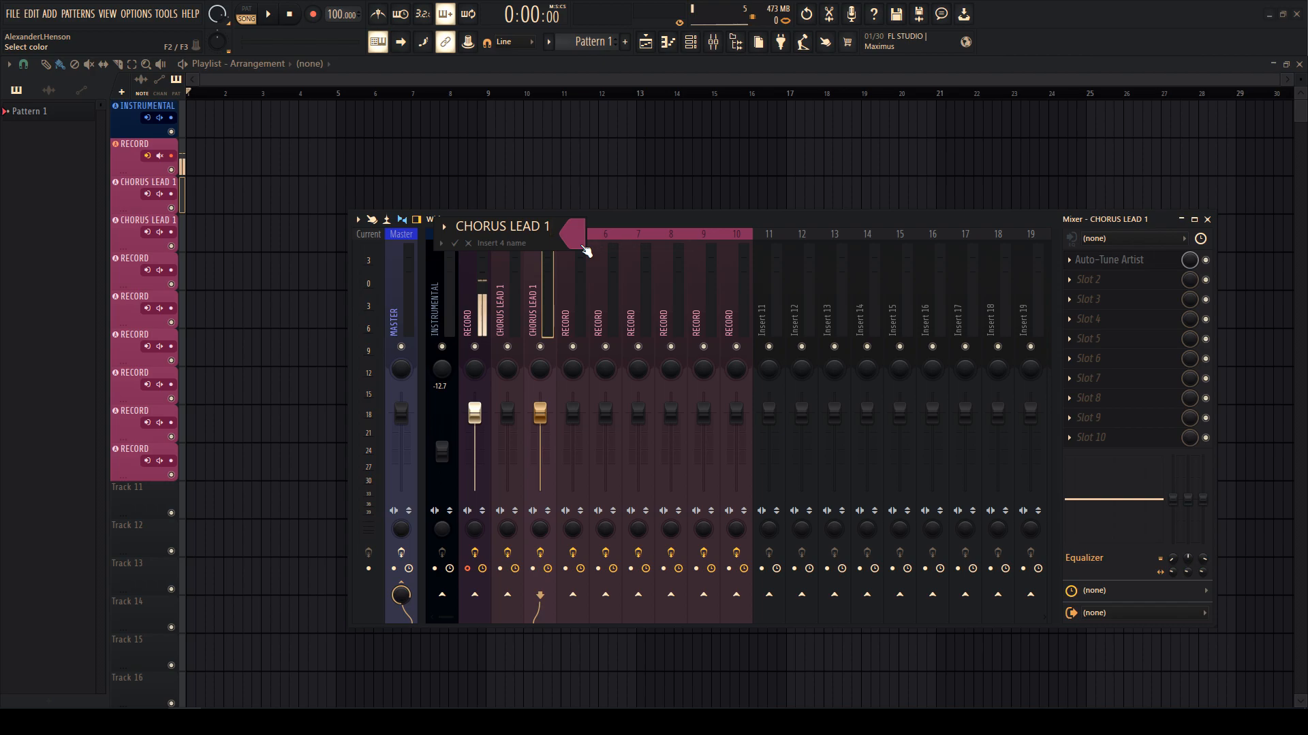
{"action": "type", "text": "2"}
{"action": "key", "text": "Return"}
- Name tracks 5 and 6 VERSE LEAD 1 and VERSE LEAD 2
{"action": "left_click", "coordinate": [581, 244]}
{"action": "left_click", "coordinate": [598, 283], "text": "ctrl"}
{"action": "right_click", "coordinate": [599, 281]}
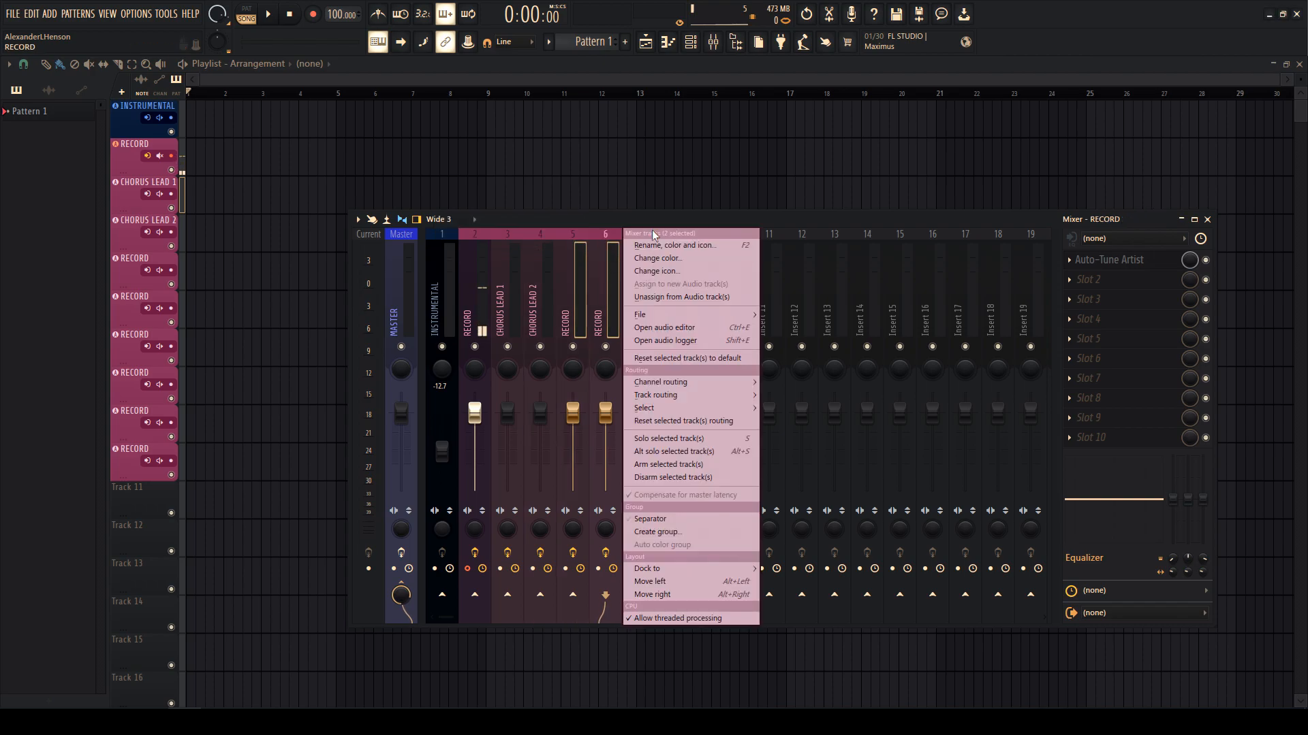
{"action": "left_click", "coordinate": [657, 247]}
{"action": "type", "text": "VERSE LEAD 1"}
{"action": "key", "text": "Return"}
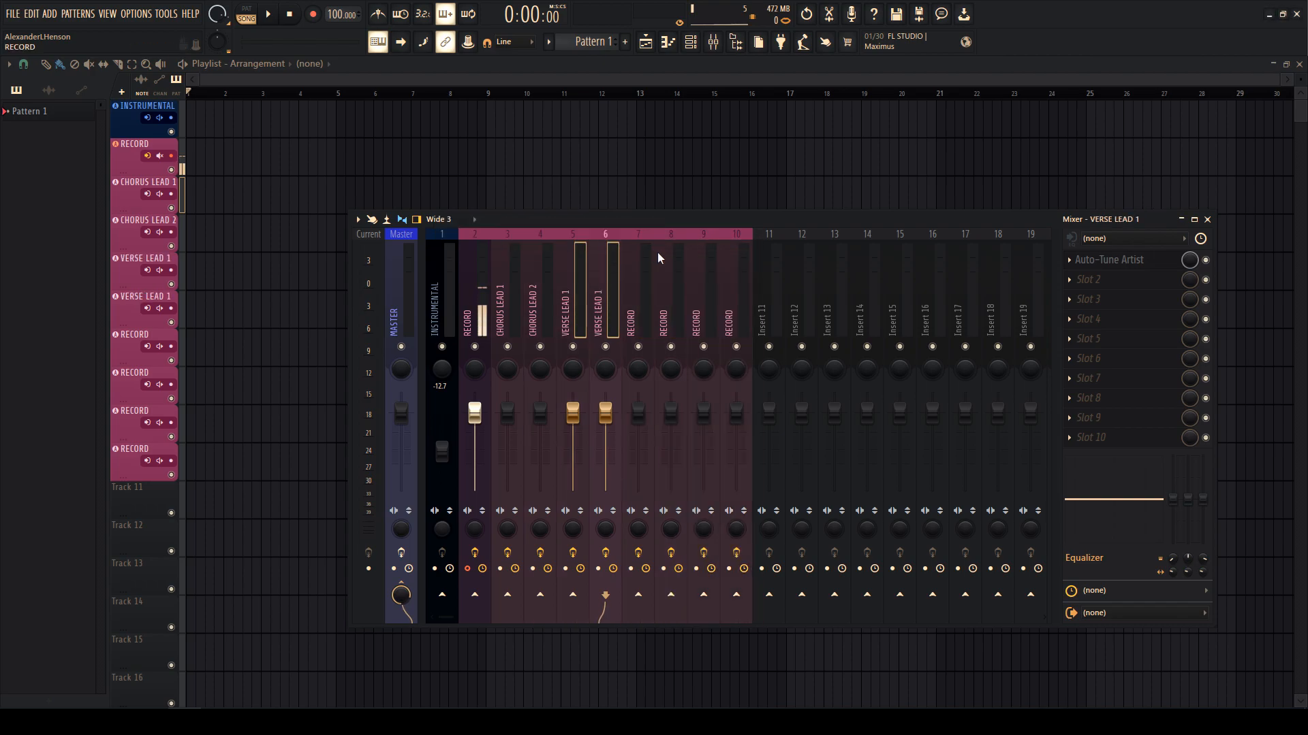
{"action": "right_click", "coordinate": [653, 232]}
{"action": "left_click", "coordinate": [652, 260]}
{"action": "left_click", "coordinate": [621, 267]}
{"action": "right_click", "coordinate": [621, 267]}
{"action": "left_click", "coordinate": [644, 246]}
{"action": "key", "text": "Right"}
{"action": "key", "text": "BackSpace"}
{"action": "type", "text": "2"}
{"action": "key", "text": "Return"}
- Name tracks 7 and 8 ADLIB LEAD 1 and ADLIB LEAD 2
{"action": "left_click", "coordinate": [640, 244]}
{"action": "left_click", "coordinate": [659, 278], "text": "ctrl+shift"}
{"action": "right_click", "coordinate": [659, 278]}
{"action": "left_click", "coordinate": [695, 247]}
{"action": "right_click", "coordinate": [694, 253]}
{"action": "left_click", "coordinate": [703, 247]}
{"action": "type", "text": "ADL"}
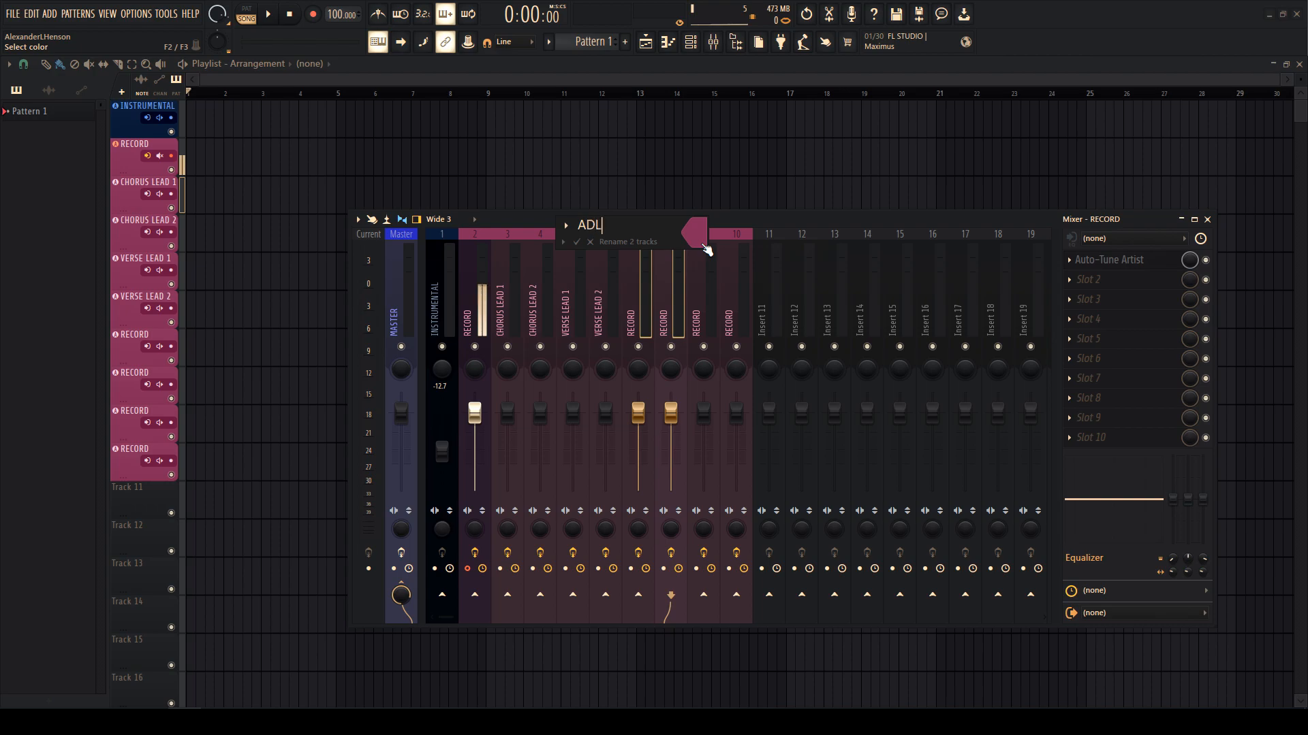
{"action": "type", "text": "IB LEAD 1"}
{"action": "key", "text": "Return"}
{"action": "left_click", "coordinate": [680, 277]}
{"action": "right_click", "coordinate": [680, 277]}
{"action": "left_click", "coordinate": [722, 246]}
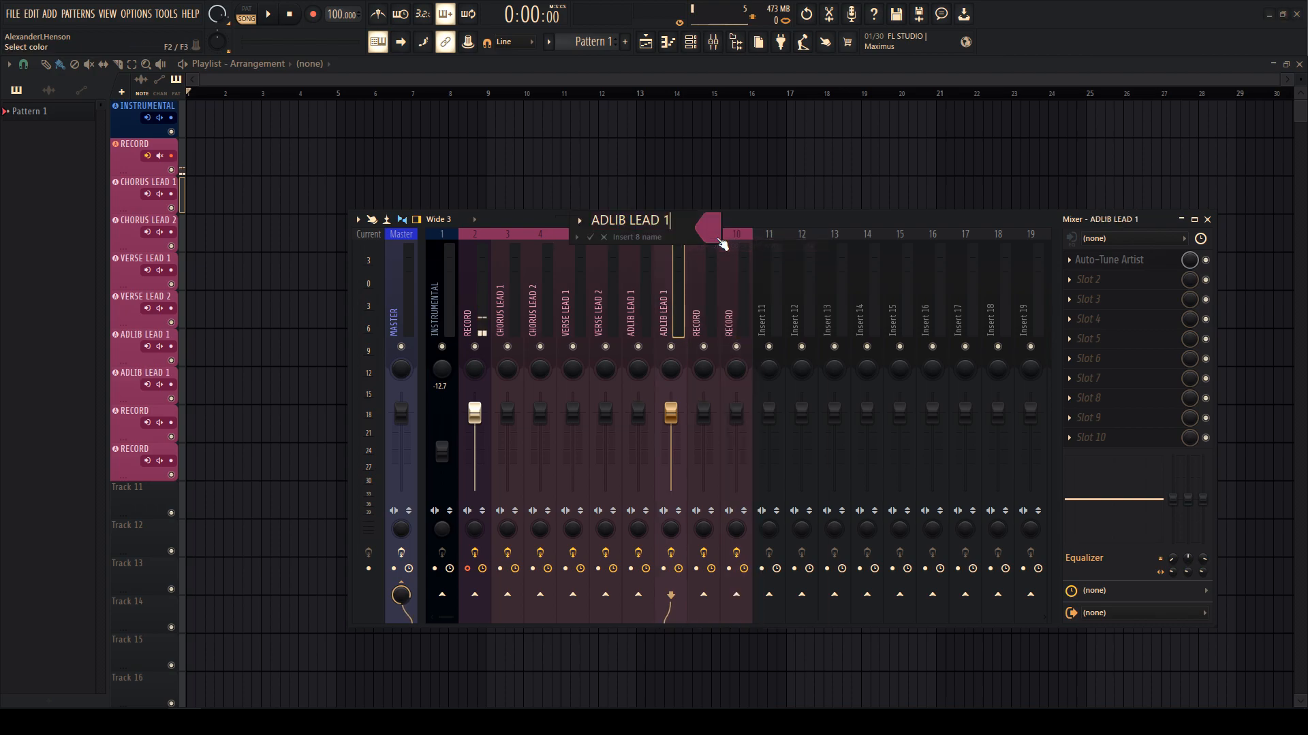
{"action": "key", "text": "BackSpace"}
{"action": "type", "text": "2"}
{"action": "key", "text": "Return"}
{"action": "left_click", "coordinate": [717, 239]}
- Name tracks 9 and 10 INTRO LEAD 1 and INTRO LEAD 2
{"action": "left_click", "coordinate": [727, 275]}
{"action": "left_click", "coordinate": [714, 282], "text": "ctrl+shift"}
{"action": "right_click", "coordinate": [733, 276]}
{"action": "left_click", "coordinate": [766, 259]}
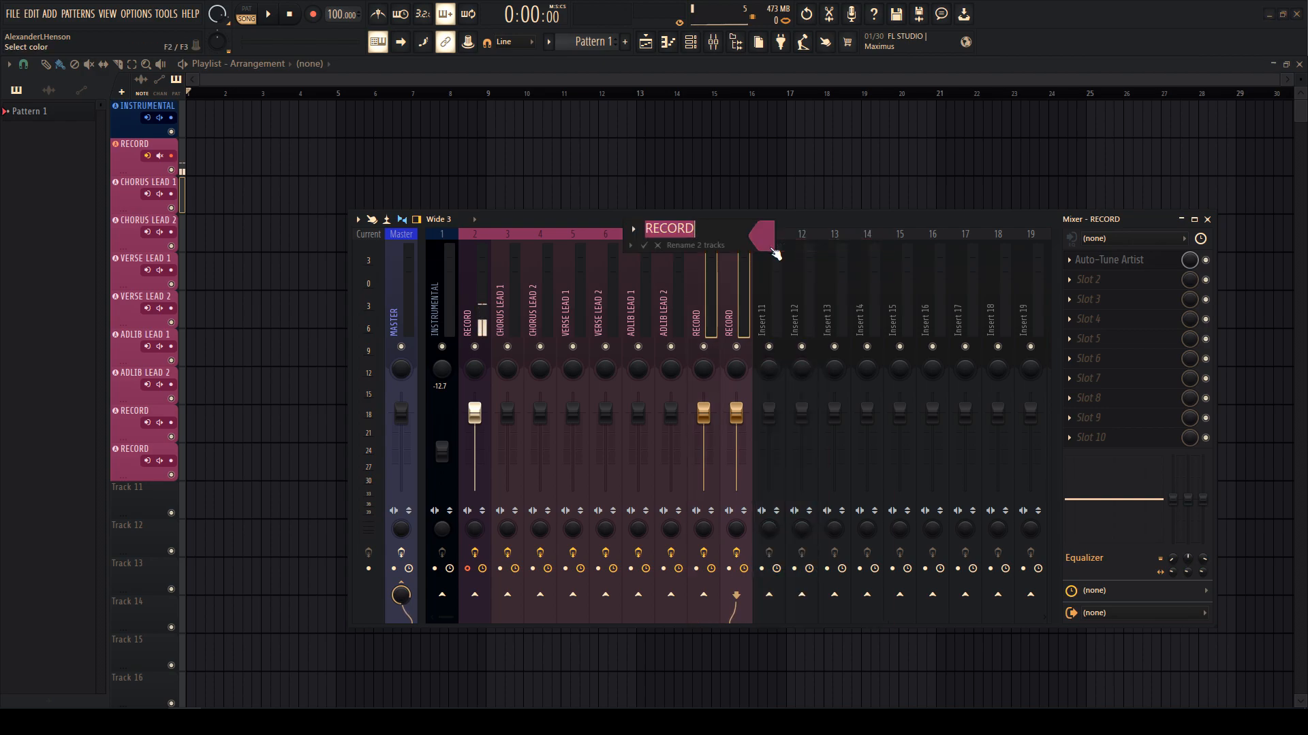
{"action": "type", "text": "INTRO LEAD"}
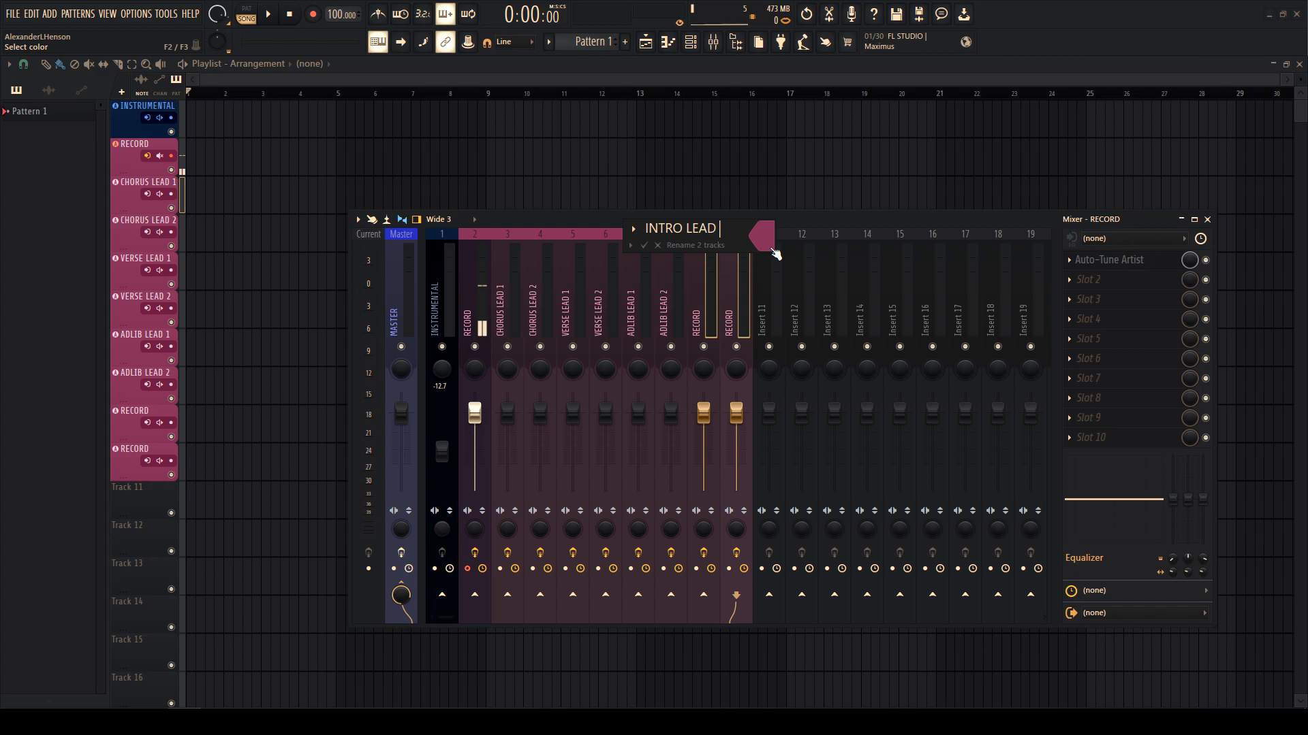
{"action": "type", "text": " 1"}
{"action": "key", "text": "Return"}
{"action": "left_click", "coordinate": [768, 309]}
{"action": "right_click", "coordinate": [768, 308]}
{"action": "right_click", "coordinate": [741, 289]}
{"action": "left_click", "coordinate": [764, 247]}
{"action": "key", "text": "End"}
{"action": "key", "text": "BackSpace"}
{"action": "type", "text": "2"}
{"action": "key", "text": "Return"}
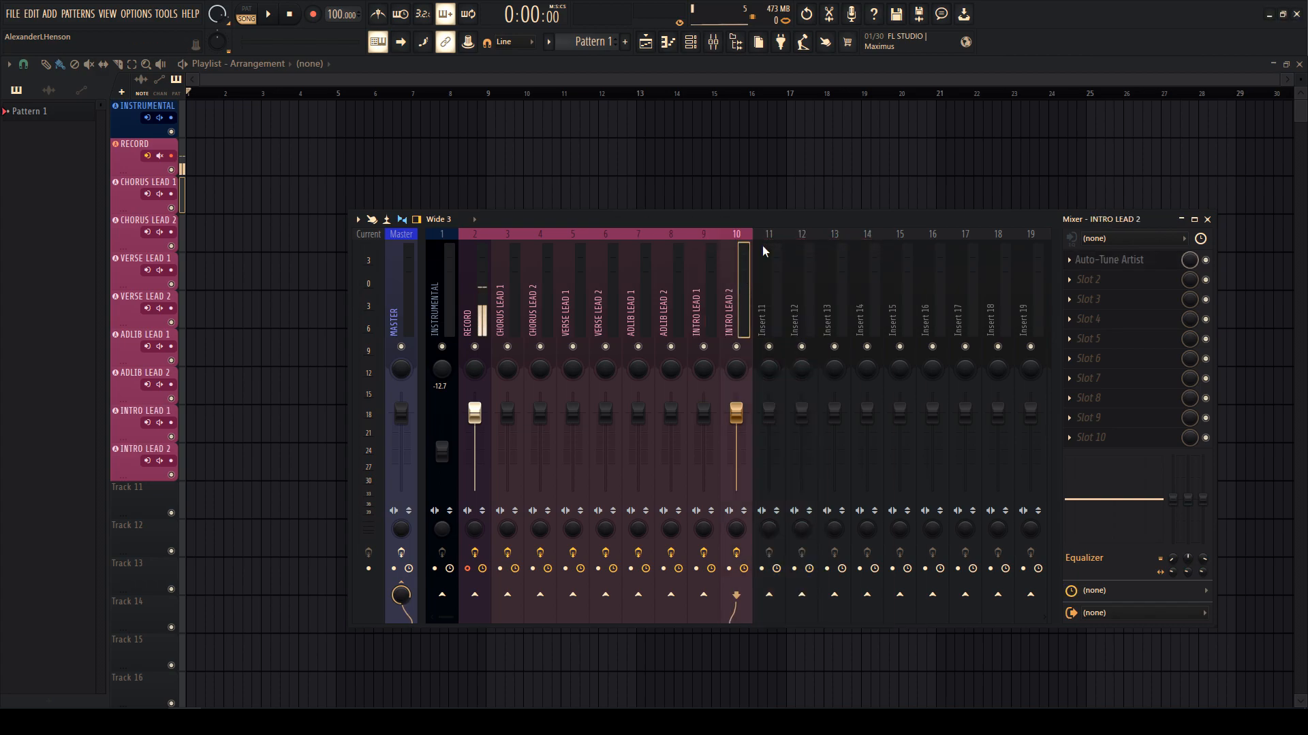
{"action": "left_click", "coordinate": [705, 285]}
{"action": "left_click", "coordinate": [512, 307]}
- Colour the chorus lead pair red and the verse lead pair orange
{"action": "right_click", "coordinate": [545, 274]}
{"action": "left_click_drag", "start_coordinate": [512, 287], "coordinate": [528, 292]}
{"action": "right_click", "coordinate": [529, 293]}
{"action": "left_click", "coordinate": [584, 256]}
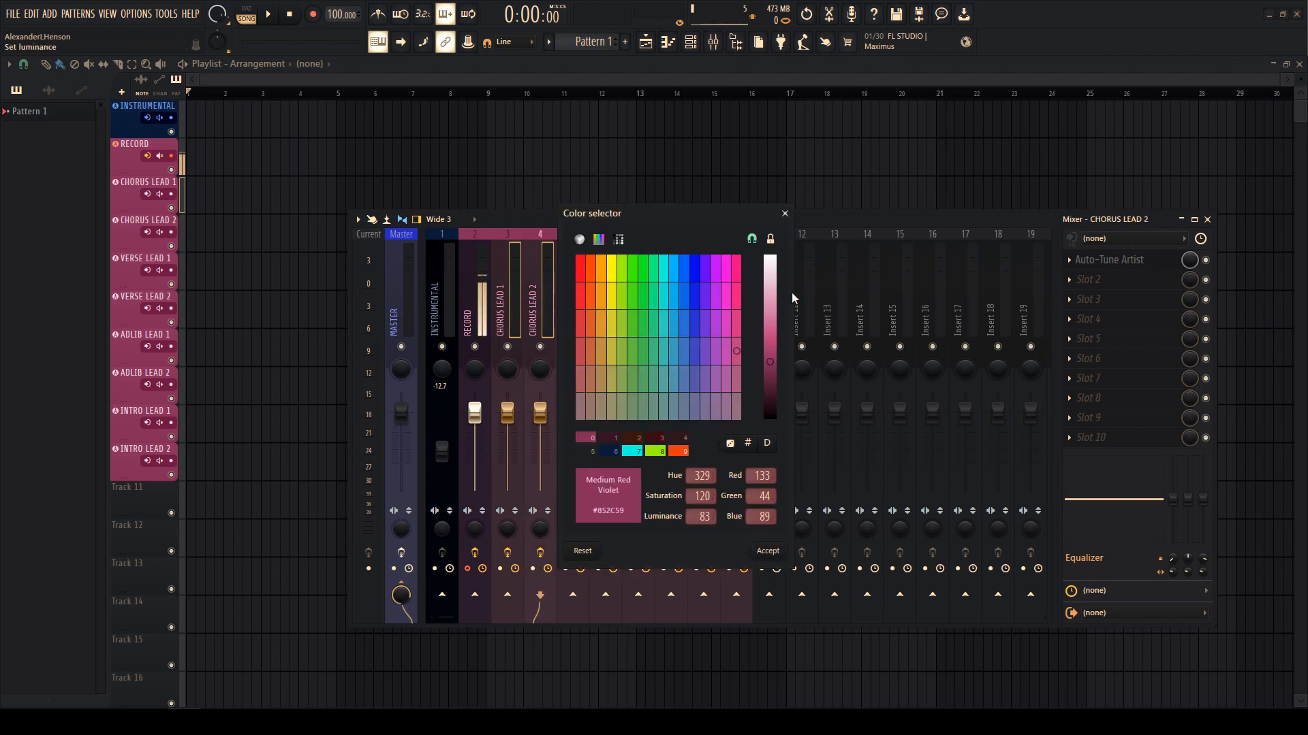
{"action": "double_click", "coordinate": [582, 278]}
{"action": "left_click", "coordinate": [570, 296]}
{"action": "left_click", "coordinate": [602, 292], "text": "ctrl+shift"}
{"action": "right_click", "coordinate": [602, 292]}
{"action": "left_click", "coordinate": [639, 259]}
{"action": "double_click", "coordinate": [649, 272]}
- Colour the adlib lead pair golden and the intro lead pair yellow
{"action": "left_click", "coordinate": [641, 280]}
{"action": "left_click", "coordinate": [675, 279], "text": "ctrl+shift"}
{"action": "right_click", "coordinate": [676, 279]}
{"action": "left_click", "coordinate": [702, 260]}
{"action": "left_click", "coordinate": [722, 274]}
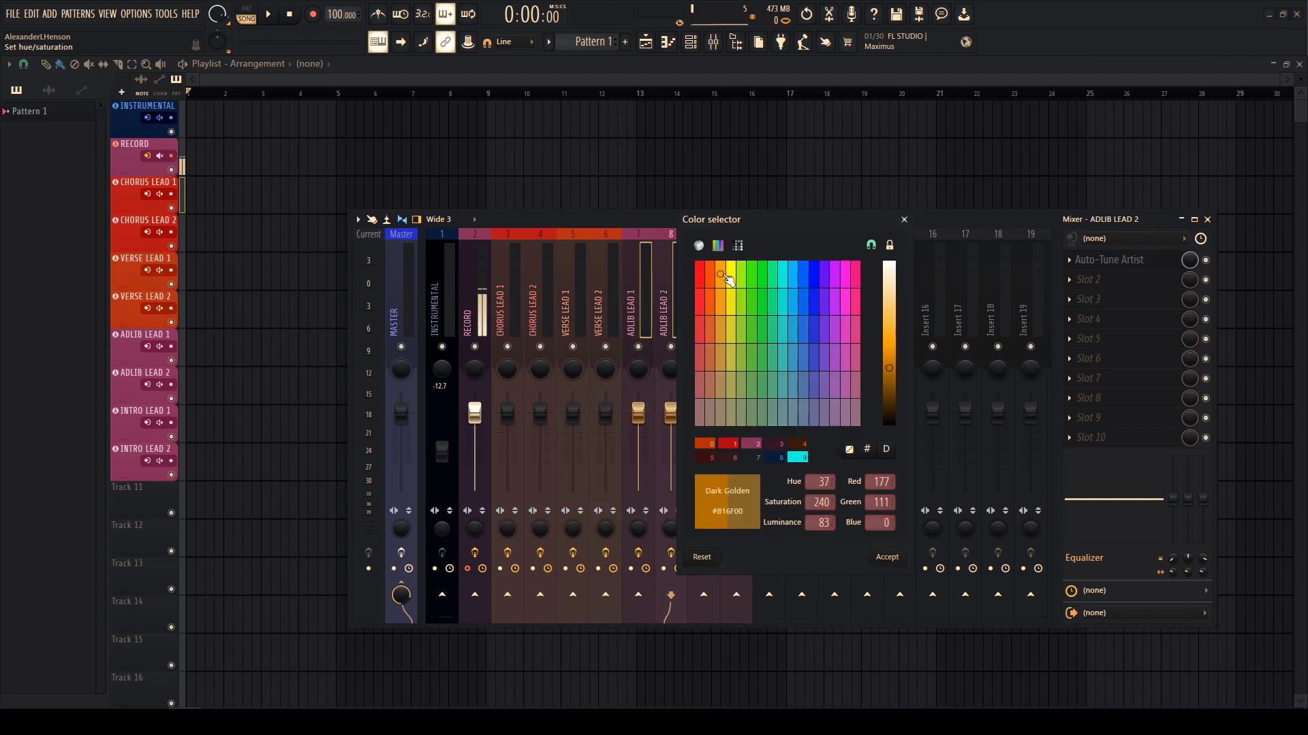
{"action": "double_click", "coordinate": [724, 275]}
{"action": "left_click", "coordinate": [727, 279]}
{"action": "left_click", "coordinate": [715, 280], "text": "ctrl+shift"}
{"action": "right_click", "coordinate": [718, 280]}
{"action": "left_click", "coordinate": [754, 259]}
{"action": "double_click", "coordinate": [758, 275]}
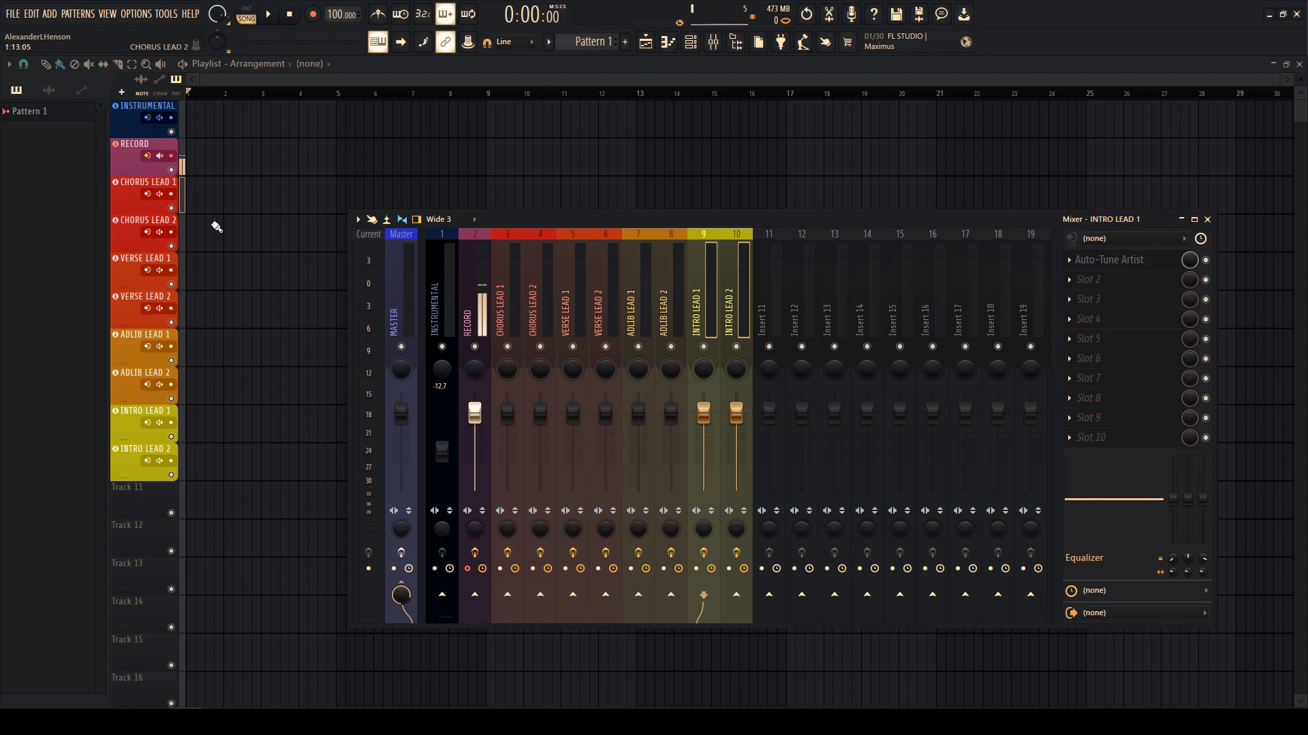
{"action": "left_click", "coordinate": [638, 307]}
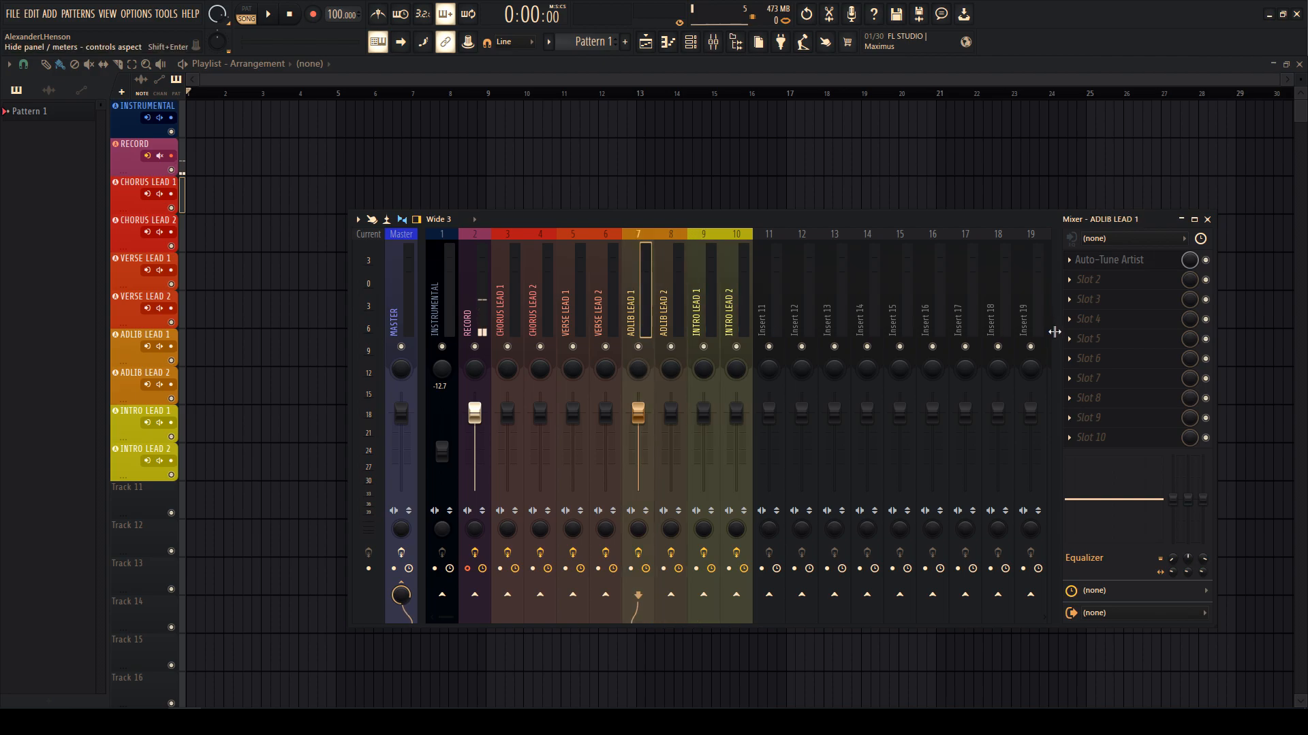
- Rename inserts 115 and 116 to MAIN MIX and BACKING VOCAL MIX
{"action": "scroll", "coordinate": [599, 308], "scroll_direction": "up", "scroll_amount": 2}
{"action": "left_click", "coordinate": [499, 311]}
{"action": "right_click", "coordinate": [725, 292]}
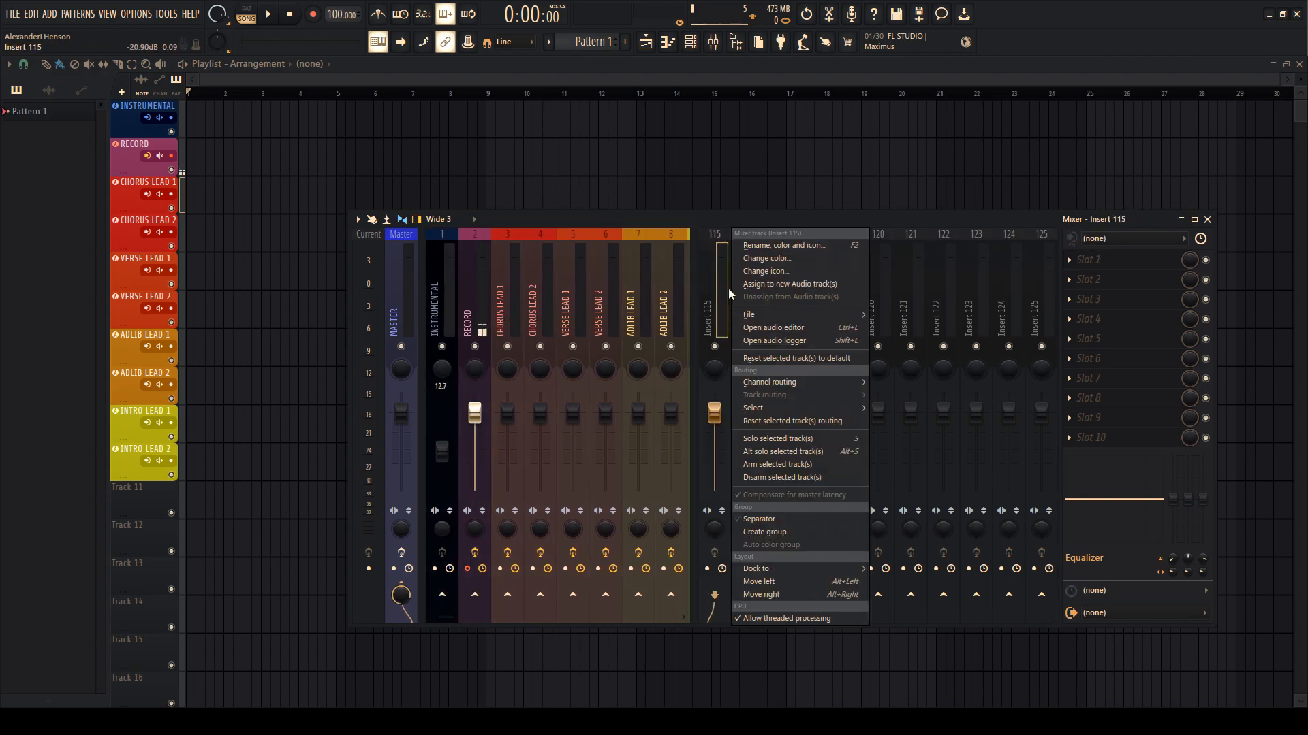
{"action": "left_click", "coordinate": [757, 245]}
{"action": "type", "text": "main mix"}
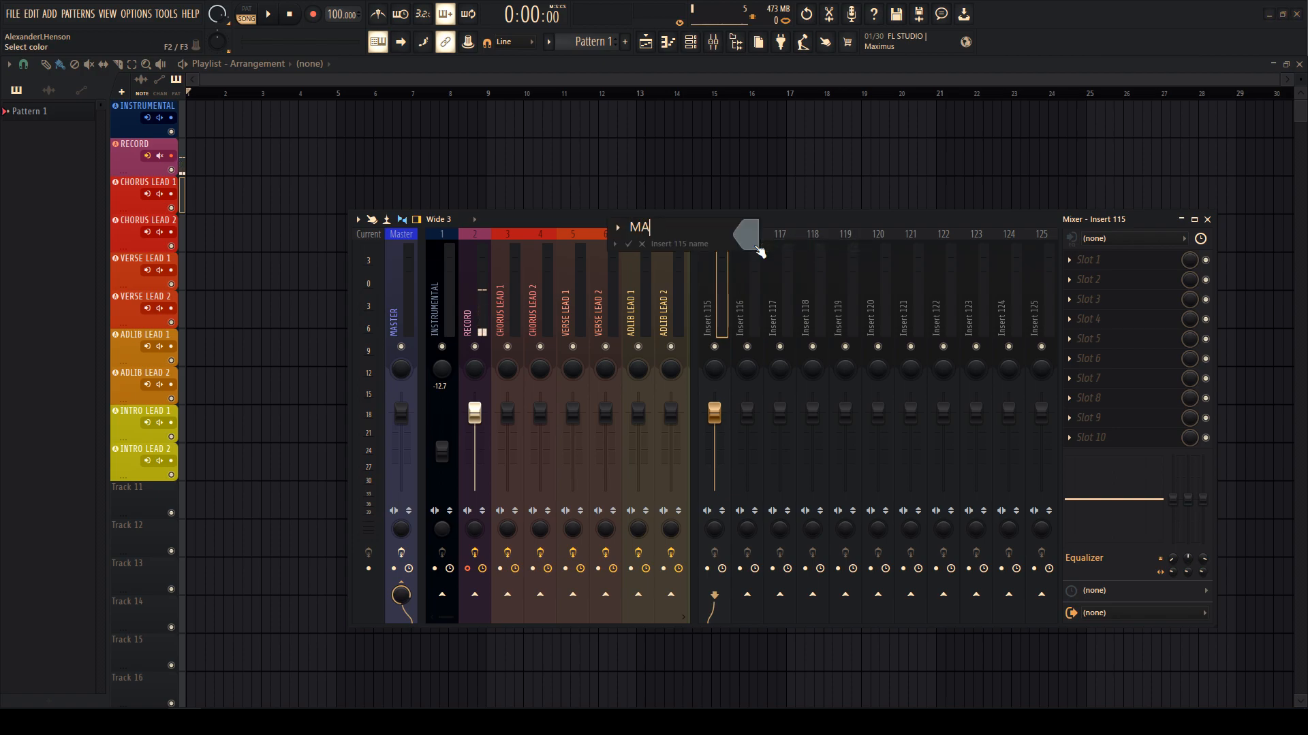
{"action": "key", "text": "Return"}
{"action": "left_click", "coordinate": [753, 244]}
{"action": "right_click", "coordinate": [725, 289]}
{"action": "left_click", "coordinate": [726, 289]}
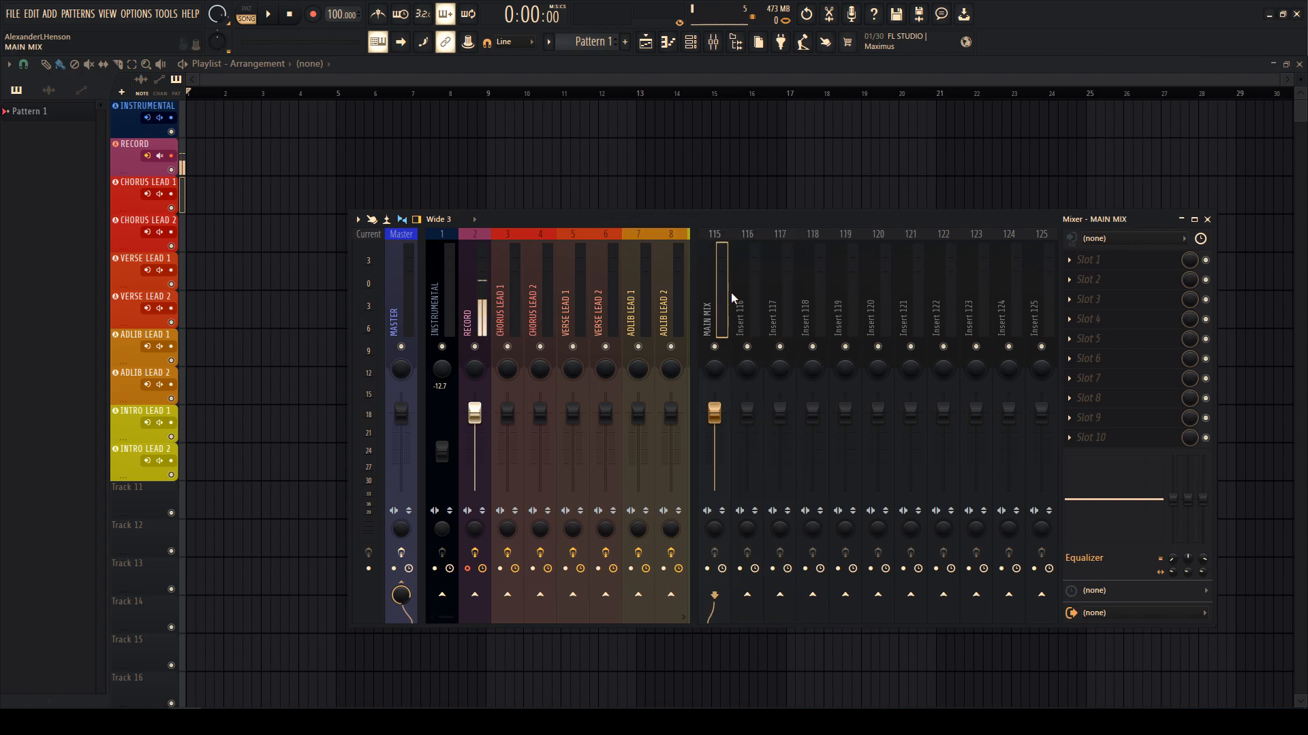
{"action": "right_click", "coordinate": [758, 272]}
{"action": "left_click", "coordinate": [807, 243]}
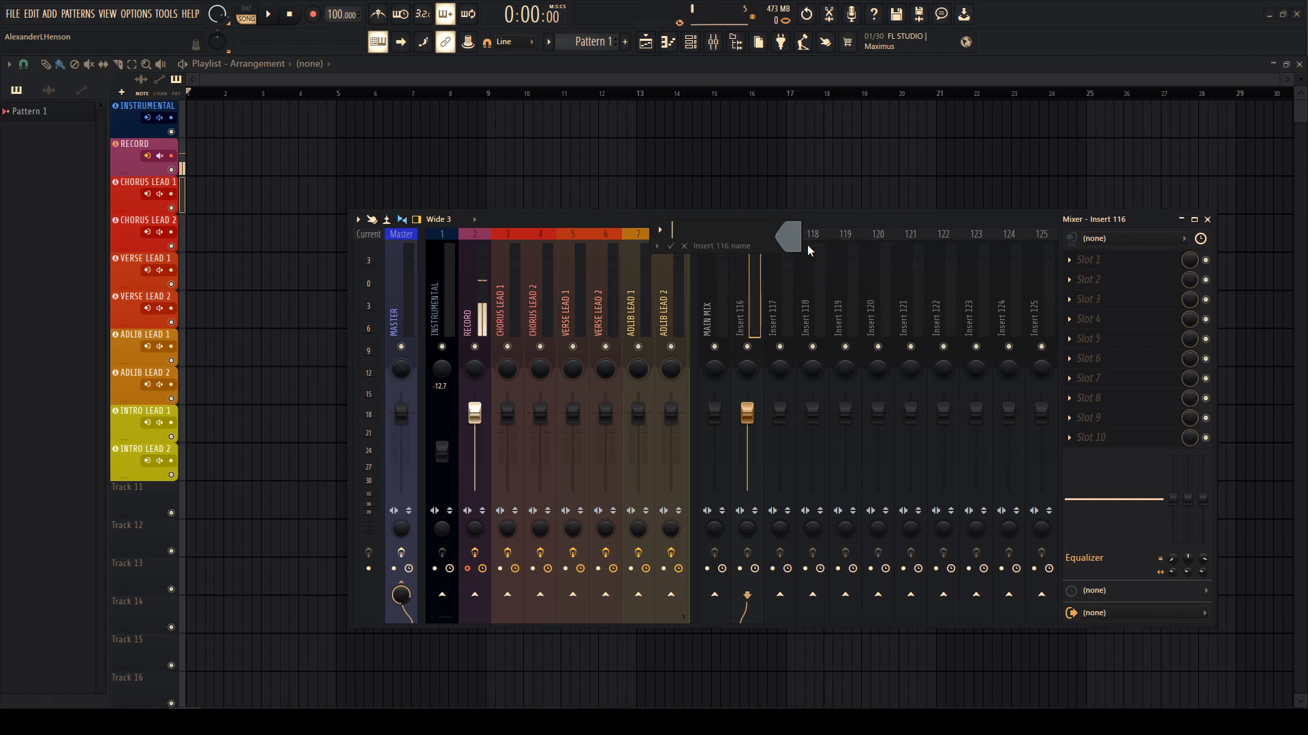
{"action": "type", "text": "BACKING VOCAL MIX"}
{"action": "key", "text": "Return"}
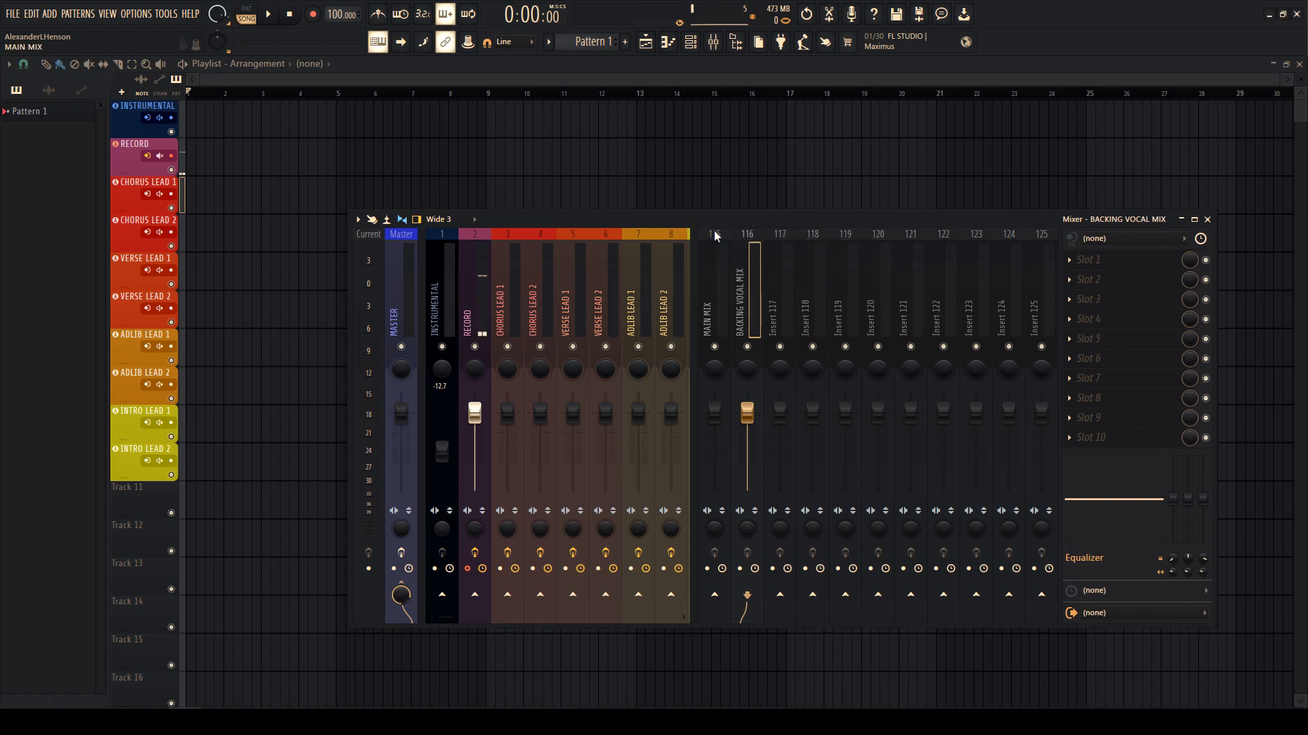
- Rename inserts 117 and 118 to ADLIB MIX and DELAY 1/8
{"action": "right_click", "coordinate": [783, 276]}
{"action": "left_click", "coordinate": [809, 246]}
{"action": "type", "text": "ADLI"}
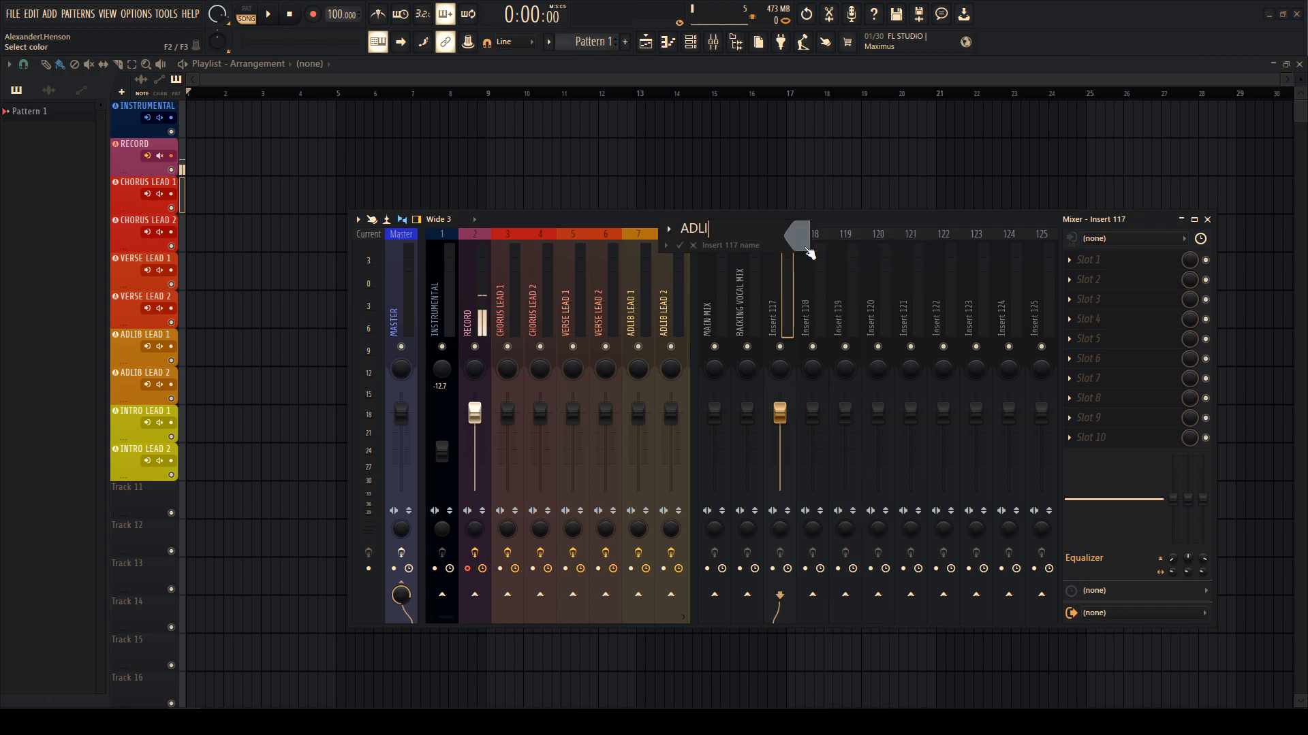
{"action": "type", "text": "B MIX"}
{"action": "key", "text": "Return"}
{"action": "right_click", "coordinate": [817, 269]}
{"action": "left_click", "coordinate": [851, 247]}
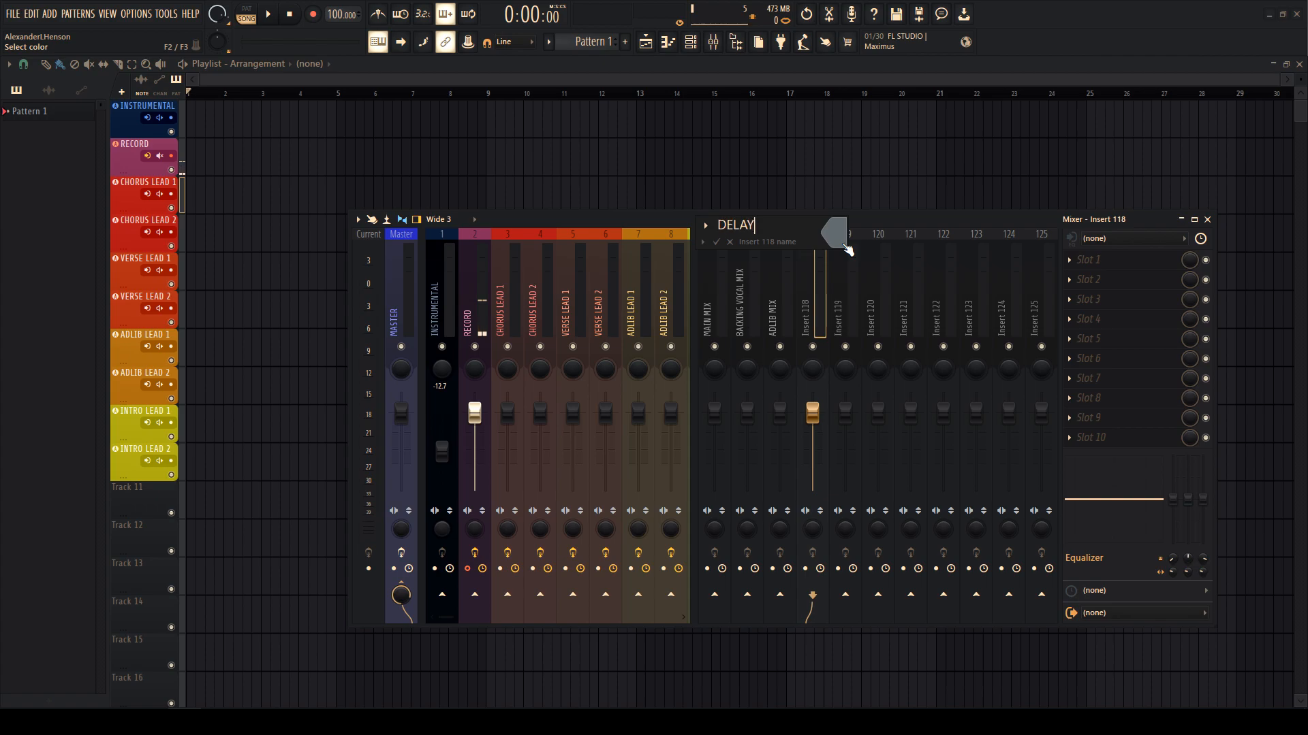
{"action": "type", "text": "DELAY 1/8"}
{"action": "key", "text": "Return"}
- Rename inserts 119 and 120 to DELAY 1/4 and DELAY 1/2
{"action": "right_click", "coordinate": [834, 262]}
{"action": "left_click", "coordinate": [878, 249]}
{"action": "type", "text": "EELAY 1/"}
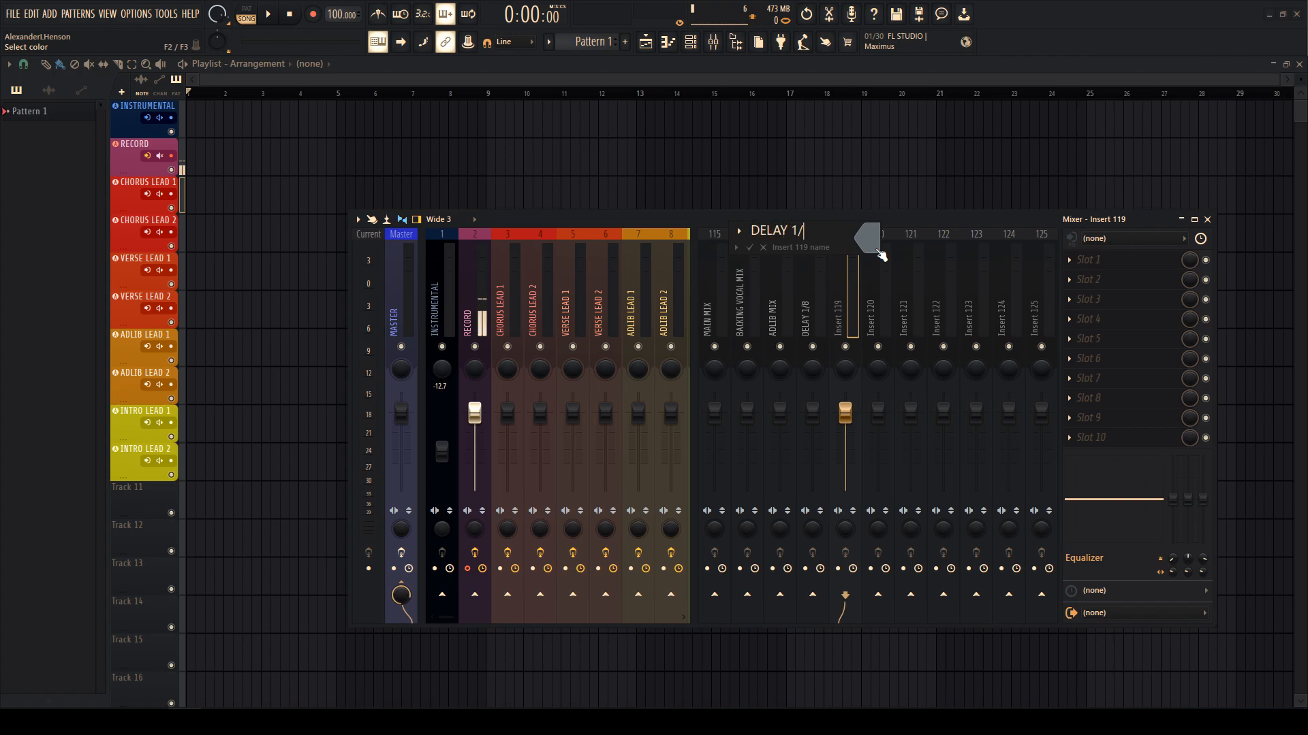
{"action": "type", "text": "4"}
{"action": "key", "text": "Return"}
{"action": "right_click", "coordinate": [894, 229]}
{"action": "left_click", "coordinate": [900, 243]}
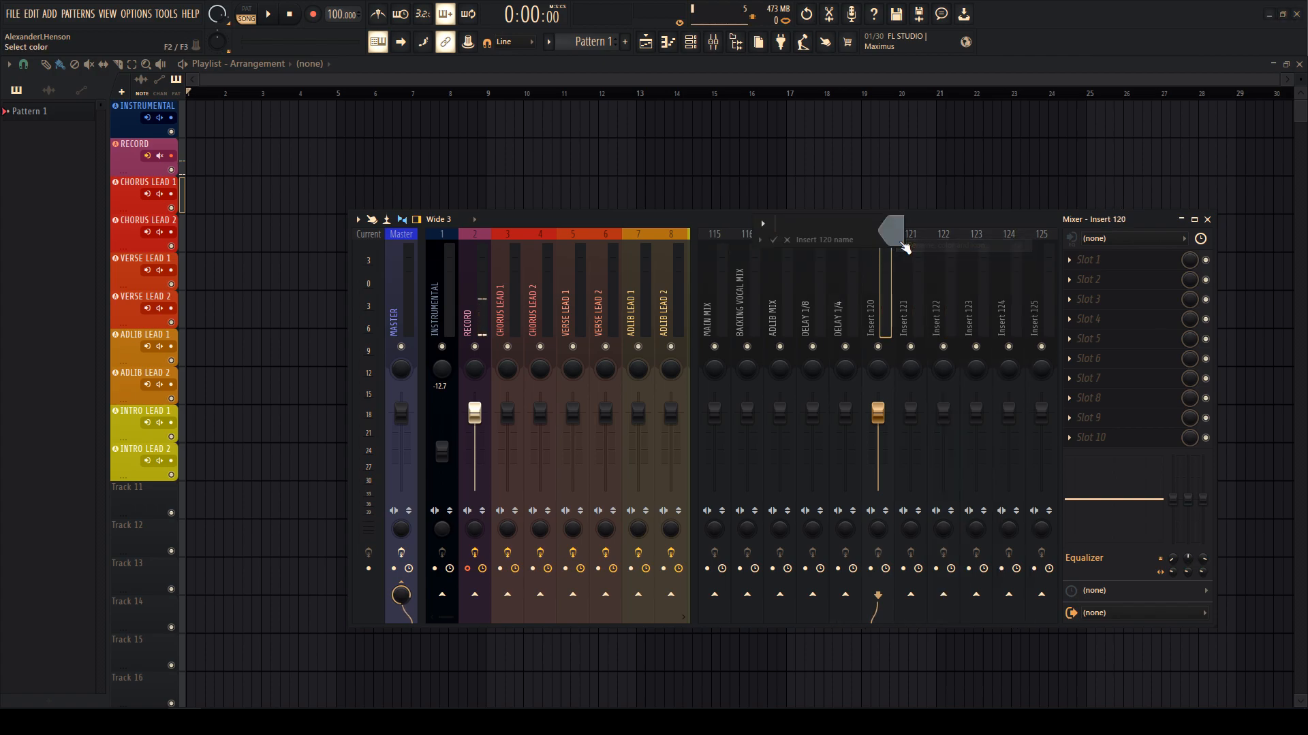
{"action": "key", "text": "Return"}
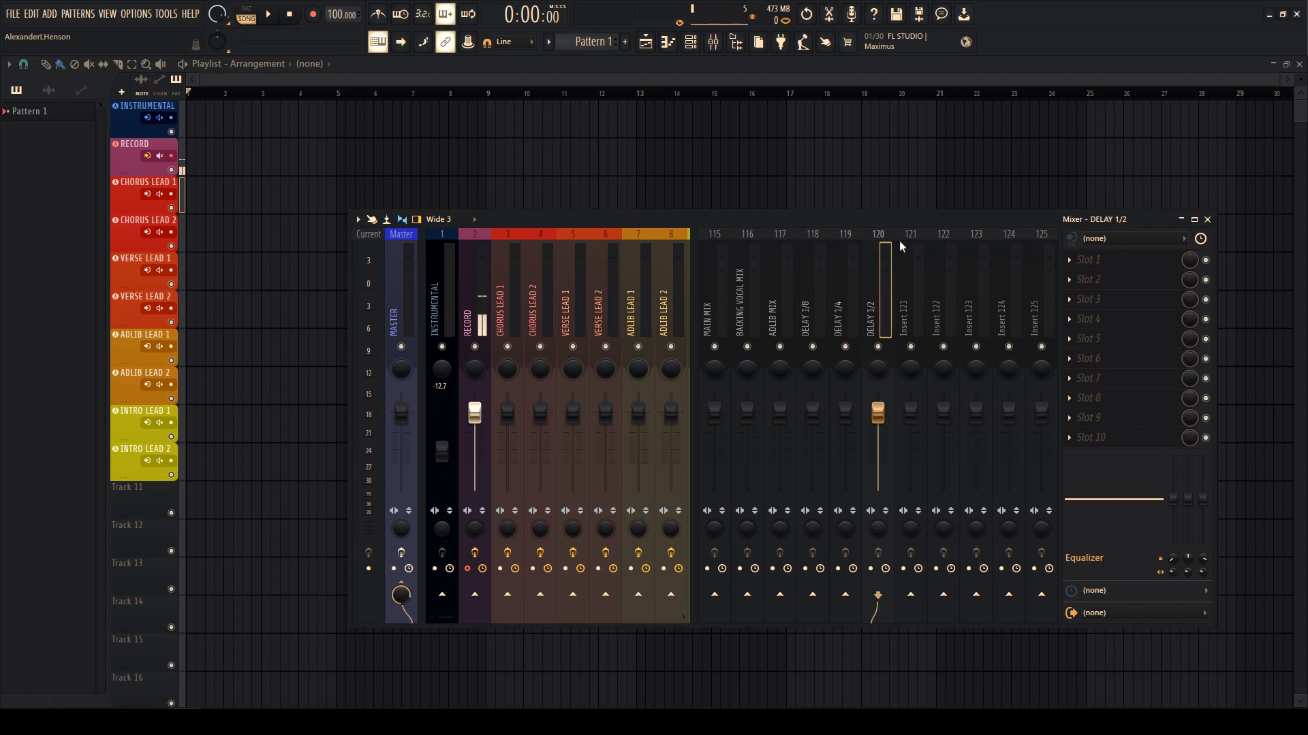
{"action": "right_click", "coordinate": [905, 255]}
{"action": "left_click", "coordinate": [938, 248]}
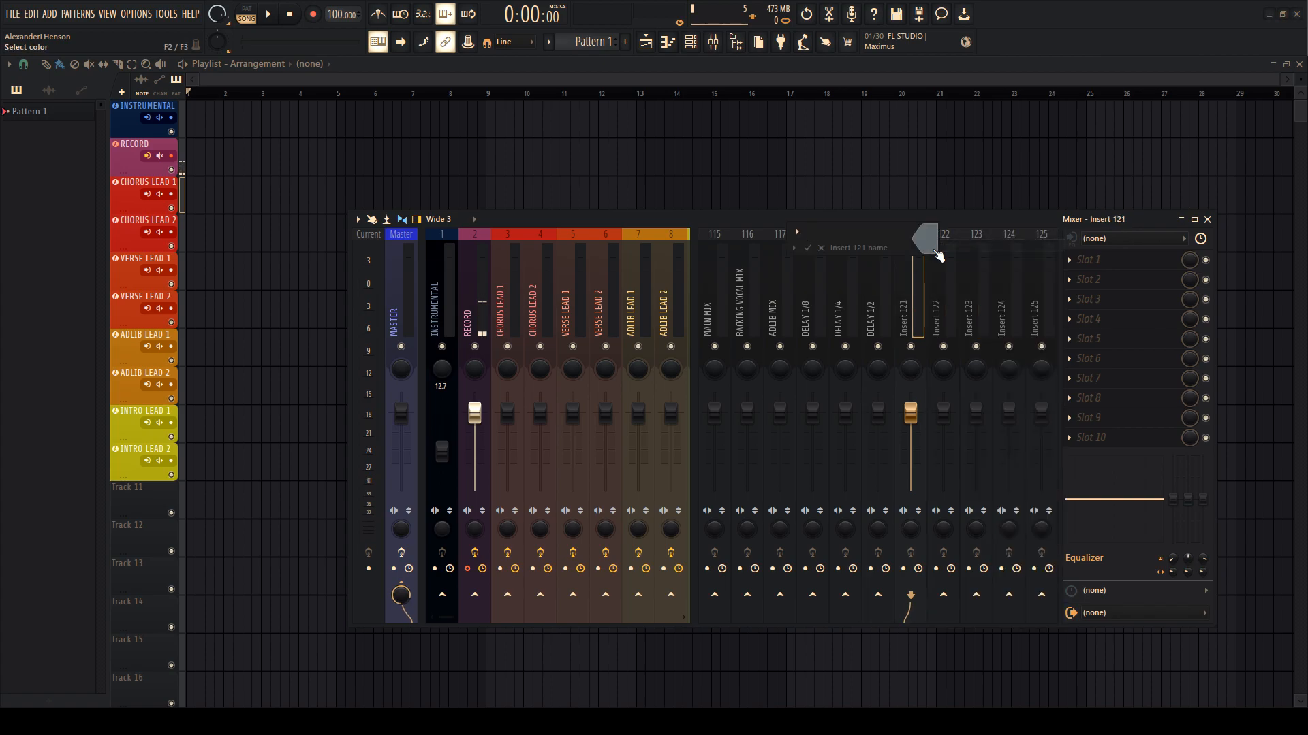
- Name inserts 121–123 LOW VERB, MID VERB and HIGH VERB
{"action": "type", "text": "LOW VERB"}
{"action": "key", "text": "Return"}
{"action": "right_click", "coordinate": [950, 239]}
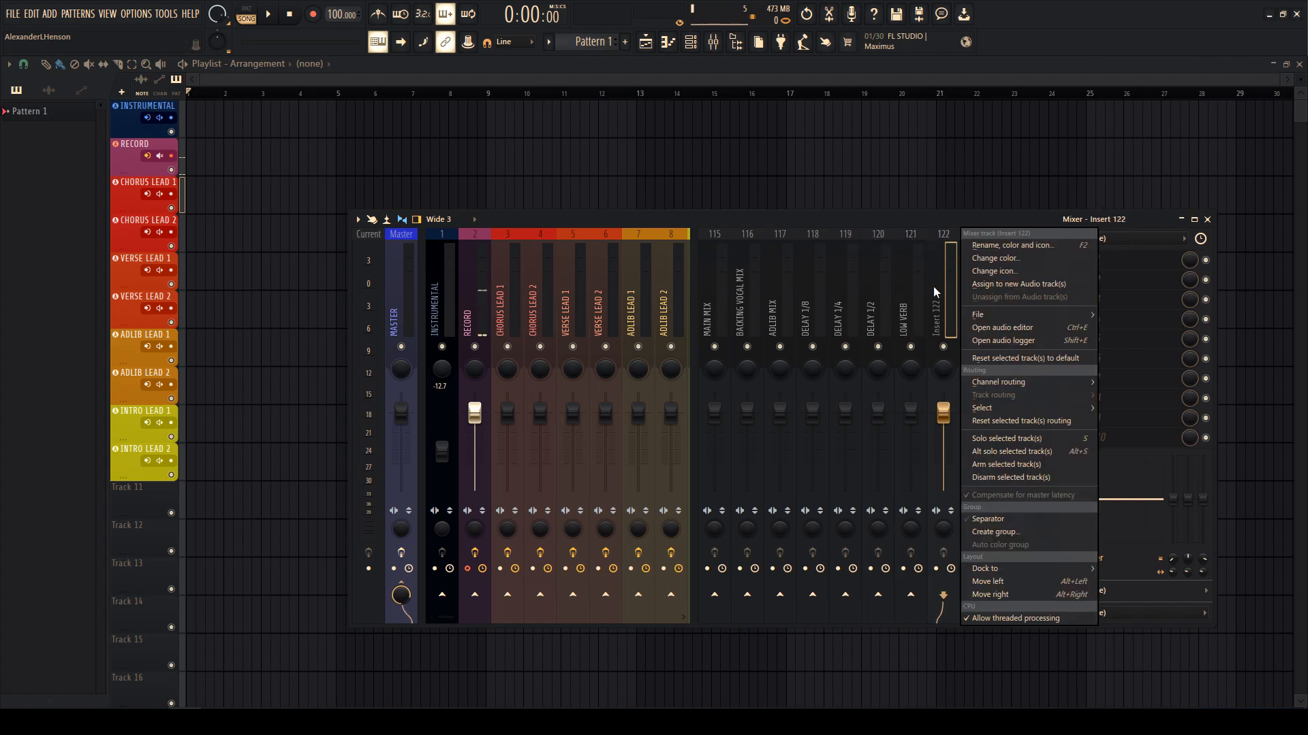
{"action": "left_click", "coordinate": [970, 245]}
{"action": "type", "text": "MID VERB"}
{"action": "key", "text": "Return"}
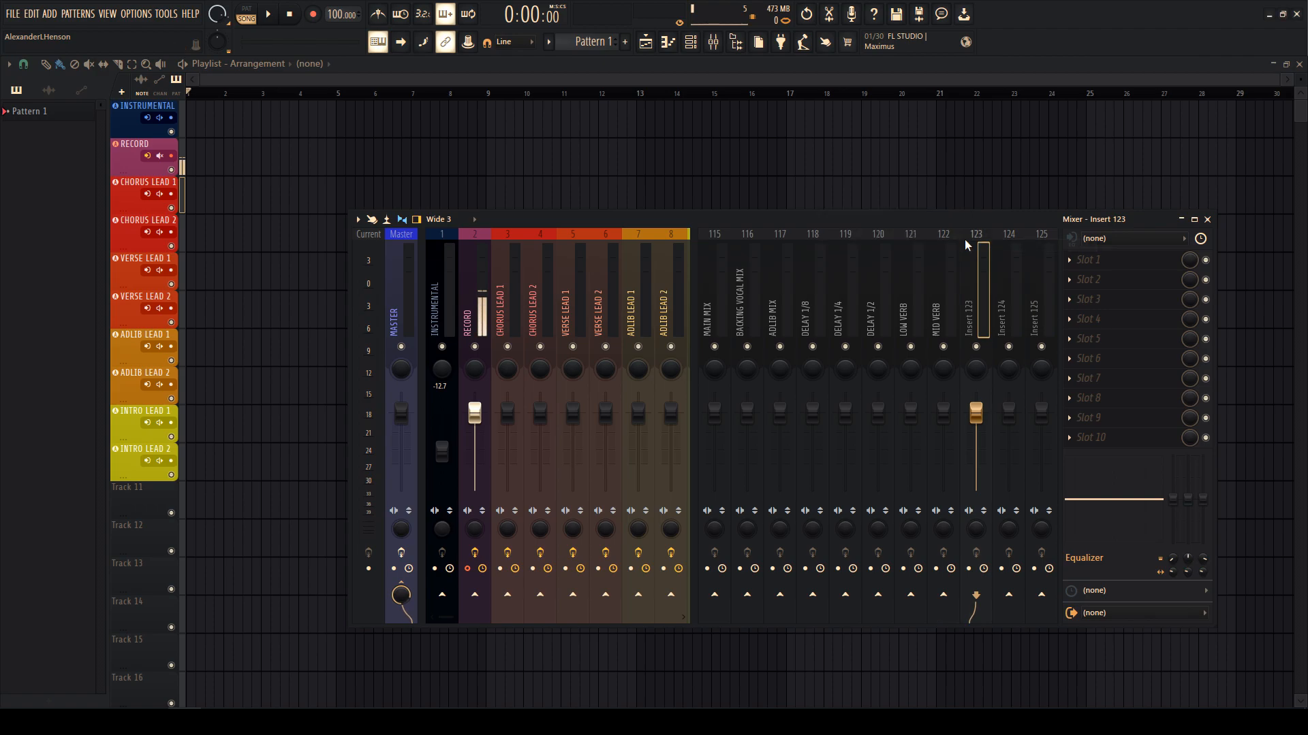
{"action": "right_click", "coordinate": [984, 238]}
{"action": "left_click", "coordinate": [1006, 246]}
{"action": "type", "text": "HIGH VERB"}
{"action": "key", "text": "Return"}
- Name insert 124 DOUBLER
{"action": "right_click", "coordinate": [1013, 252]}
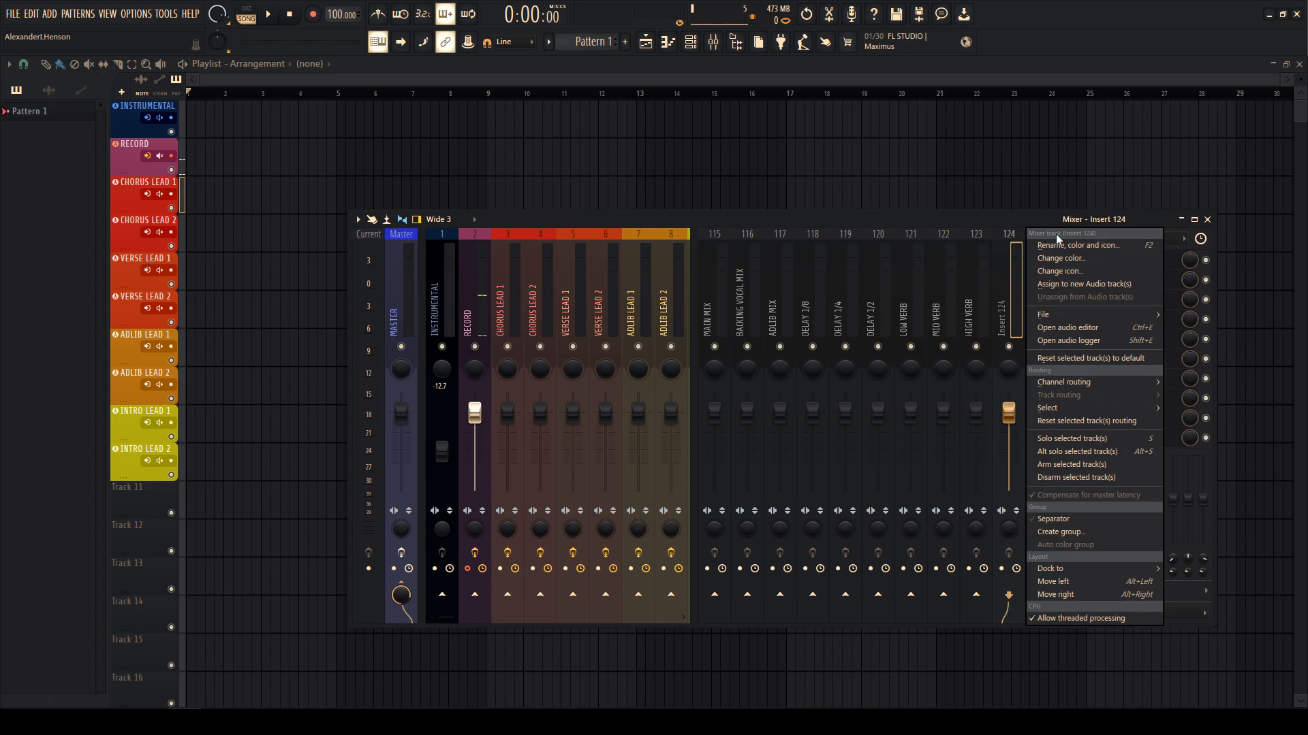
{"action": "left_click_drag", "start_coordinate": [1015, 263], "coordinate": [1025, 298]}
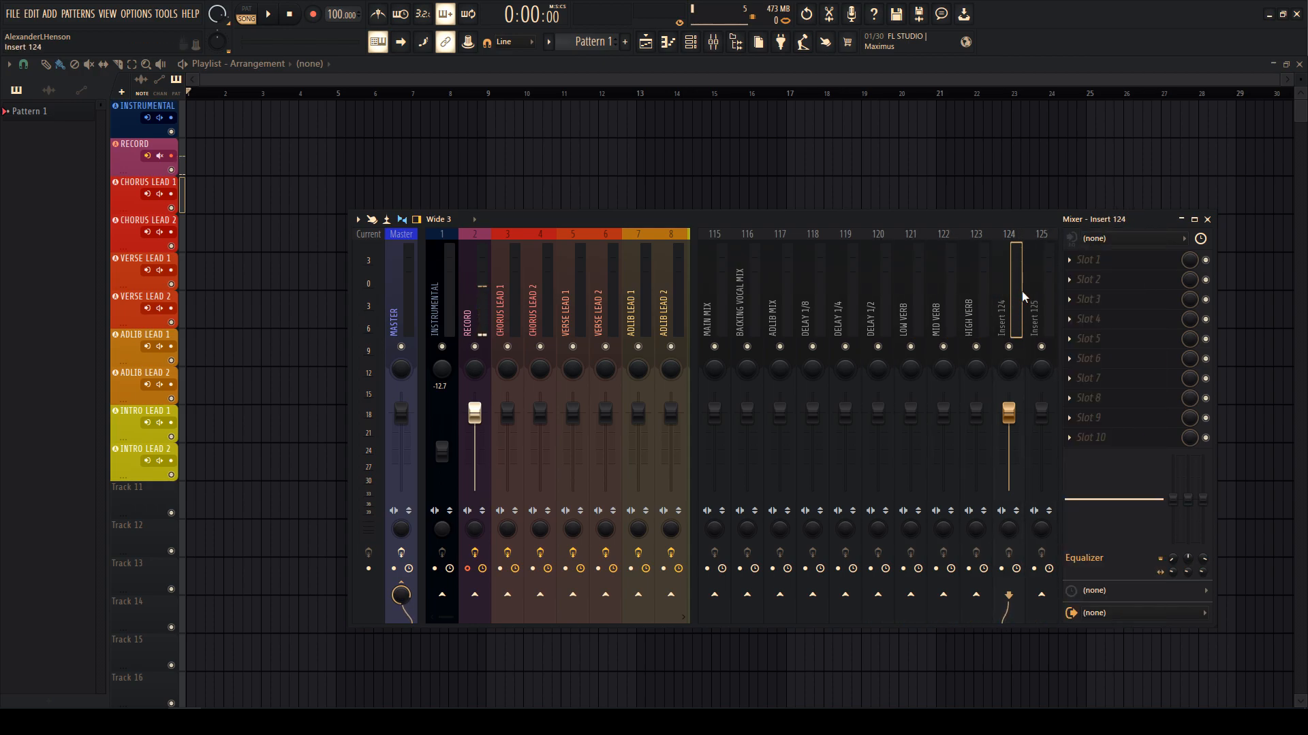
{"action": "left_click_drag", "start_coordinate": [701, 277], "coordinate": [962, 298]}
{"action": "right_click", "coordinate": [1015, 235]}
{"action": "left_click", "coordinate": [1065, 253]}
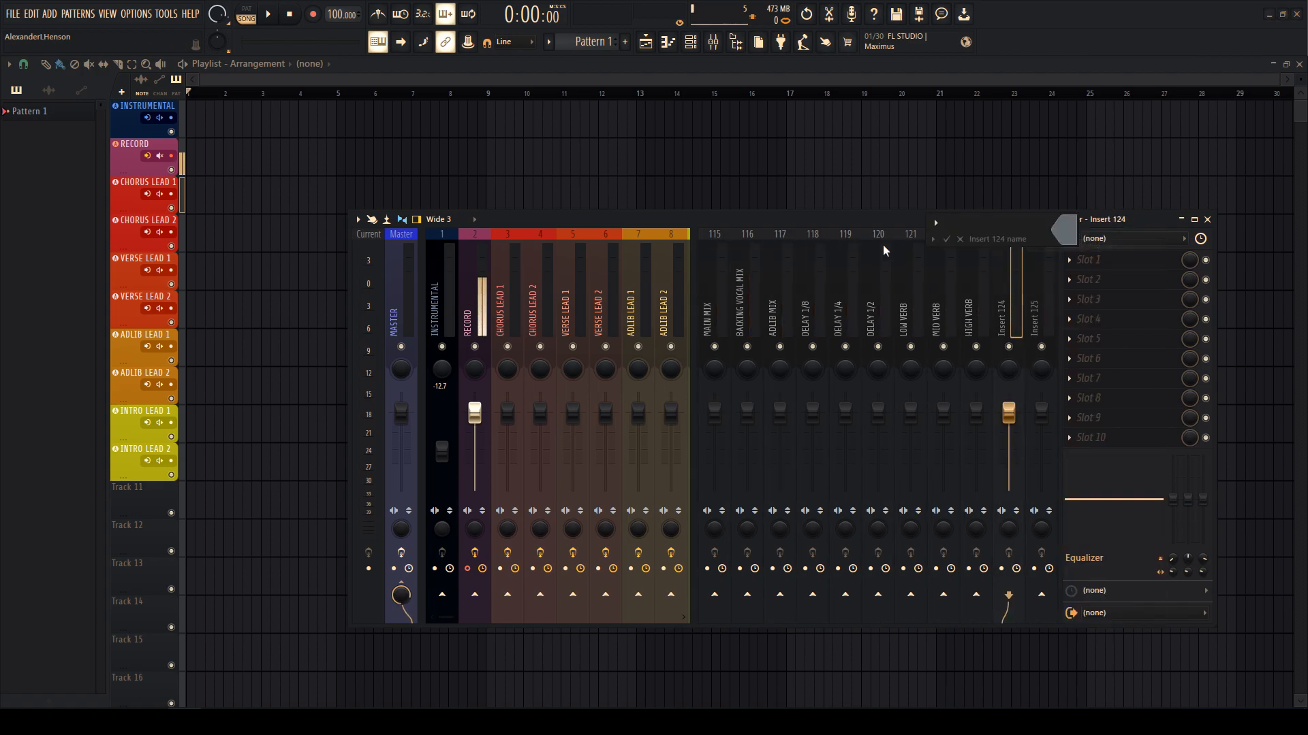
{"action": "type", "text": "DOUBLER"}
{"action": "key", "text": "Return"}
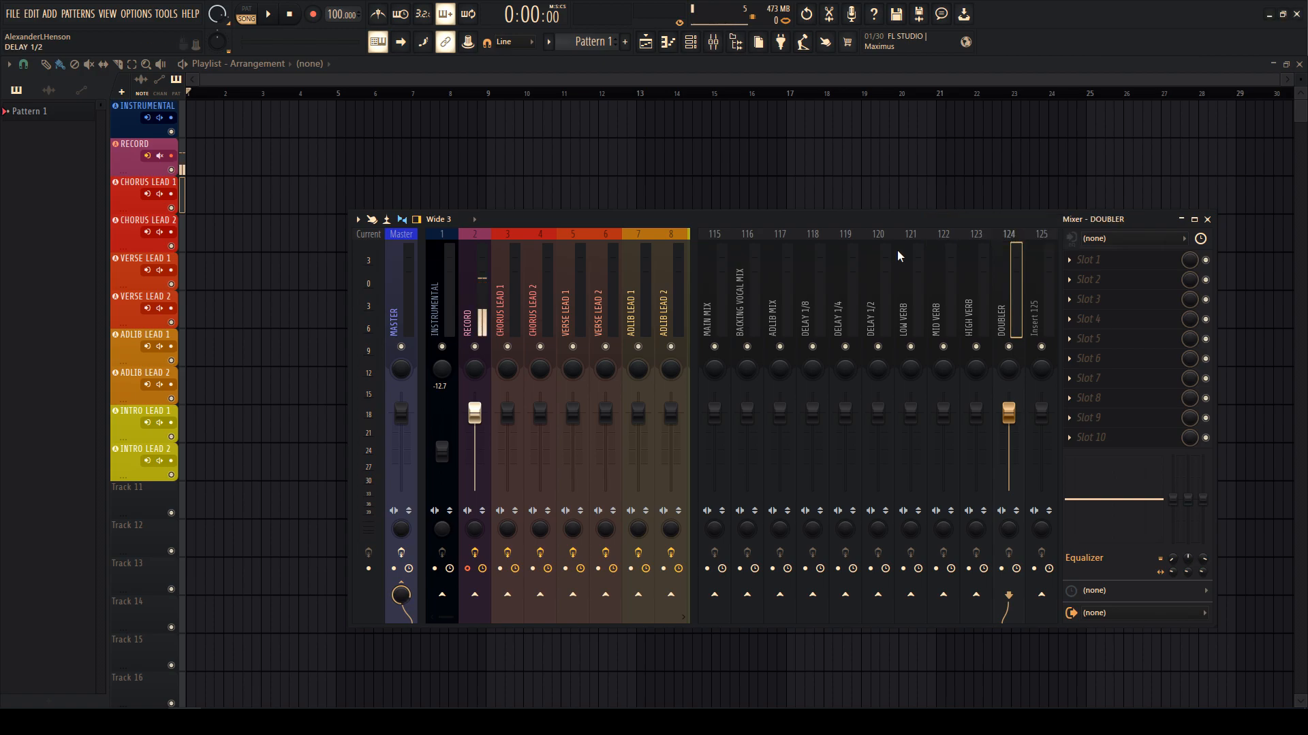
{"action": "right_click", "coordinate": [1049, 279]}
{"action": "left_click", "coordinate": [1077, 244]}
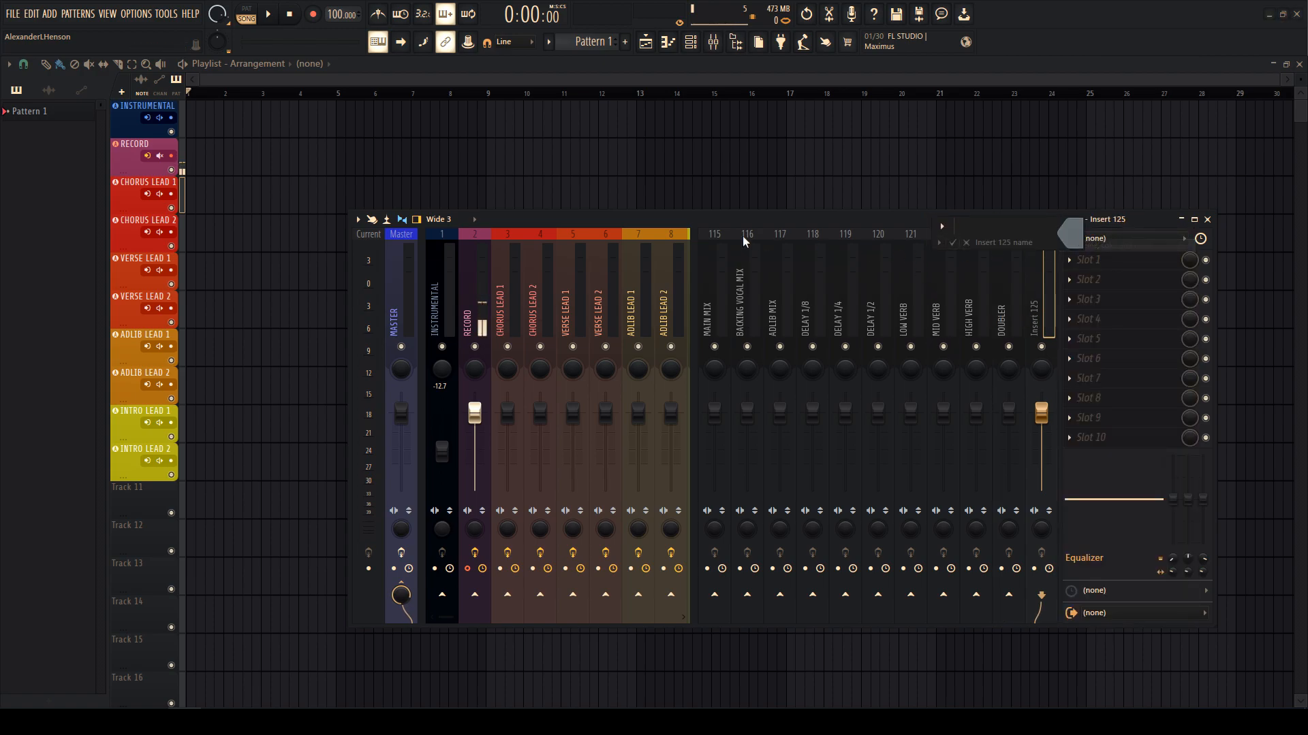
- Load the MAIN SPIRAL mixer state (Pro-Q 3, H-Delay, RVerb, Brauer Motion) onto insert 125
{"action": "key", "text": "Escape"}
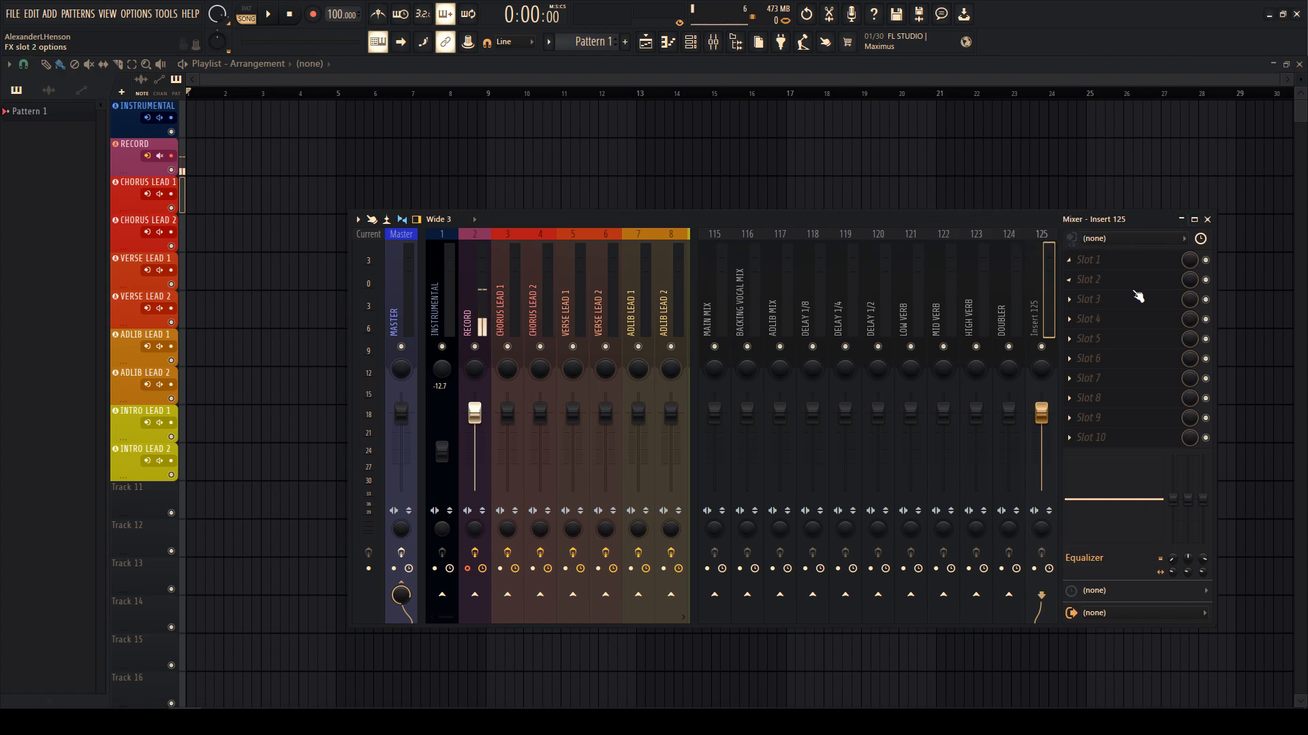
{"action": "right_click", "coordinate": [1056, 279]}
{"action": "mouse_move", "coordinate": [1083, 314]}
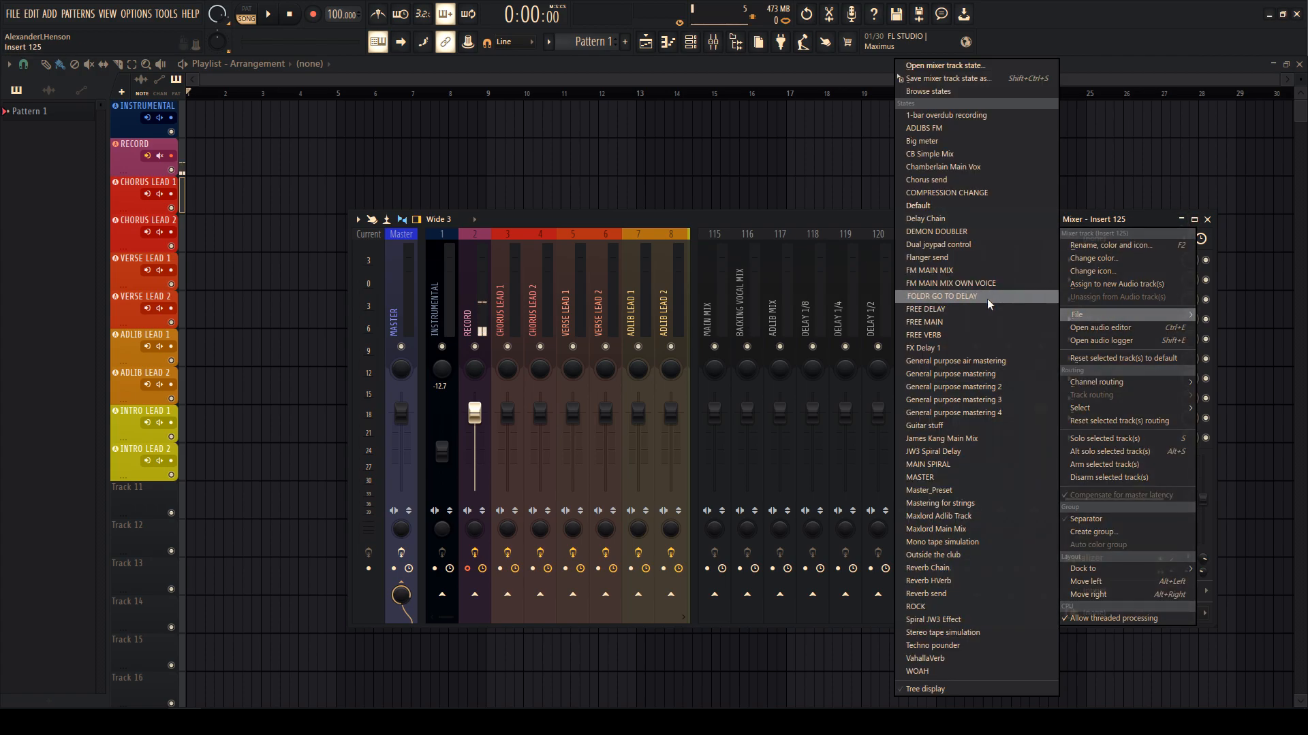
{"action": "left_click", "coordinate": [991, 463]}
{"action": "left_click_drag", "start_coordinate": [1028, 314], "coordinate": [712, 297]}
{"action": "left_click_drag", "start_coordinate": [509, 297], "coordinate": [603, 302]}
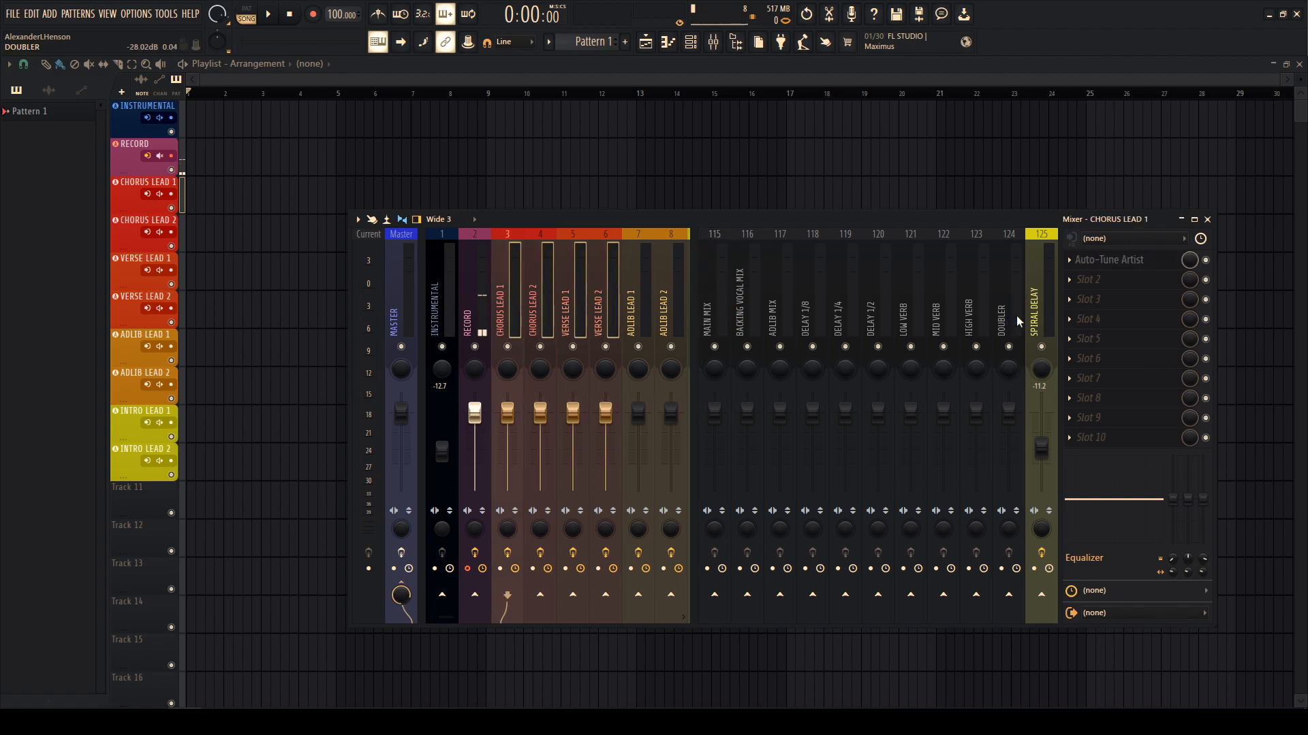
- Route the selected chorus and verse lead tracks only to MAIN MIX
{"action": "right_click", "coordinate": [715, 596]}
{"action": "left_click", "coordinate": [749, 617]}
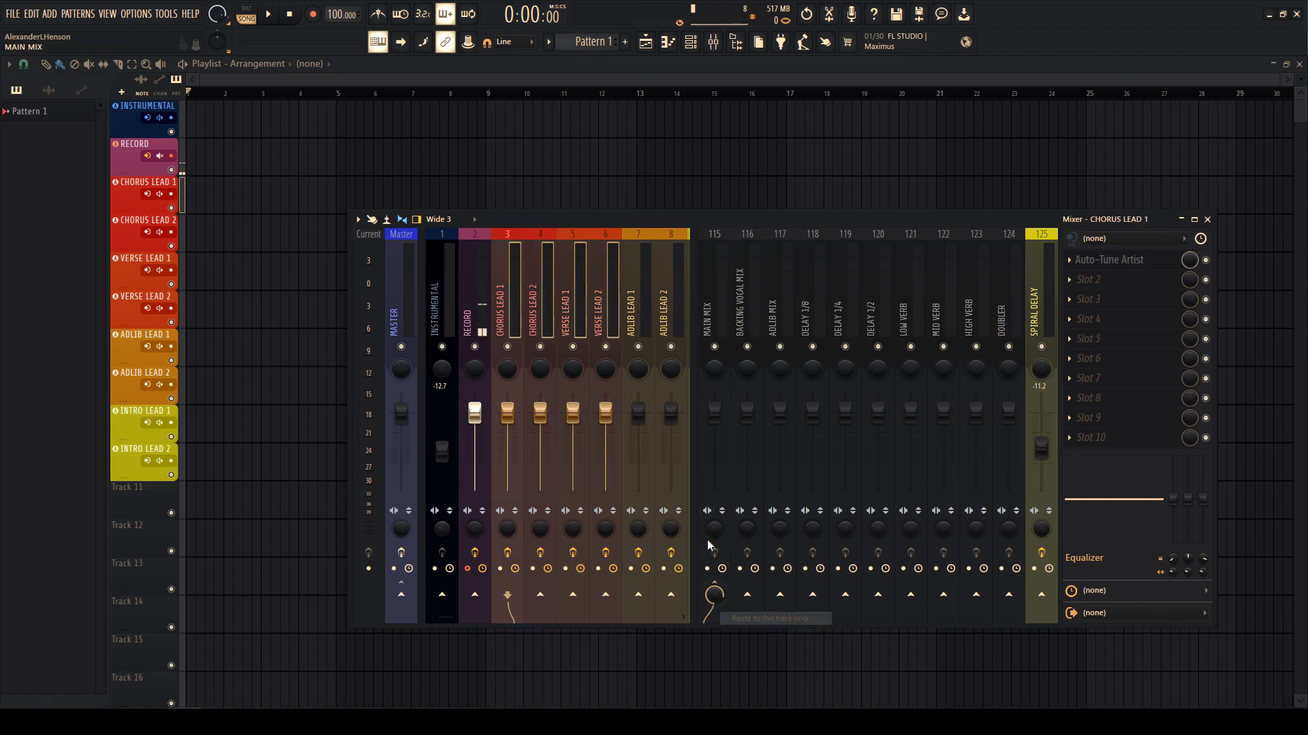
{"action": "scroll", "coordinate": [571, 327], "scroll_direction": "down", "scroll_amount": 3}
- Select ADLIB LEAD 1 and 2 and route them only to ADLIB MIX
{"action": "left_click_drag", "start_coordinate": [566, 327], "coordinate": [626, 320]}
{"action": "right_click", "coordinate": [780, 593]}
{"action": "right_click", "coordinate": [783, 602]}
{"action": "left_click", "coordinate": [836, 625]}
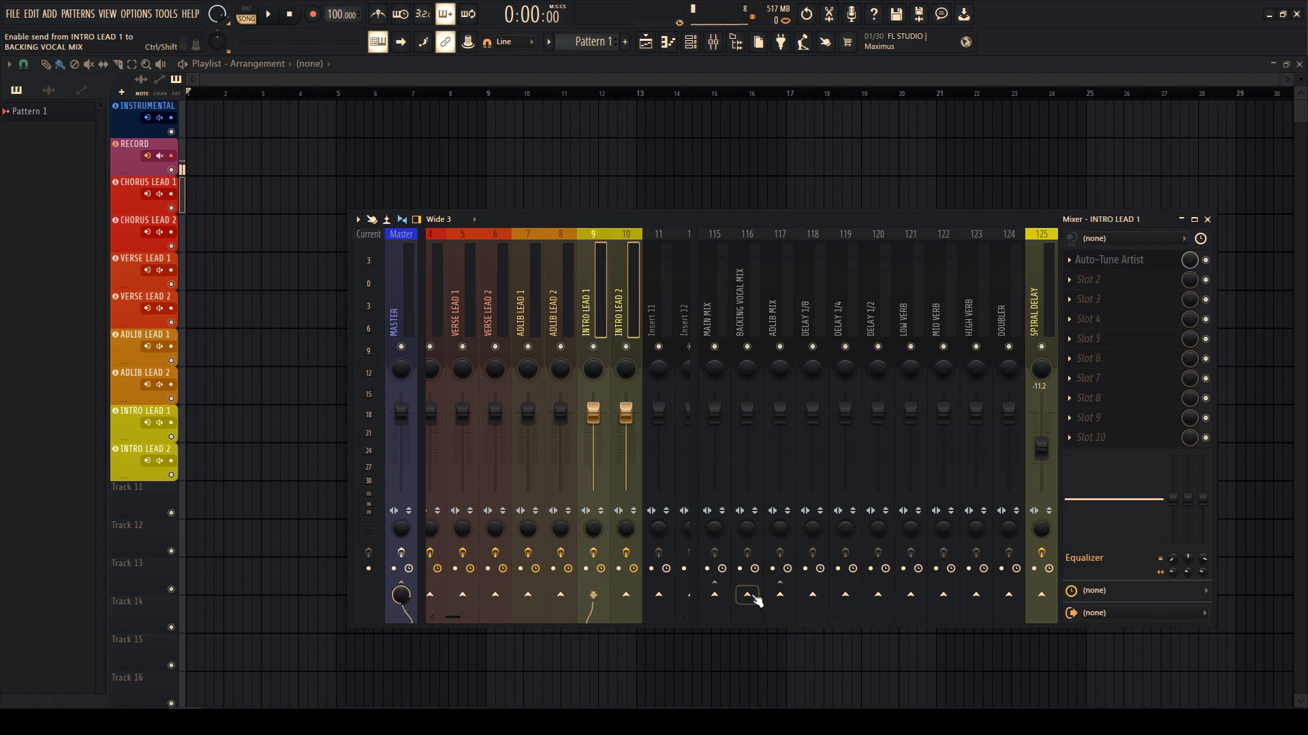
- Colour the MAIN MIX and BACKING VOCAL MIX buses pink
{"action": "right_click", "coordinate": [704, 306]}
{"action": "left_click", "coordinate": [767, 258]}
{"action": "double_click", "coordinate": [906, 272]}
{"action": "left_click", "coordinate": [906, 271]}
{"action": "left_click", "coordinate": [715, 290]}
{"action": "right_click", "coordinate": [739, 290]}
{"action": "right_click", "coordinate": [720, 274]}
{"action": "left_click", "coordinate": [784, 259]}
{"action": "double_click", "coordinate": [890, 277]}
{"action": "right_click", "coordinate": [748, 277]}
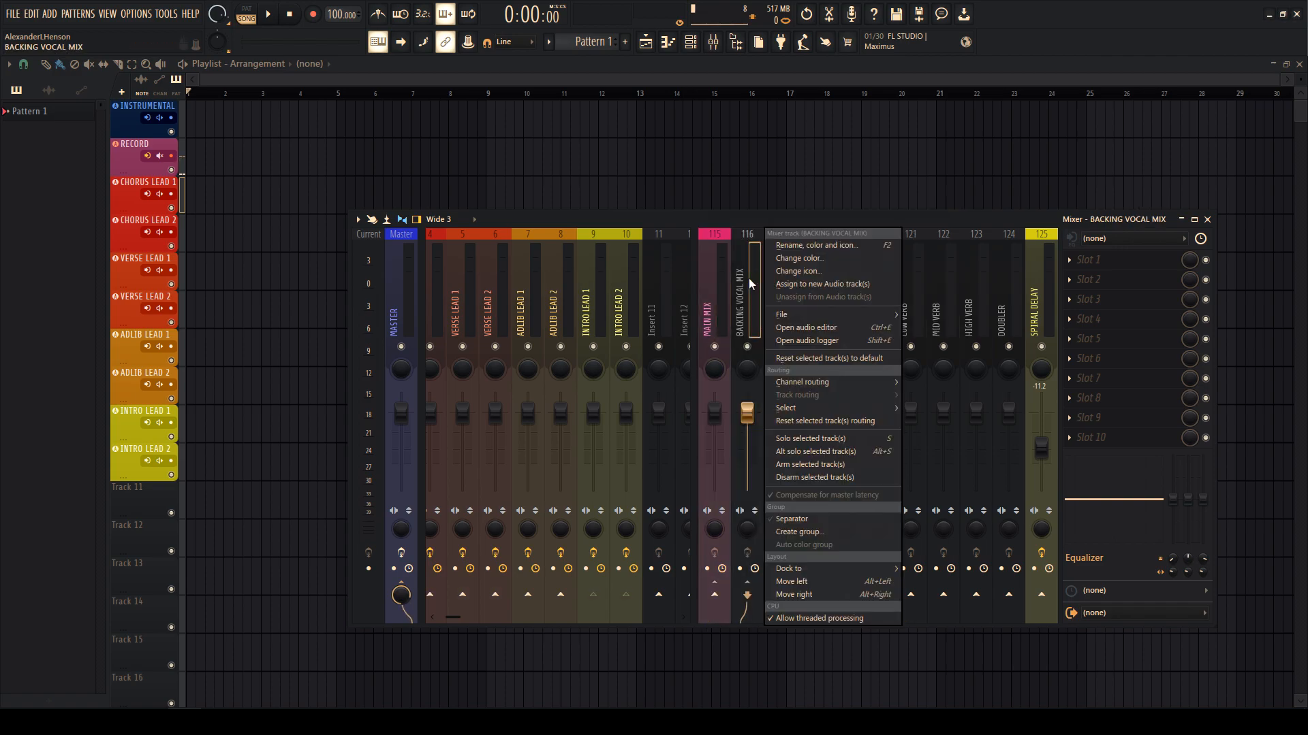
{"action": "left_click", "coordinate": [814, 258]}
{"action": "double_click", "coordinate": [916, 282]}
- Colour the ADLIB MIX and DELAY 1/8 buses violet
{"action": "right_click", "coordinate": [754, 277]}
{"action": "right_click", "coordinate": [785, 275]}
{"action": "left_click", "coordinate": [826, 261]}
{"action": "double_click", "coordinate": [967, 272]}
{"action": "right_click", "coordinate": [827, 280]}
{"action": "left_click", "coordinate": [868, 258]}
{"action": "double_click", "coordinate": [989, 279]}
- Colour DELAY 1/4, DELAY 1/2 and LOW VERB blue, and MID VERB cyan
{"action": "right_click", "coordinate": [854, 285]}
{"action": "left_click", "coordinate": [895, 257]}
{"action": "double_click", "coordinate": [1007, 276]}
{"action": "right_click", "coordinate": [873, 283]}
{"action": "left_click", "coordinate": [942, 272]}
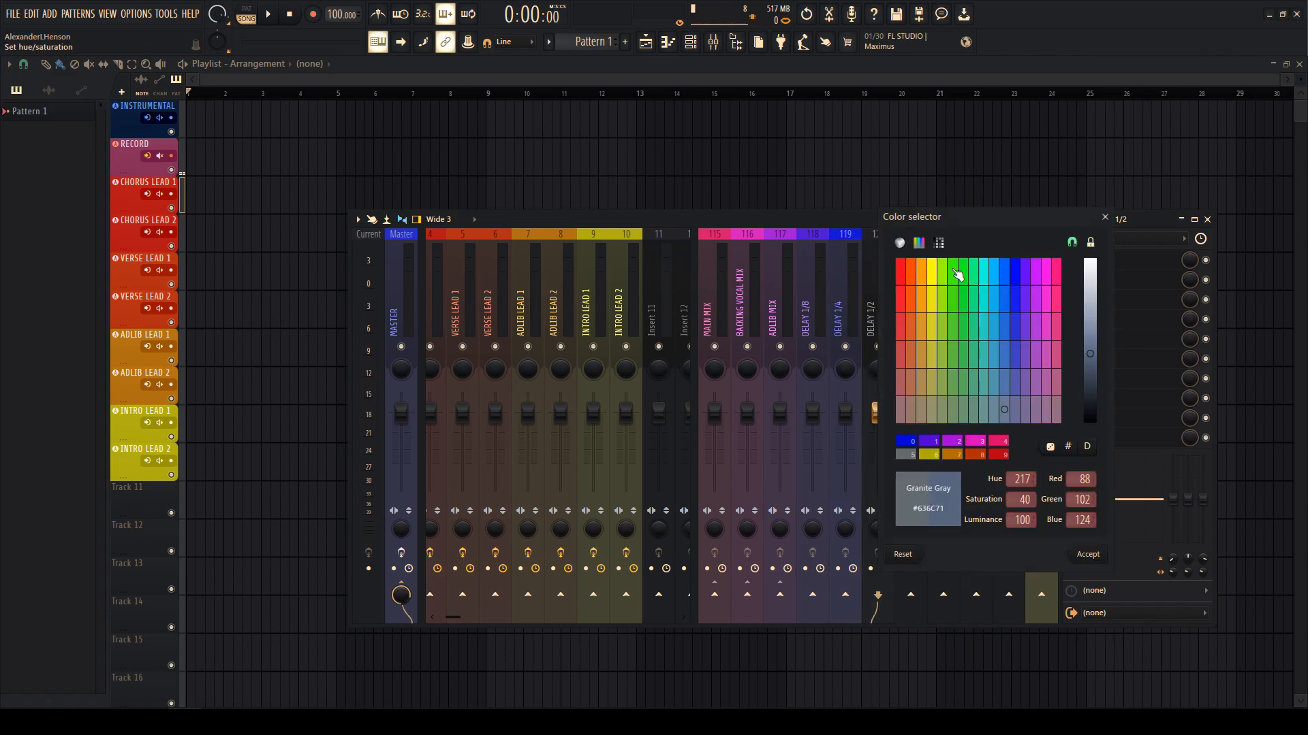
{"action": "double_click", "coordinate": [1016, 283]}
{"action": "right_click", "coordinate": [912, 288]}
{"action": "left_click", "coordinate": [967, 273]}
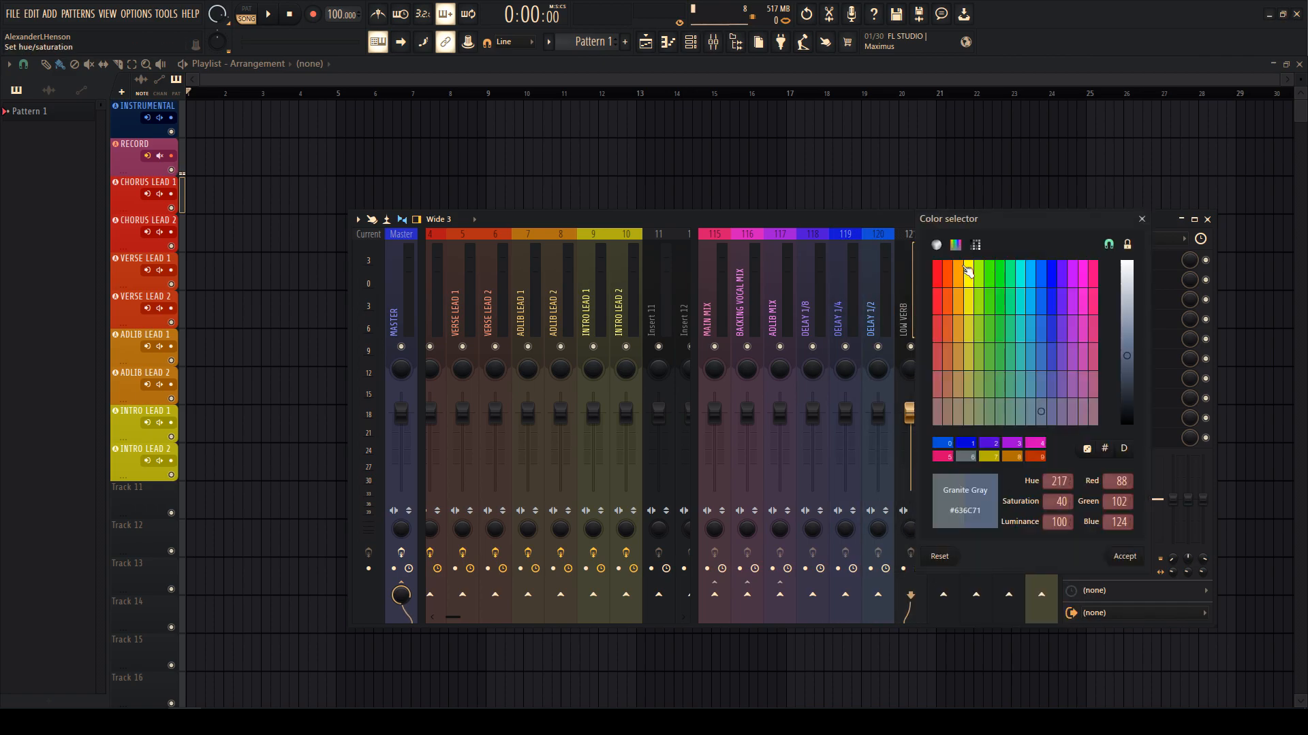
{"action": "double_click", "coordinate": [1040, 281]}
{"action": "right_click", "coordinate": [943, 275]}
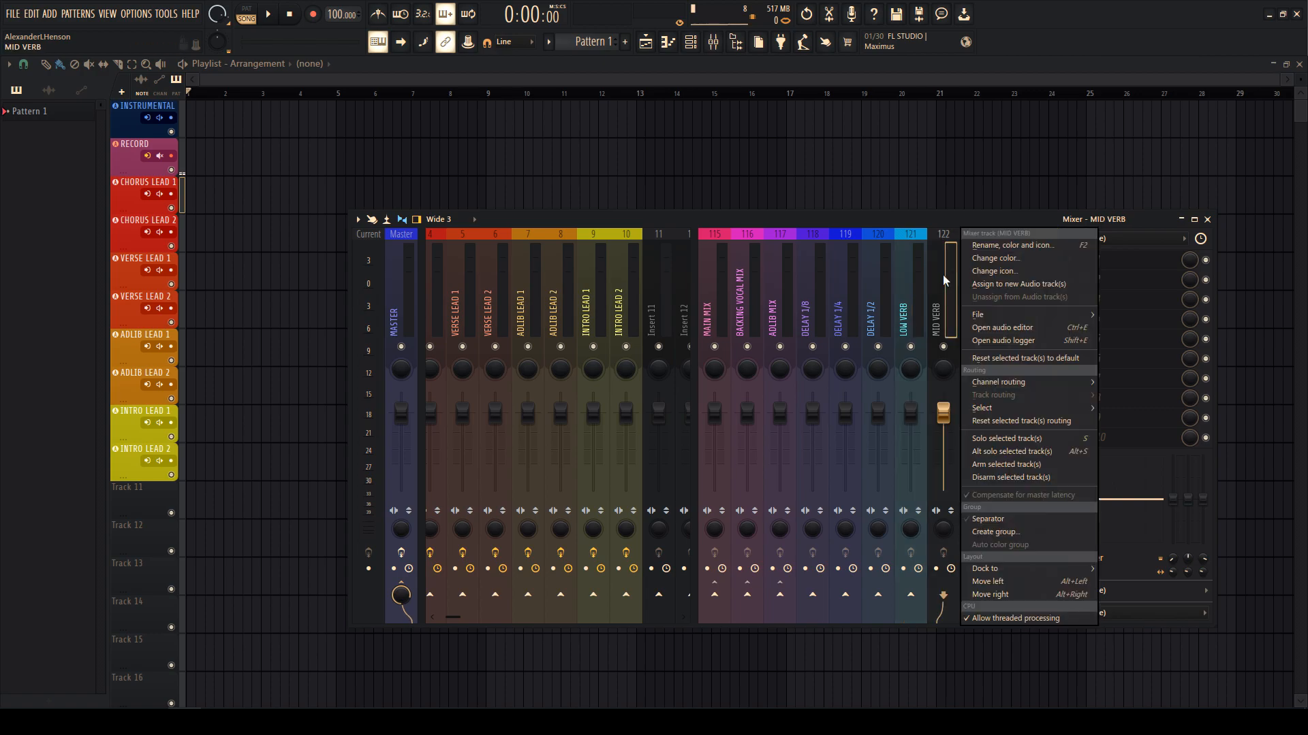
{"action": "left_click", "coordinate": [999, 264]}
{"action": "double_click", "coordinate": [1060, 276]}
- Colour HIGH VERB, DOUBLER and SPIRAL DELAY green
{"action": "right_click", "coordinate": [981, 276]}
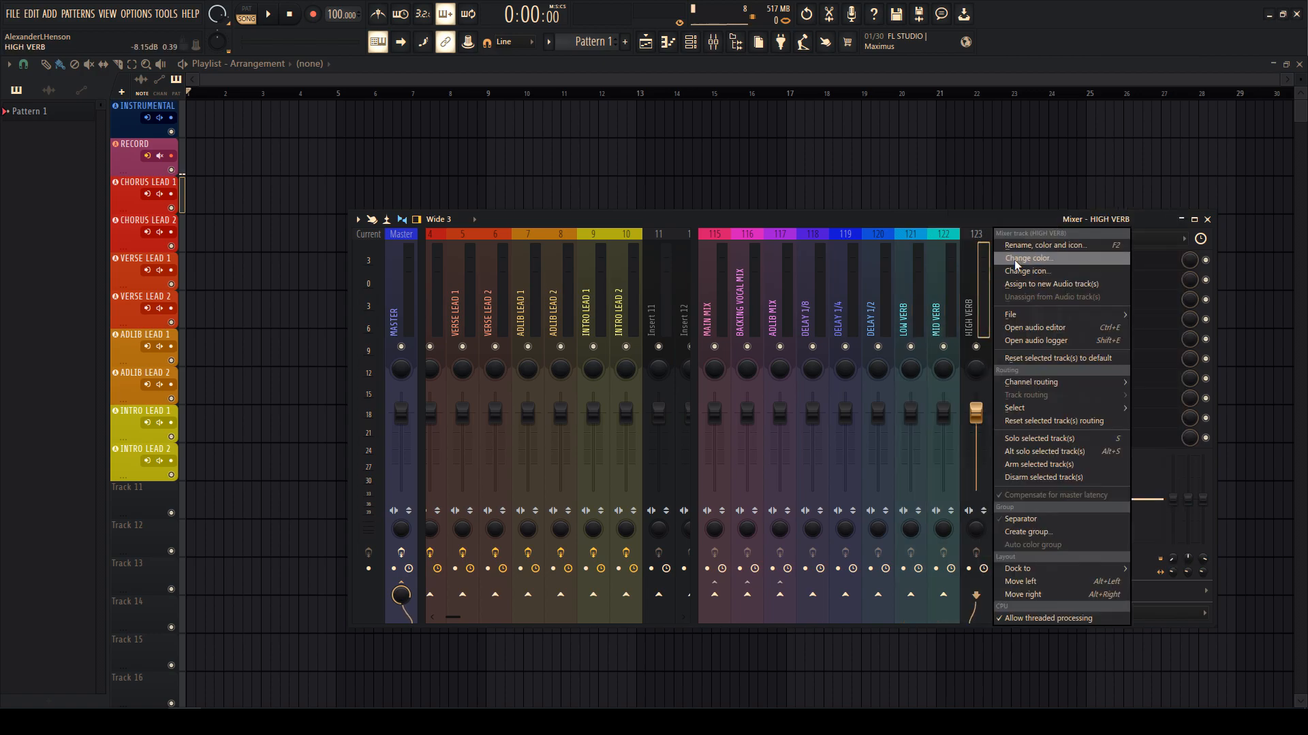
{"action": "left_click", "coordinate": [1015, 260]}
{"action": "left_click", "coordinate": [1085, 273]}
{"action": "double_click", "coordinate": [1085, 276]}
{"action": "right_click", "coordinate": [1011, 287]}
{"action": "left_click", "coordinate": [1049, 264]}
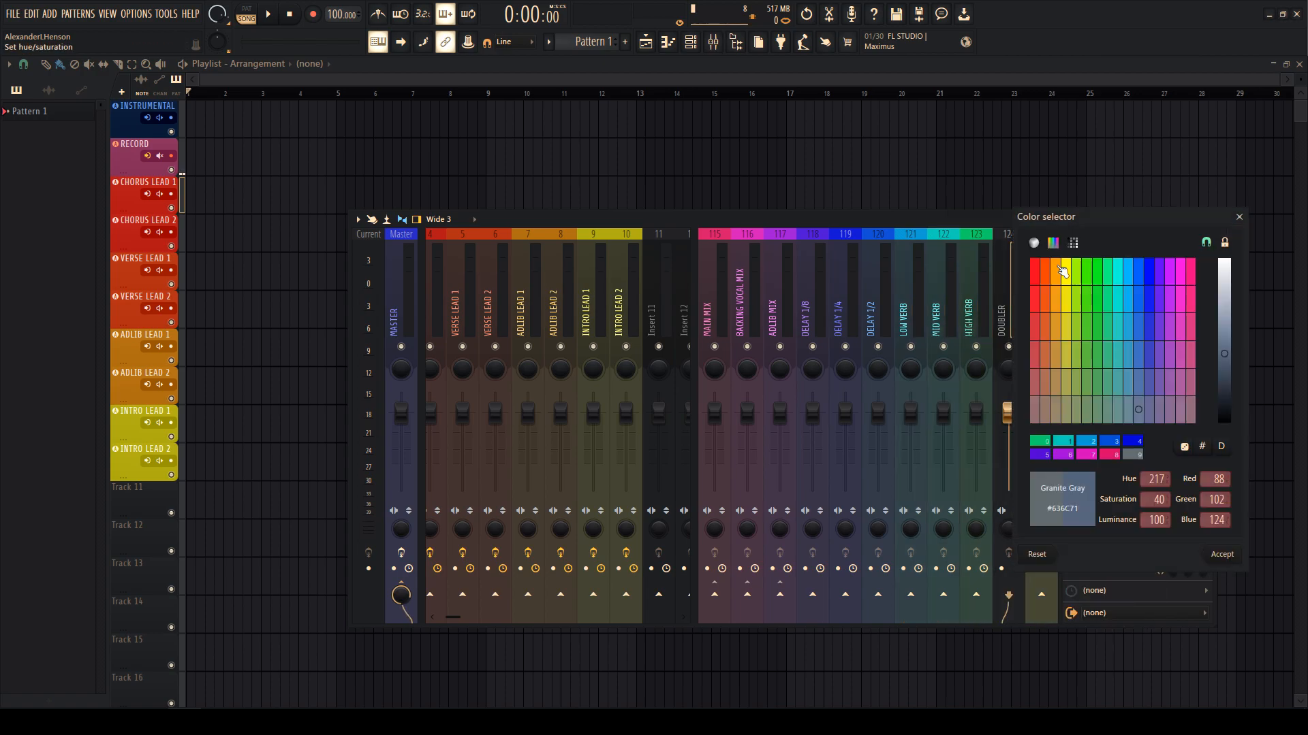
{"action": "double_click", "coordinate": [1101, 279]}
{"action": "right_click", "coordinate": [1045, 280]}
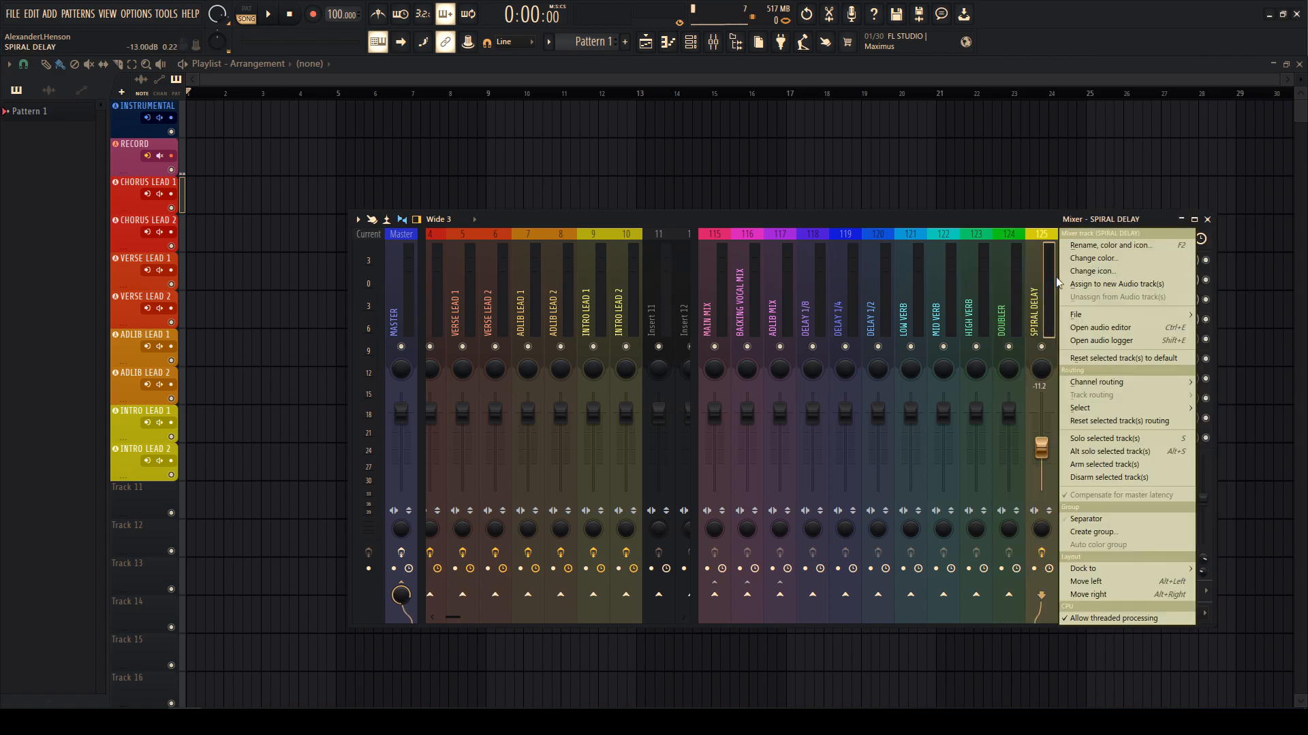
{"action": "left_click", "coordinate": [1082, 262]}
{"action": "double_click", "coordinate": [1121, 289]}
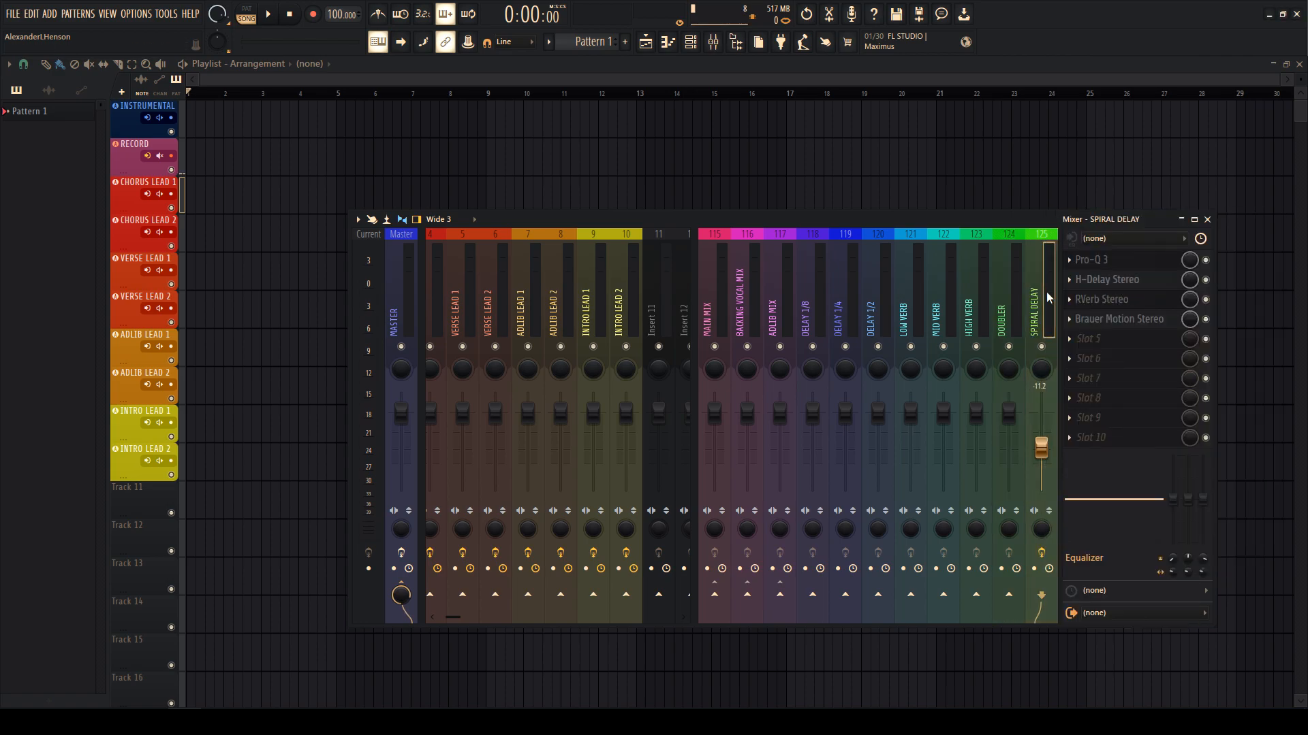
- Send MAIN MIX to the three DELAY buses, three VERB buses, DOUBLER and SPIRAL DELAY
{"action": "left_click", "coordinate": [999, 300]}
{"action": "left_click_drag", "start_coordinate": [998, 300], "coordinate": [714, 300]}
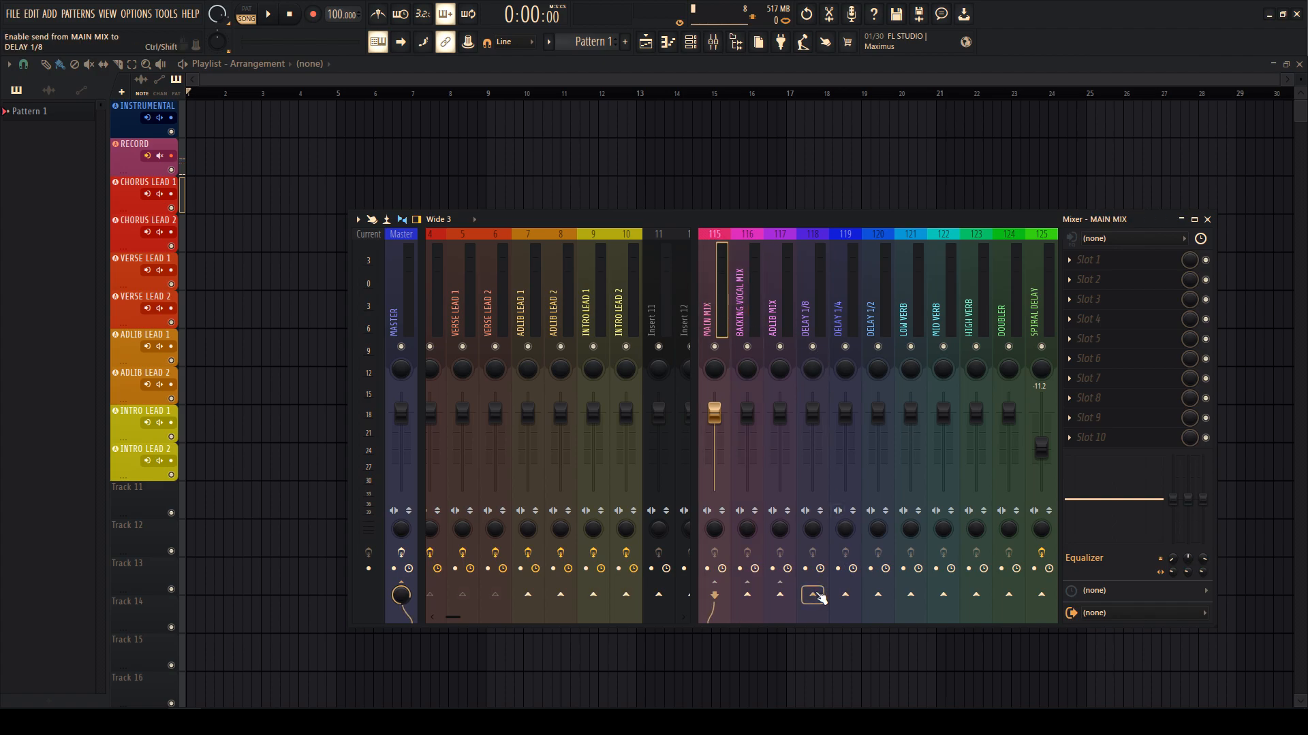
{"action": "left_click", "coordinate": [820, 597]}
{"action": "left_click", "coordinate": [846, 597]}
{"action": "left_click", "coordinate": [880, 598]}
{"action": "left_click", "coordinate": [944, 597]}
{"action": "left_click", "coordinate": [914, 598]}
{"action": "left_click", "coordinate": [977, 597]}
{"action": "left_click", "coordinate": [1008, 595]}
{"action": "left_click", "coordinate": [1041, 595]}
- Remove MAIN MIX's SPIRAL DELAY send and turn its DOUBLER send down to 0%
{"action": "right_click", "coordinate": [1041, 597]}
{"action": "left_click", "coordinate": [1073, 484]}
{"action": "left_click", "coordinate": [1041, 584]}
{"action": "left_click", "coordinate": [1007, 584]}
{"action": "left_click", "coordinate": [1012, 597]}
{"action": "left_click_drag", "start_coordinate": [1011, 597], "coordinate": [1011, 681]}
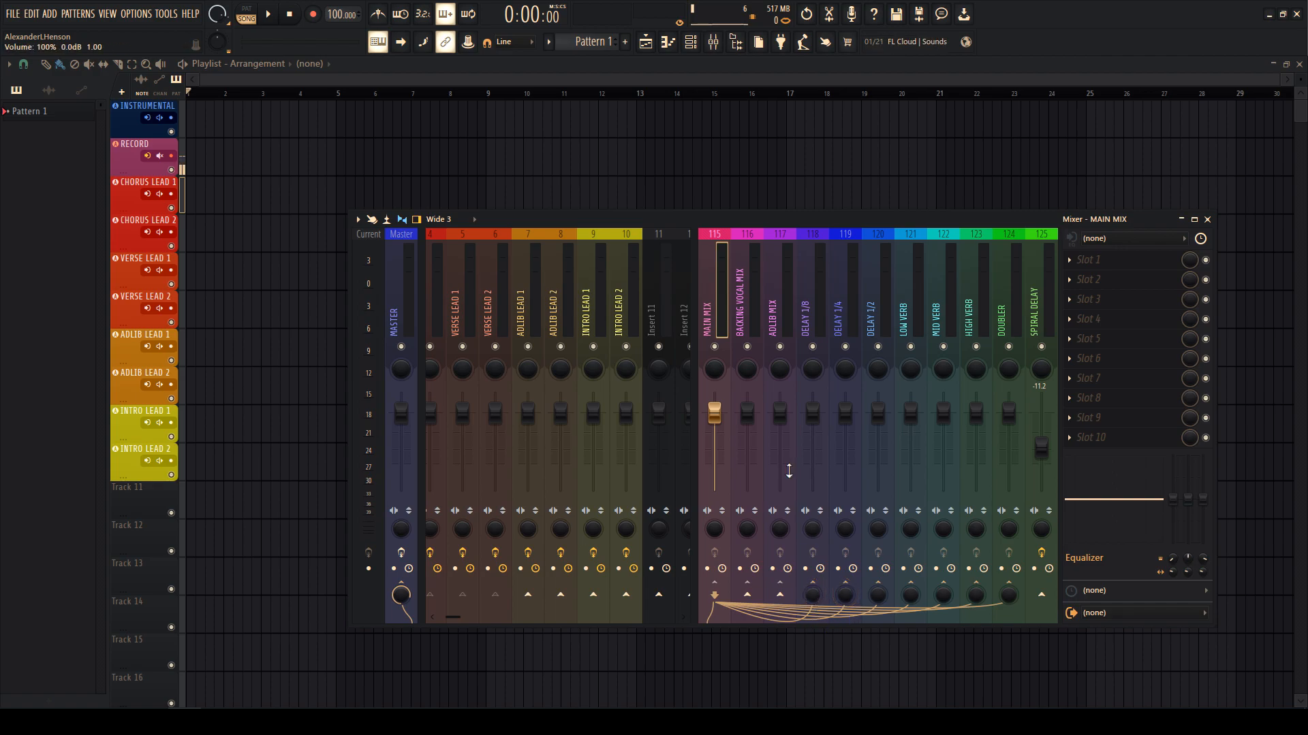
- Send BACKING VOCAL MIX and ADLIB MIX to the delay, reverb and DOUBLER buses
{"action": "left_click", "coordinate": [766, 332]}
{"action": "left_click", "coordinate": [744, 334]}
{"action": "left_click_drag", "start_coordinate": [821, 602], "coordinate": [1008, 599]}
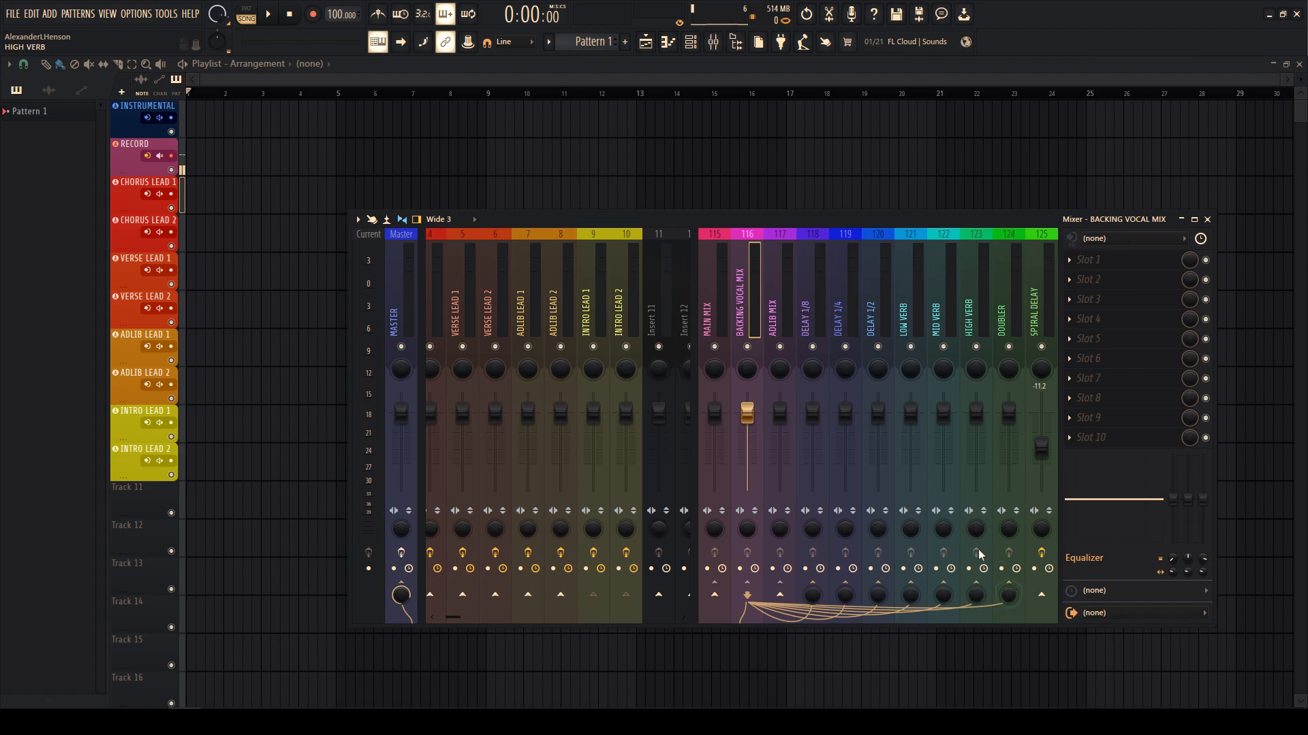
{"action": "left_click", "coordinate": [782, 312]}
{"action": "mouse_move", "coordinate": [826, 602]}
{"action": "left_mouse_down"}
{"action": "mouse_move", "coordinate": [1013, 607]}
{"action": "mouse_move", "coordinate": [991, 623]}
{"action": "mouse_move", "coordinate": [945, 622]}
{"action": "left_mouse_up"}
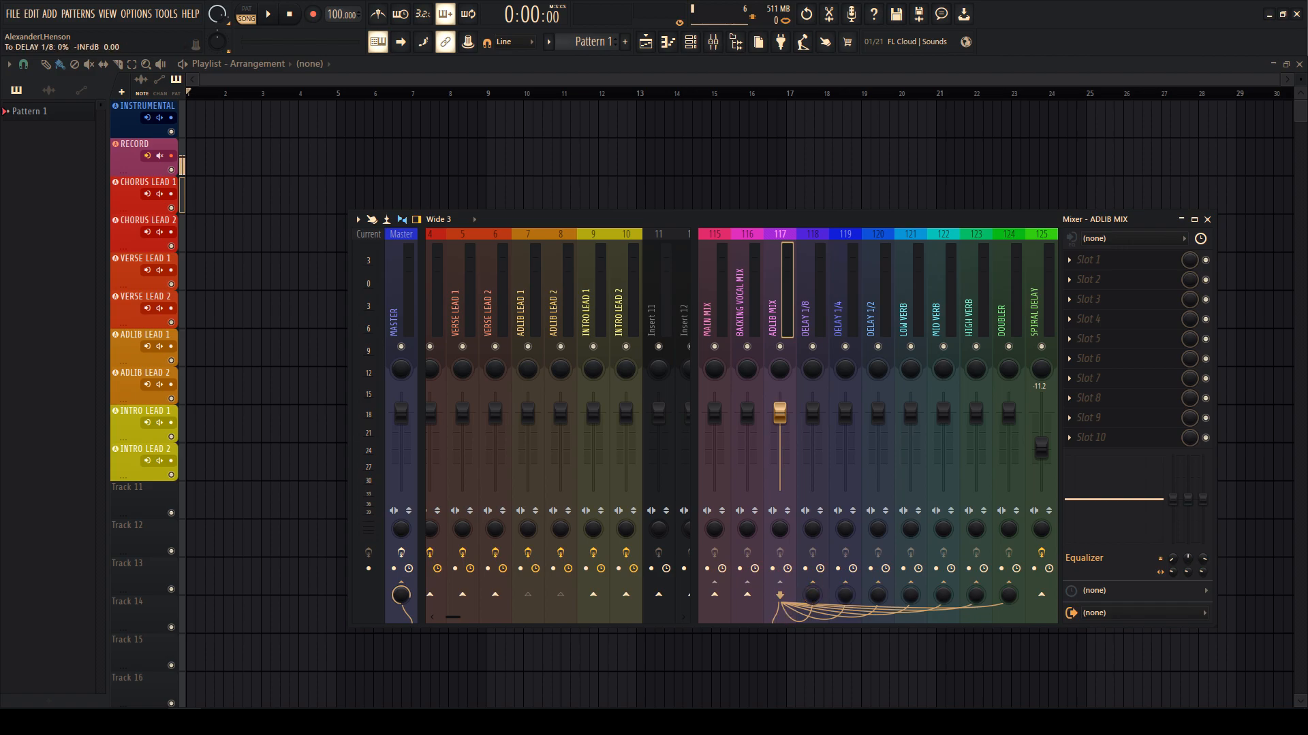
{"action": "mouse_move", "coordinate": [779, 314]}
{"action": "left_mouse_down"}
{"action": "mouse_move", "coordinate": [810, 330]}
{"action": "mouse_move", "coordinate": [757, 324]}
{"action": "left_mouse_up"}
- Load H-Delay Stereo on DELAY 1/8 at straight 1/8, analog off, output up, feedback lowered
{"action": "left_click", "coordinate": [806, 320]}
{"action": "right_click", "coordinate": [808, 320]}
{"action": "key", "text": "Escape"}
{"action": "left_click", "coordinate": [1069, 261]}
{"action": "mouse_move", "coordinate": [1067, 276]}
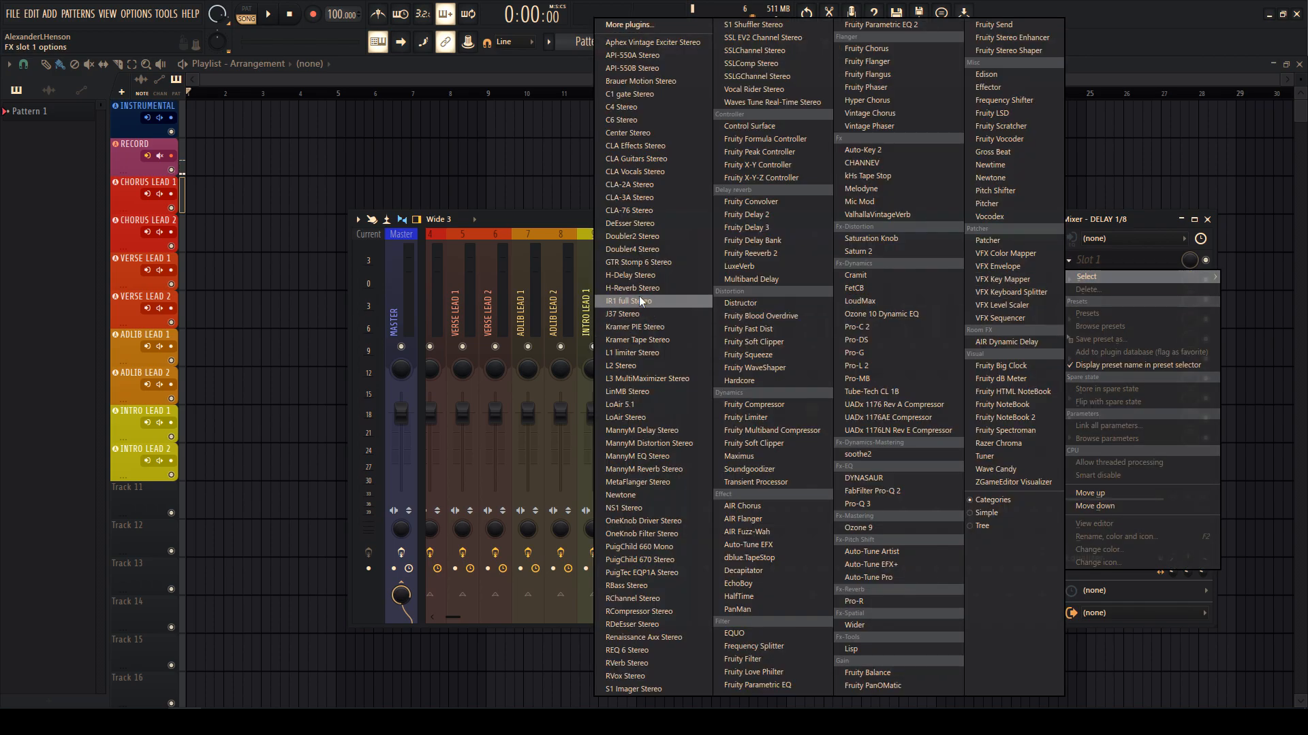
{"action": "left_click", "coordinate": [636, 276]}
{"action": "left_click_drag", "start_coordinate": [246, 306], "coordinate": [246, 312]}
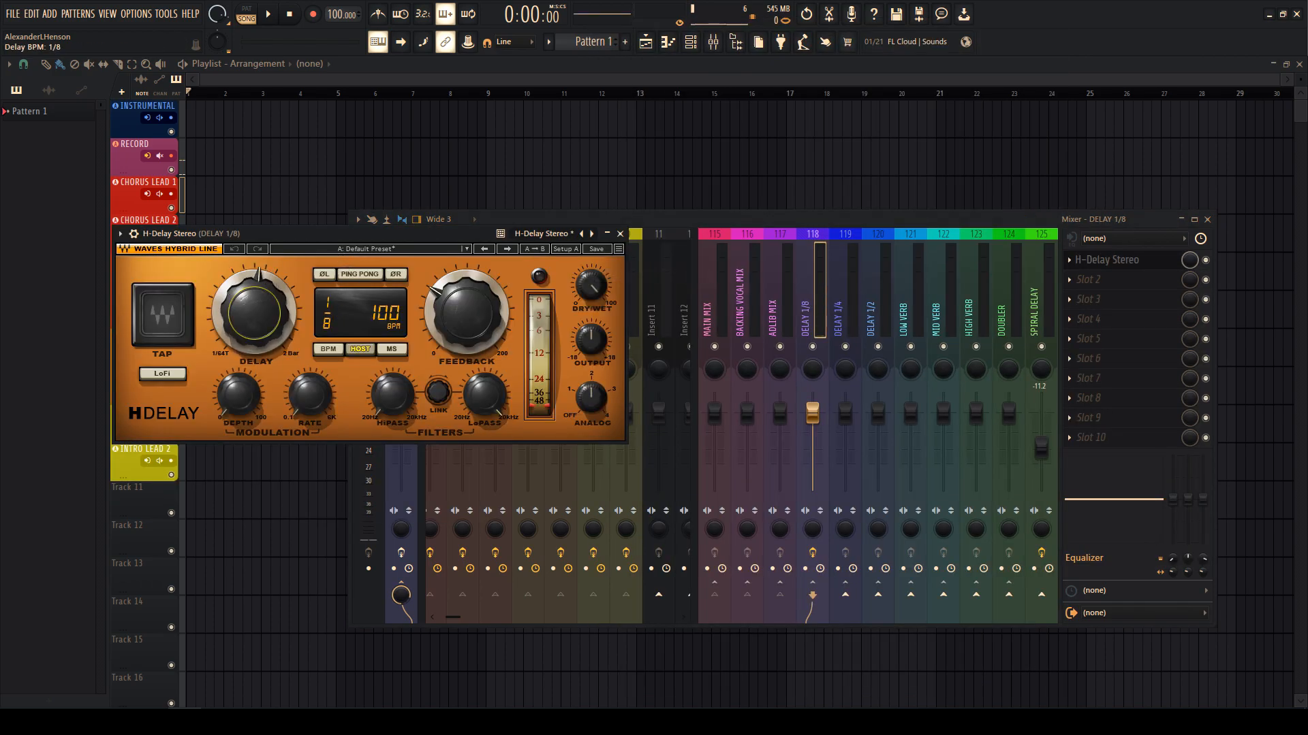
{"action": "left_click_drag", "start_coordinate": [583, 404], "coordinate": [583, 421]}
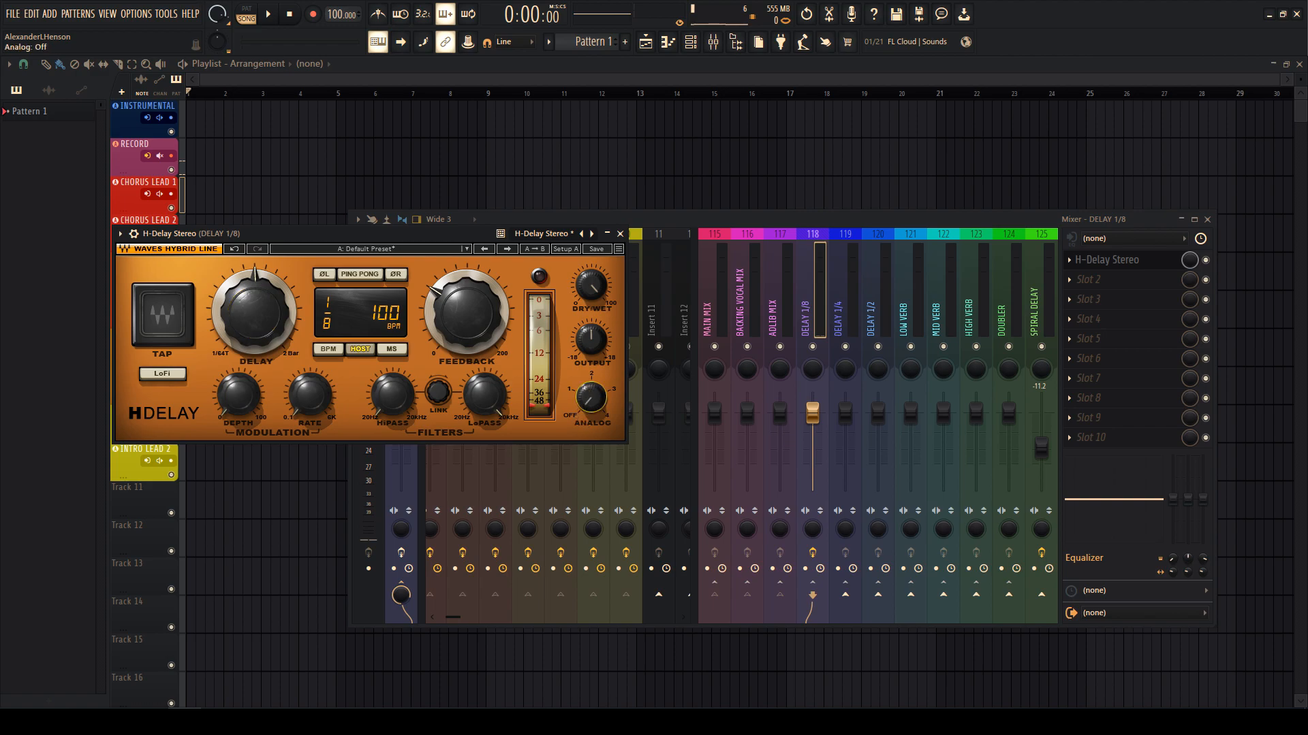
{"action": "left_click_drag", "start_coordinate": [574, 341], "coordinate": [574, 332]}
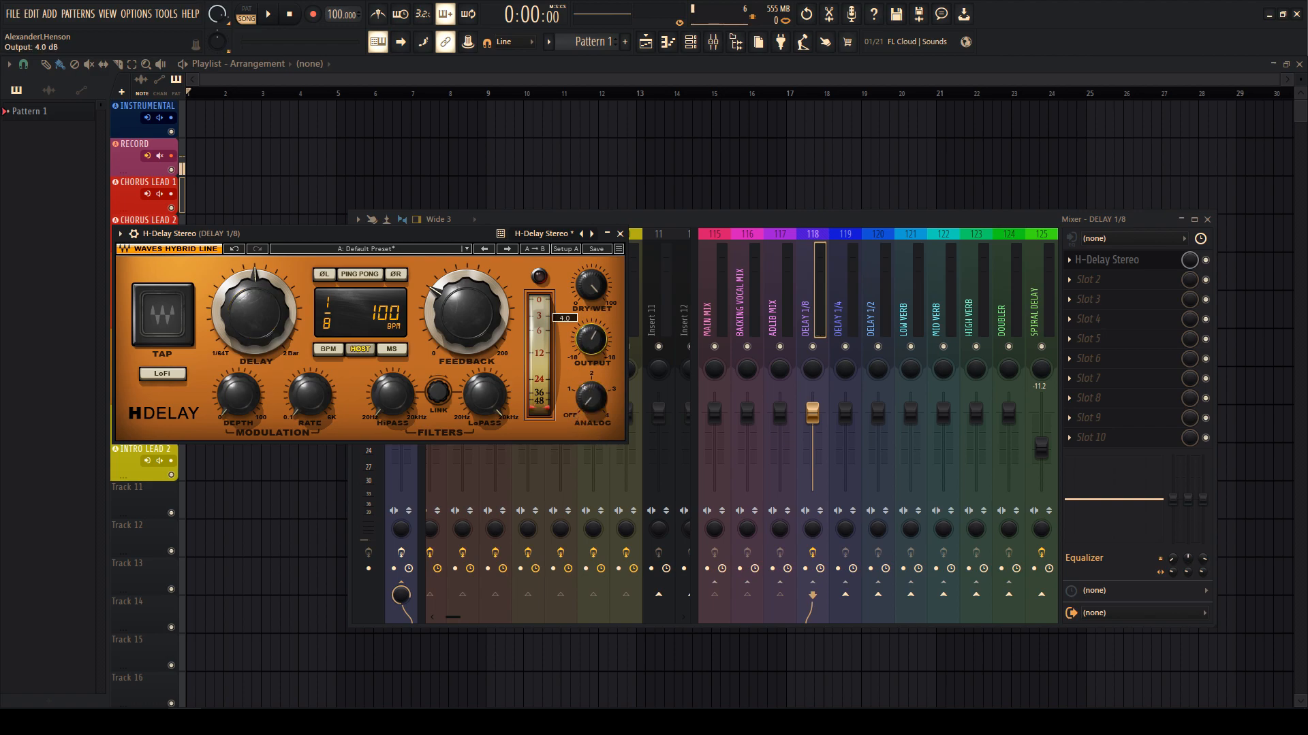
{"action": "left_click_drag", "start_coordinate": [466, 312], "coordinate": [467, 320]}
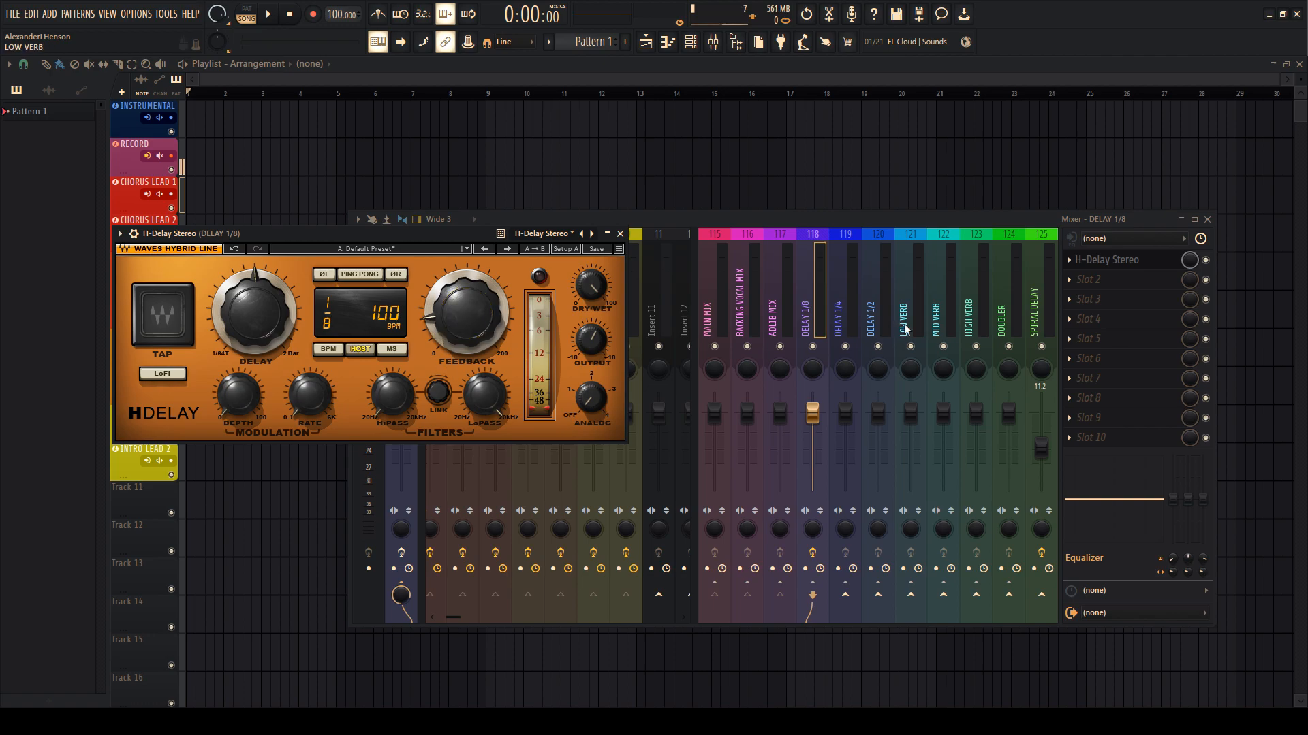
{"action": "key", "text": "Escape"}
- Insert Pro-Q 3 with the Phone preset ahead of the H-Delay on DELAY 1/8
{"action": "scroll", "coordinate": [1093, 264], "scroll_direction": "down", "scroll_amount": 1}
{"action": "left_click", "coordinate": [1093, 264]}
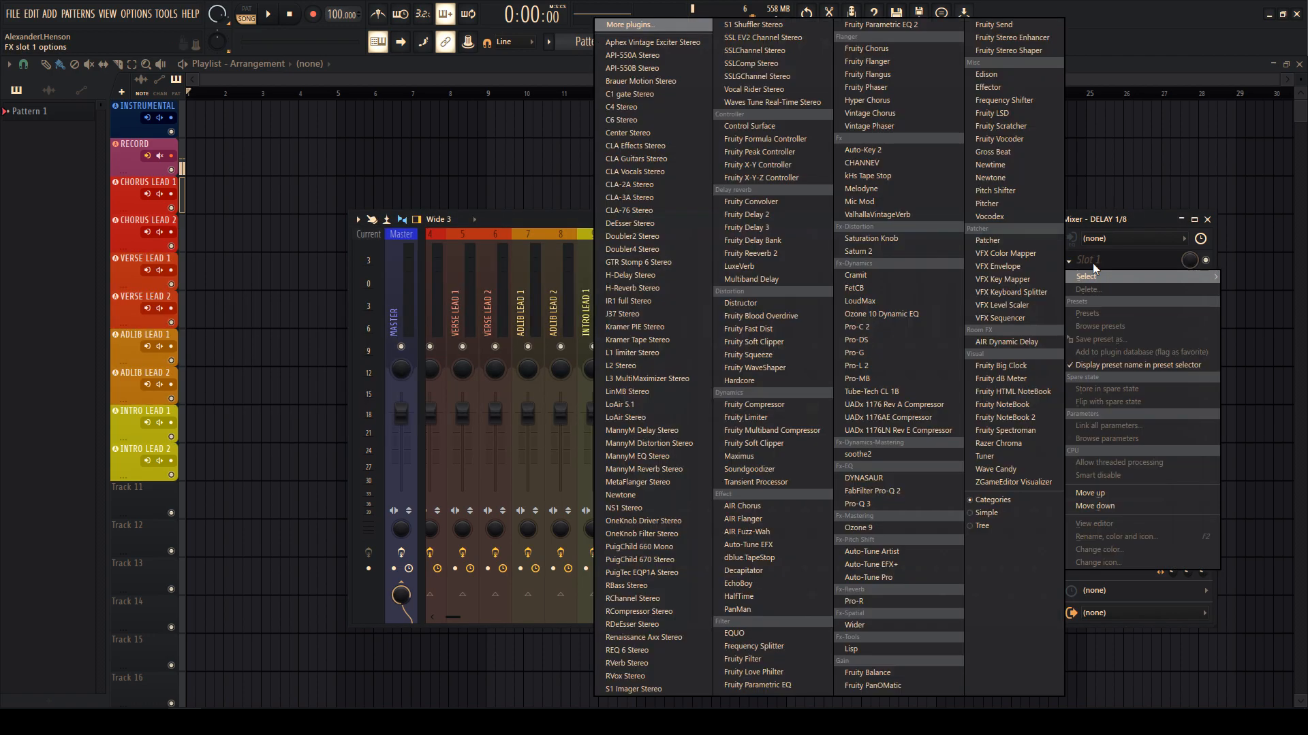
{"action": "left_click", "coordinate": [893, 502]}
{"action": "left_click", "coordinate": [429, 148]}
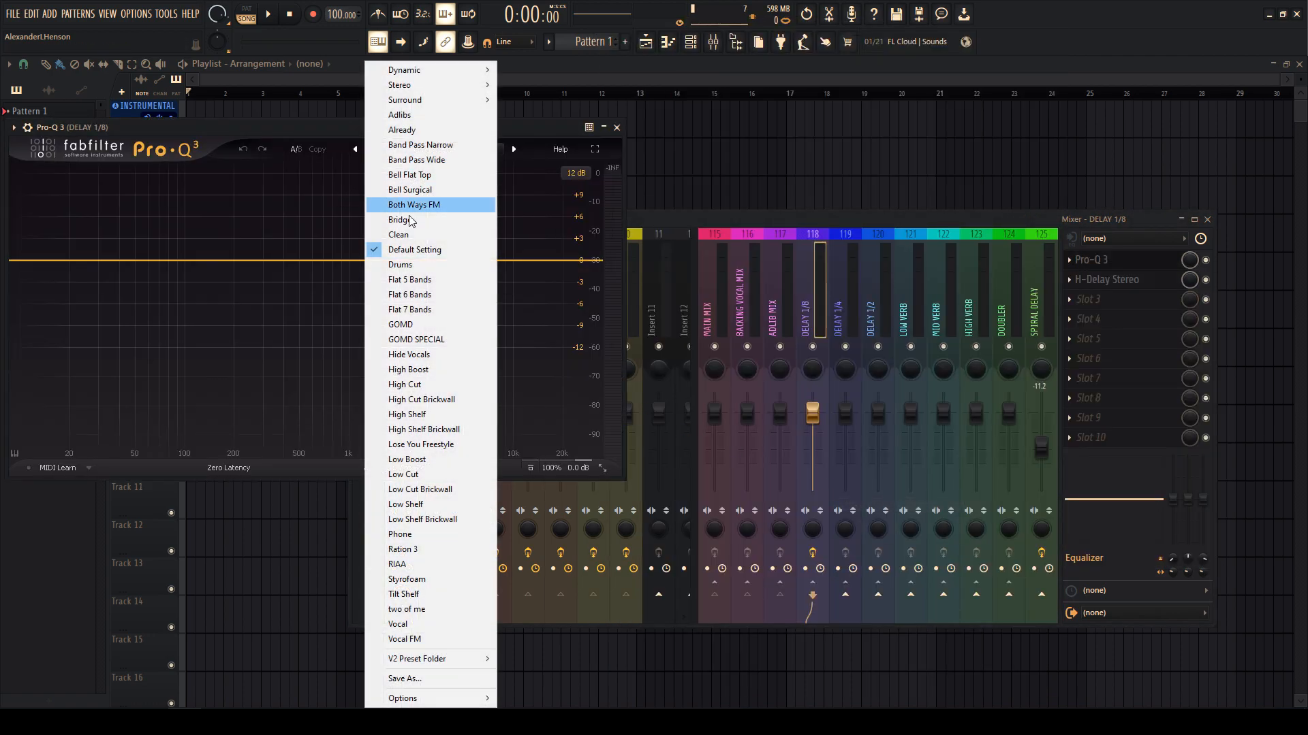
{"action": "left_click", "coordinate": [409, 534]}
{"action": "key", "text": "Escape"}
- Load H-Delay Stereo with the FOLDR preset on DELAY 1/4
{"action": "left_click", "coordinate": [839, 314]}
{"action": "left_click", "coordinate": [1079, 264]}
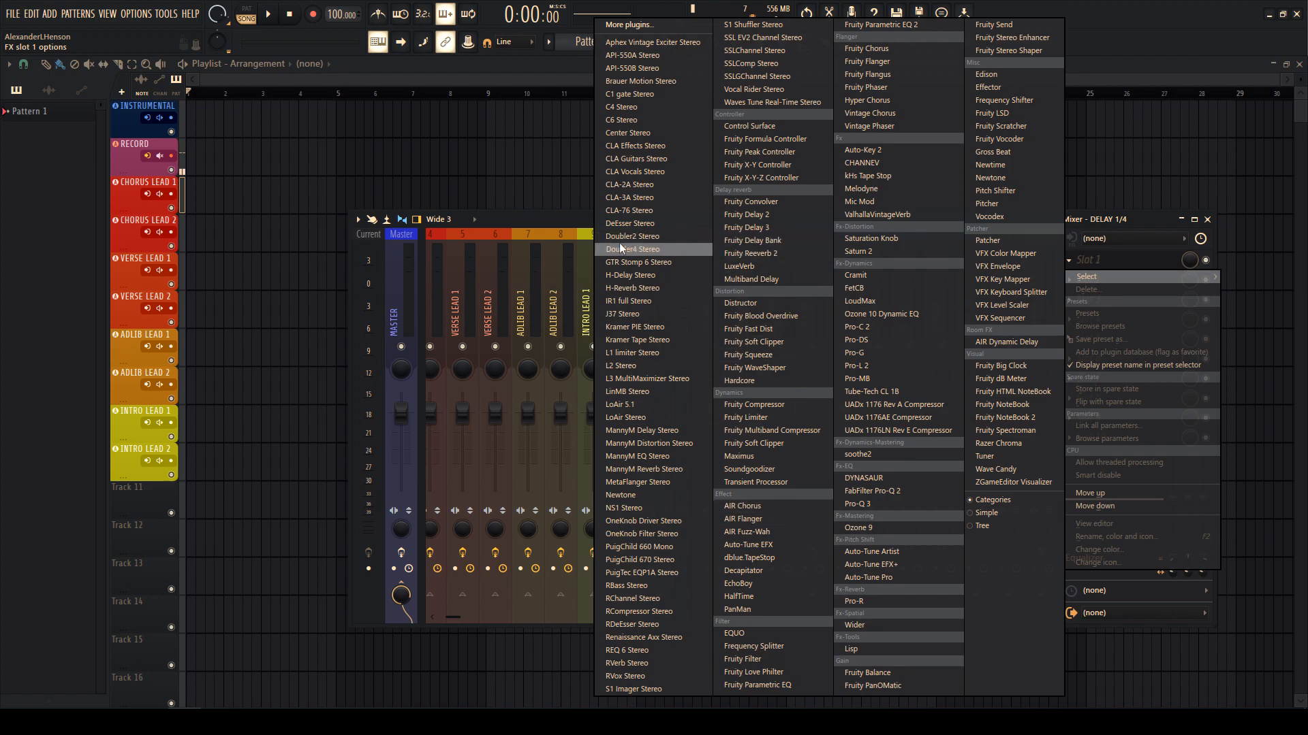
{"action": "left_click", "coordinate": [630, 275]}
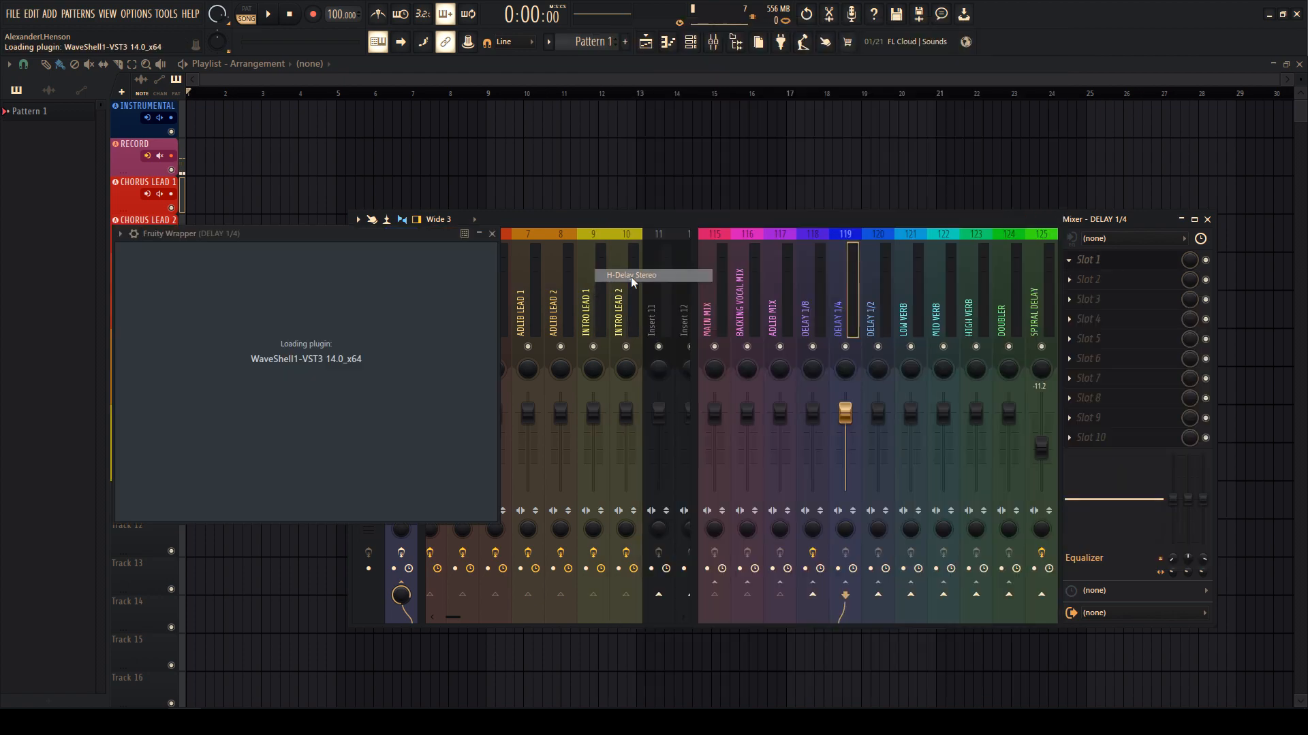
{"action": "left_click", "coordinate": [368, 249]}
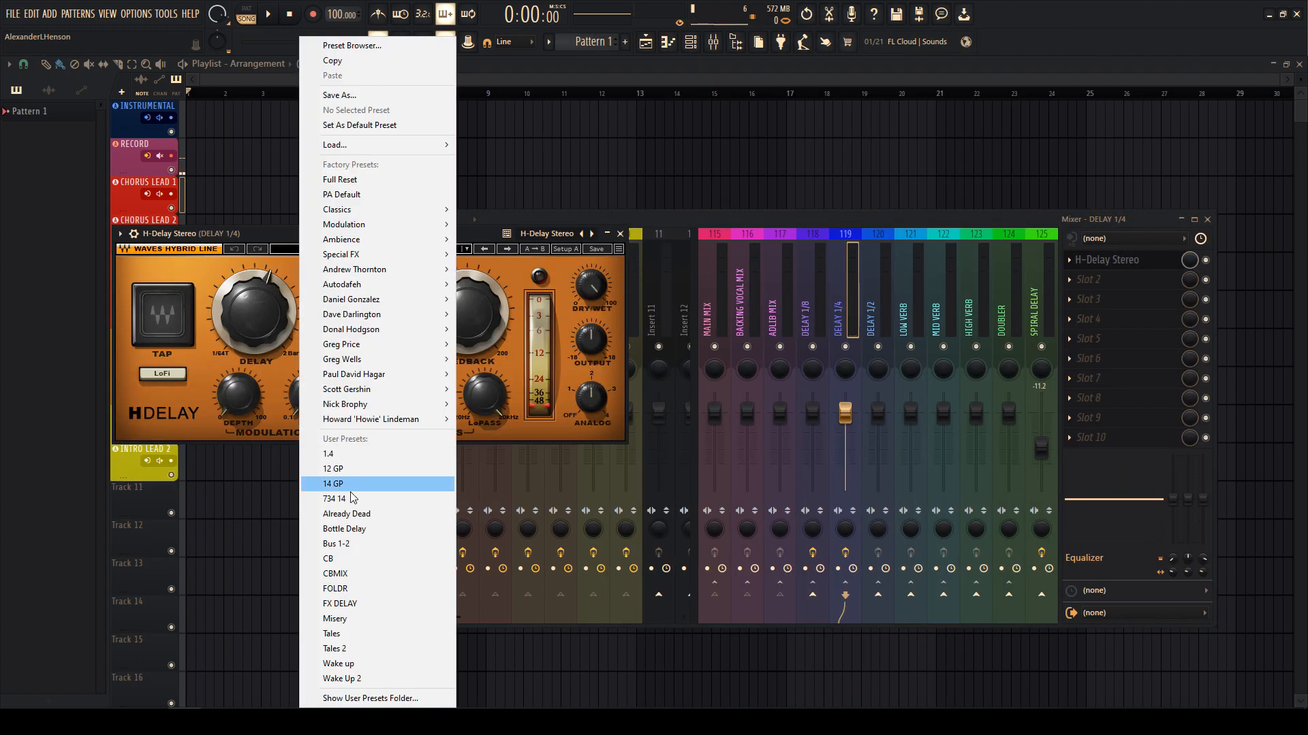
{"action": "left_click", "coordinate": [344, 589]}
{"action": "mouse_move", "coordinate": [446, 347]}
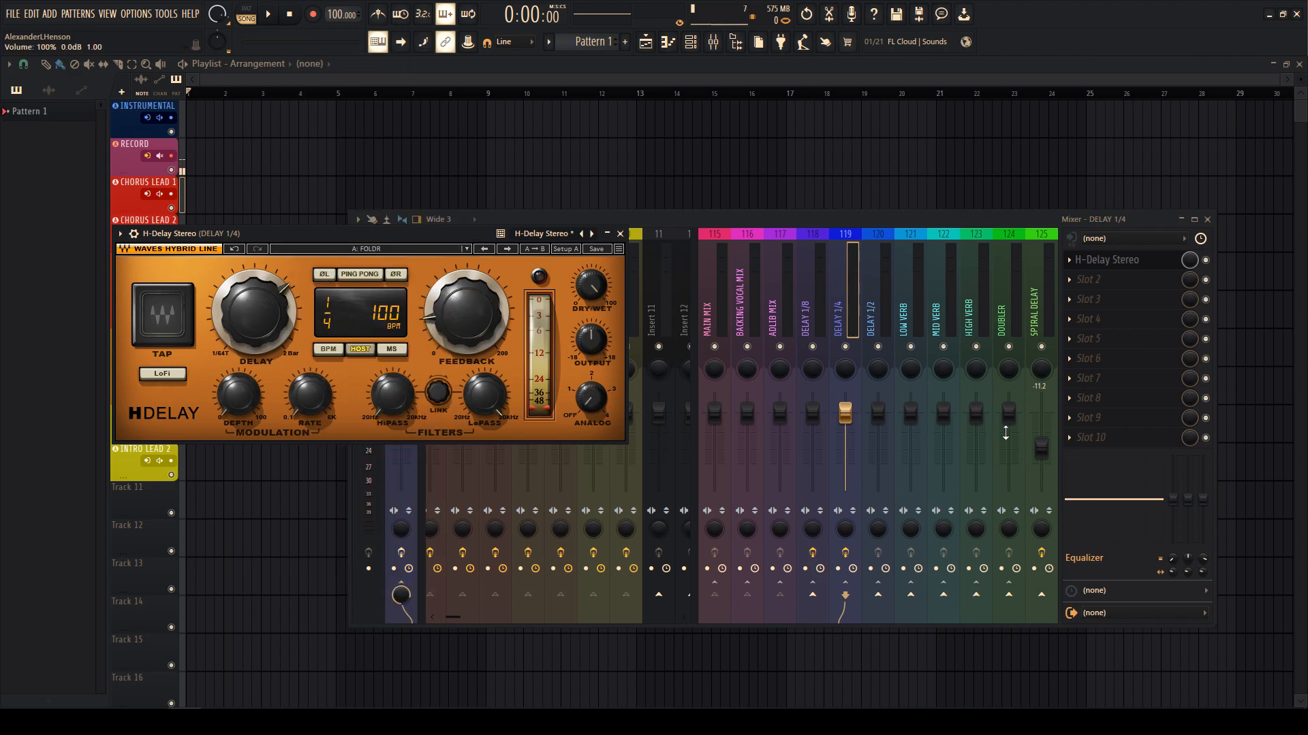
{"action": "key", "text": "Escape"}
{"action": "left_click", "coordinate": [868, 319]}
- Load H-Delay Stereo at straight 1/2 with 0.8 dB output and lowered feedback
{"action": "left_click", "coordinate": [1093, 260]}
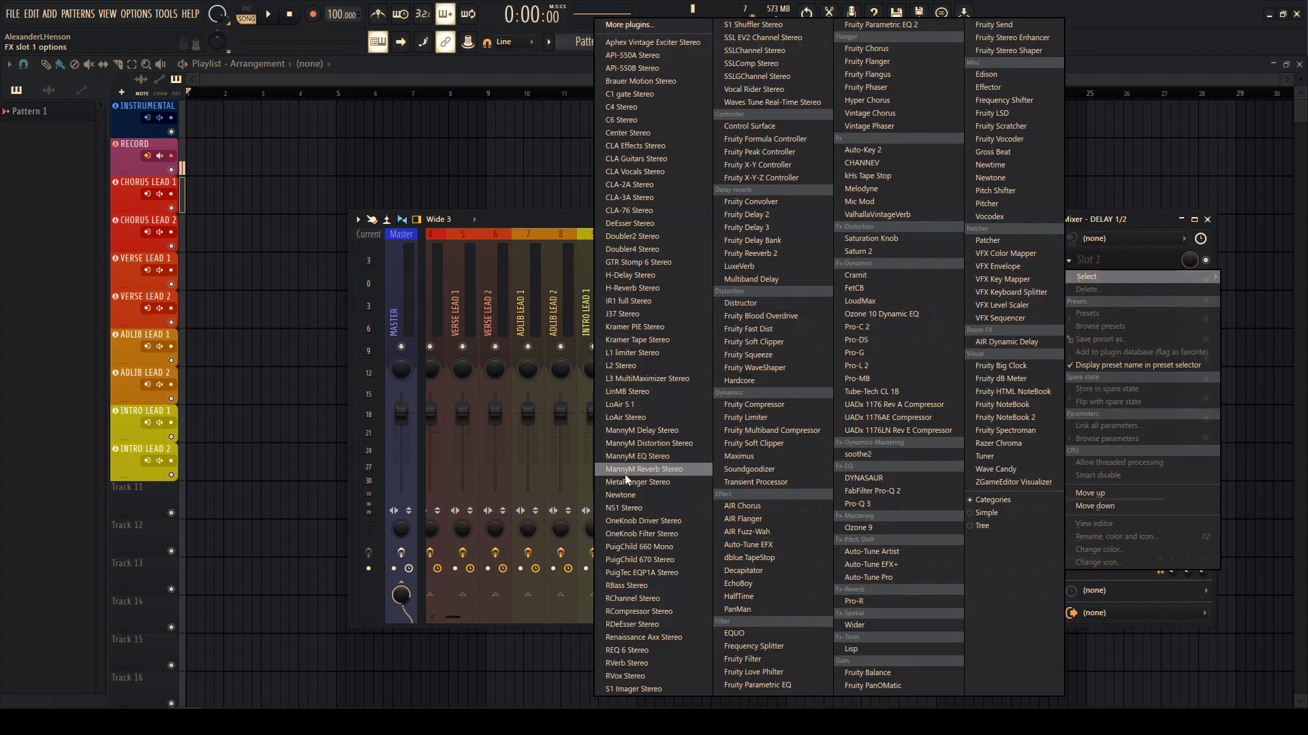
{"action": "left_click", "coordinate": [627, 276]}
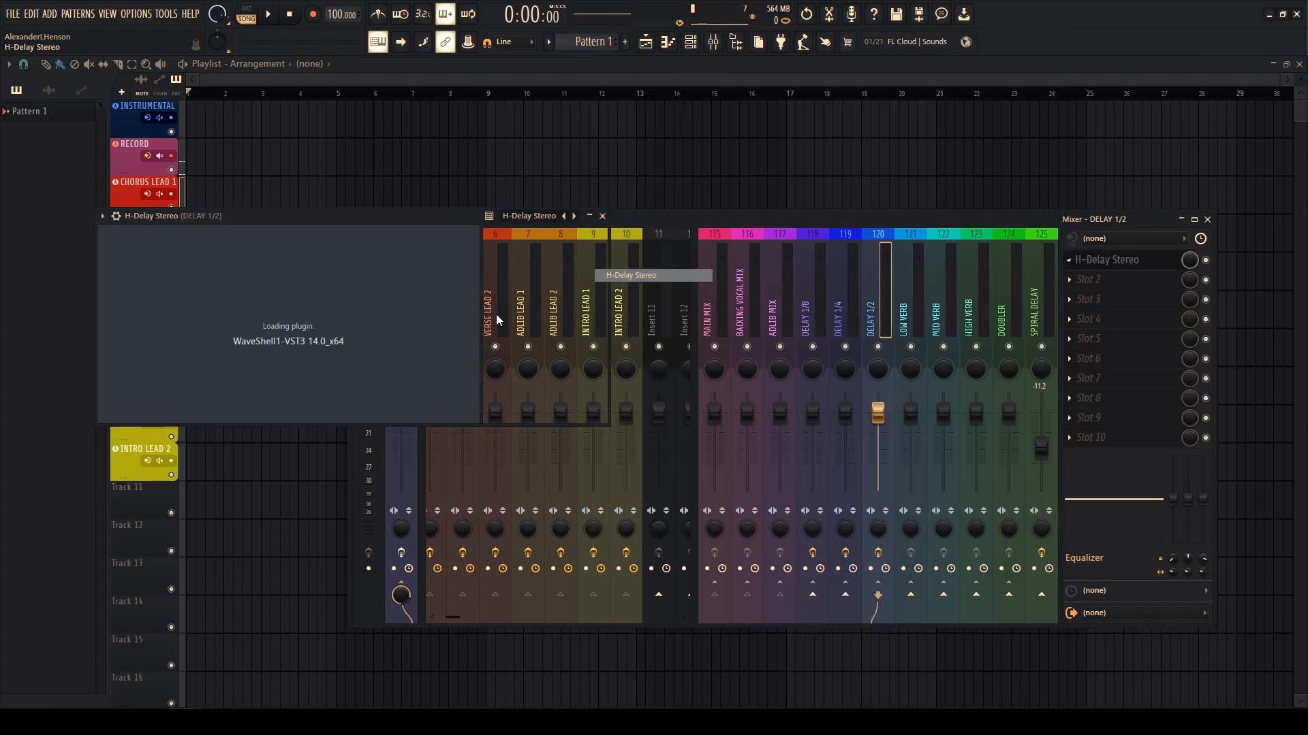
{"action": "left_click_drag", "start_coordinate": [236, 295], "coordinate": [236, 301]}
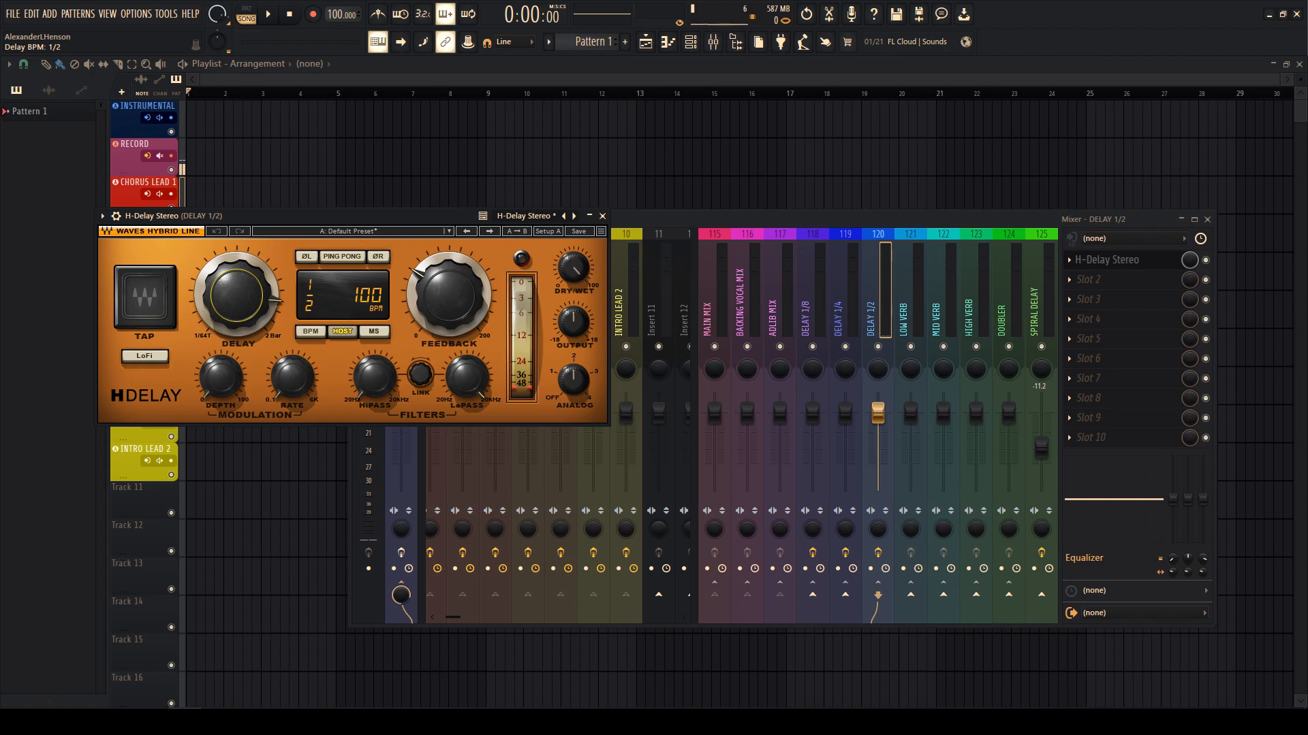
{"action": "left_click_drag", "start_coordinate": [572, 326], "coordinate": [572, 322]}
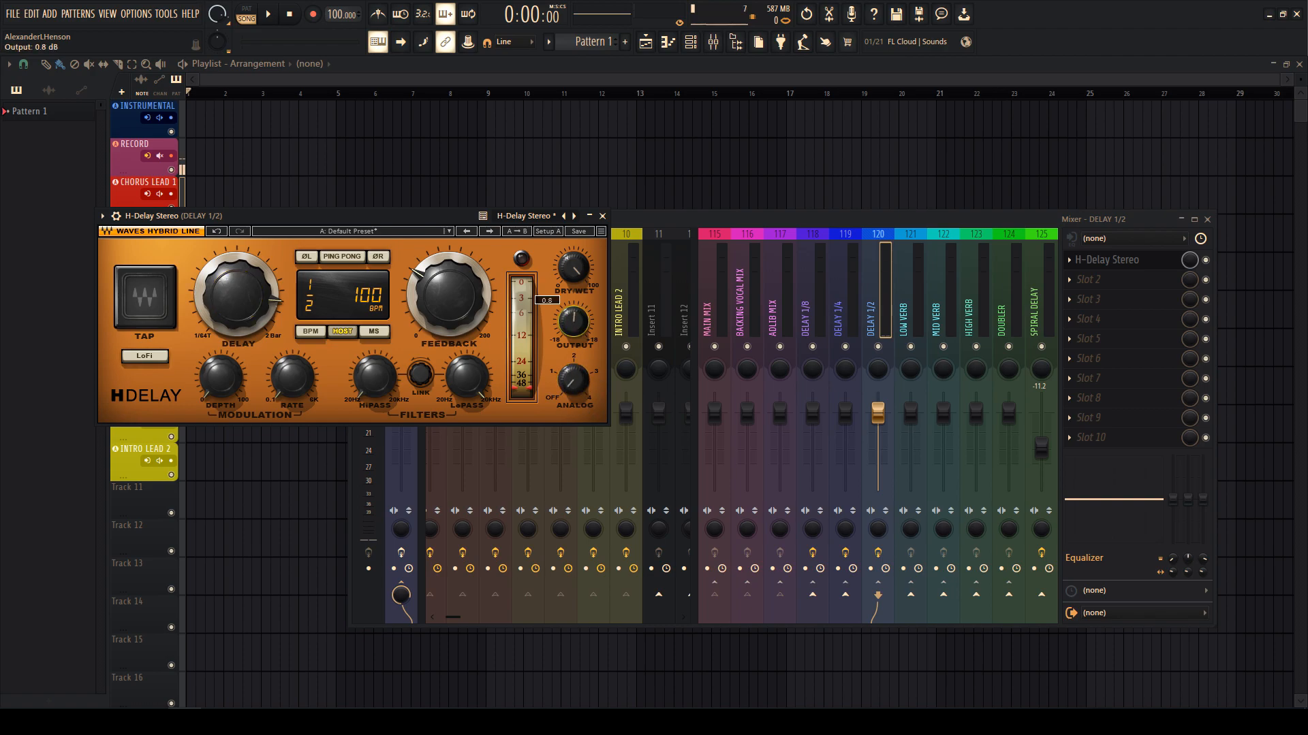
{"action": "left_click_drag", "start_coordinate": [449, 295], "coordinate": [449, 308]}
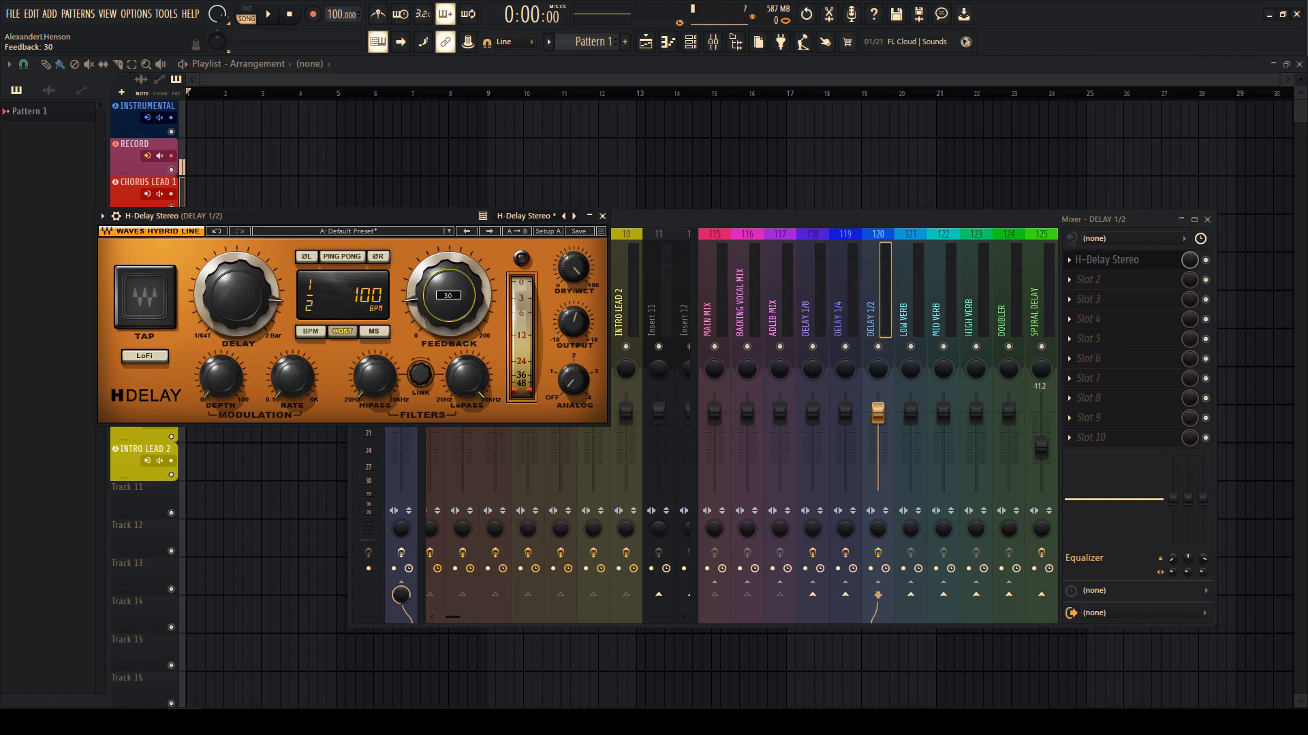
- Insert Pro-Q 3 with the Phone preset ahead of the delay on DELAY 1/2
{"action": "left_click", "coordinate": [1102, 262]}
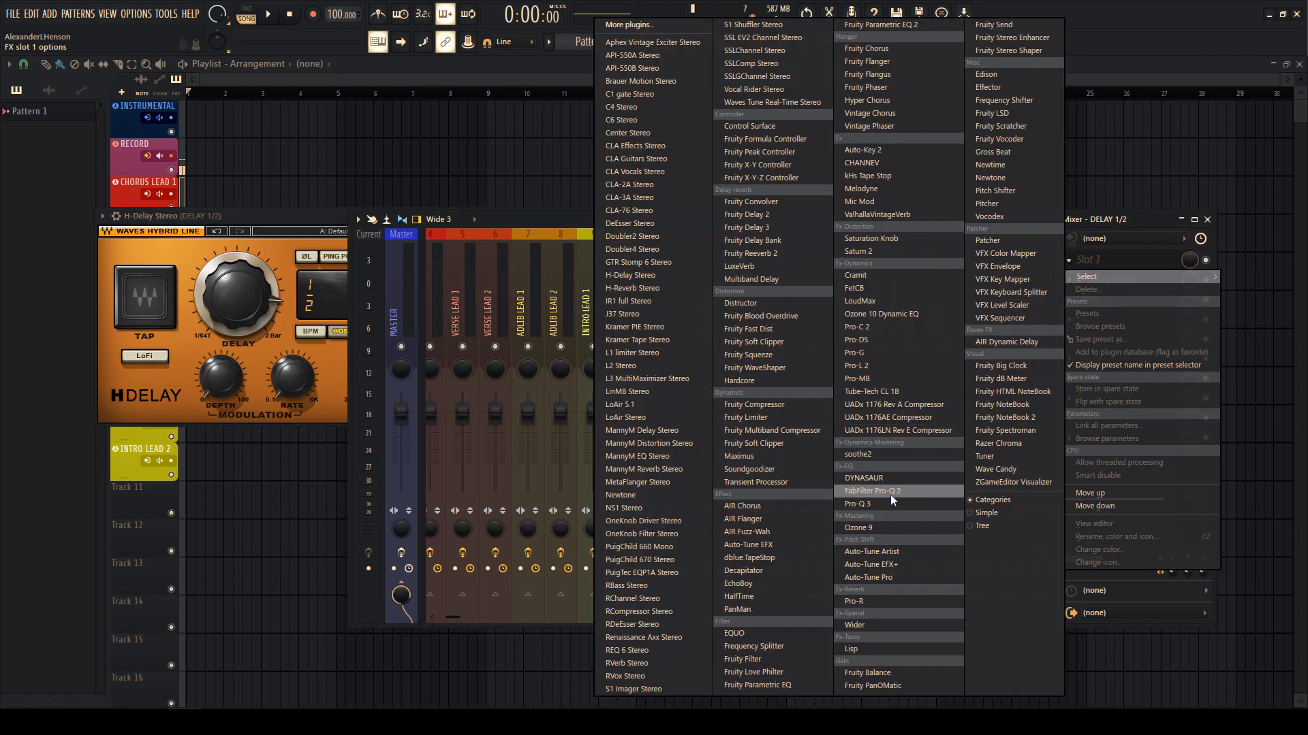
{"action": "left_click", "coordinate": [865, 504]}
{"action": "left_click", "coordinate": [541, 255]}
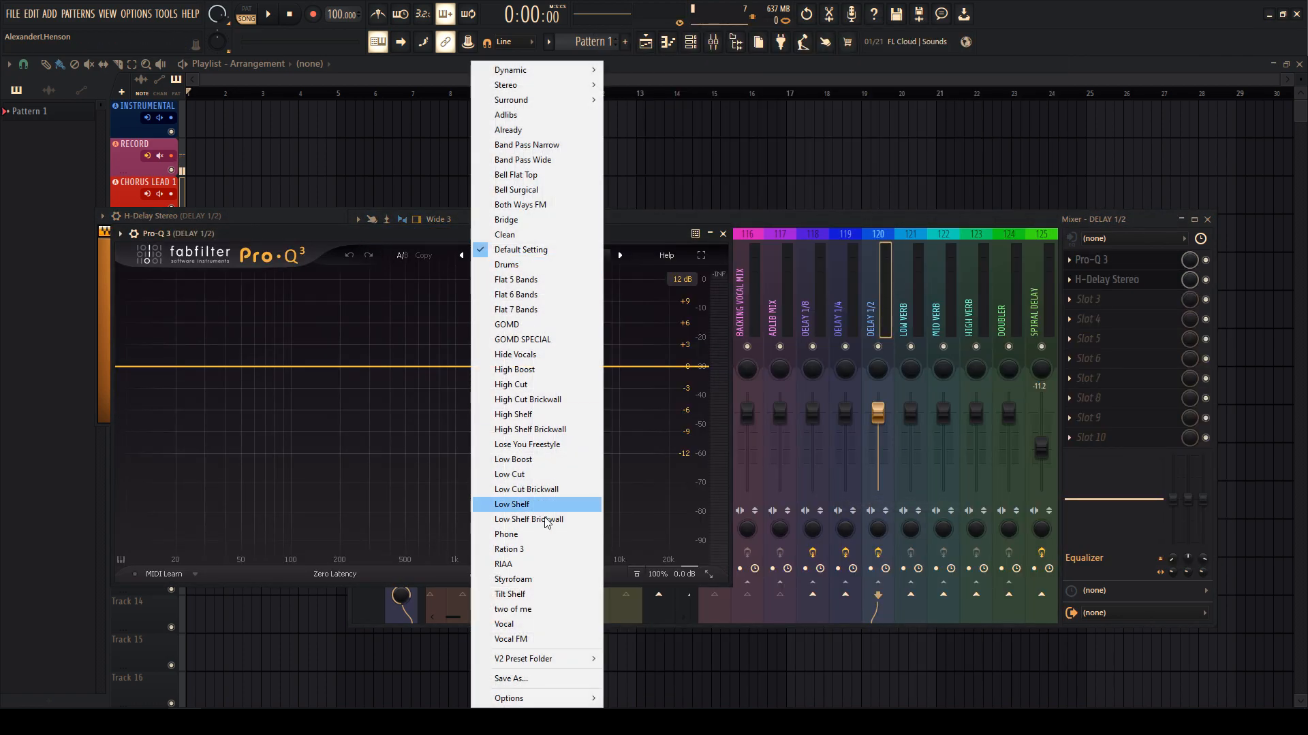
{"action": "left_click", "coordinate": [504, 545]}
{"action": "left_click", "coordinate": [817, 443]}
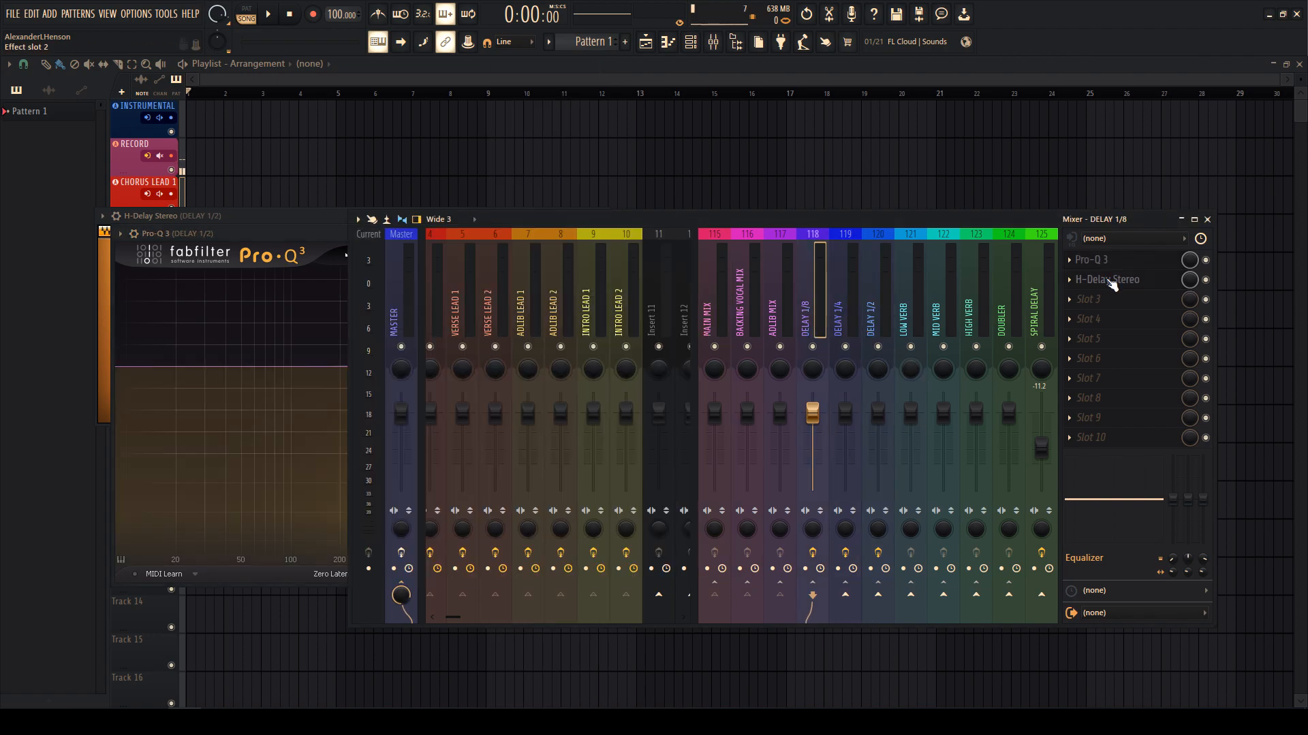
{"action": "left_click_drag", "start_coordinate": [822, 309], "coordinate": [911, 315]}
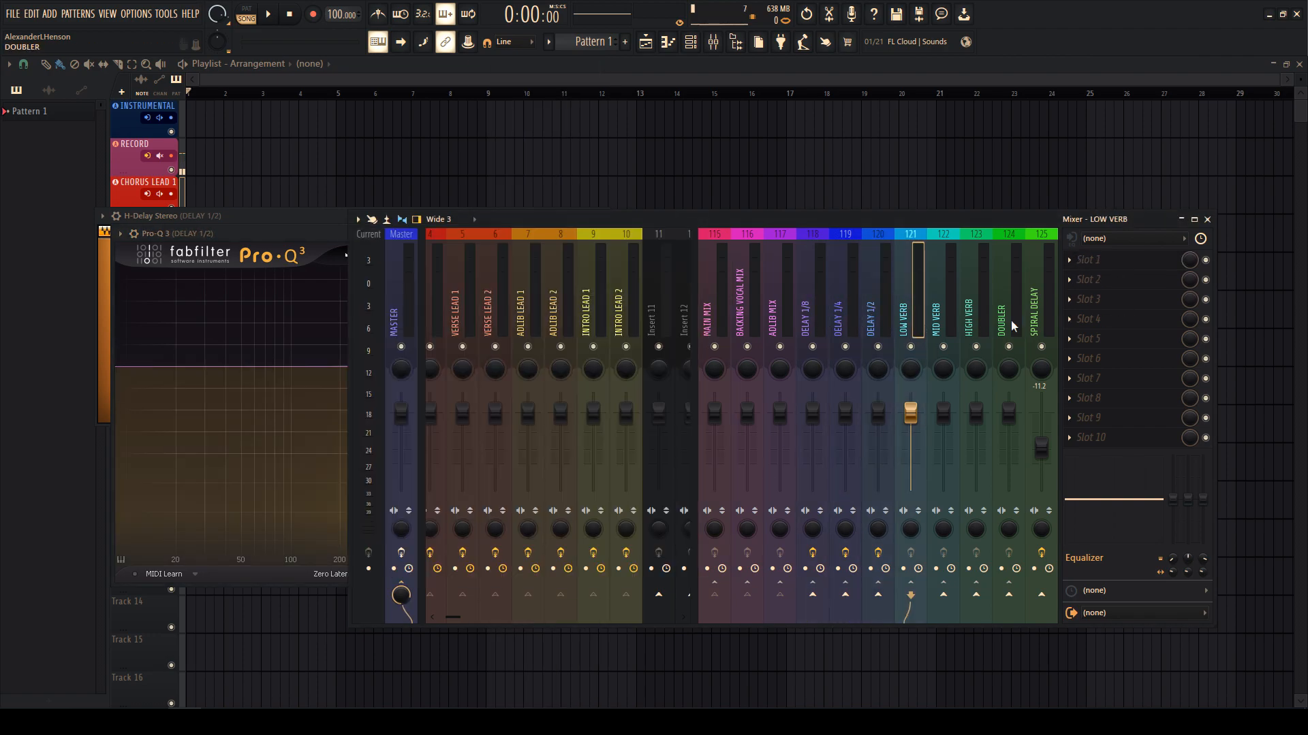
- Load RVerb Stereo on LOW VERB with the Vocal Plate preset and Size reduced to 60
{"action": "left_click", "coordinate": [1104, 260]}
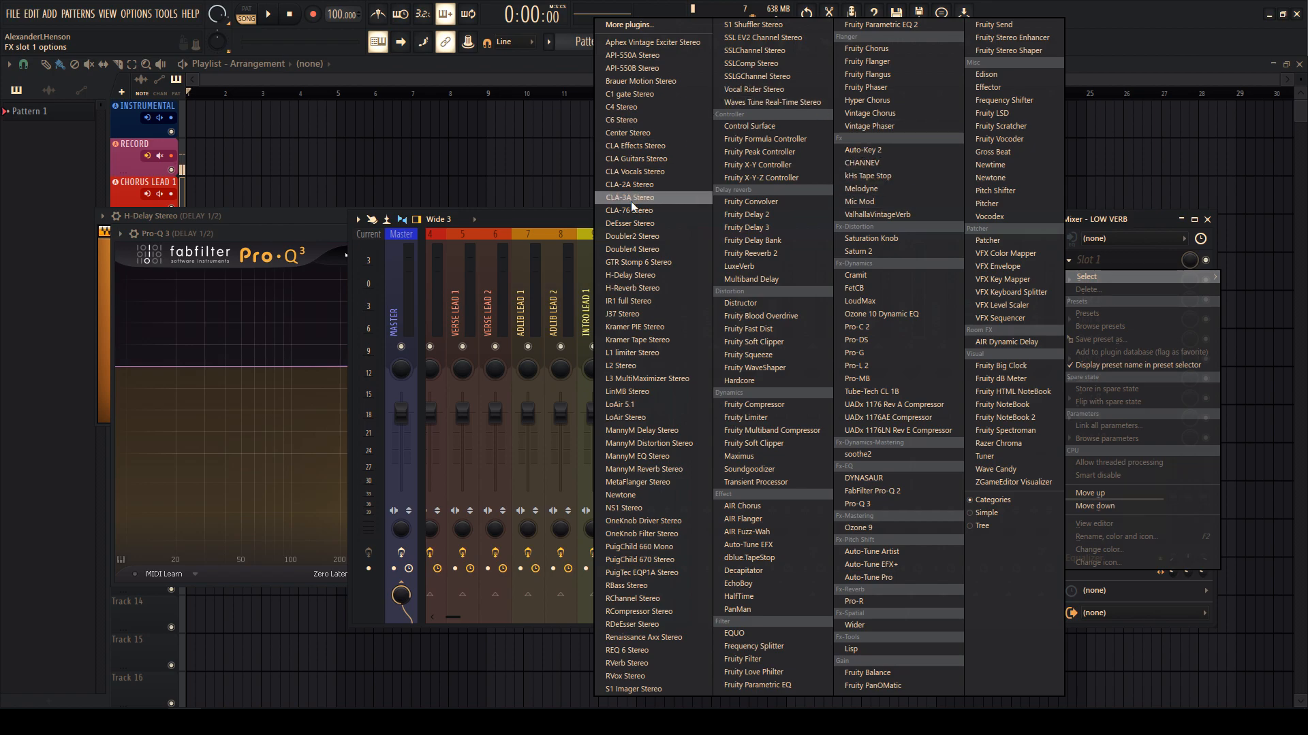
{"action": "left_click", "coordinate": [626, 663]}
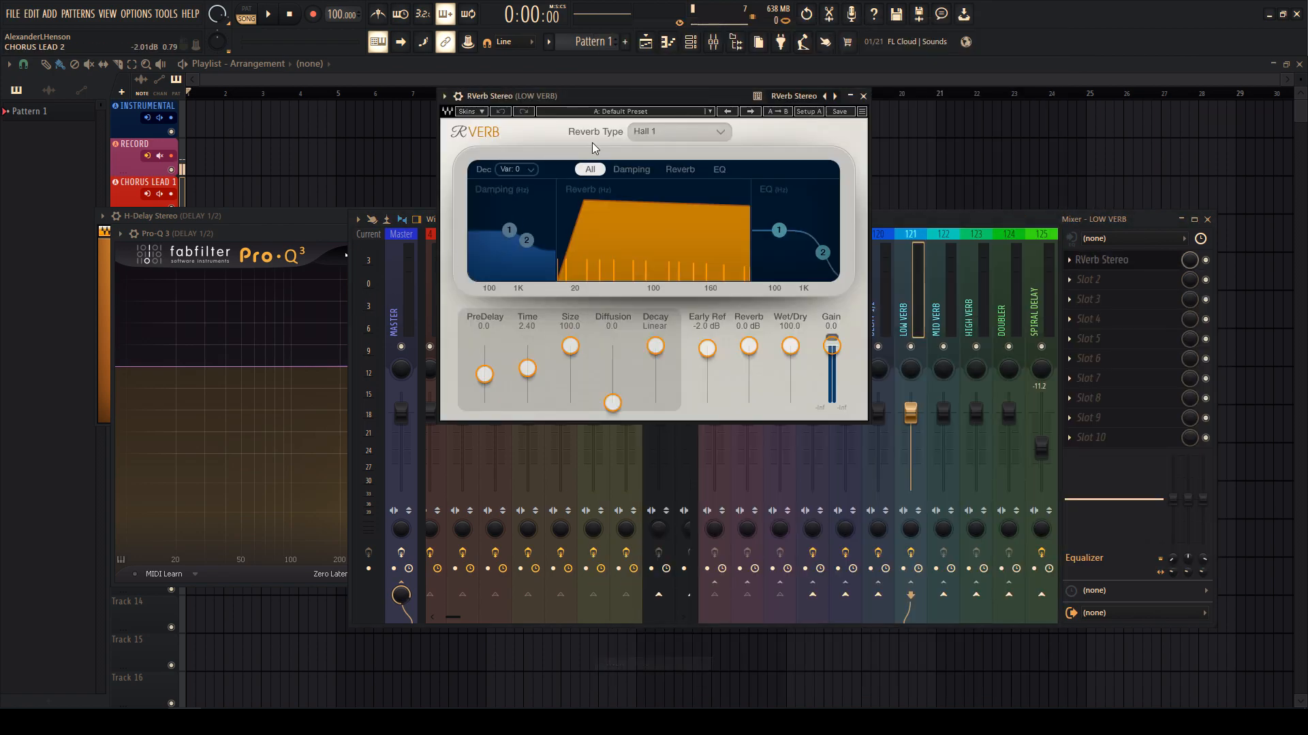
{"action": "left_click", "coordinate": [653, 115]}
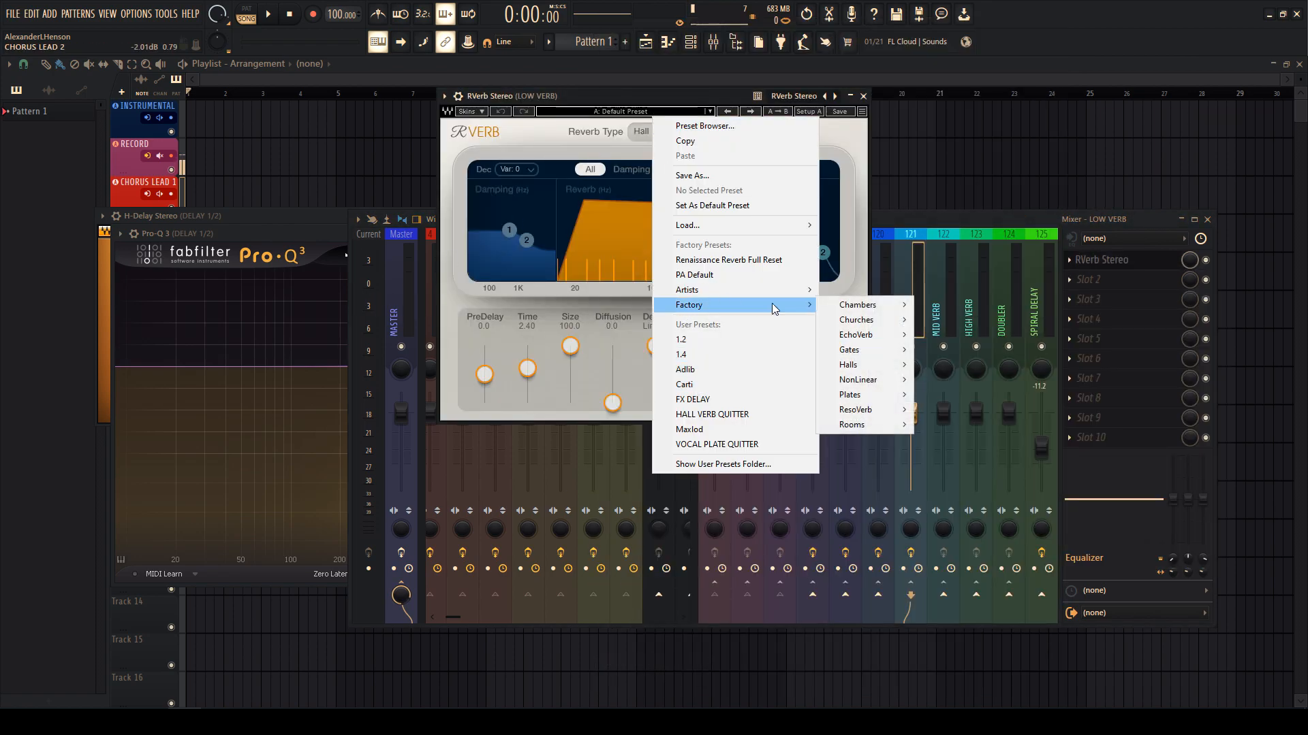
{"action": "mouse_move", "coordinate": [749, 305]}
{"action": "mouse_move", "coordinate": [878, 428]}
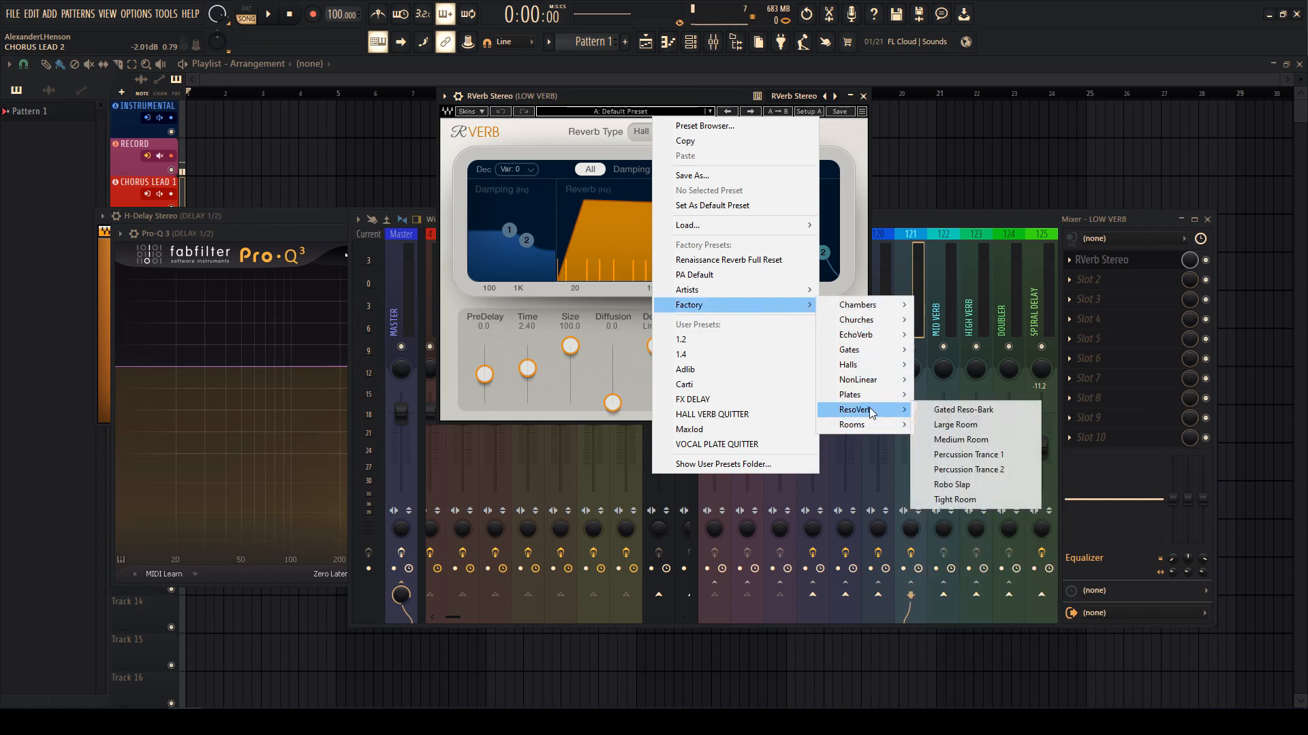
{"action": "mouse_move", "coordinate": [852, 394]}
{"action": "left_click", "coordinate": [976, 515]}
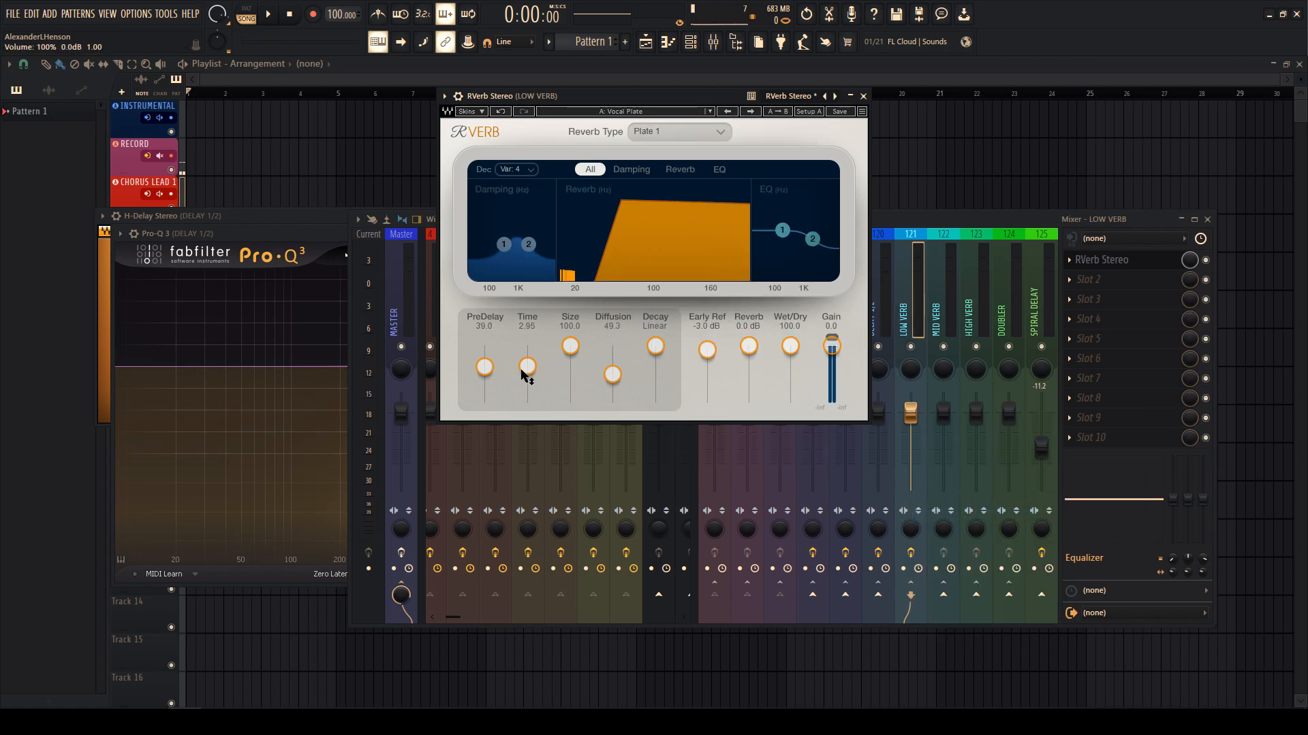
{"action": "left_click_drag", "start_coordinate": [570, 346], "coordinate": [570, 353]}
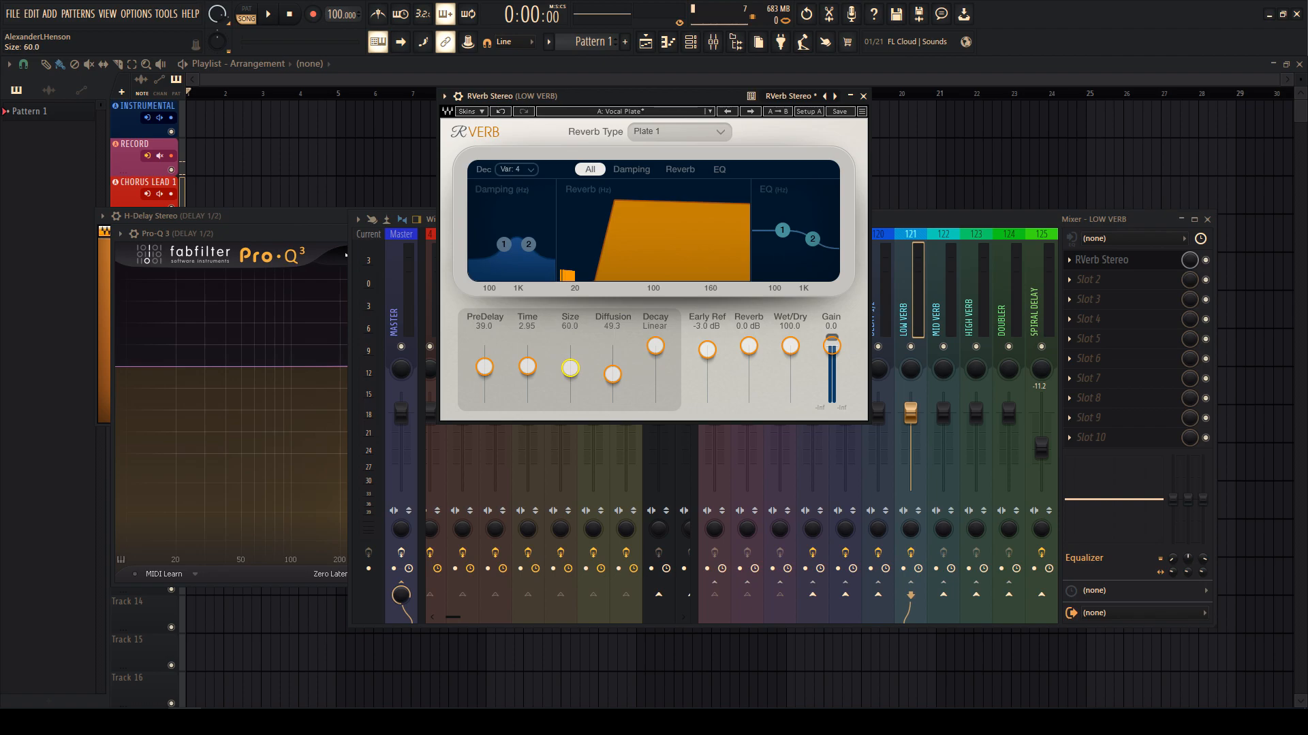
- Load ValhallaVintageVerb in the first slot of MID VERB
{"action": "left_click", "coordinate": [909, 311]}
{"action": "left_click", "coordinate": [939, 312]}
{"action": "left_click", "coordinate": [1072, 273]}
{"action": "left_click", "coordinate": [888, 215]}
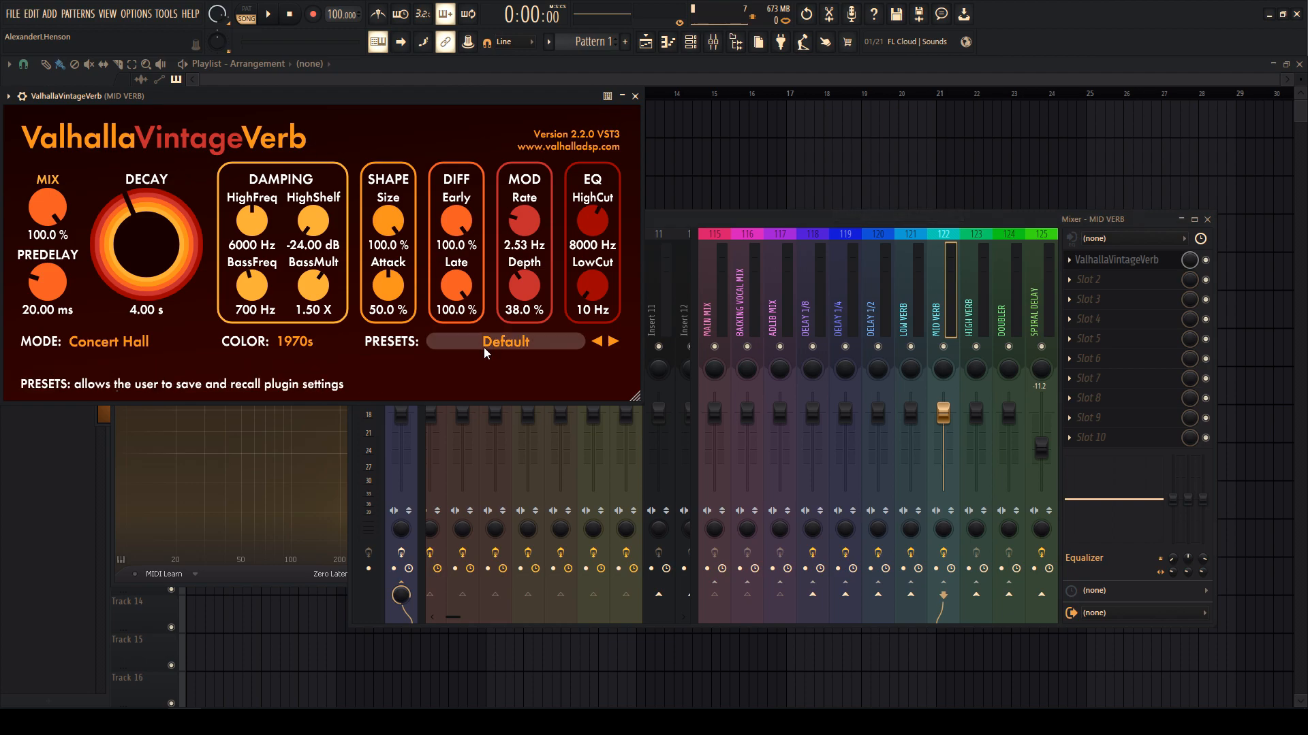
- Give the open Valhalla reverb the Vocal Plate preset with a 3.5-second decay
{"action": "left_click", "coordinate": [485, 342]}
{"action": "mouse_move", "coordinate": [468, 595]}
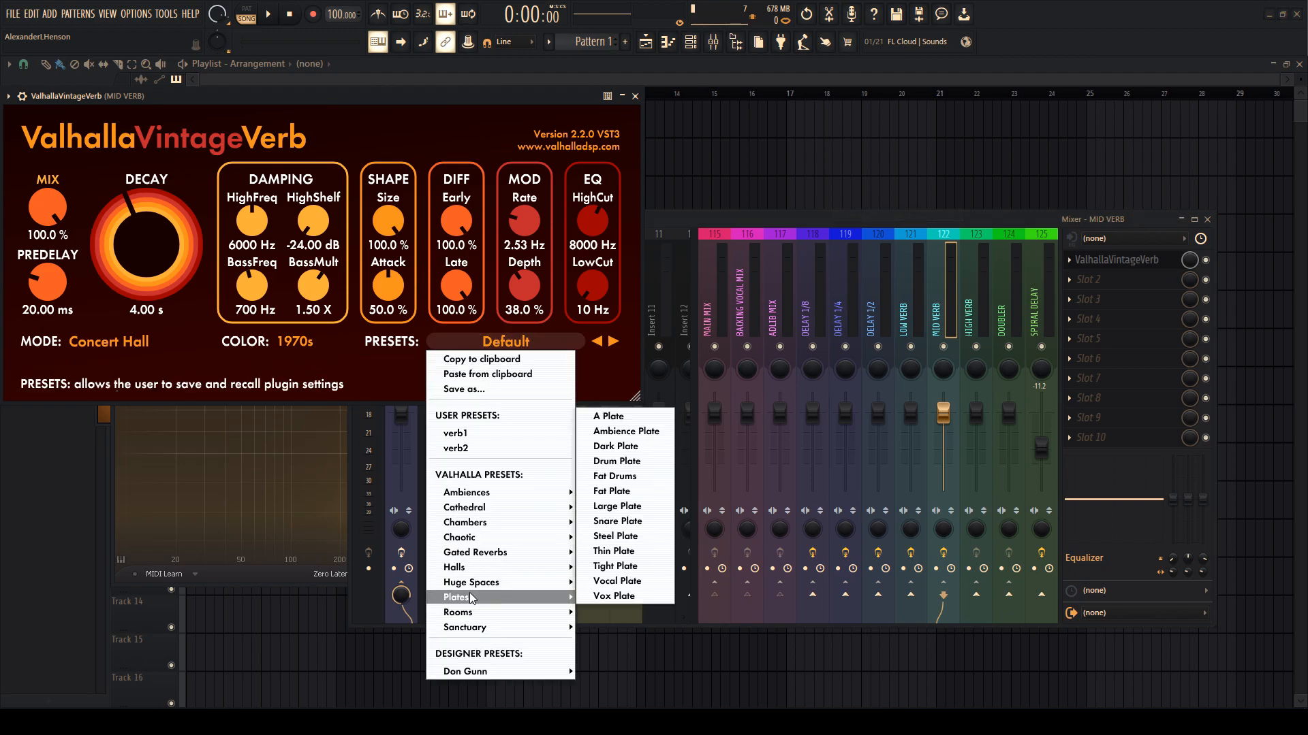
{"action": "left_click", "coordinate": [606, 583]}
{"action": "double_click", "coordinate": [143, 272]}
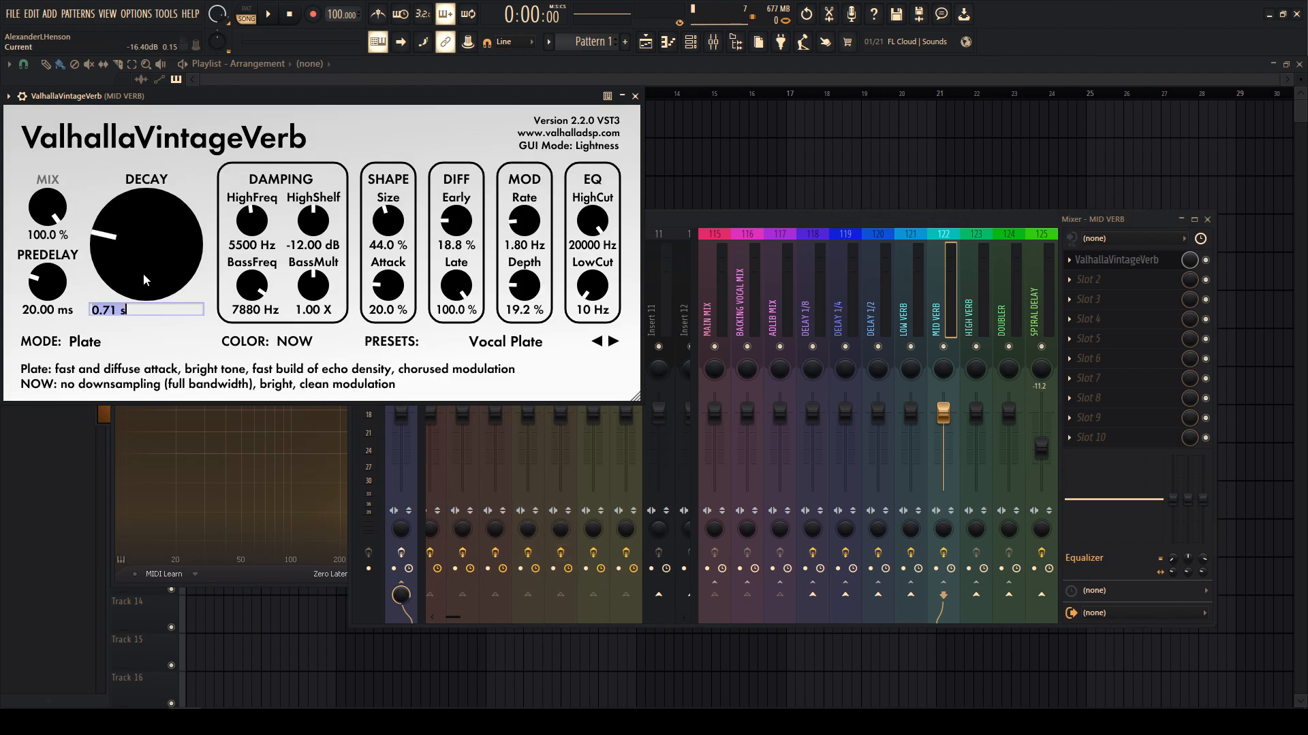
{"action": "type", "text": "3.5"}
{"action": "key", "text": "Return"}
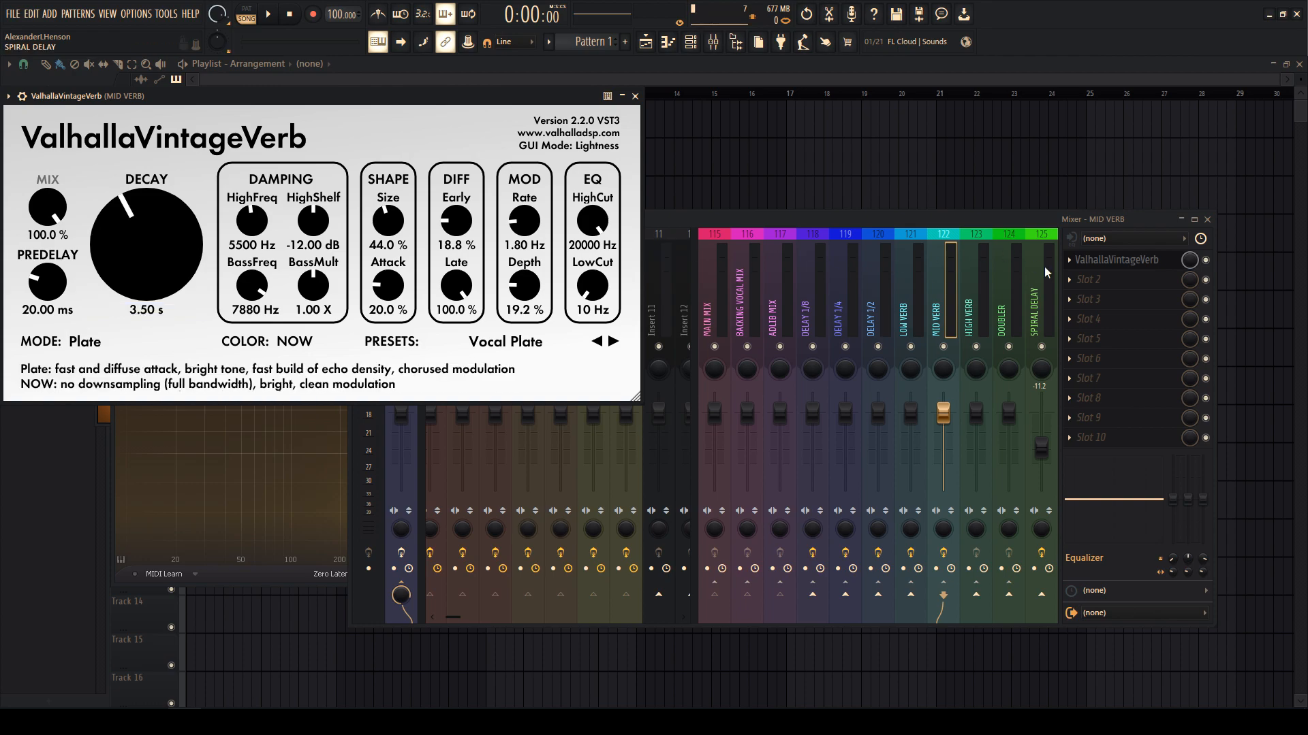
- Load ValhallaVintageVerb on HIGH VERB with the Vox Plate preset and a 4-second decay
{"action": "left_click", "coordinate": [978, 316]}
{"action": "left_click", "coordinate": [1084, 264]}
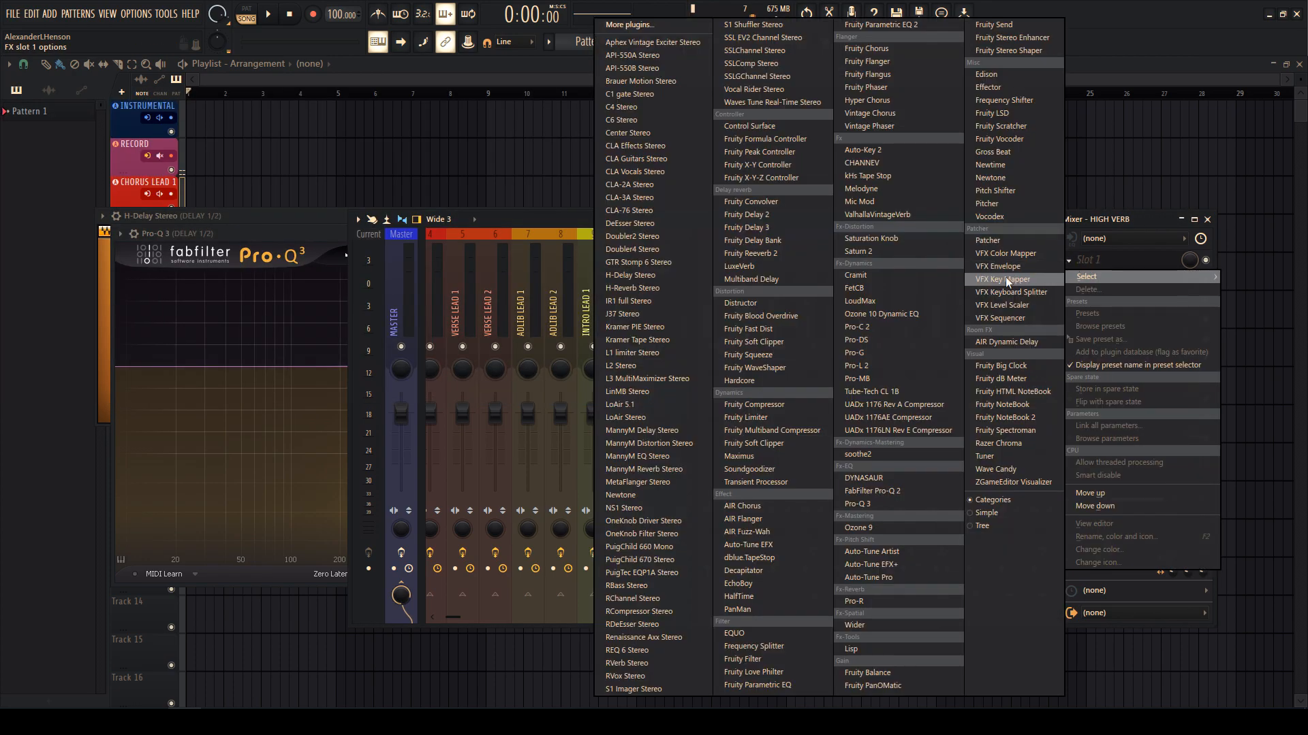
{"action": "left_click", "coordinate": [859, 215]}
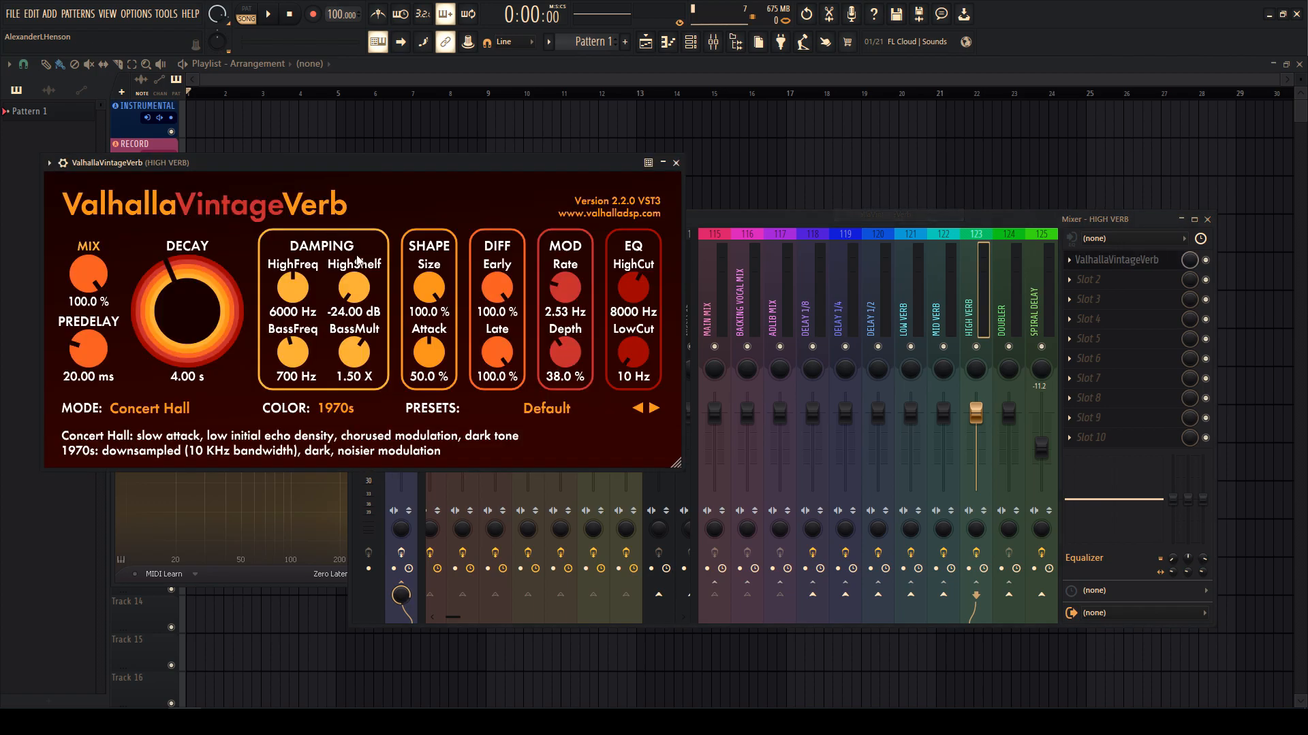
{"action": "left_click", "coordinate": [533, 413]}
{"action": "mouse_move", "coordinate": [497, 316]}
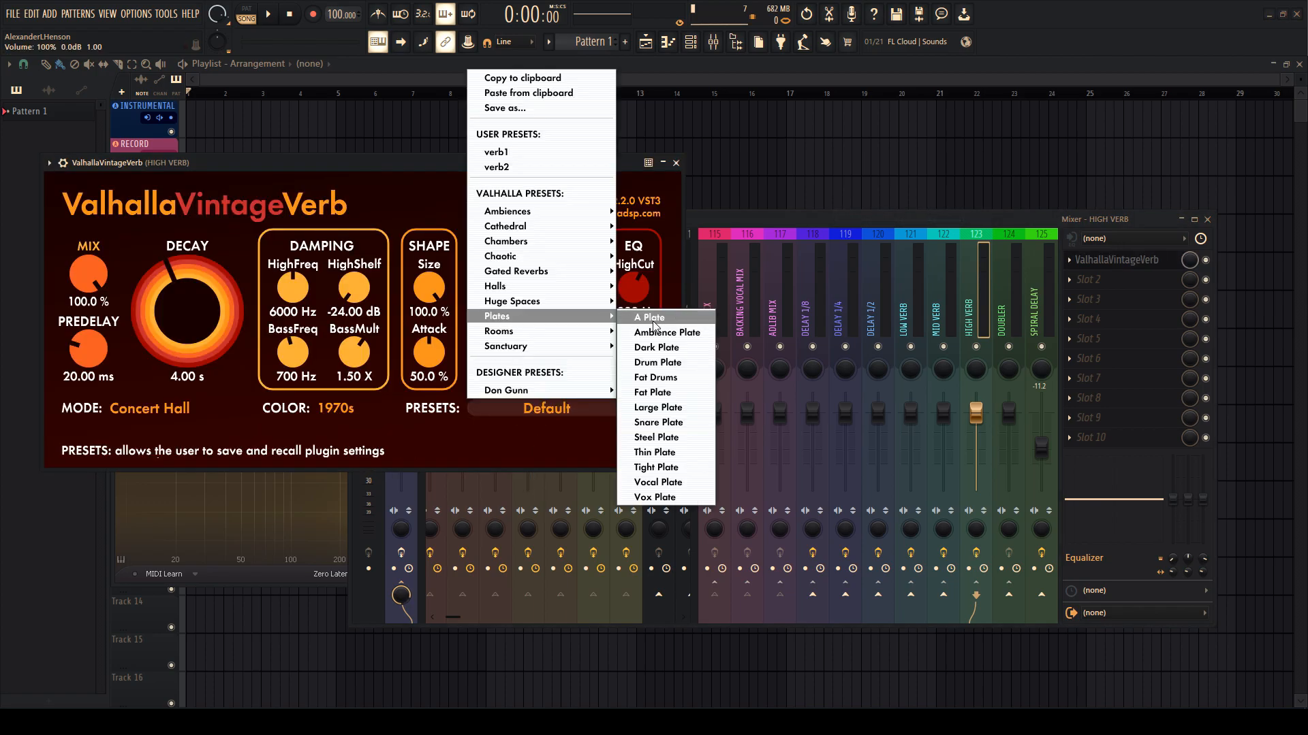
{"action": "left_click", "coordinate": [673, 500]}
{"action": "left_click", "coordinate": [188, 376]}
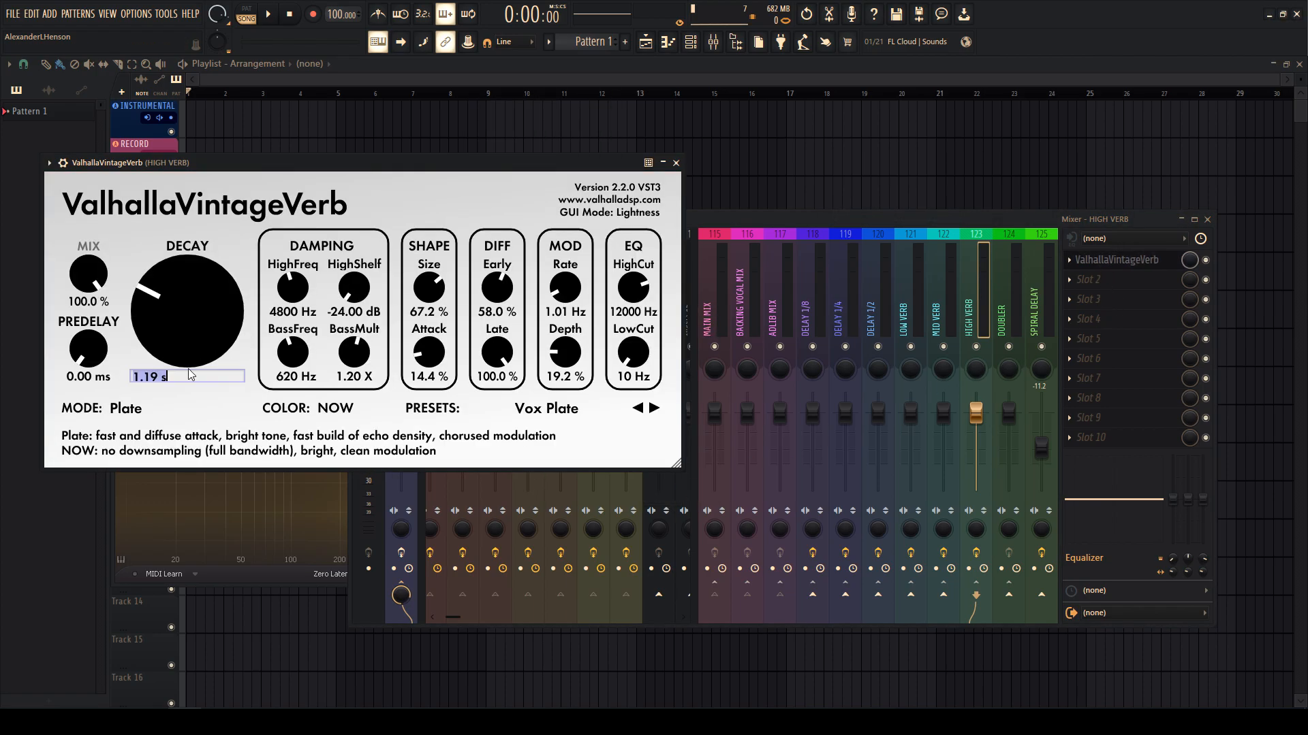
{"action": "type", "text": "4"}
{"action": "key", "text": "Return"}
- Add S1 Imager Stereo after the reverb and widen it to 2.50
{"action": "left_click", "coordinate": [1034, 325]}
{"action": "left_click", "coordinate": [1088, 279]}
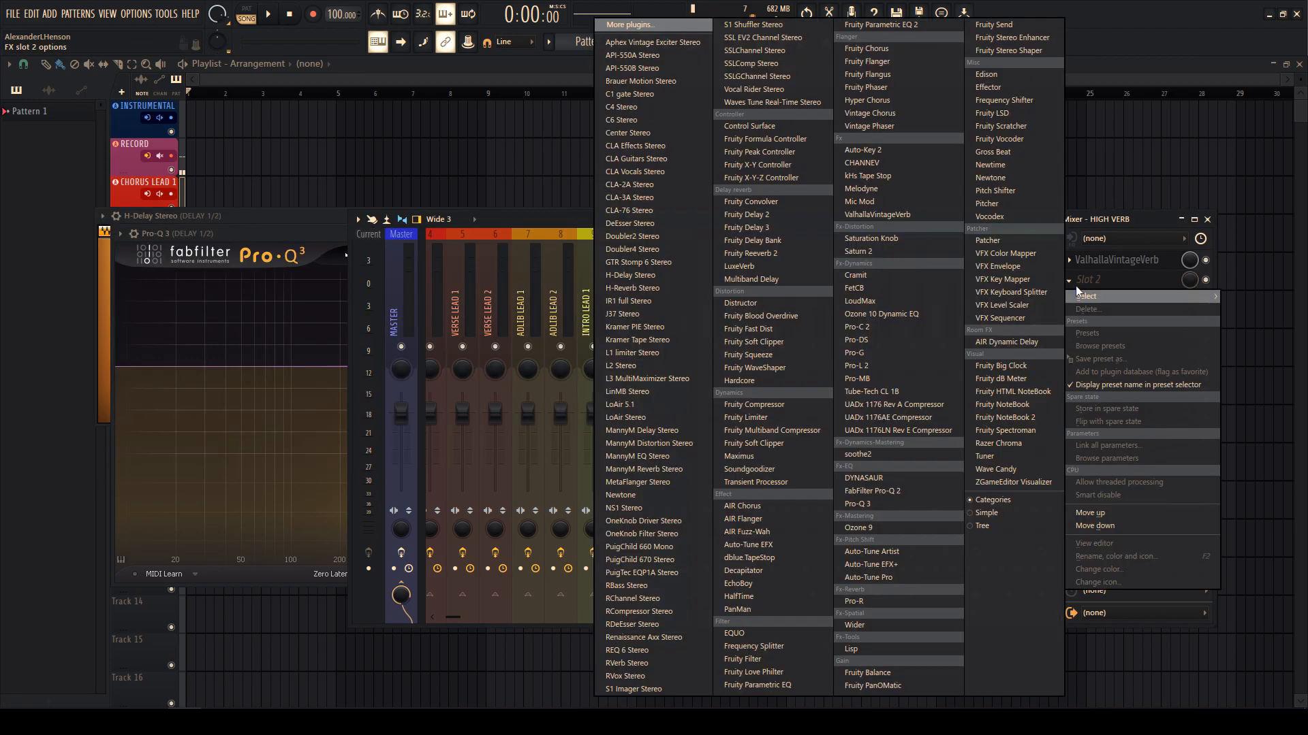
{"action": "left_click", "coordinate": [637, 688]}
{"action": "left_click_drag", "start_coordinate": [81, 243], "coordinate": [81, 207]}
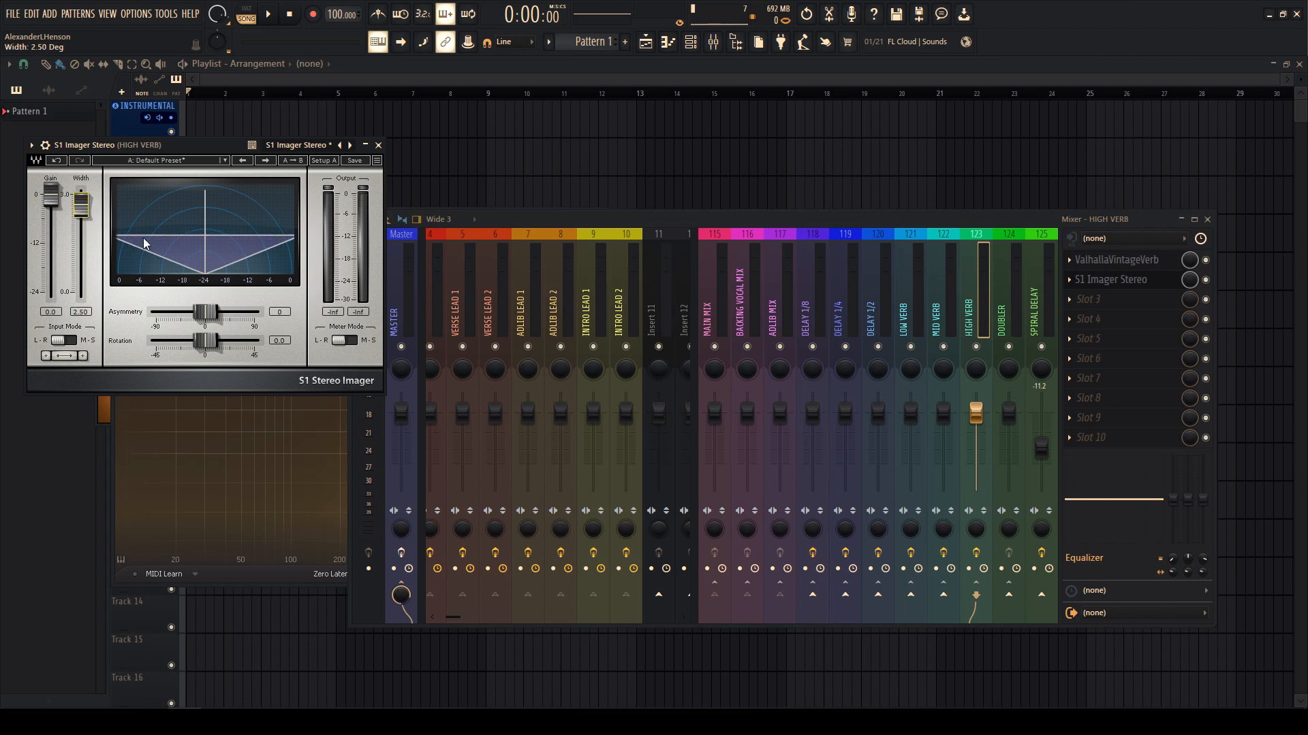
{"action": "key", "text": "Escape"}
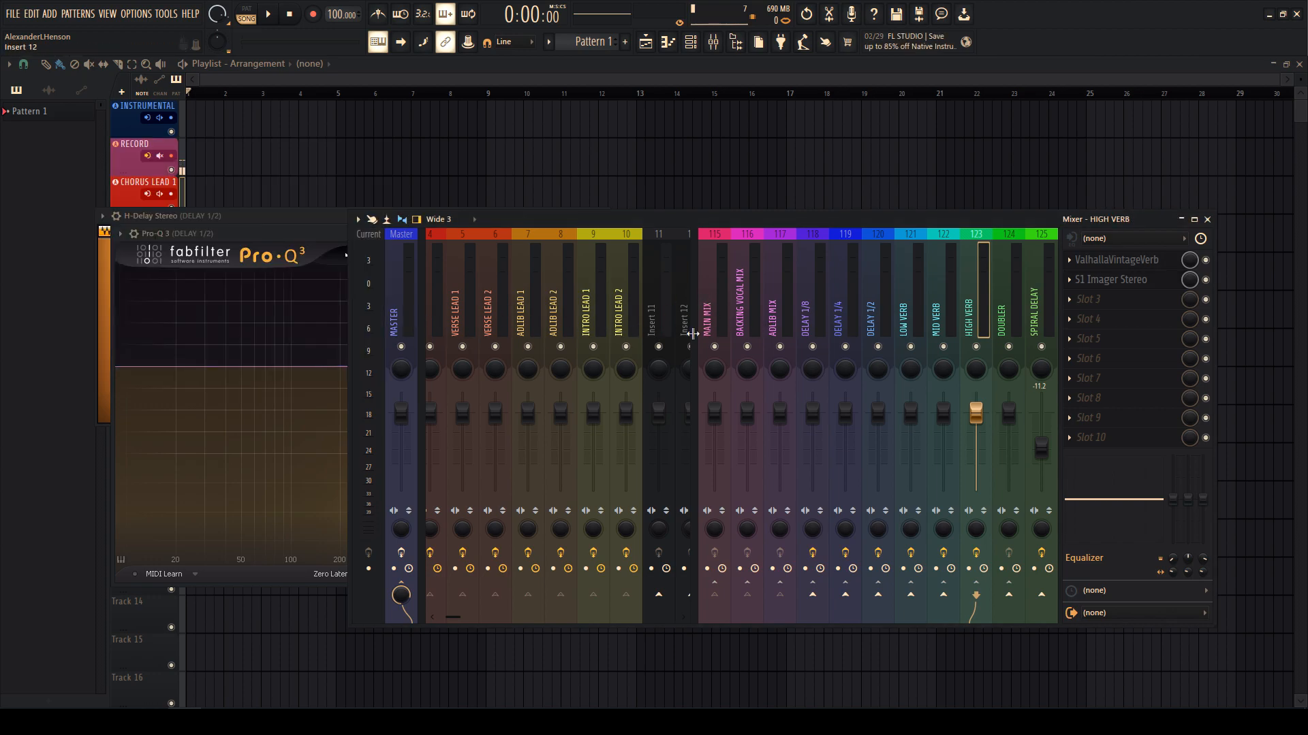
- Select the ADLIB MIX and BACKING VOCAL MIX tracks and bring the H-Delay window forward
{"action": "left_click", "coordinate": [766, 312]}
{"action": "left_click", "coordinate": [753, 309]}
{"action": "left_click", "coordinate": [302, 219]}
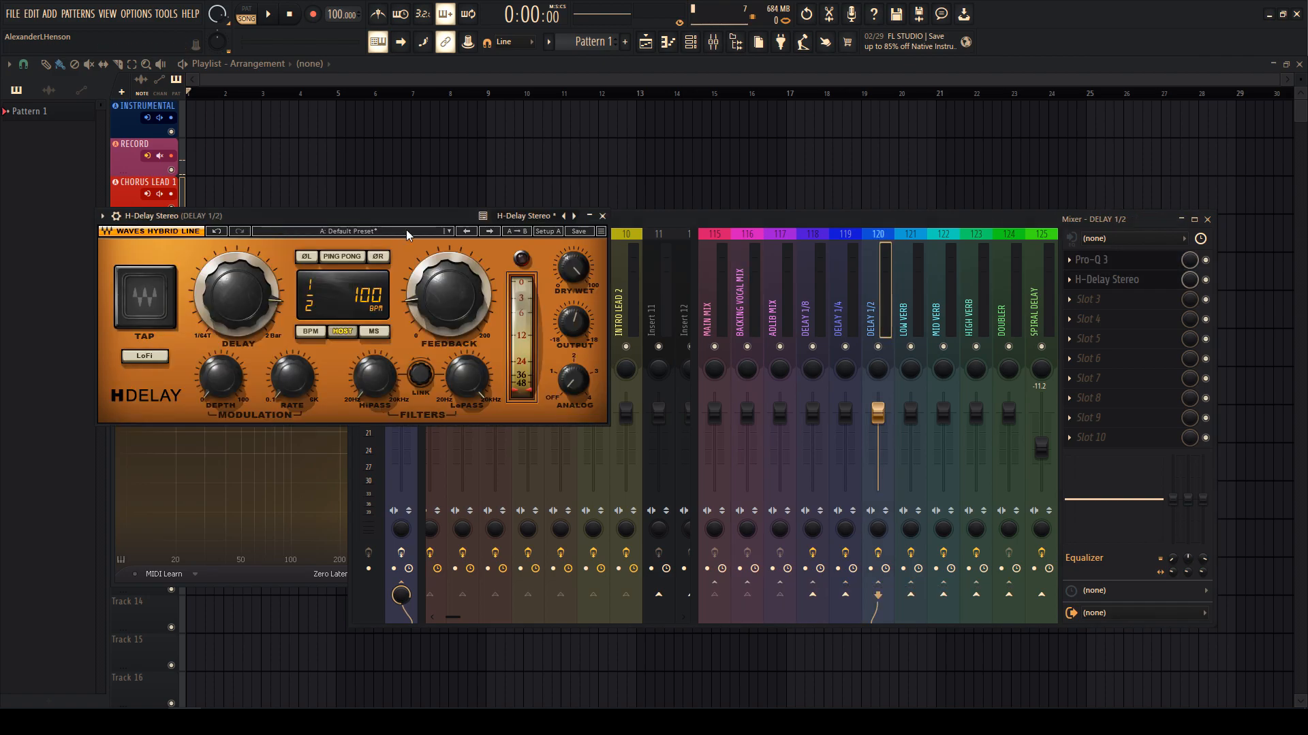
- Close the leftover H-Delay and Pro-Q 3 windows and load Pro-Q 3 into MAIN MIX slot 1
{"action": "left_click", "coordinate": [602, 216]}
{"action": "key", "text": "Escape"}
{"action": "left_click", "coordinate": [732, 304]}
{"action": "left_click", "coordinate": [1130, 253]}
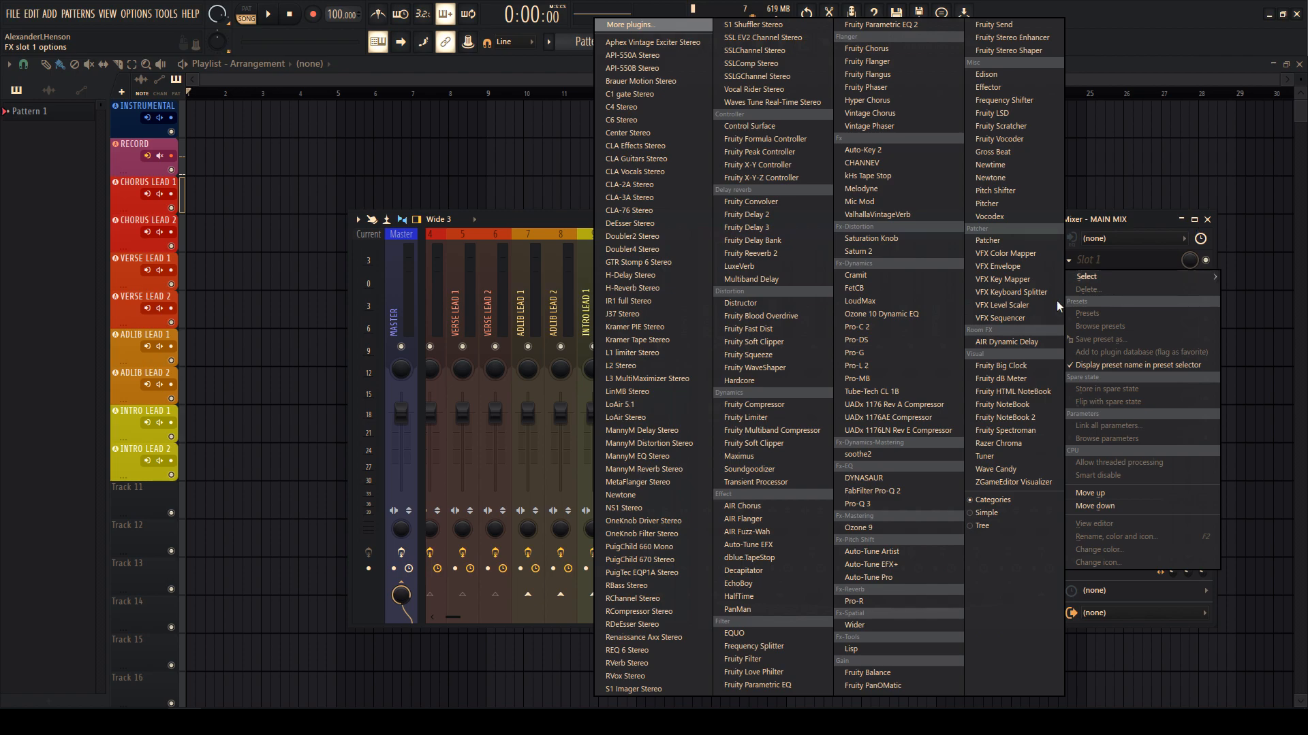
{"action": "left_click", "coordinate": [886, 504]}
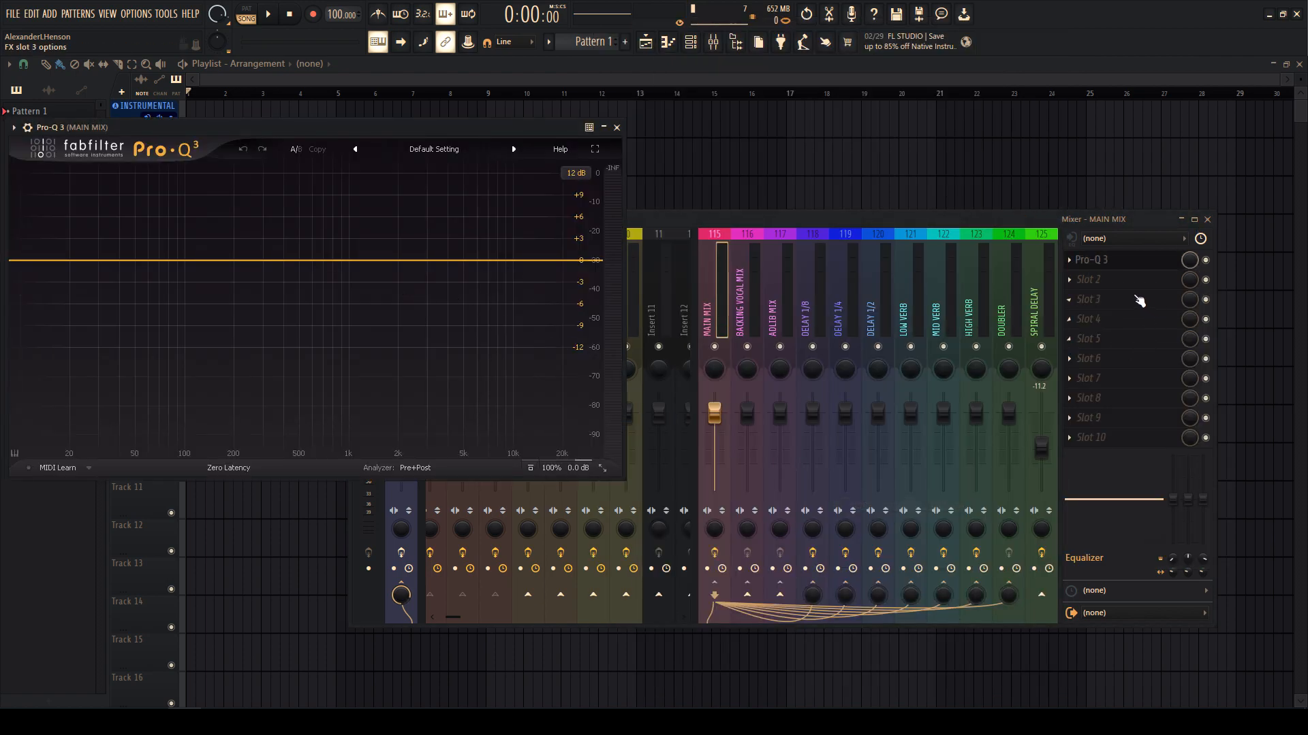
- Add a second Pro-Q 3 in MAIN MIX slot 2 and close the plugin windows
{"action": "left_click", "coordinate": [1131, 279]}
{"action": "left_click", "coordinate": [858, 504]}
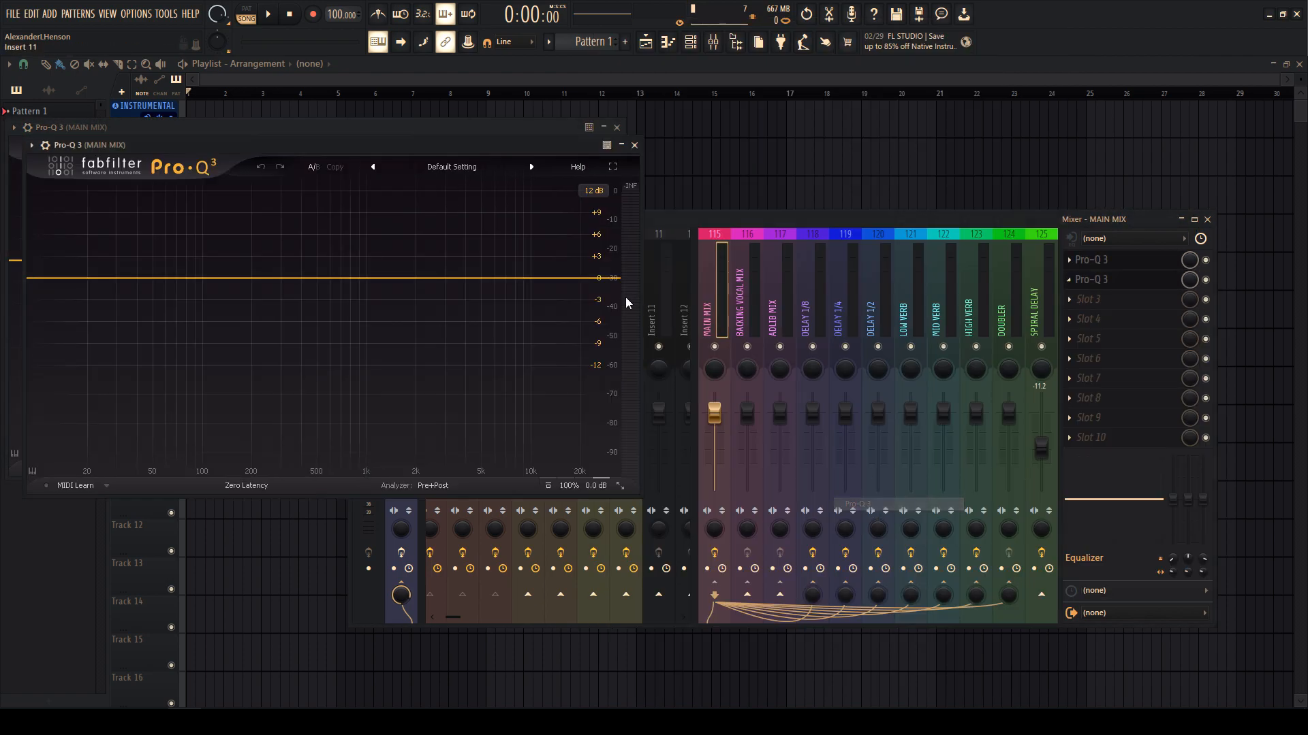
{"action": "key", "text": "Escape"}
{"action": "key", "text": "Escape"}
{"action": "key", "text": "Escape"}
{"action": "left_click", "coordinate": [713, 43]}
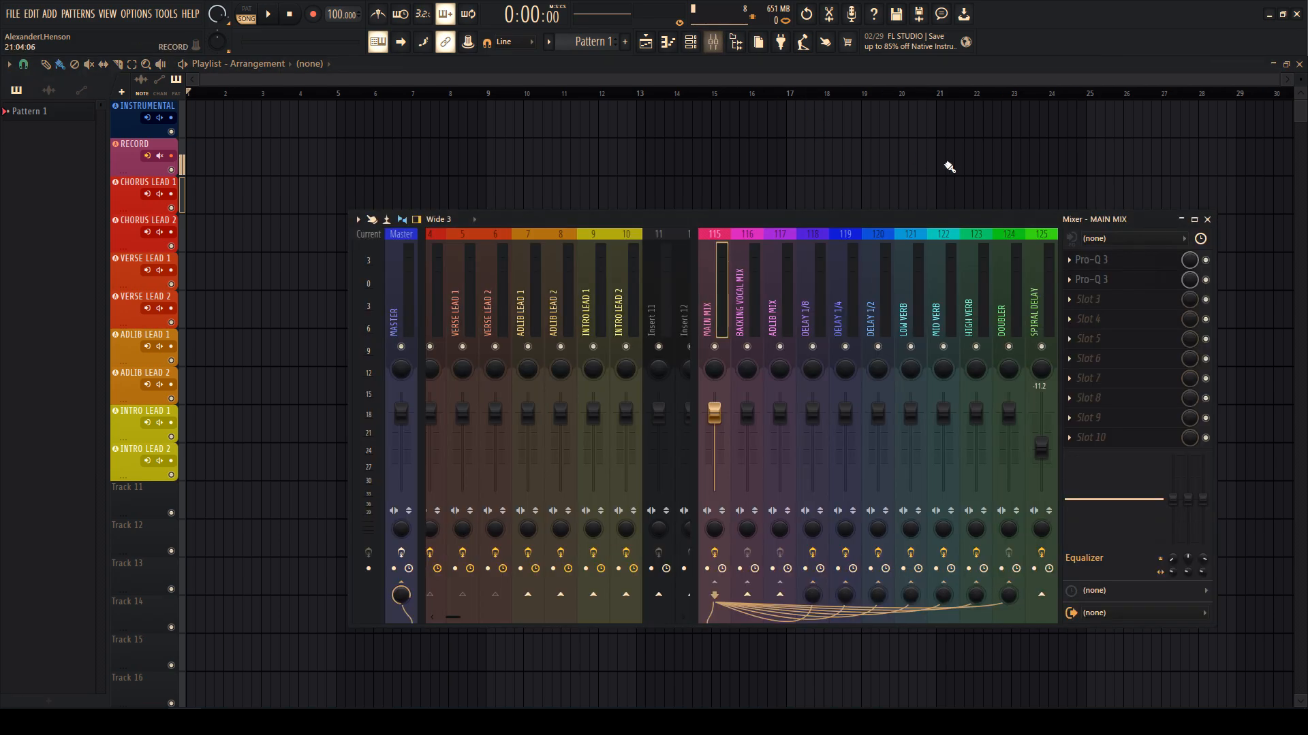
{"action": "left_click", "coordinate": [1085, 300]}
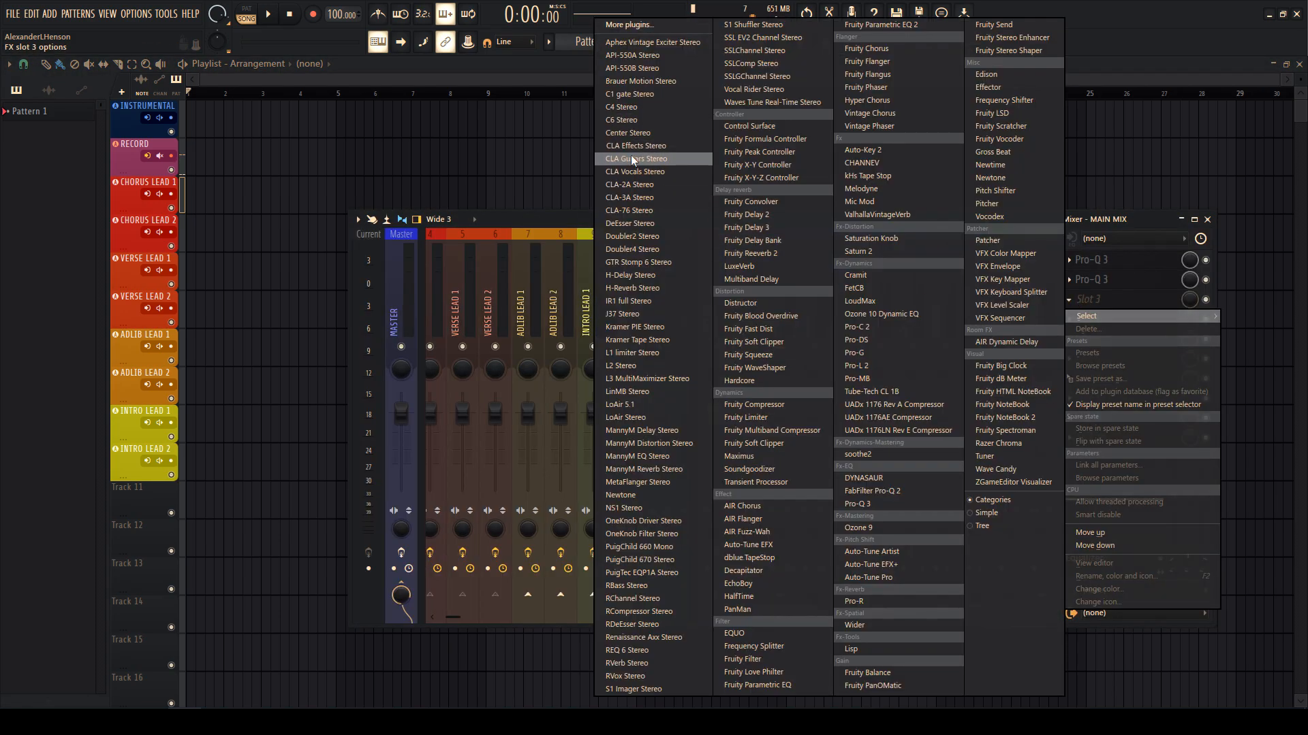
- Load C4 Stereo into MAIN MIX slot 3 and audition its Pop vocal and Pensado Vocal presets
{"action": "left_click", "coordinate": [615, 109]}
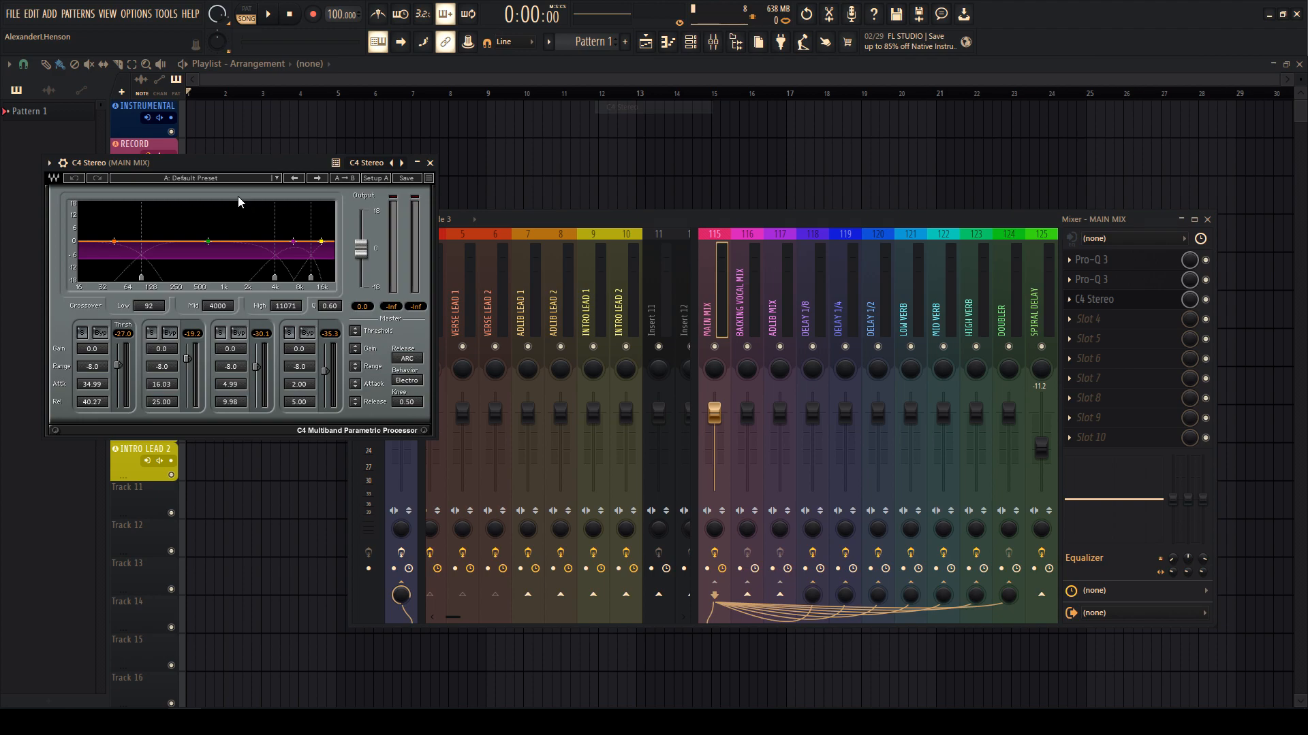
{"action": "left_click", "coordinate": [225, 178]}
{"action": "left_click", "coordinate": [252, 395]}
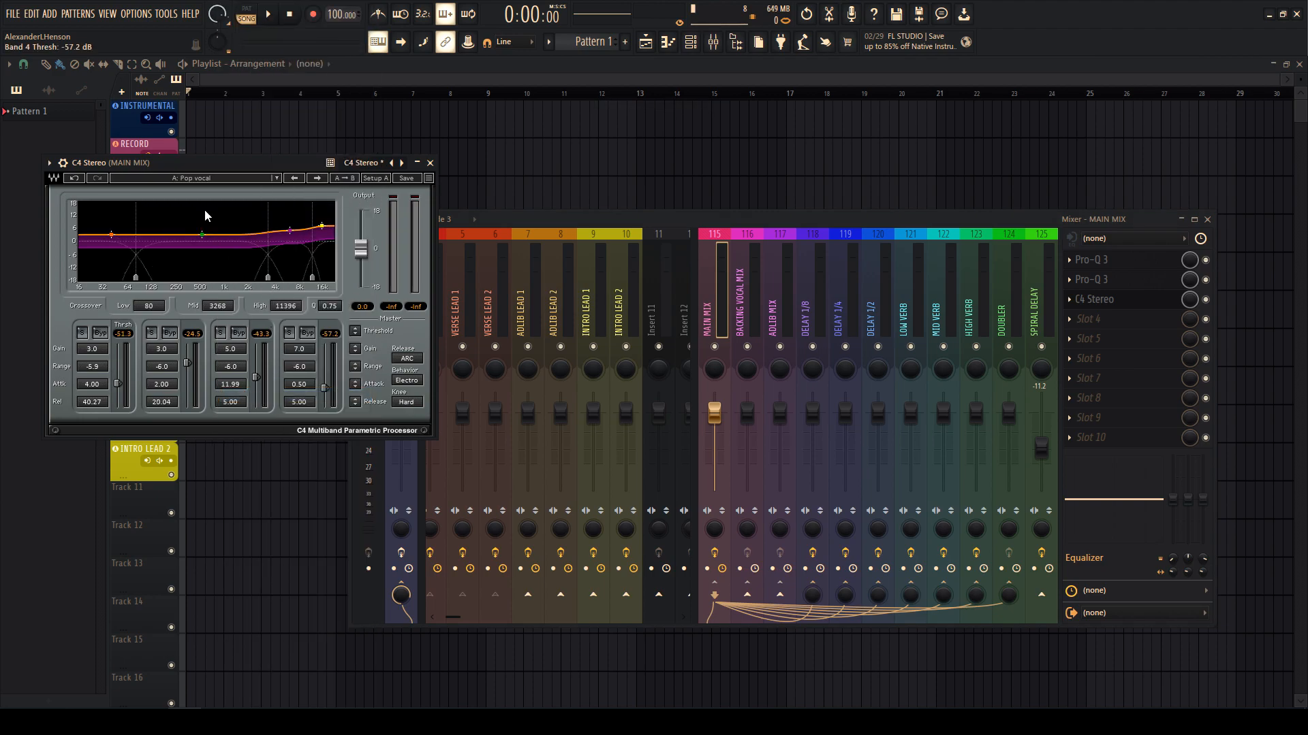
{"action": "left_click", "coordinate": [211, 179]}
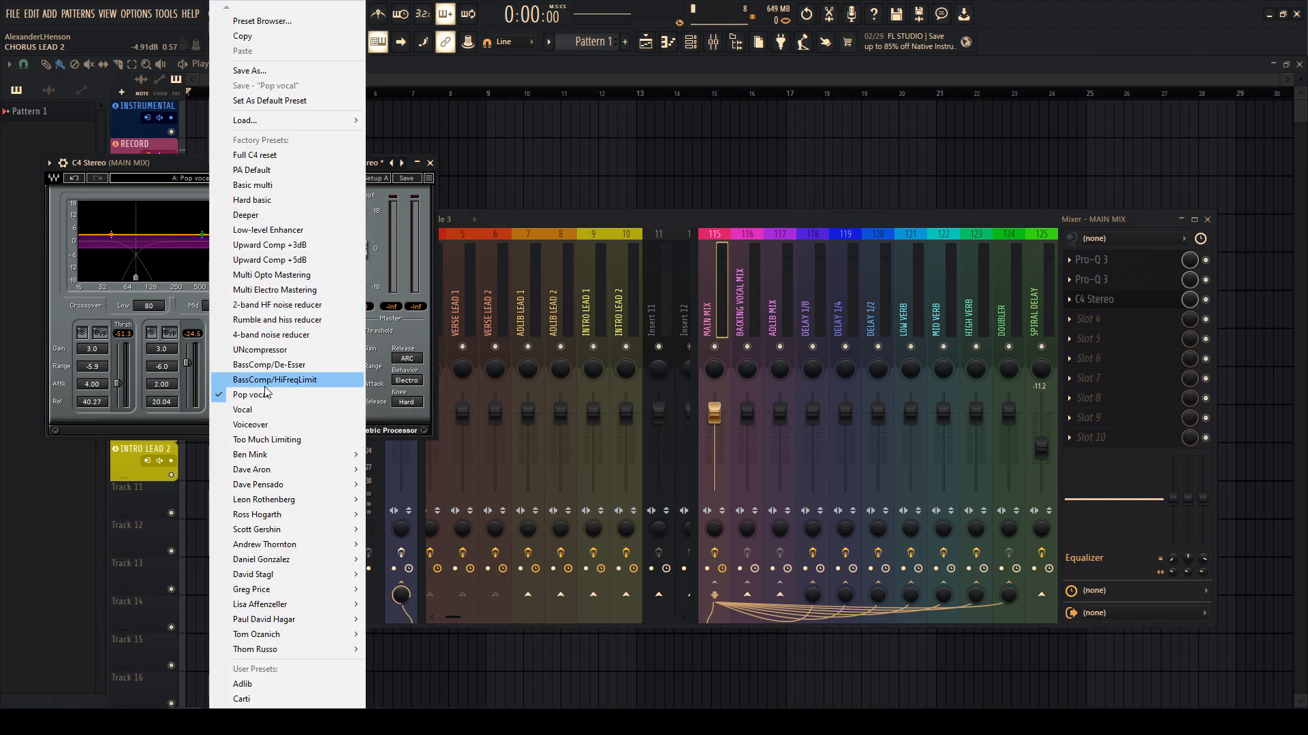
{"action": "mouse_move", "coordinate": [256, 563]}
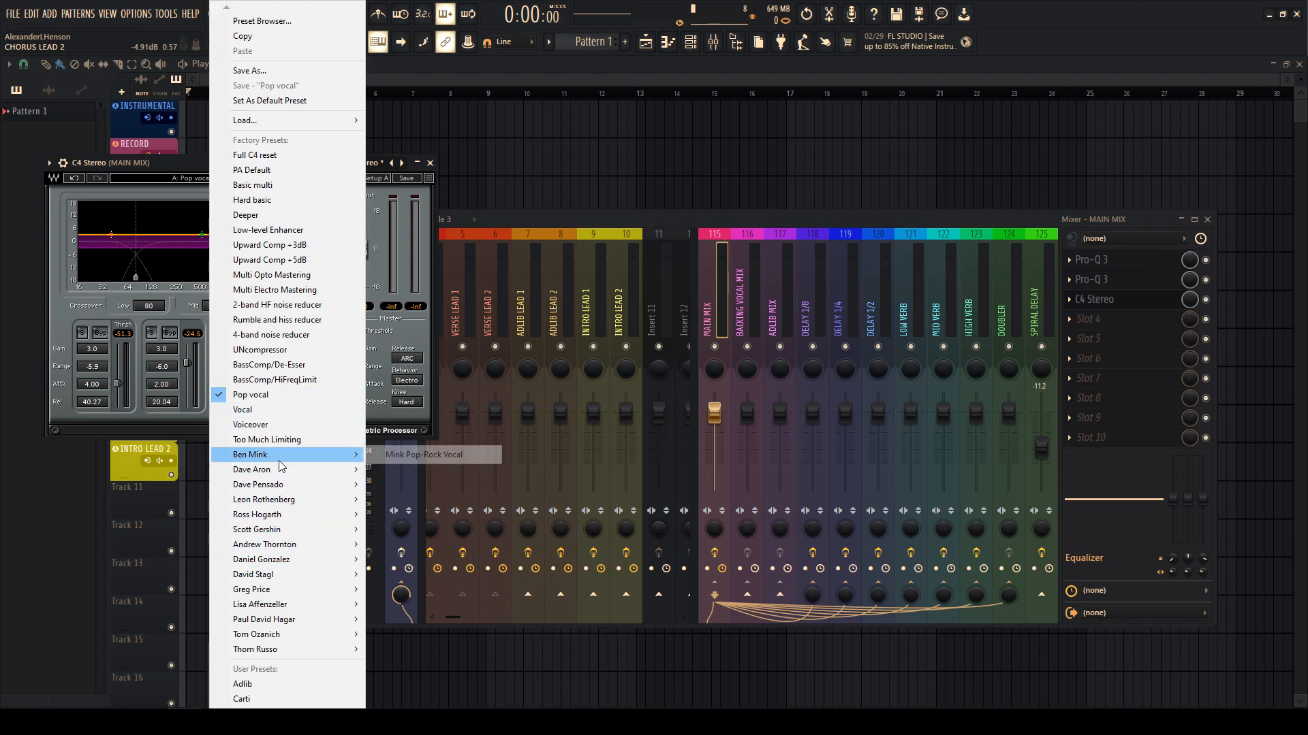
{"action": "mouse_move", "coordinate": [276, 486]}
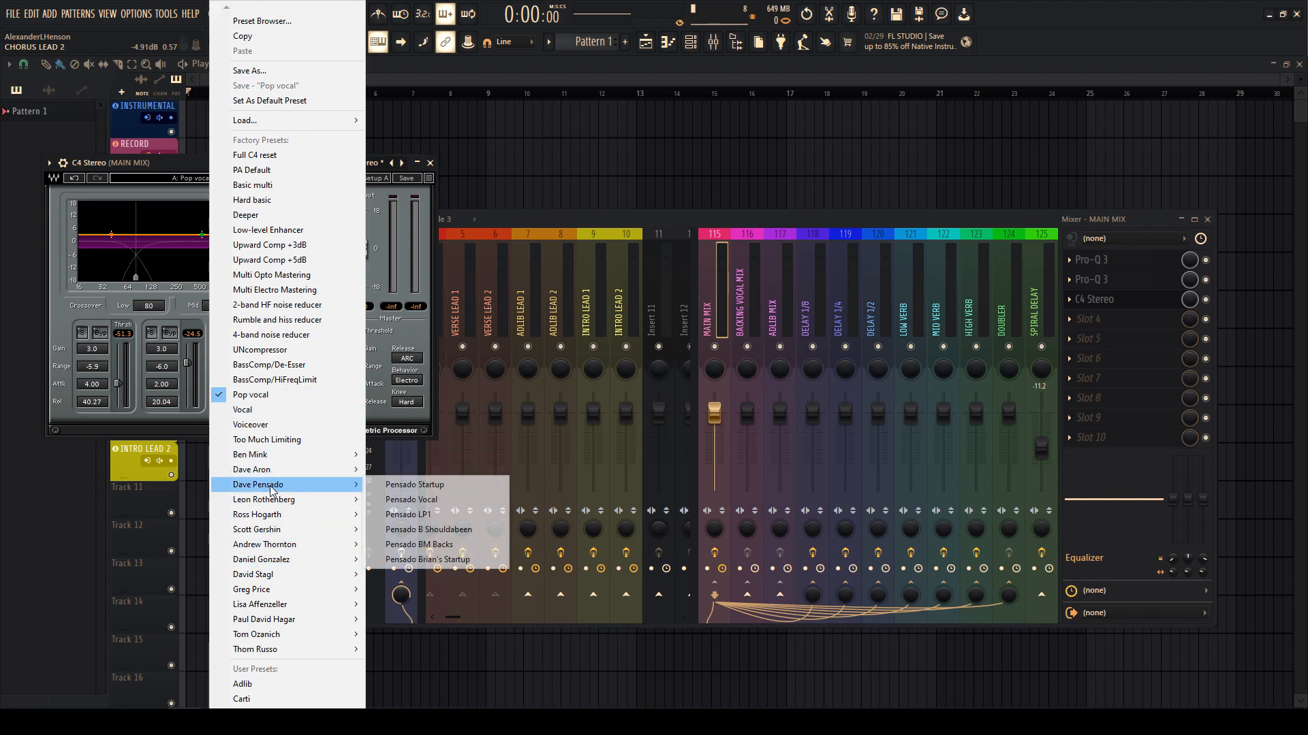
{"action": "left_click", "coordinate": [409, 504]}
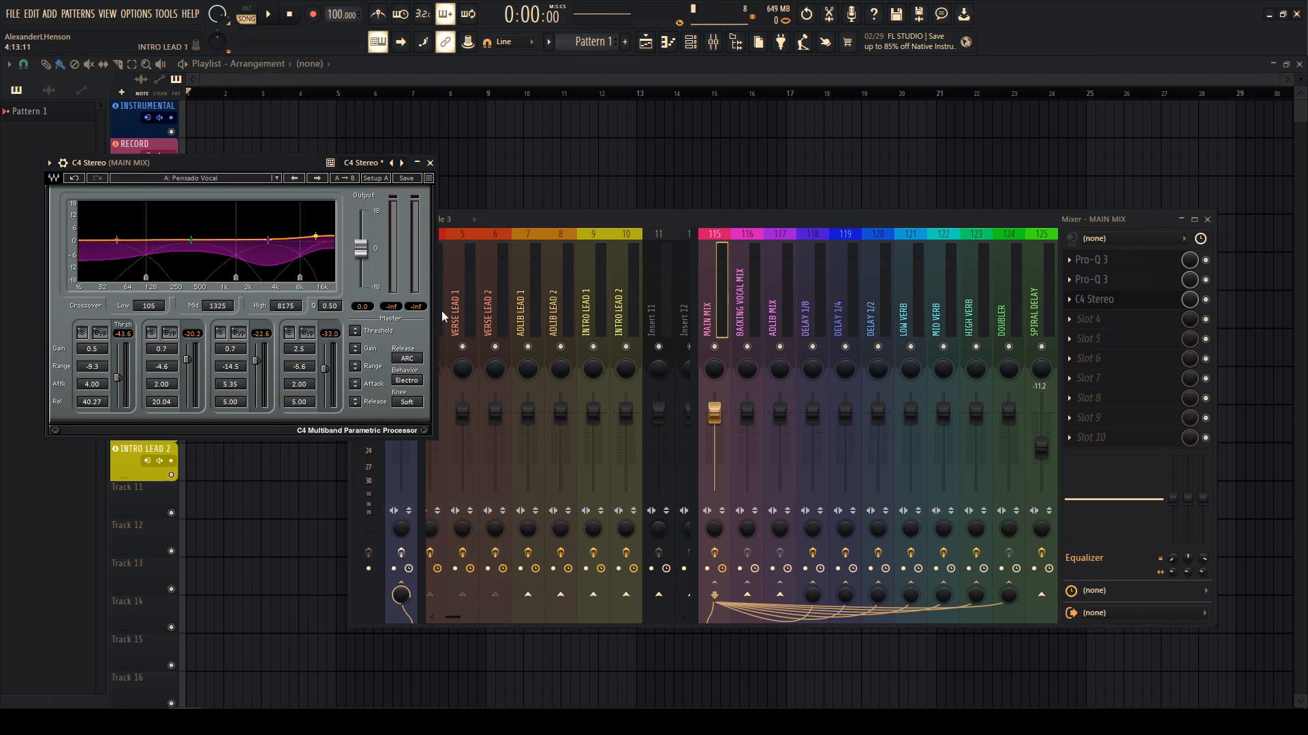
{"action": "left_click", "coordinate": [219, 186]}
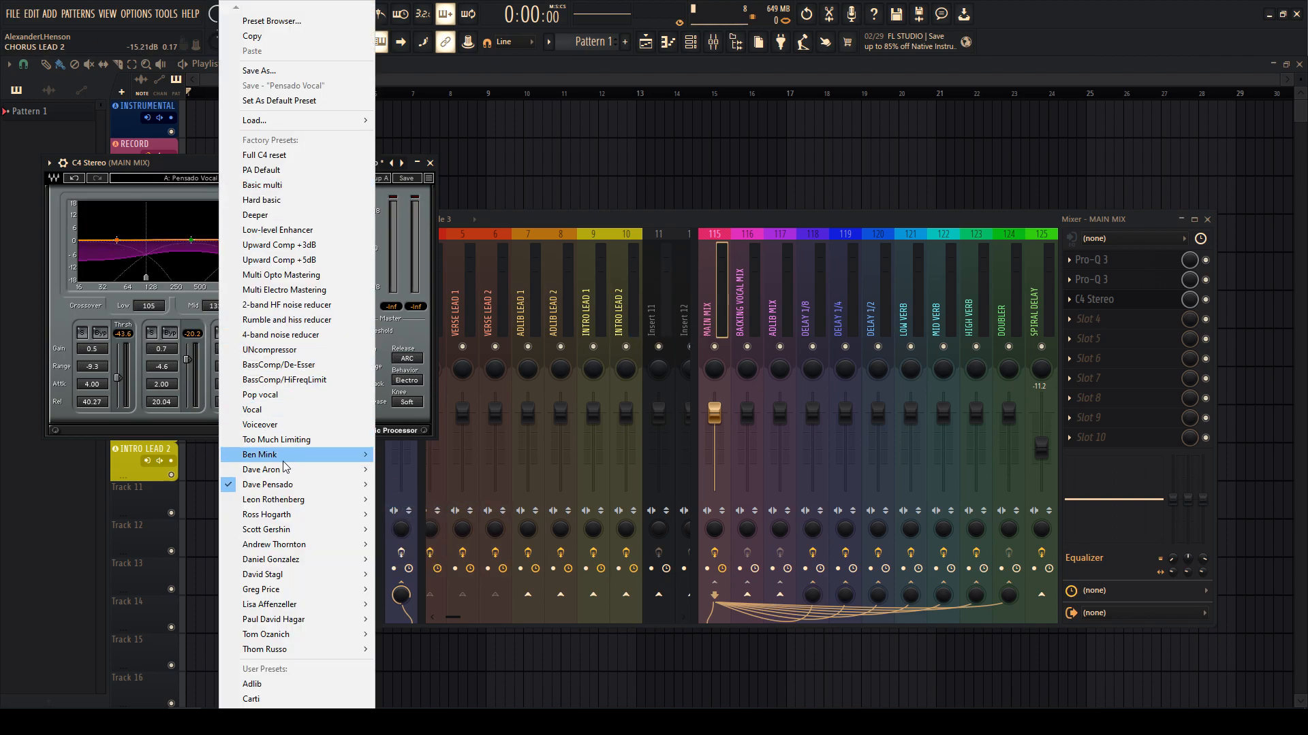
{"action": "left_click", "coordinate": [269, 386]}
{"action": "left_click", "coordinate": [1094, 299]}
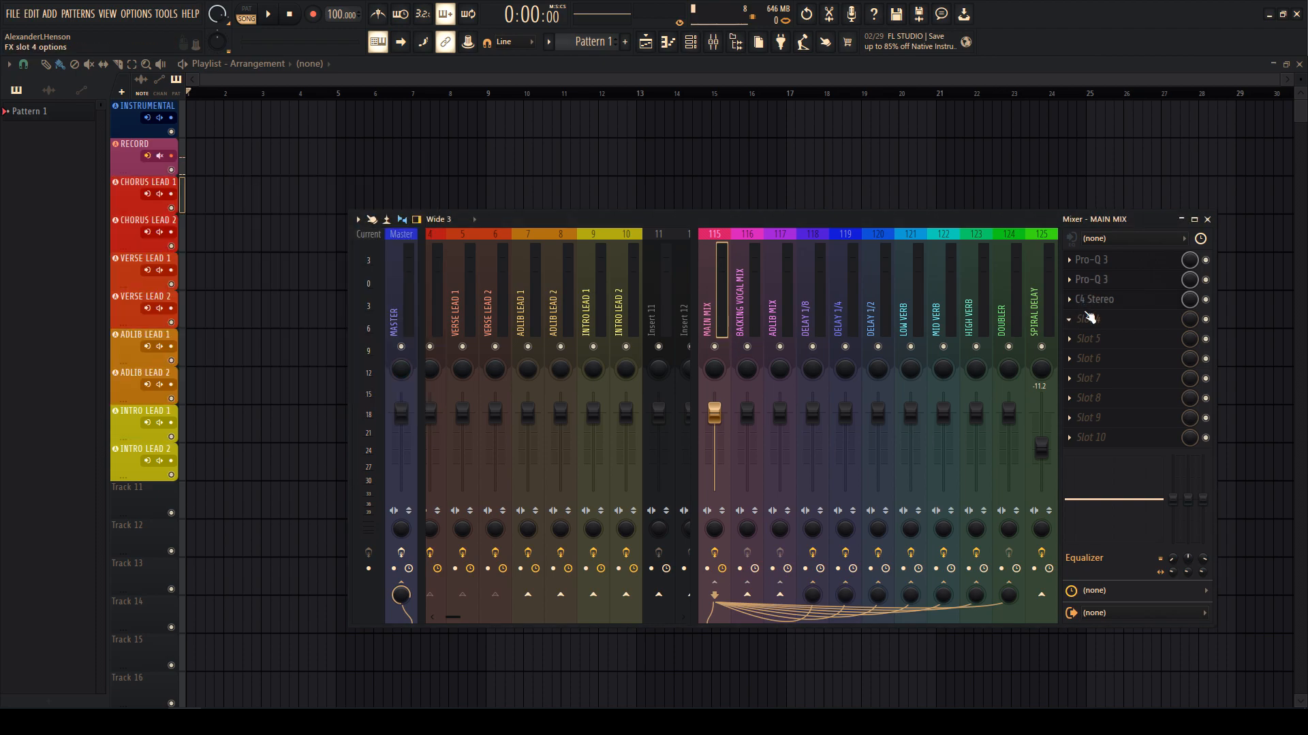
{"action": "left_click", "coordinate": [1088, 318]}
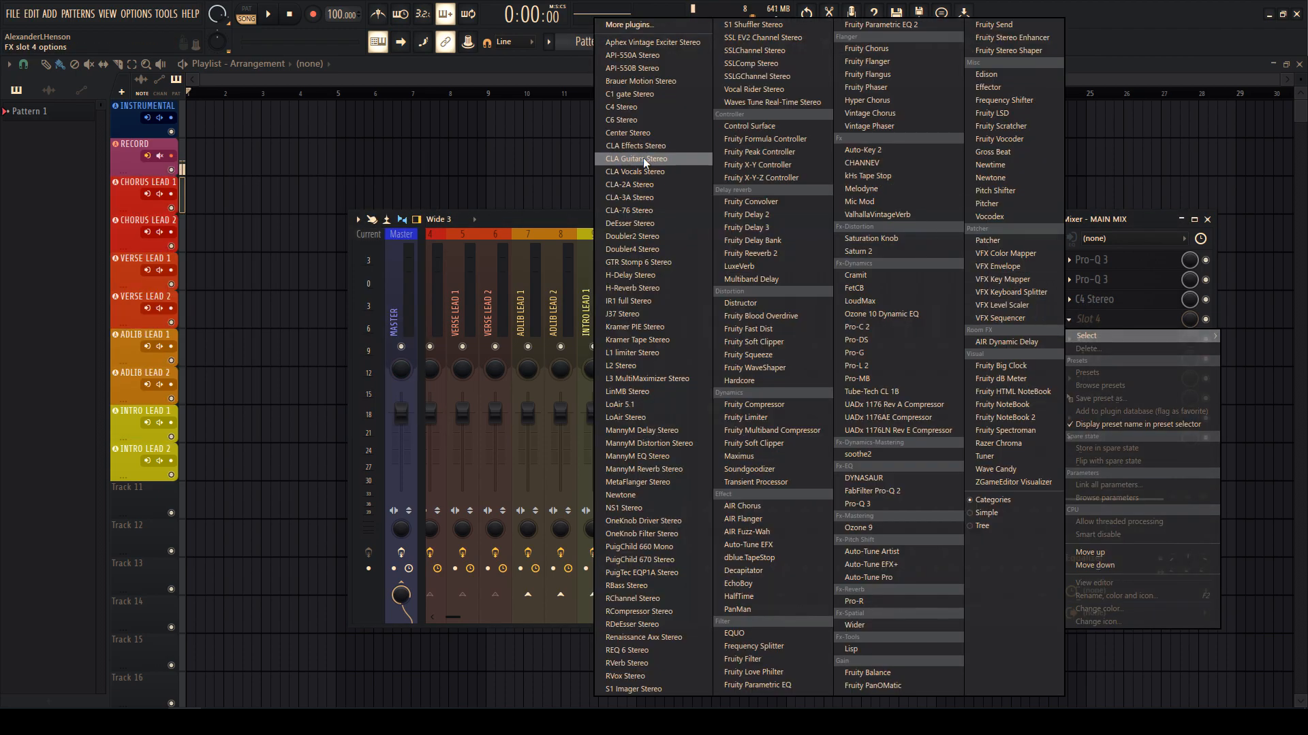
- Put DeEsser Stereo in MAIN MIX slot 4 with a lowered threshold
{"action": "left_click", "coordinate": [639, 223]}
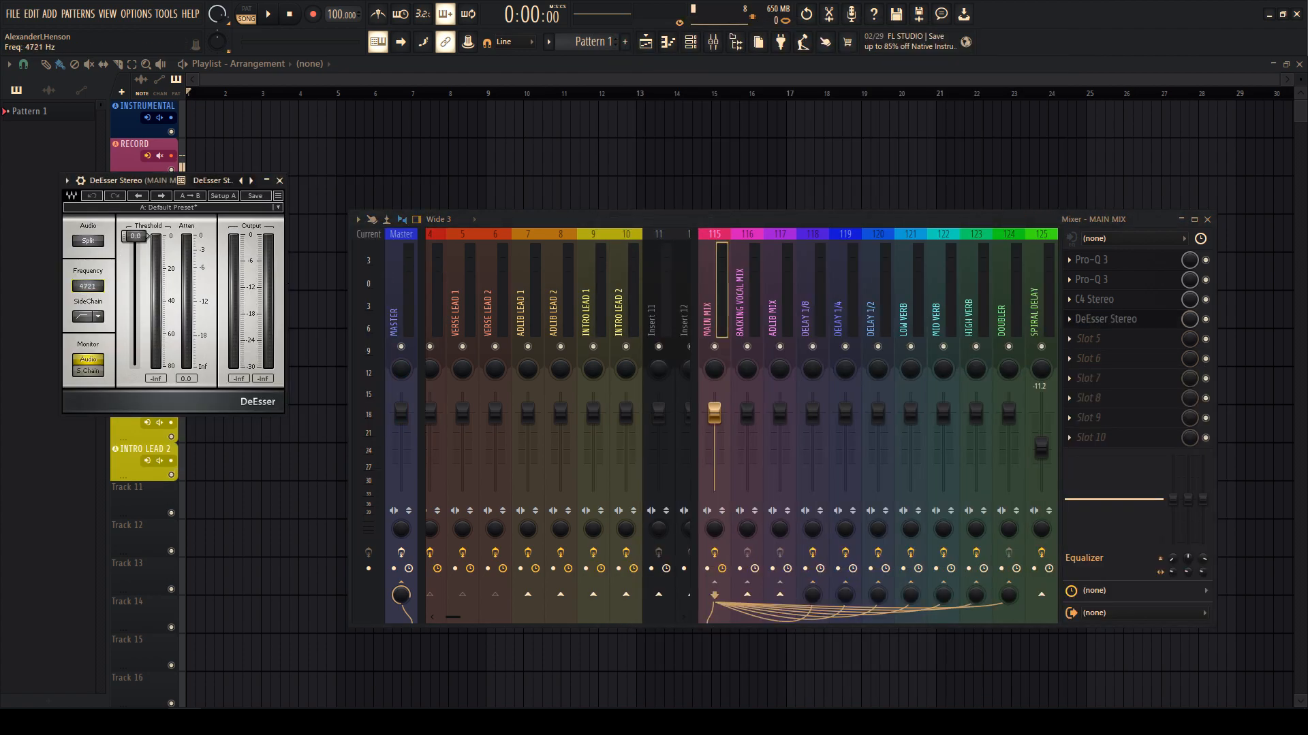
{"action": "left_click_drag", "start_coordinate": [138, 240], "coordinate": [136, 281]}
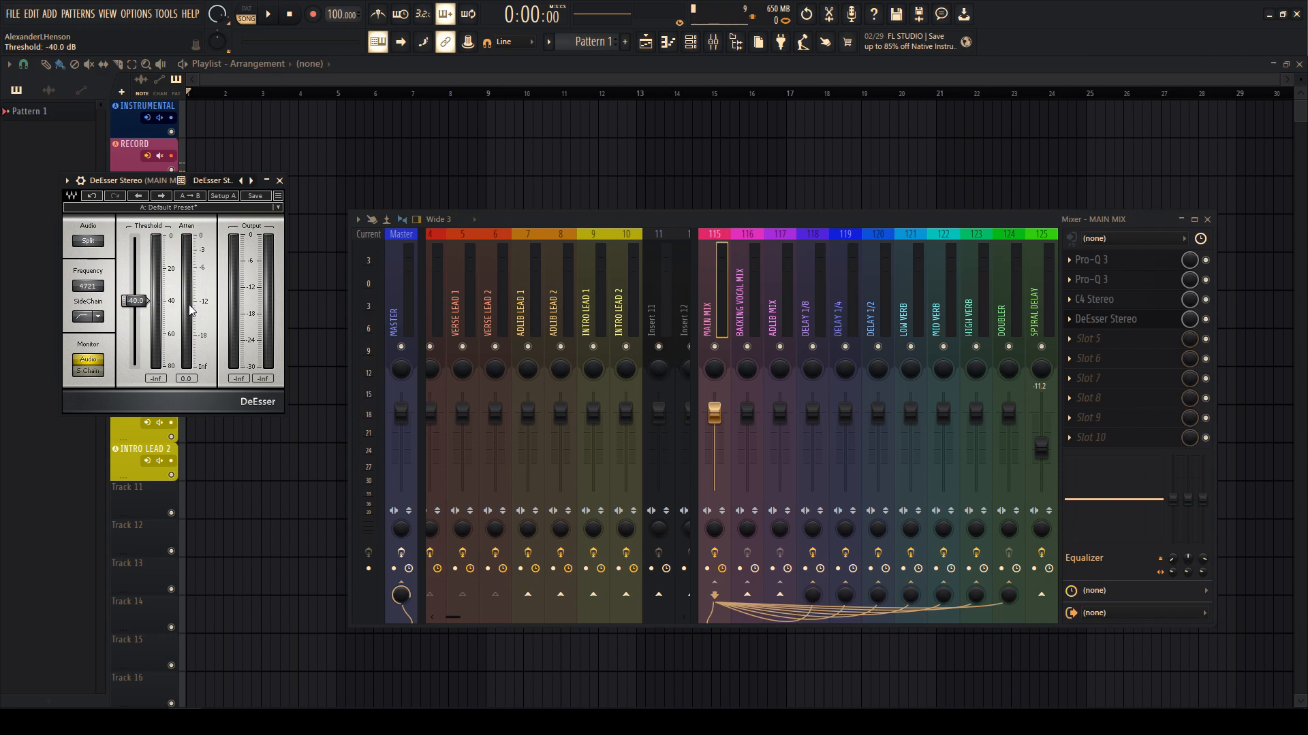
{"action": "left_click", "coordinate": [1073, 336]}
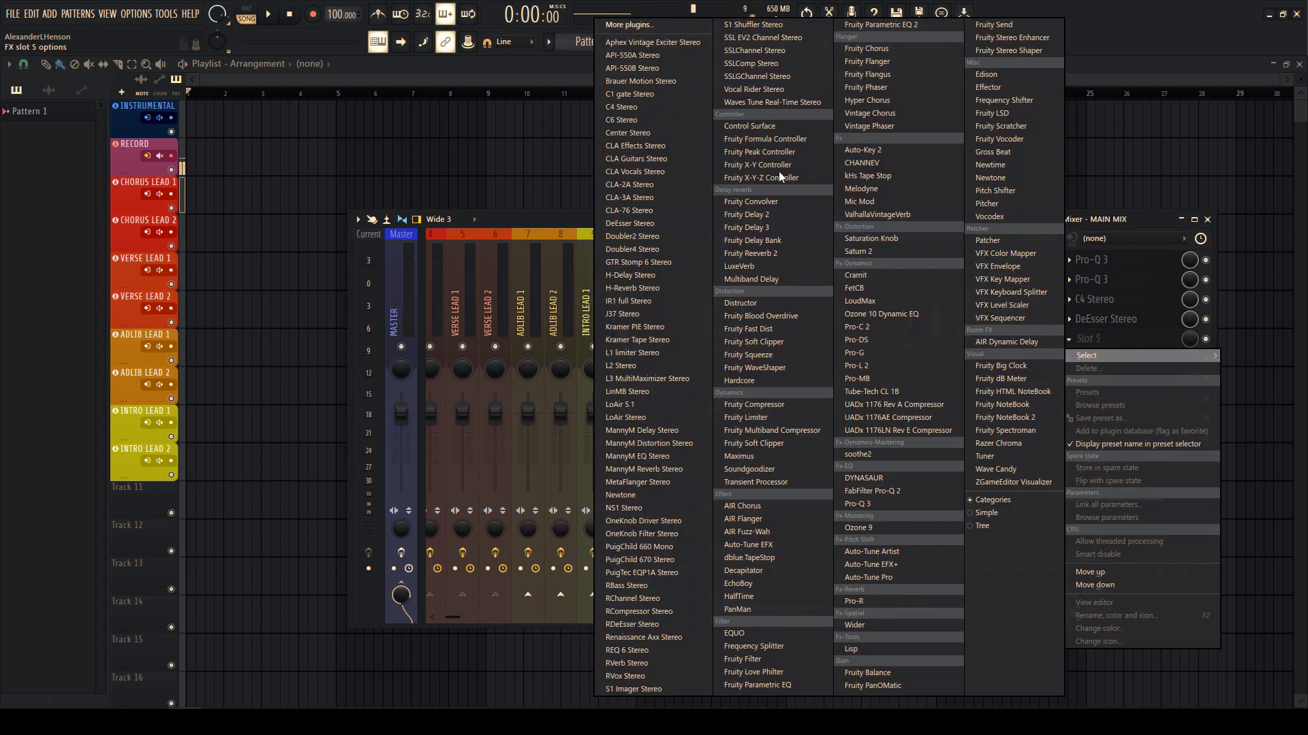
- Add SSLChannel Stereo in slot 5 using the Lead Vox preset
{"action": "left_click", "coordinate": [746, 49]}
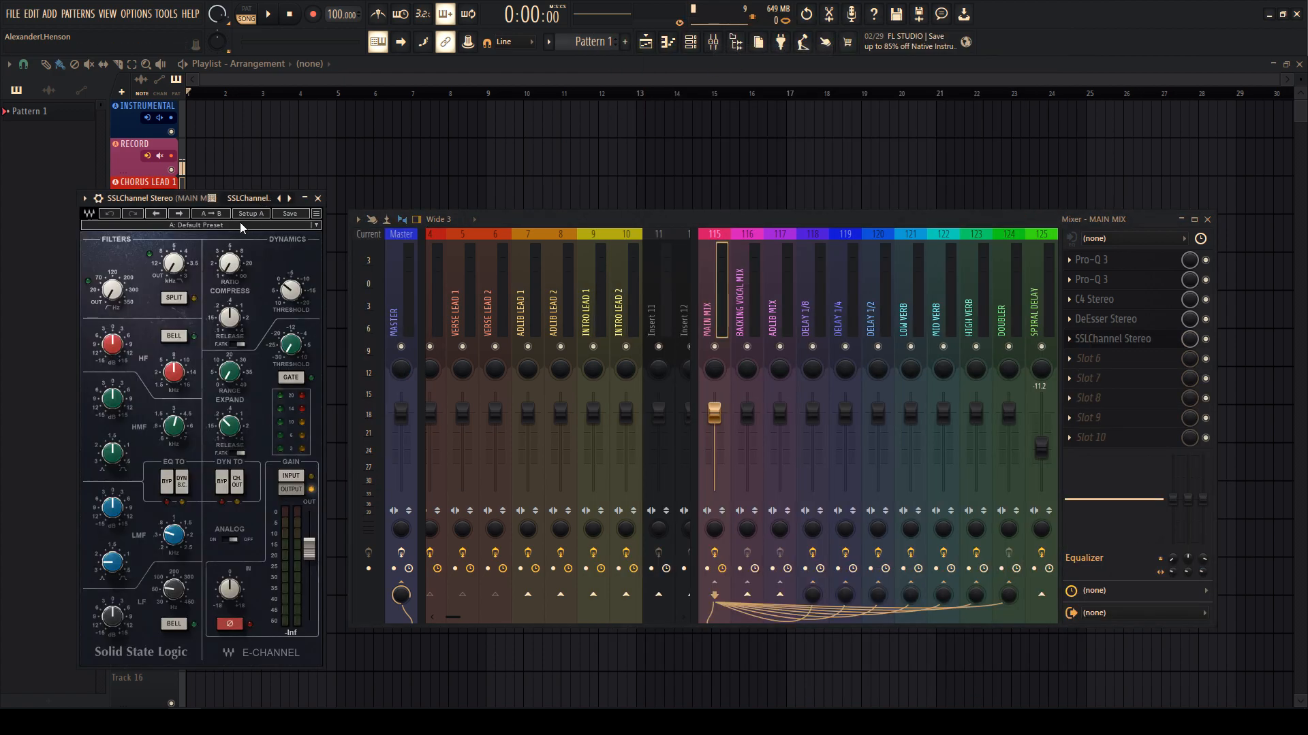
{"action": "left_click", "coordinate": [243, 226]}
{"action": "left_click", "coordinate": [288, 307]}
{"action": "key", "text": "Escape"}
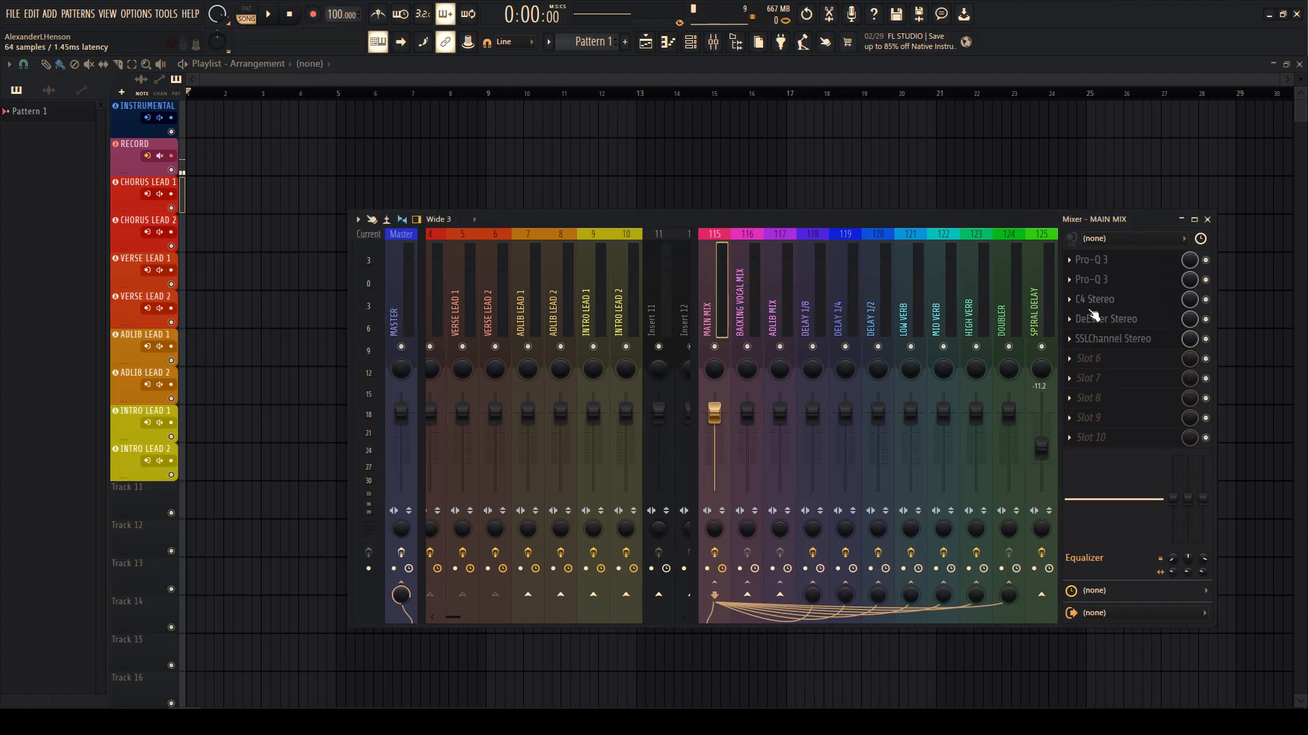
- Add the UADx 1176LN compressor in slot 6 with the Lead Vocal preset
{"action": "left_click", "coordinate": [1089, 358]}
{"action": "left_click", "coordinate": [897, 431]}
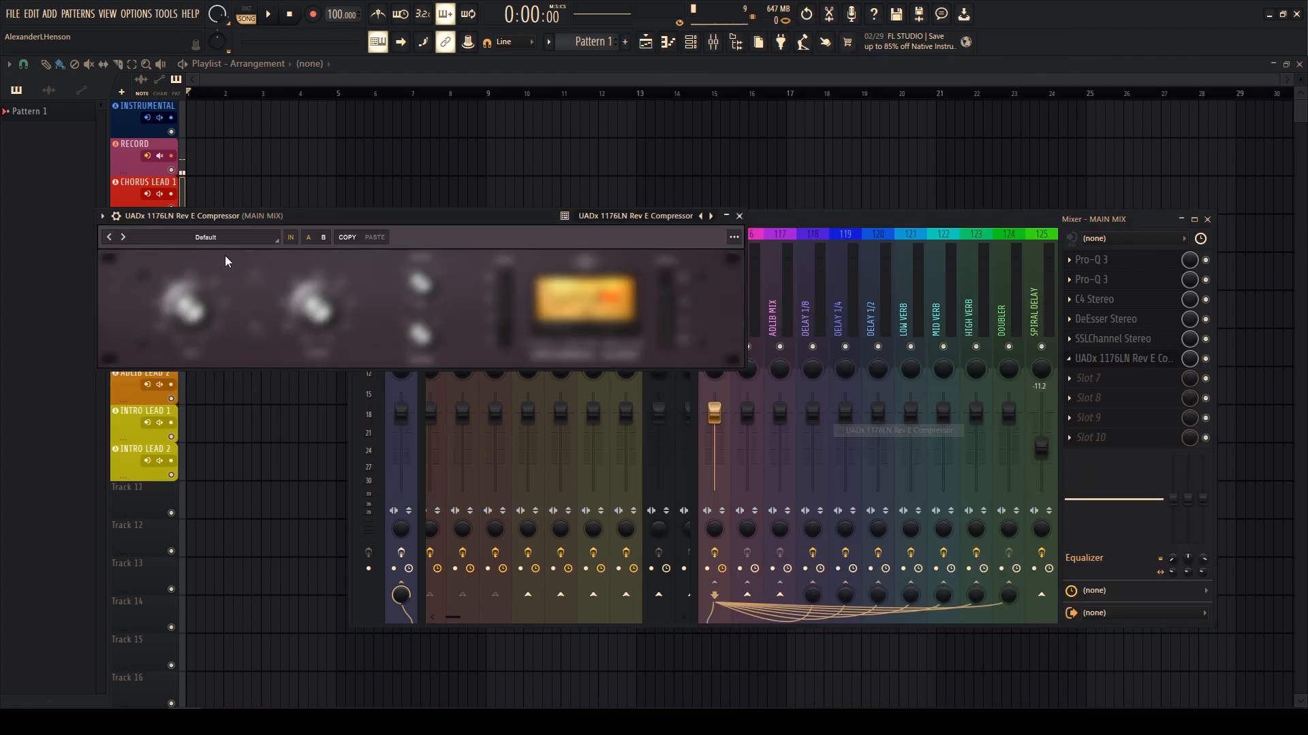
{"action": "left_click", "coordinate": [204, 238]}
{"action": "left_click", "coordinate": [58, 379]}
{"action": "left_click", "coordinate": [45, 396]}
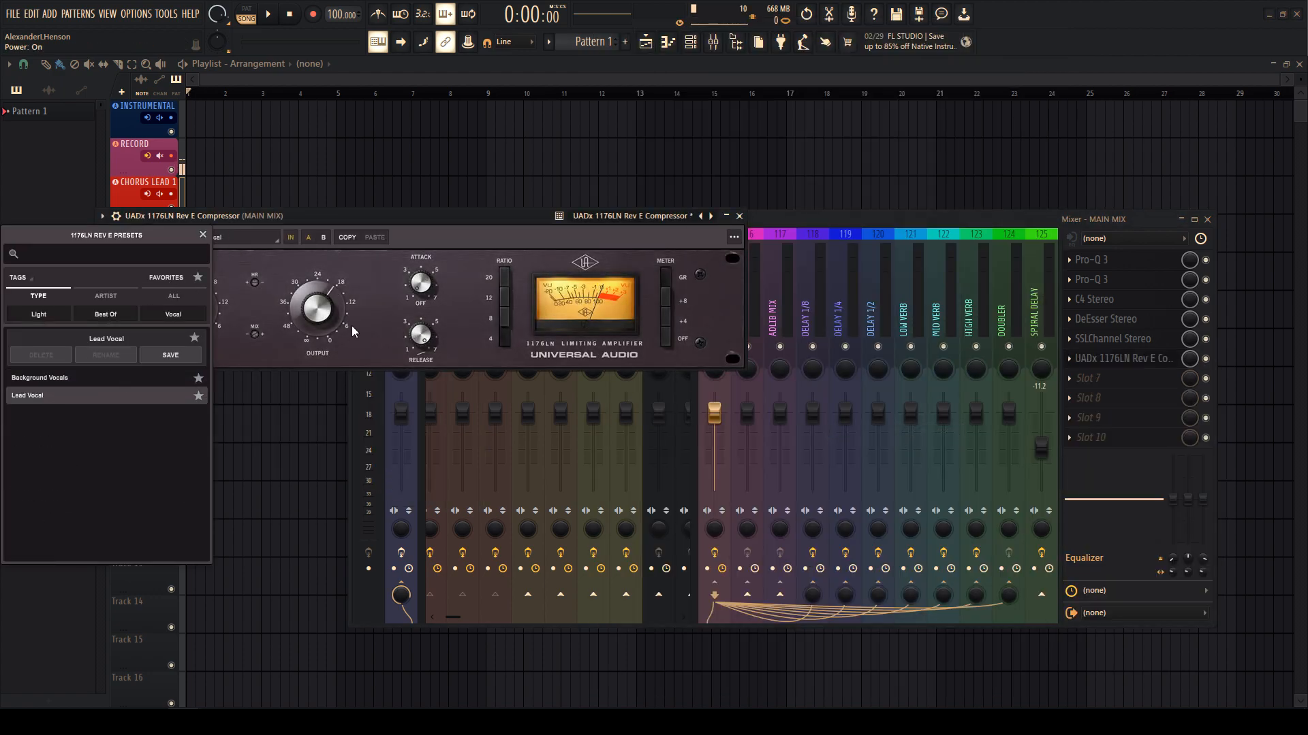
{"action": "left_click", "coordinate": [351, 326]}
{"action": "key", "text": "Escape"}
{"action": "right_click", "coordinate": [711, 326]}
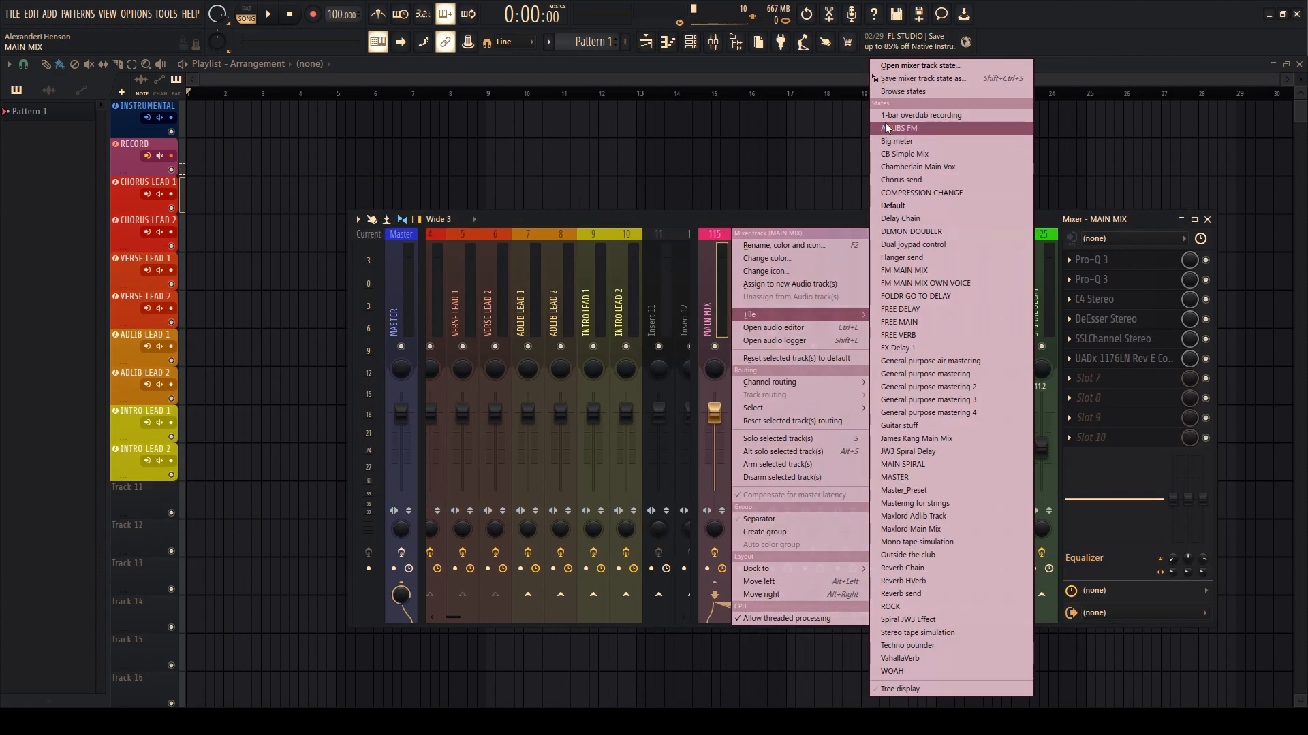
- Load Edison into MAIN MIX slot 7, then remove it again
{"action": "left_click", "coordinate": [773, 328]}
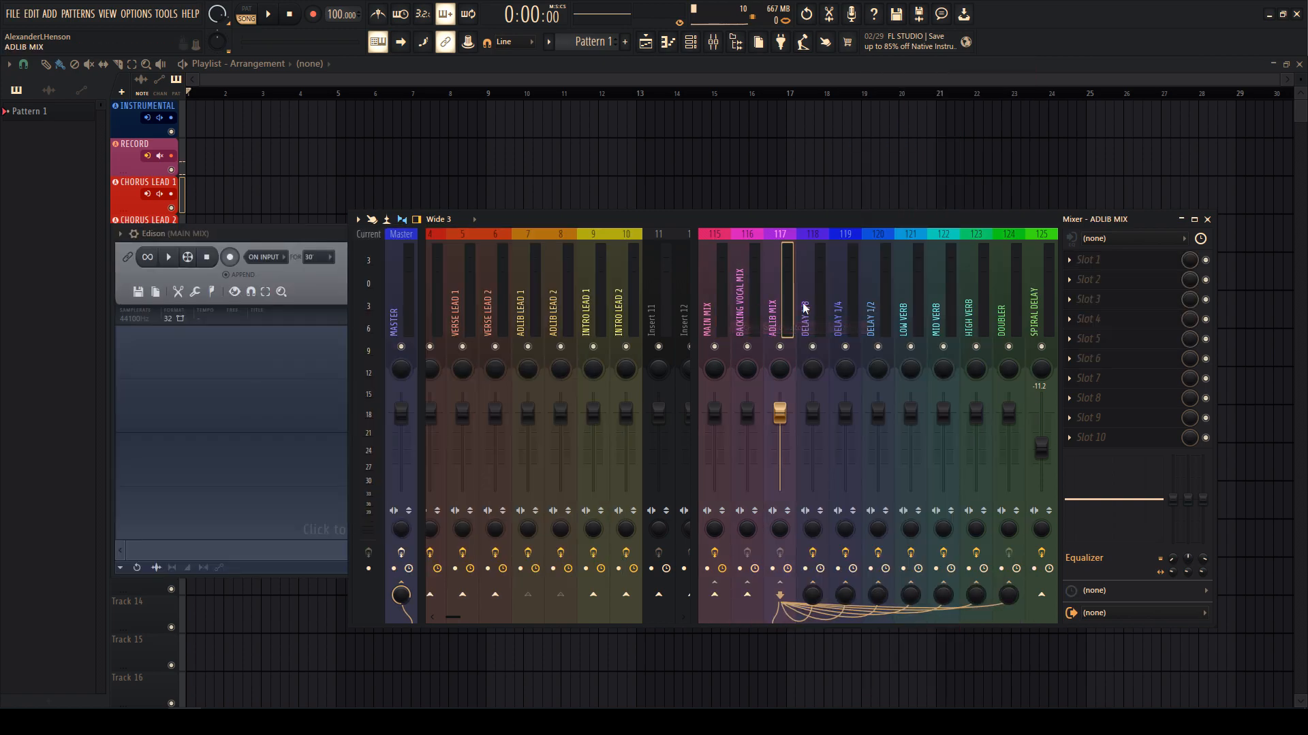
{"action": "left_click", "coordinate": [1069, 378]}
{"action": "left_click", "coordinate": [1086, 397]}
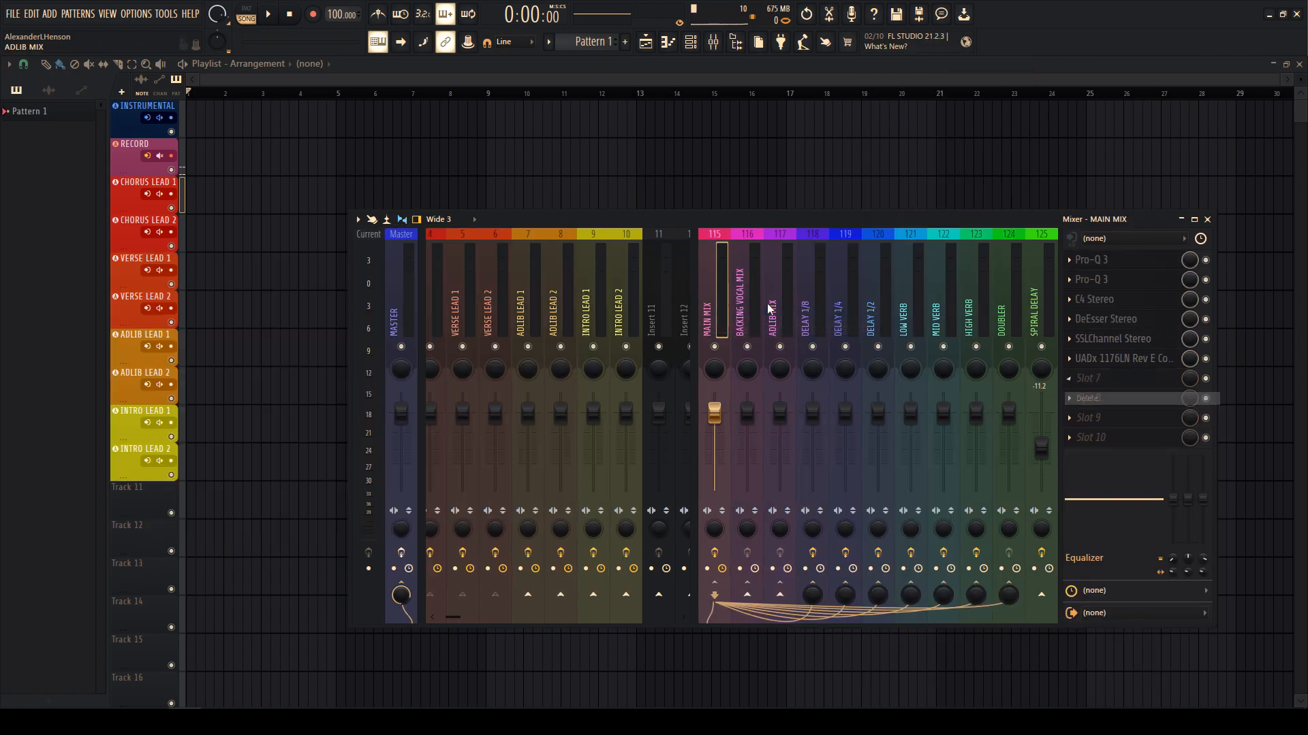
- Copy the MAIN MIX track state onto insert 116
{"action": "right_click", "coordinate": [721, 304]}
{"action": "mouse_move", "coordinate": [749, 317]}
{"action": "left_click", "coordinate": [889, 87]}
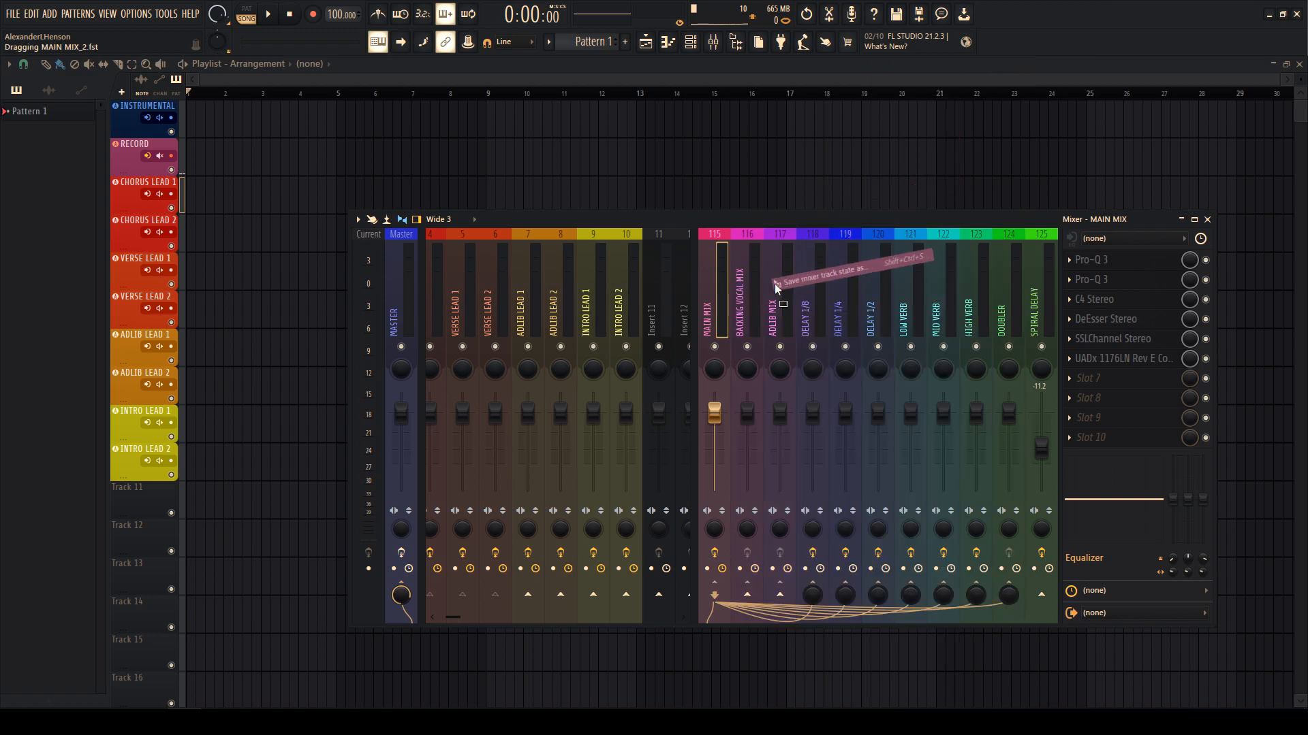
- Rename insert 116 to BACKING VOCAL MIX and pick a new colour for it
{"action": "right_click", "coordinate": [750, 293]}
{"action": "left_click", "coordinate": [777, 246]}
{"action": "type", "text": "B"}
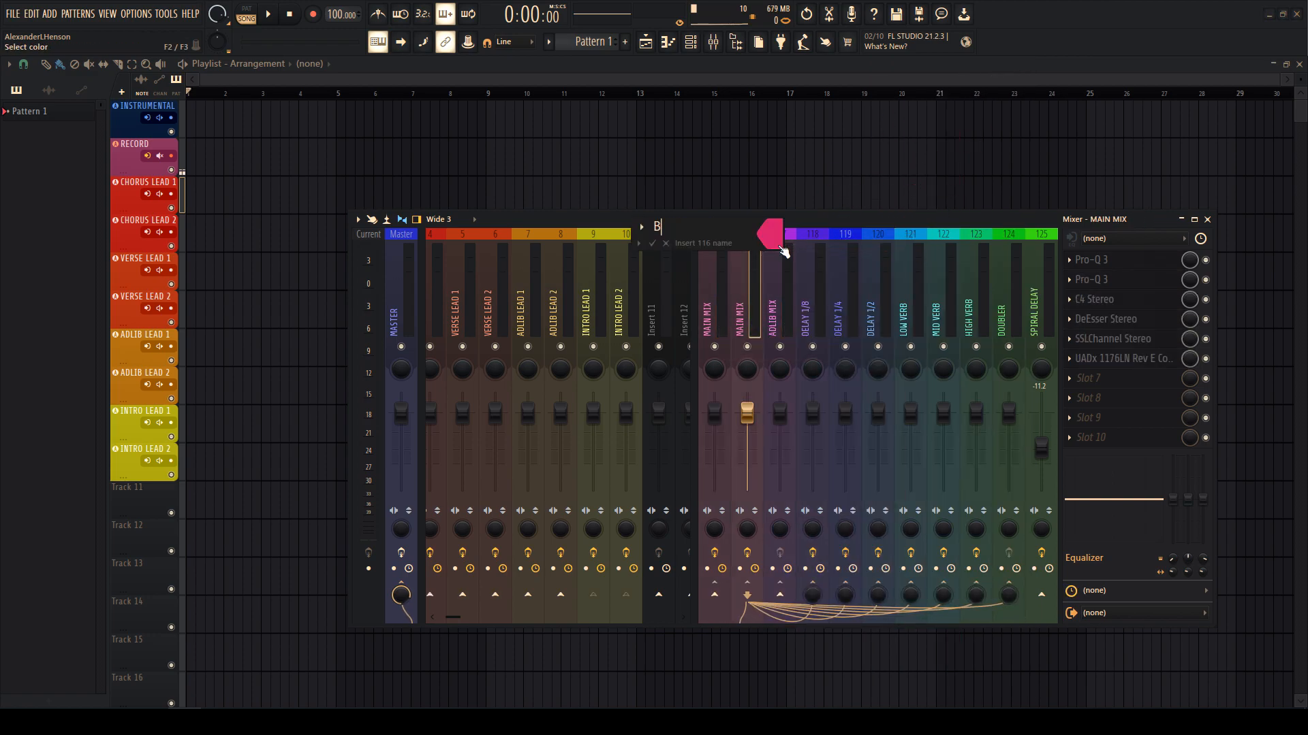
{"action": "type", "text": "ACKING VOCAL MIX"}
{"action": "key", "text": "Return"}
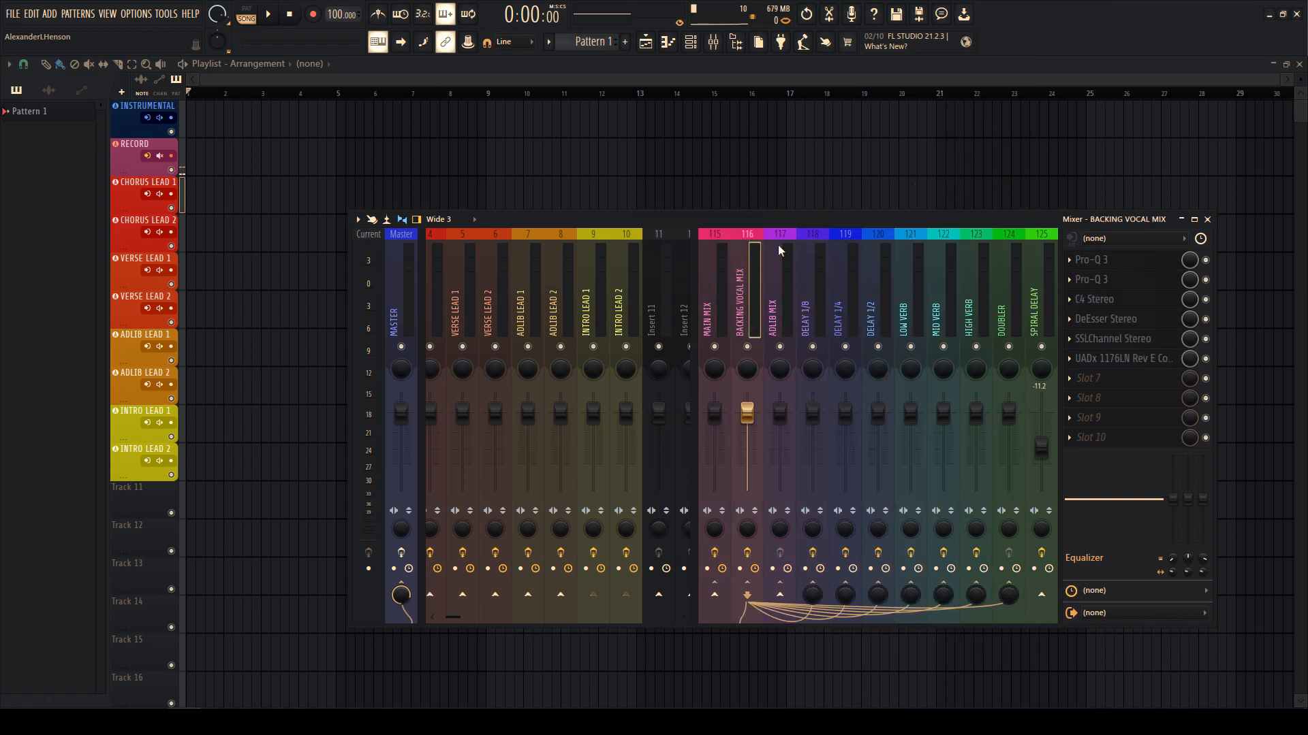
{"action": "right_click", "coordinate": [752, 284]}
{"action": "left_click", "coordinate": [835, 258]}
- Confirm the track colour and set the SSLChannel to the Backing Vox preset
{"action": "key", "text": "Escape"}
{"action": "left_click", "coordinate": [1113, 340]}
{"action": "left_click", "coordinate": [210, 228]}
{"action": "left_click", "coordinate": [252, 319]}
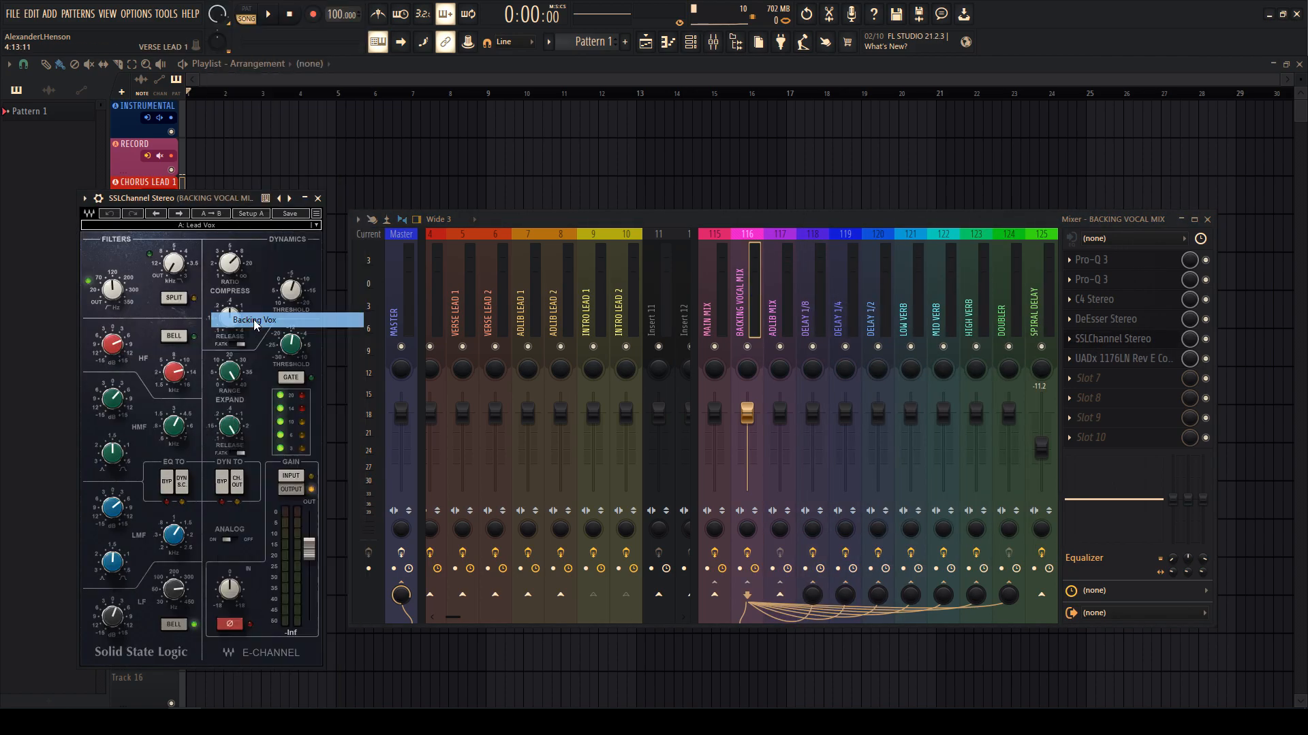
- Load the Background Vocals preset on the 1176 compressor
{"action": "left_click", "coordinate": [1124, 359]}
{"action": "left_click", "coordinate": [245, 237]}
{"action": "left_click", "coordinate": [197, 277]}
{"action": "left_click", "coordinate": [42, 378]}
{"action": "left_click", "coordinate": [342, 300]}
{"action": "key", "text": "Escape"}
{"action": "key", "text": "Escape"}
{"action": "key", "text": "Escape"}
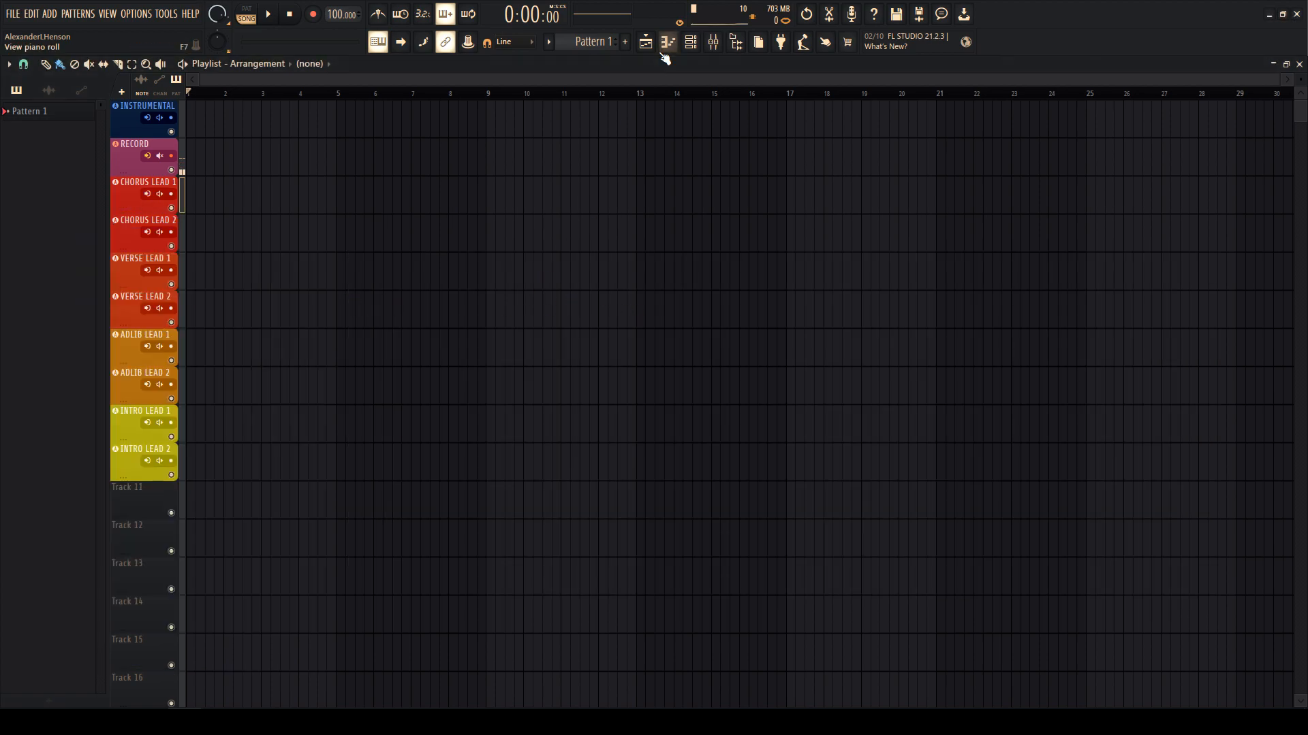
- Add S1 Imager Stereo to BACKING VOCAL MIX slot 7 with width 1.25
{"action": "key", "text": "F9"}
{"action": "left_click", "coordinate": [1083, 379]}
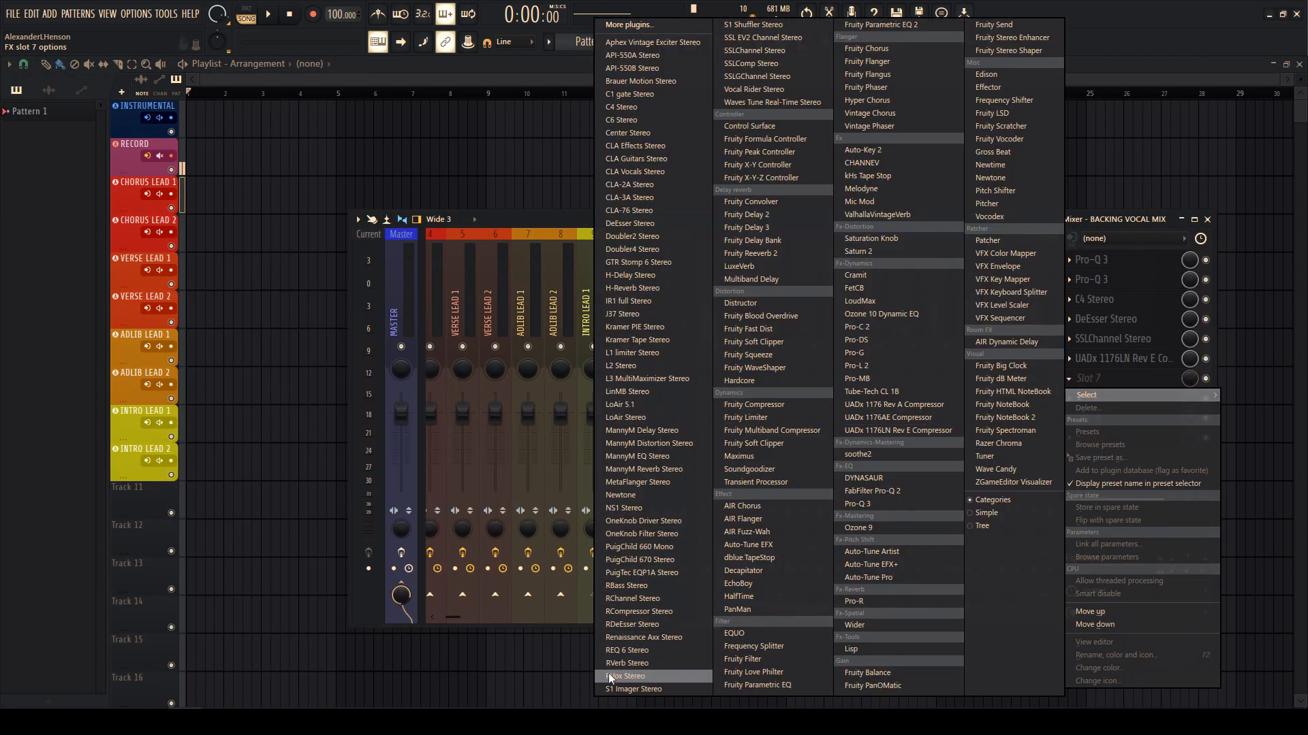
{"action": "left_click", "coordinate": [633, 689]}
{"action": "left_click_drag", "start_coordinate": [64, 226], "coordinate": [63, 218]}
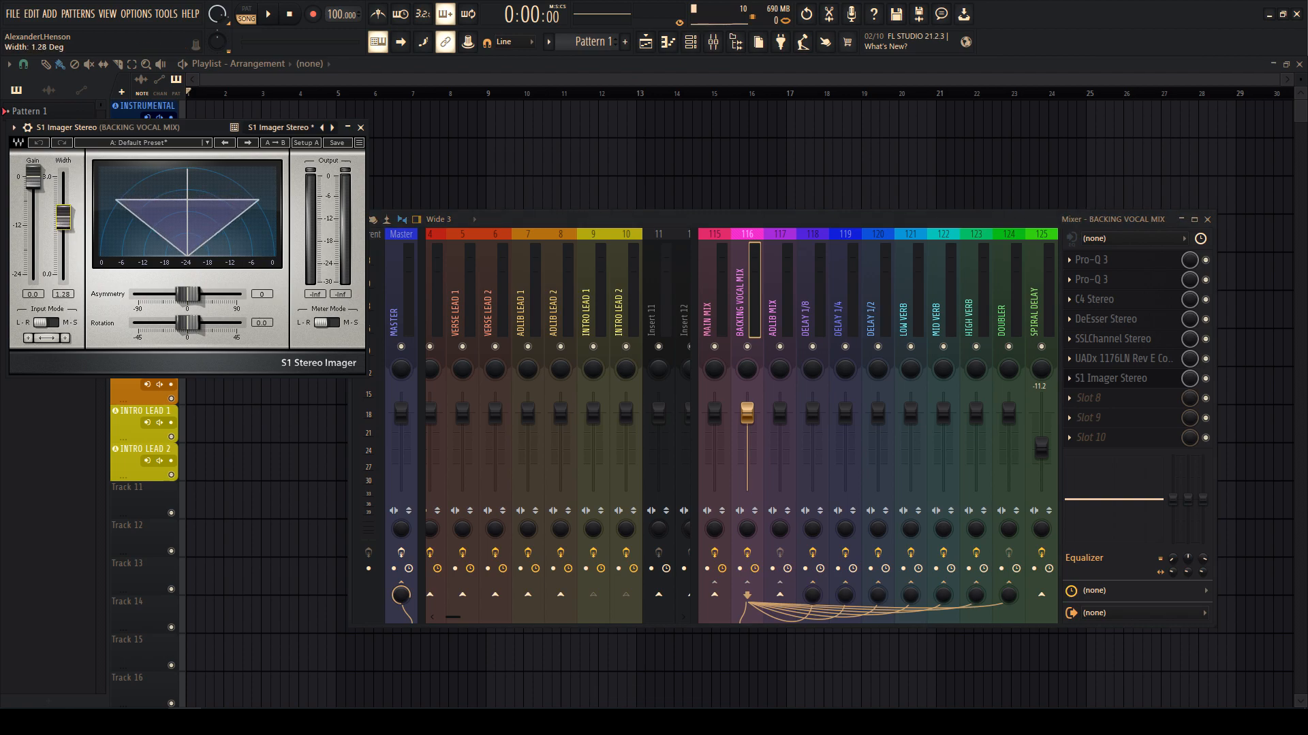
- Add S1 Imager Stereo to MAIN MIX slot 7, widening it slightly
{"action": "left_click", "coordinate": [723, 314]}
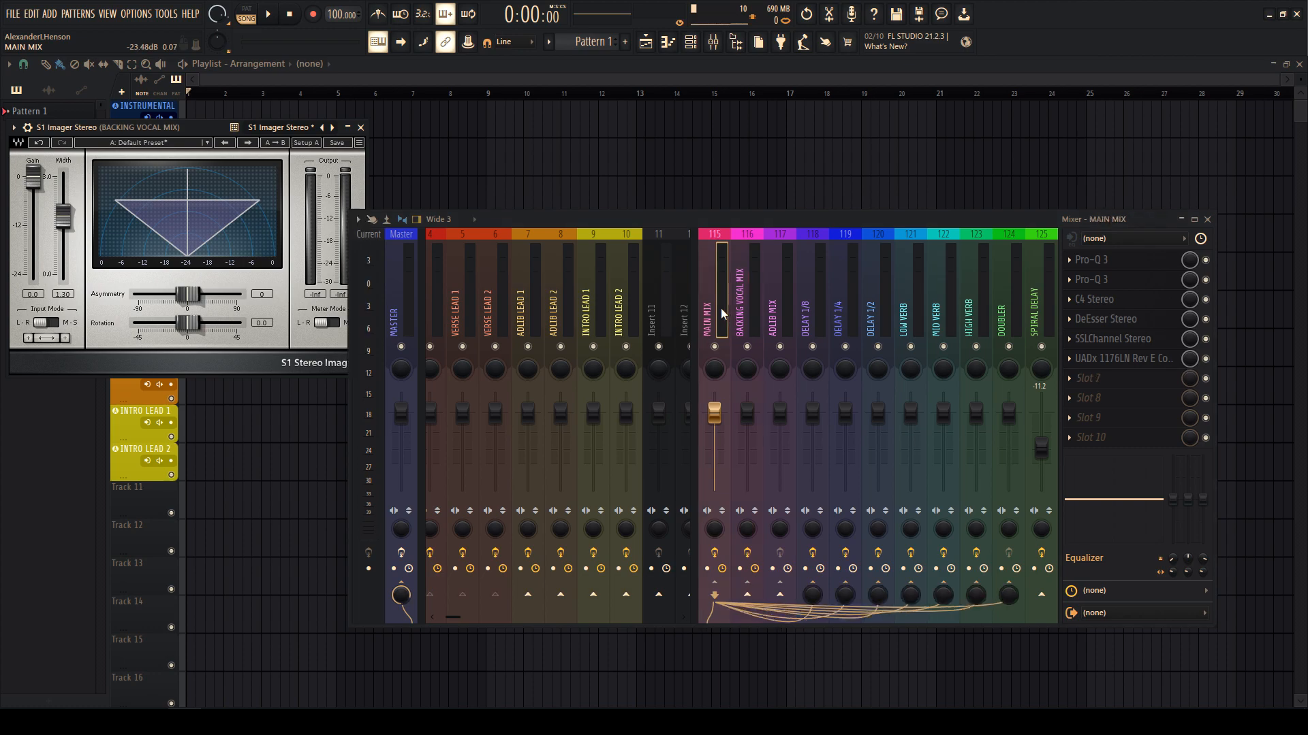
{"action": "left_click", "coordinate": [1088, 378]}
{"action": "left_click", "coordinate": [633, 688]}
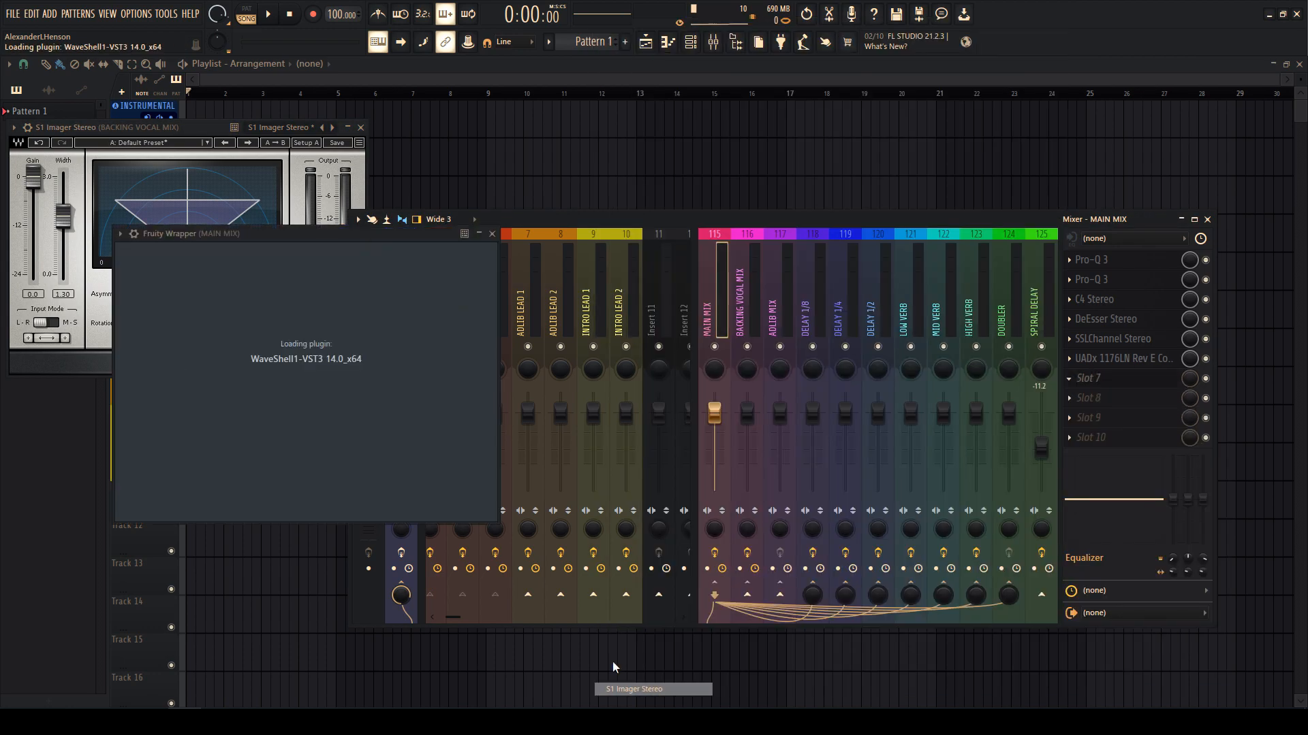
{"action": "left_click_drag", "start_coordinate": [173, 334], "coordinate": [169, 330]}
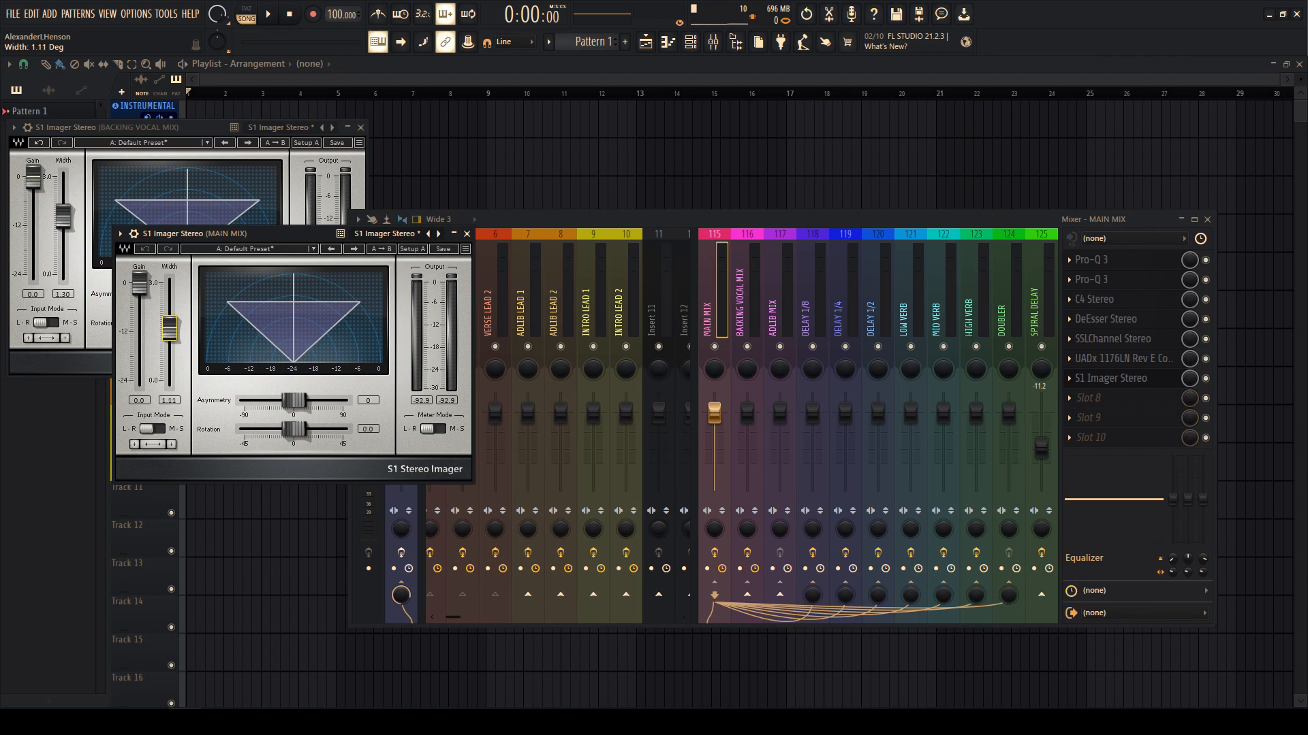
{"action": "key", "text": "Escape"}
{"action": "key", "text": "Escape"}
{"action": "key", "text": "Escape"}
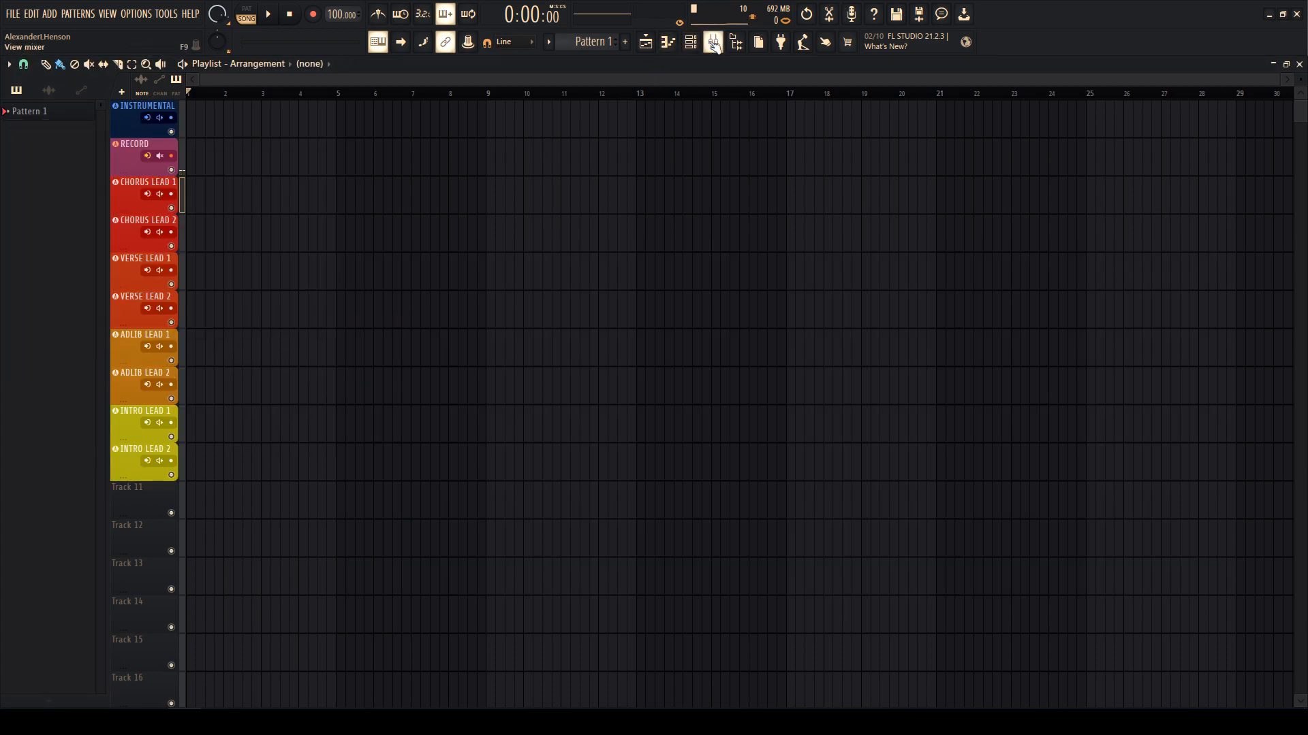
- Copy BACKING VOCAL MIX's track state onto insert 117
{"action": "left_click", "coordinate": [713, 42]}
{"action": "right_click", "coordinate": [743, 306]}
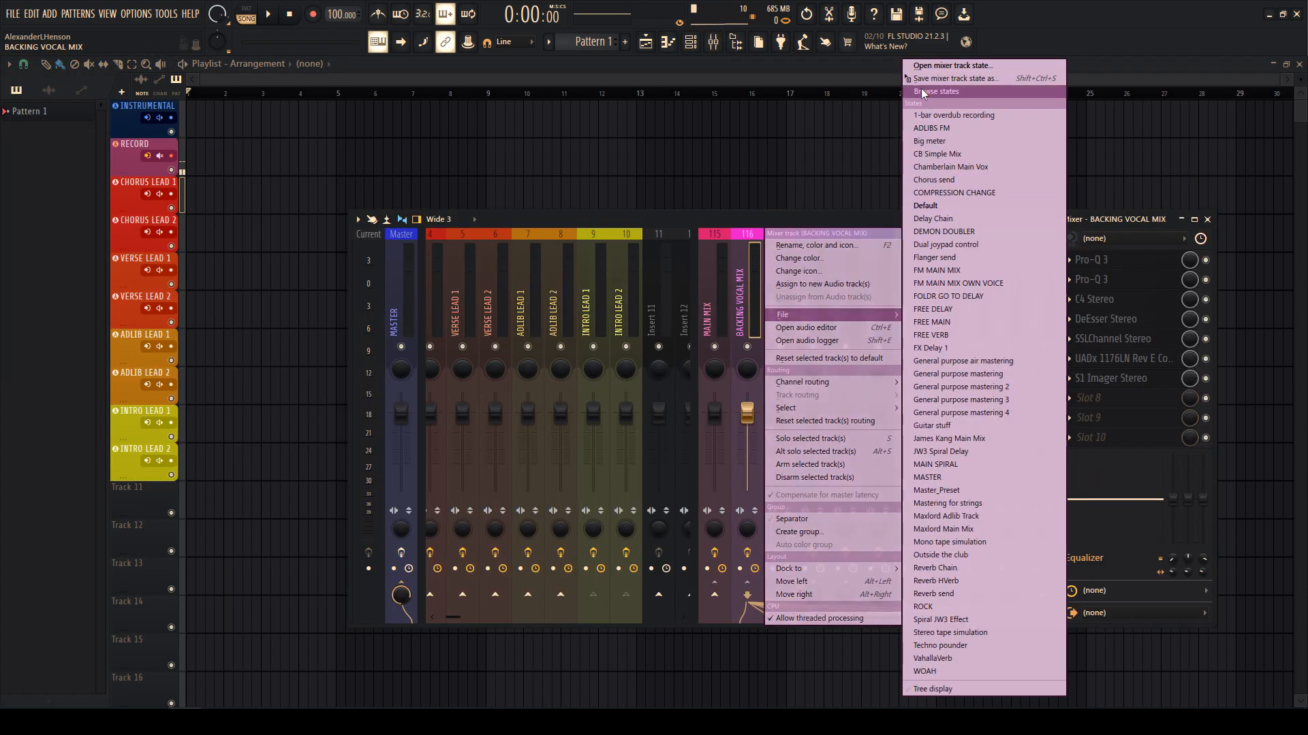
{"action": "left_click_drag", "start_coordinate": [796, 320], "coordinate": [779, 311]}
{"action": "right_click", "coordinate": [780, 312]}
{"action": "left_click", "coordinate": [779, 312]}
- Insert Pro-Q 3 in slot 3 with the Phone preset, then bypass it
{"action": "left_click_drag", "start_coordinate": [1107, 398], "coordinate": [1100, 340]}
{"action": "left_click", "coordinate": [1093, 300]}
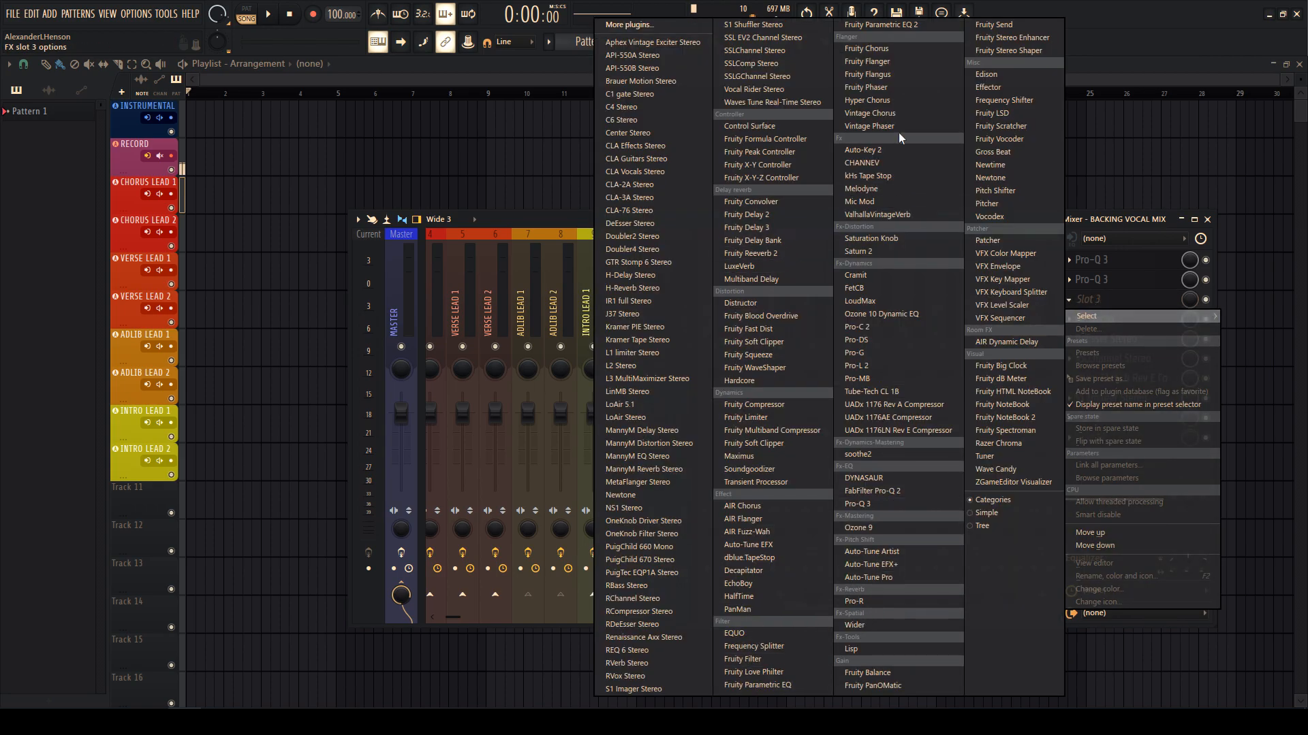
{"action": "left_click", "coordinate": [865, 505]}
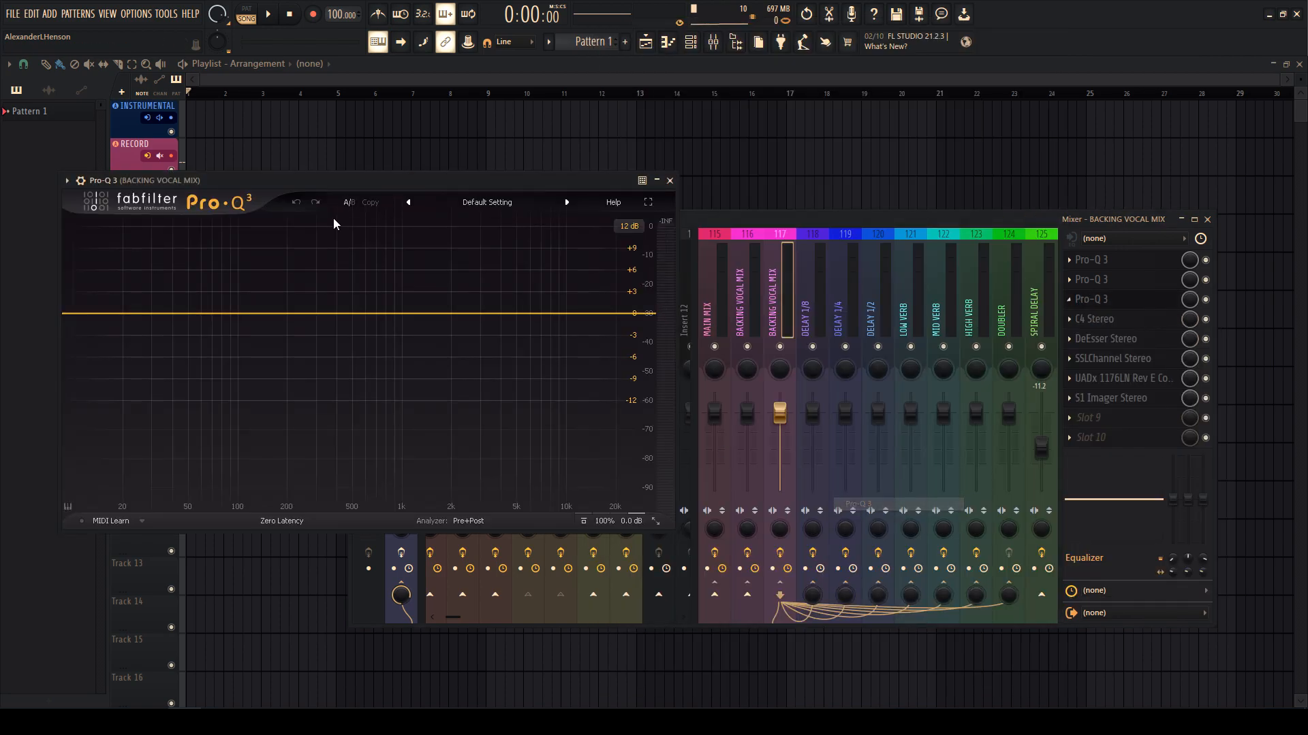
{"action": "left_click", "coordinate": [520, 202]}
{"action": "left_click", "coordinate": [468, 536]}
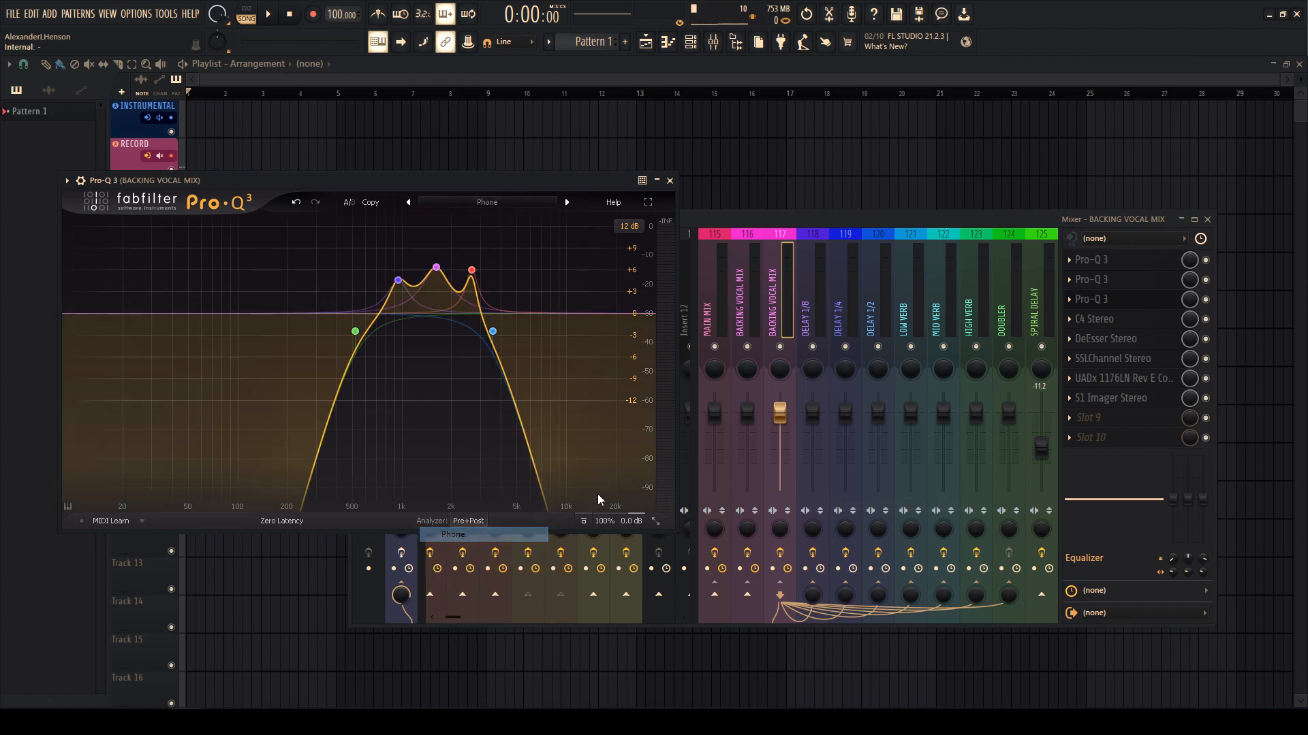
{"action": "left_click", "coordinate": [1145, 301]}
{"action": "left_click", "coordinate": [1206, 300]}
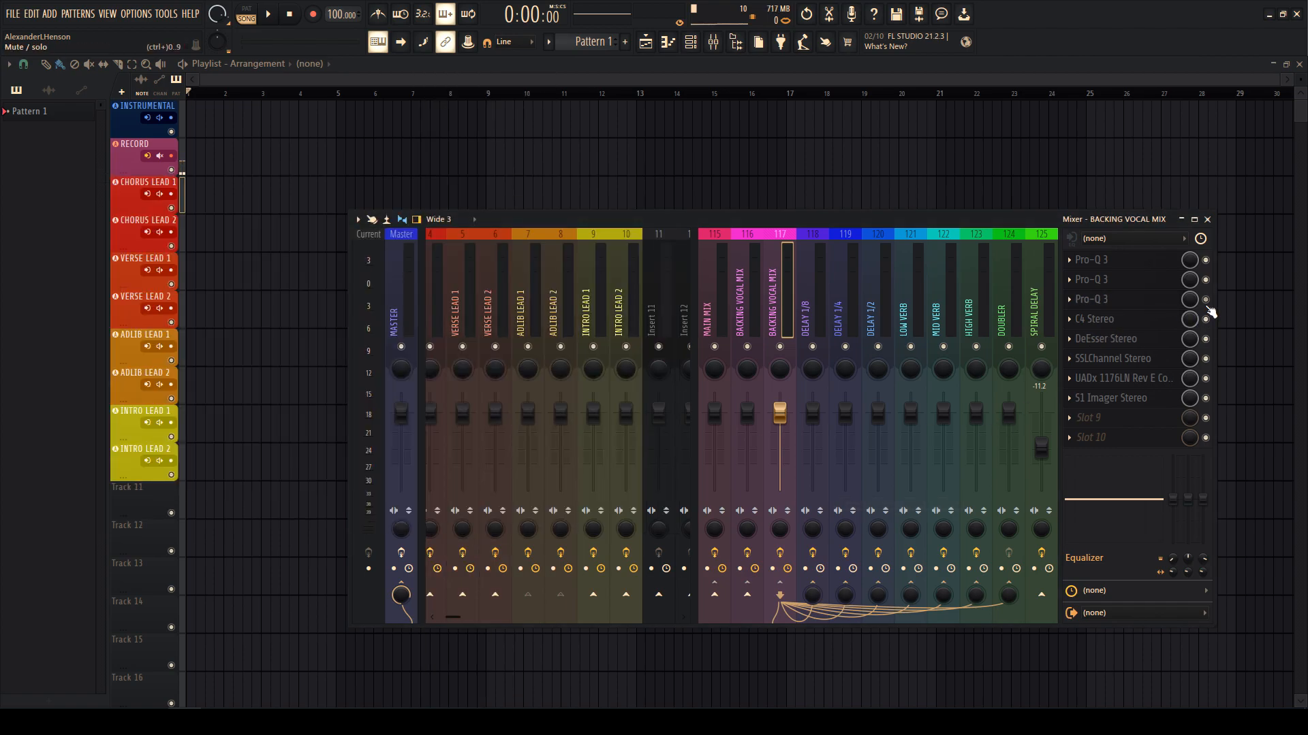
- Set the channel strip to the CLA Lead Vox preset
{"action": "left_click", "coordinate": [1107, 360]}
{"action": "left_click", "coordinate": [228, 229]}
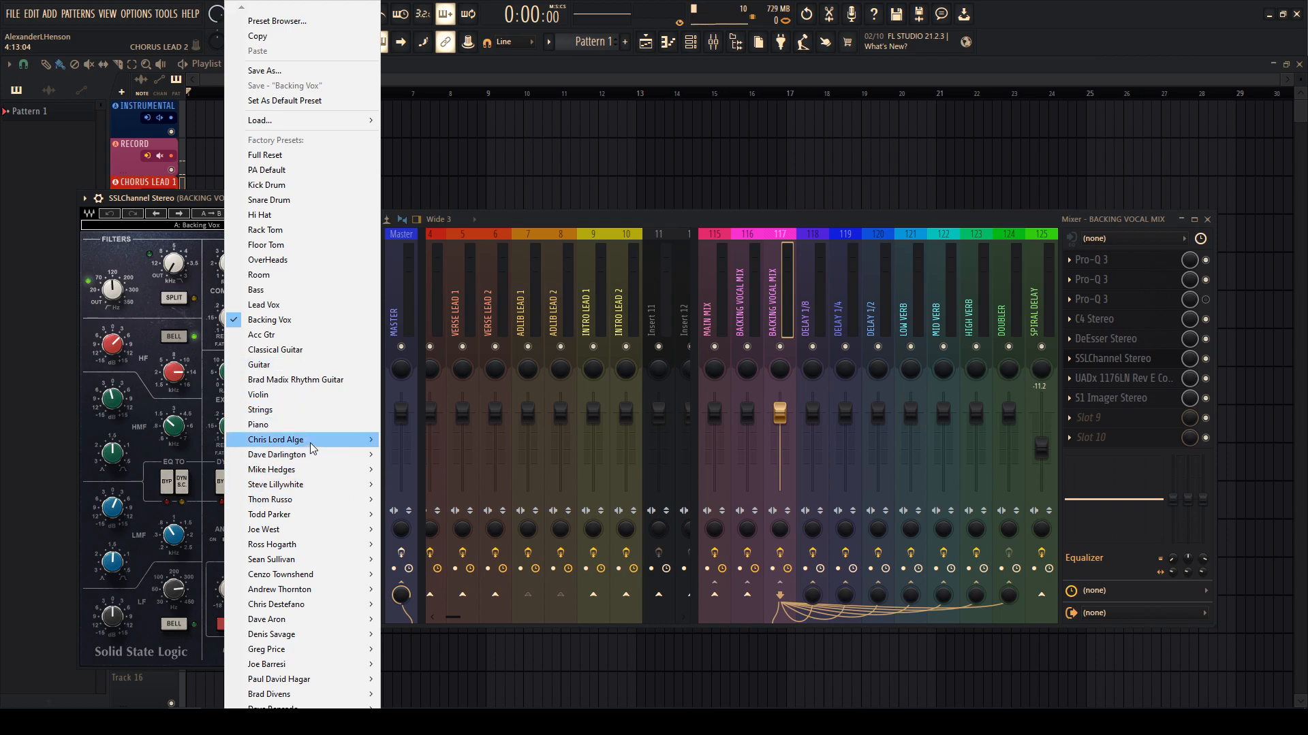
{"action": "mouse_move", "coordinate": [312, 448]}
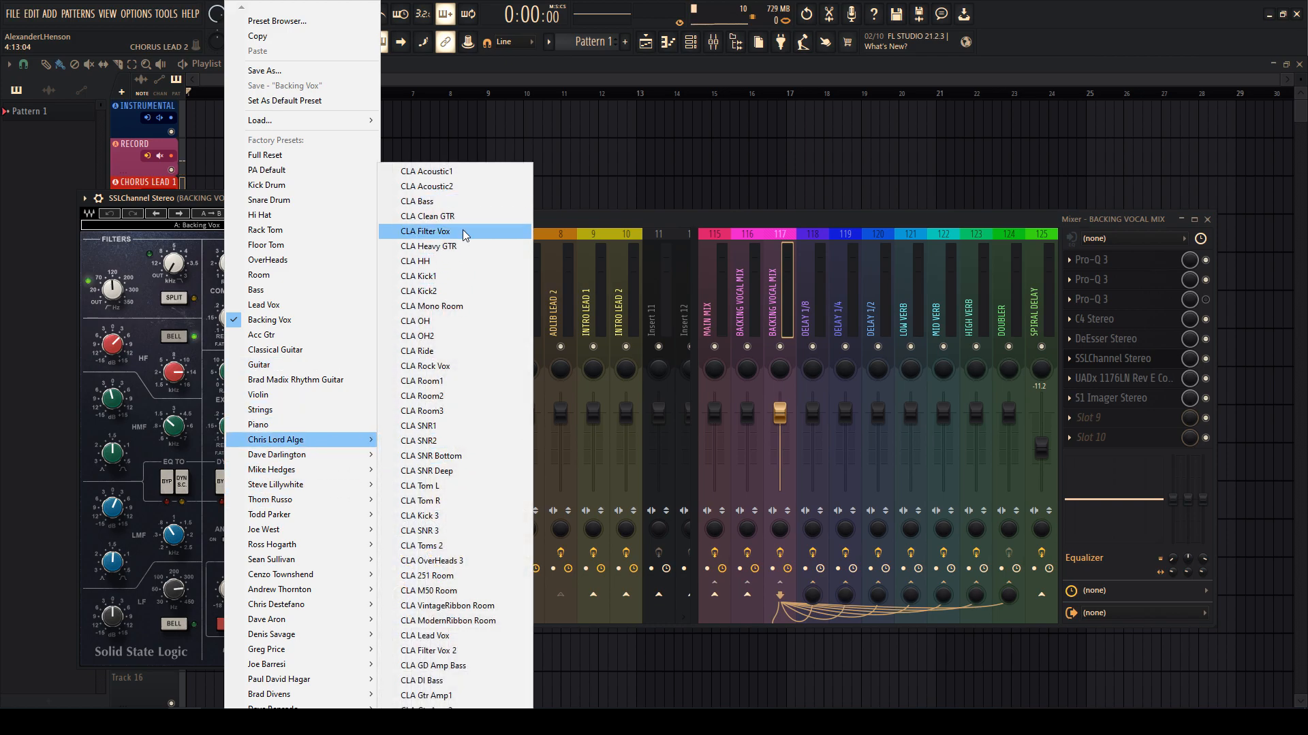
{"action": "left_click", "coordinate": [429, 635]}
{"action": "left_click", "coordinate": [1091, 359]}
- Load the Lead Vocal preset on the 1176 compressor
{"action": "left_click", "coordinate": [1099, 379]}
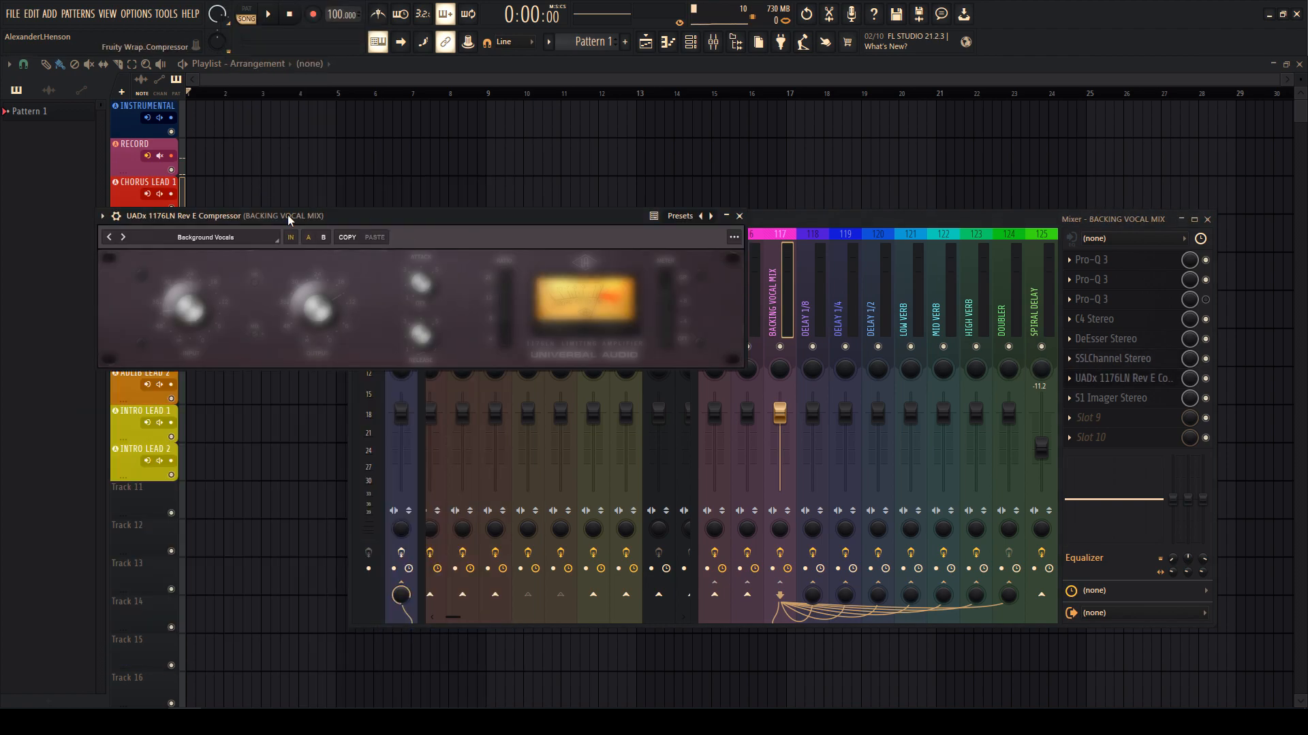
{"action": "left_click", "coordinate": [226, 238]}
{"action": "left_click", "coordinate": [168, 278]}
{"action": "double_click", "coordinate": [58, 393]}
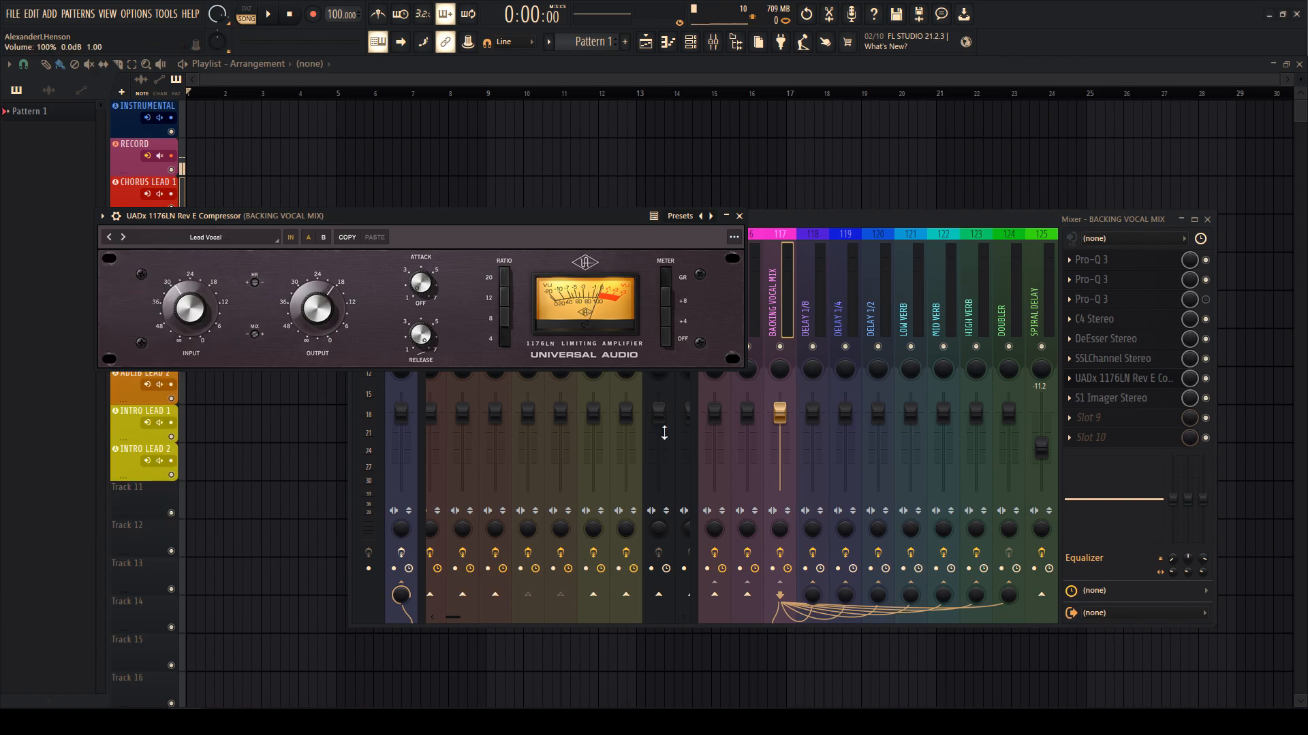
{"action": "left_click", "coordinate": [1095, 380]}
- Narrow the S1 Imager width to about 1.04
{"action": "left_click", "coordinate": [1102, 399]}
{"action": "left_click_drag", "start_coordinate": [67, 213], "coordinate": [67, 220]}
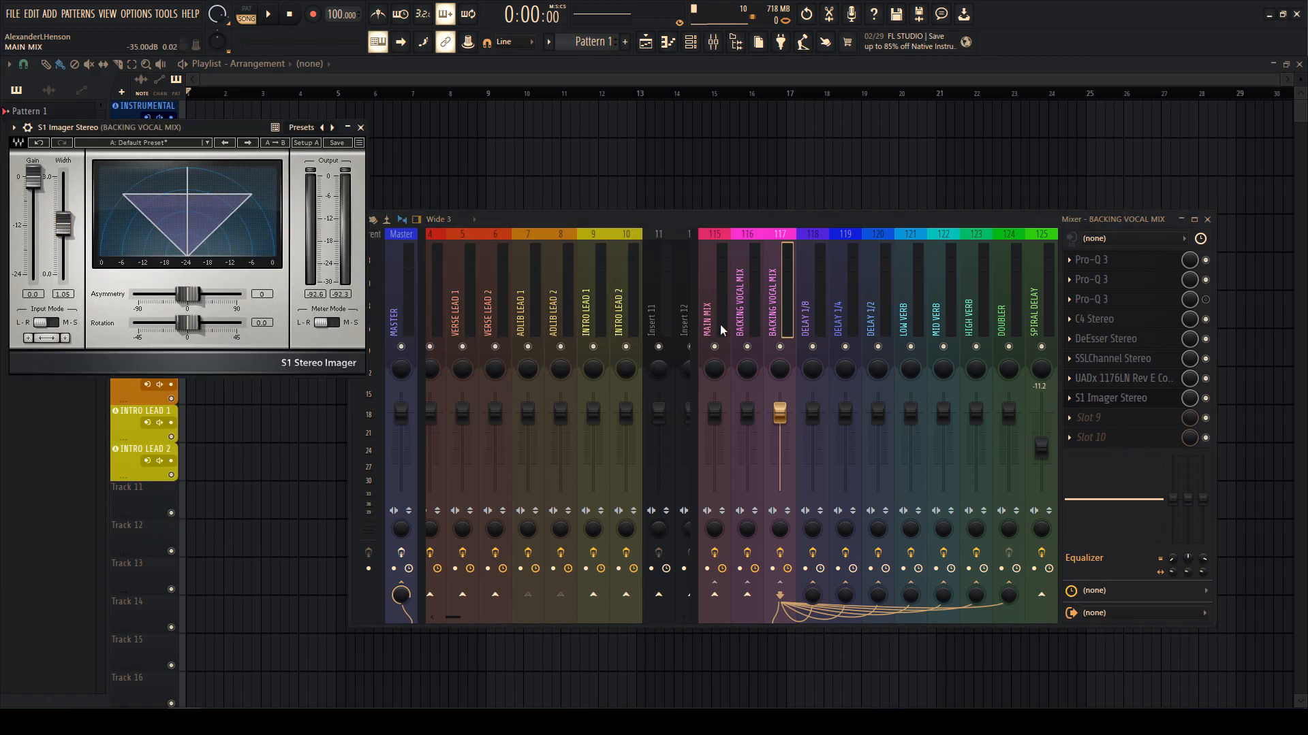
{"action": "key", "text": "Escape"}
- Rename insert 117 to ADLIB MIX and colour it Dark Violet
{"action": "right_click", "coordinate": [784, 329]}
{"action": "left_click", "coordinate": [815, 250]}
{"action": "type", "text": "AD;"}
{"action": "type", "text": "LIB MIX"}
{"action": "key", "text": "Return"}
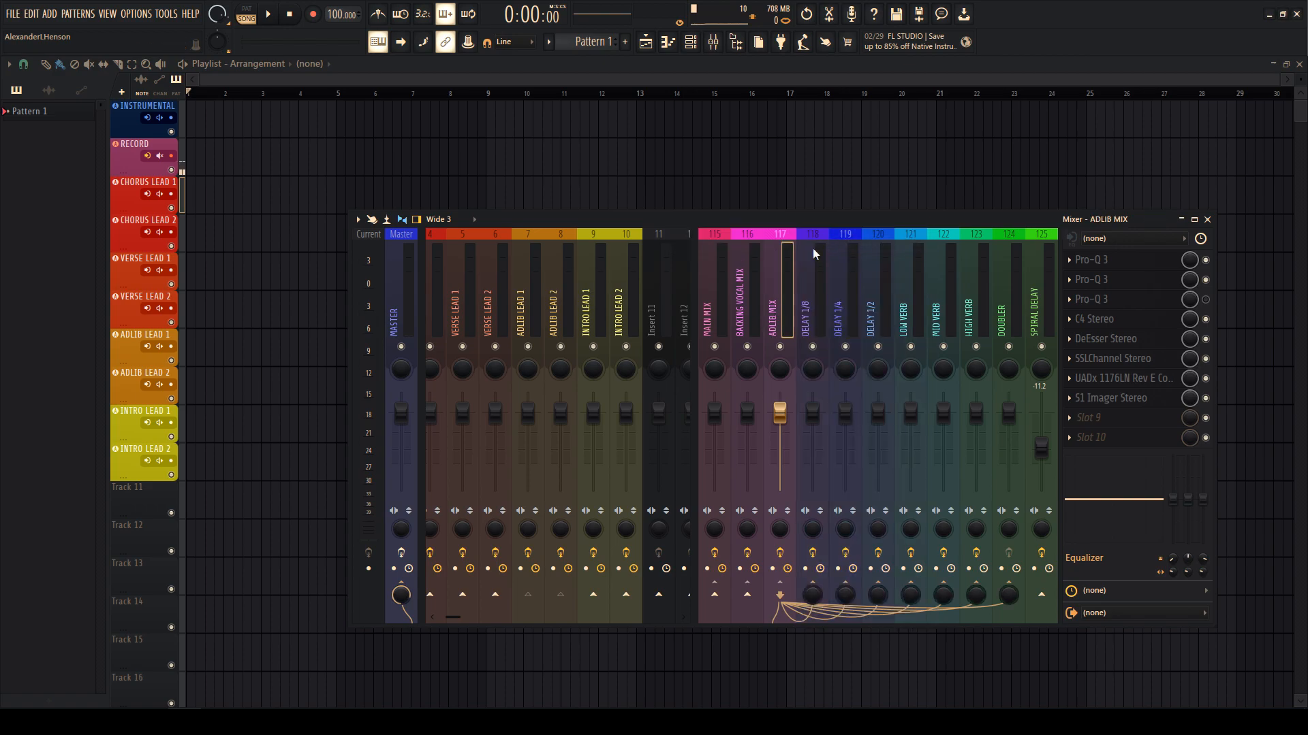
{"action": "right_click", "coordinate": [784, 282]}
{"action": "left_click", "coordinate": [826, 262]}
{"action": "left_click", "coordinate": [948, 267]}
{"action": "key", "text": "Return"}
{"action": "left_click_drag", "start_coordinate": [801, 311], "coordinate": [447, 305]}
- Save the project as the template RECORDING NEW
{"action": "key", "text": "F9"}
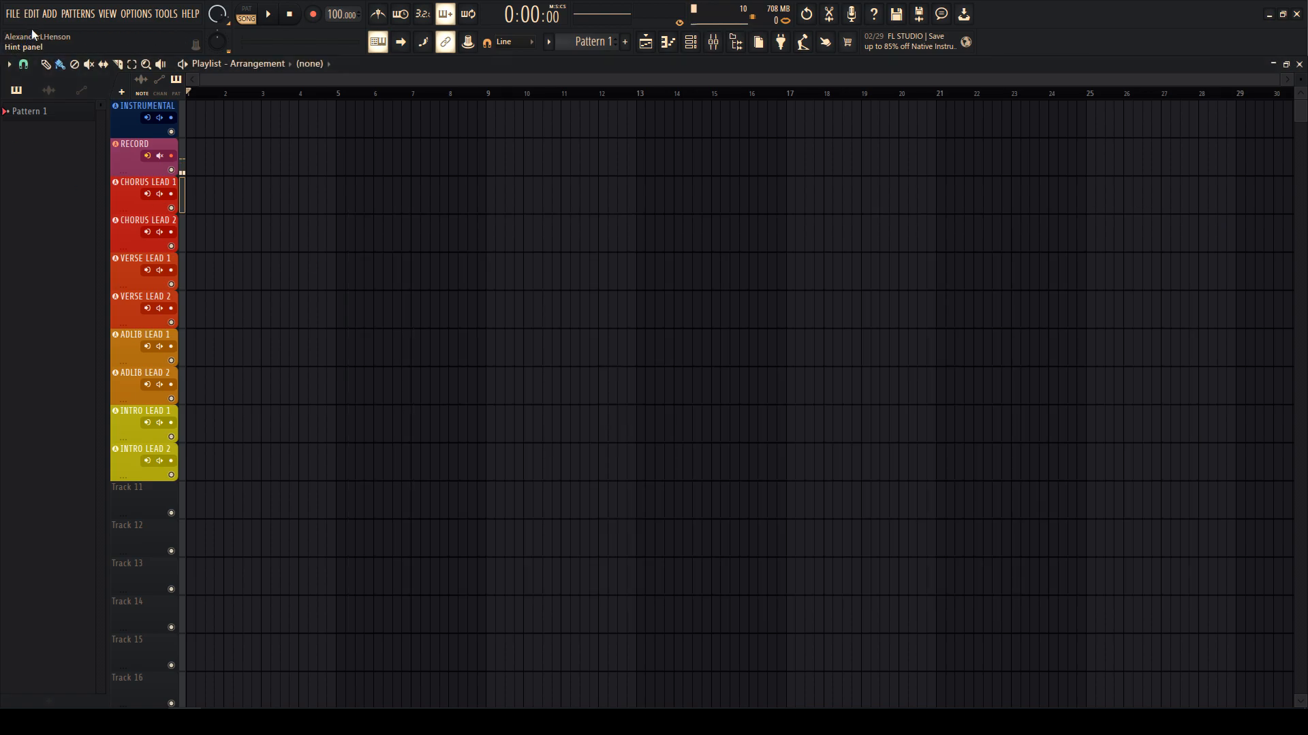
{"action": "left_click", "coordinate": [12, 15]}
{"action": "left_click", "coordinate": [37, 128]}
{"action": "type", "text": "RECORDING NEW"}
{"action": "key", "text": "Return"}
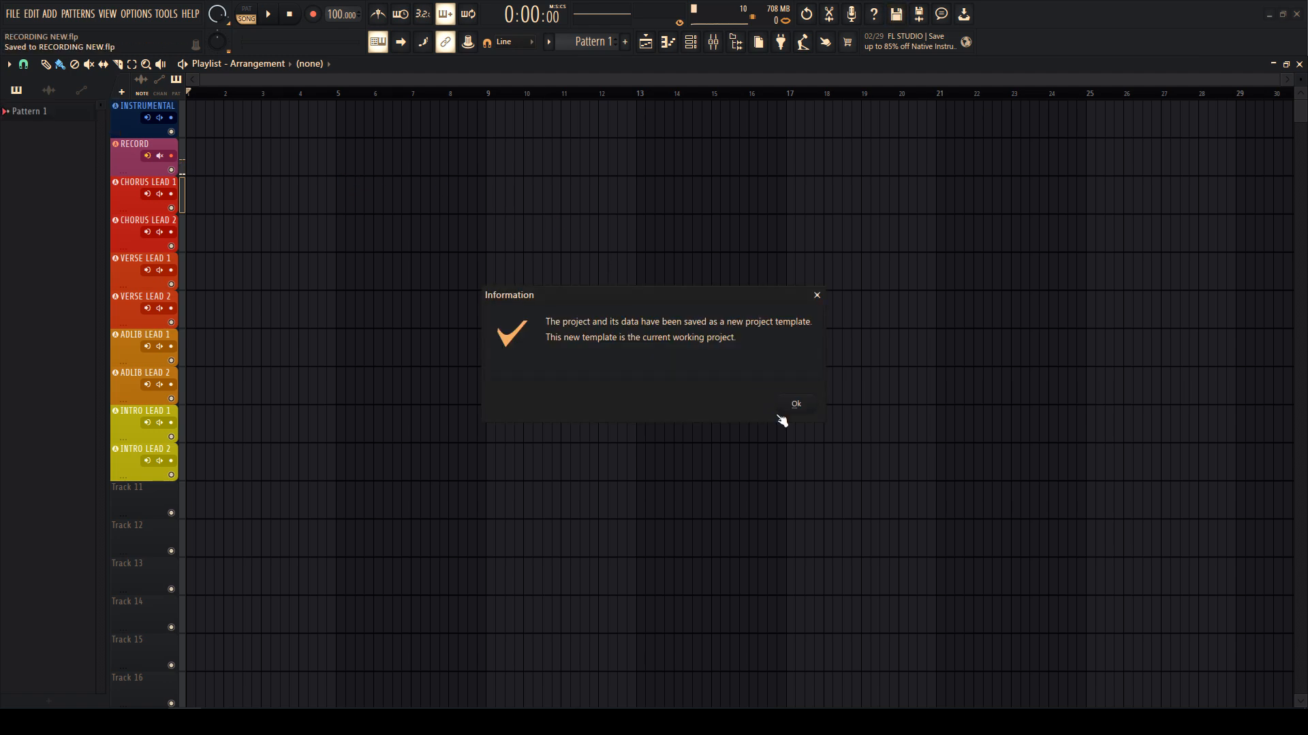
{"action": "left_click", "coordinate": [790, 407]}
- Start a new project from the RECORDING NEW template
{"action": "left_click", "coordinate": [12, 14]}
{"action": "mouse_move", "coordinate": [102, 41]}
{"action": "left_click", "coordinate": [205, 176]}
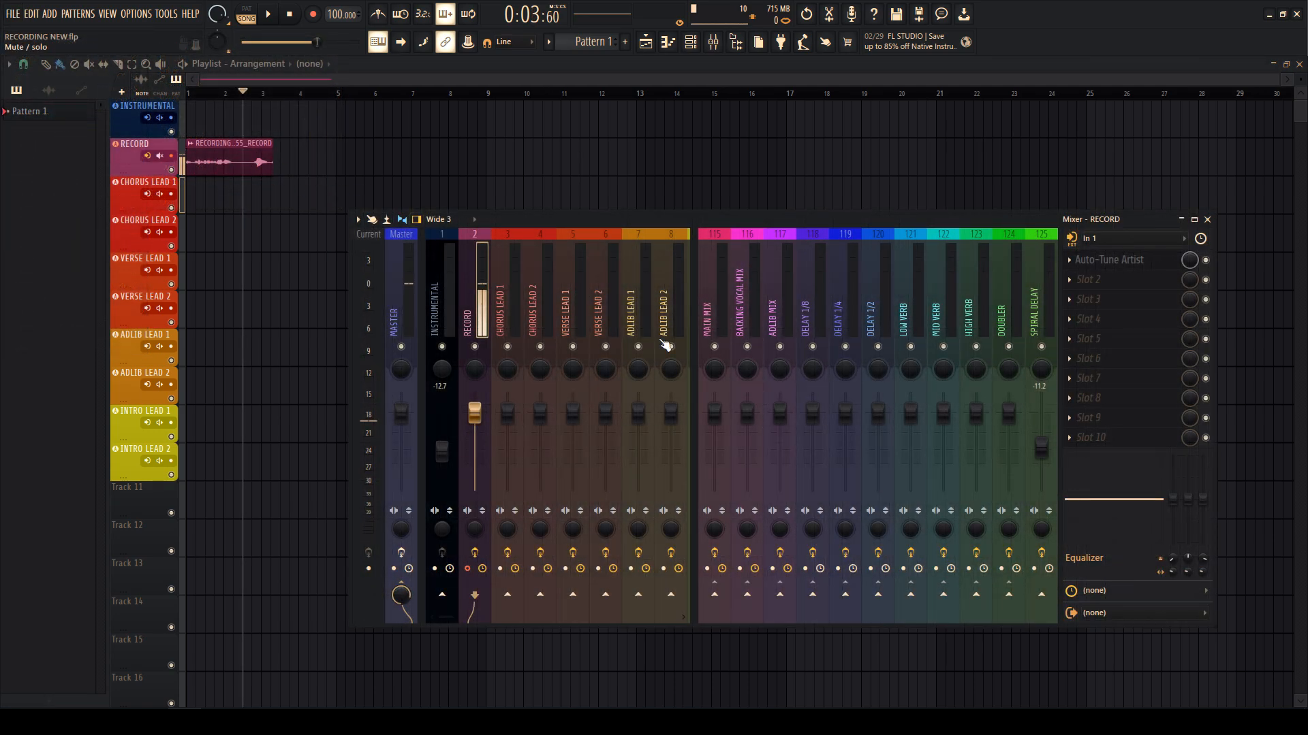
- Add the UADx 1176LN compressor to RECORD slot 2 with the Background Vocals preset
{"action": "left_click", "coordinate": [1096, 292]}
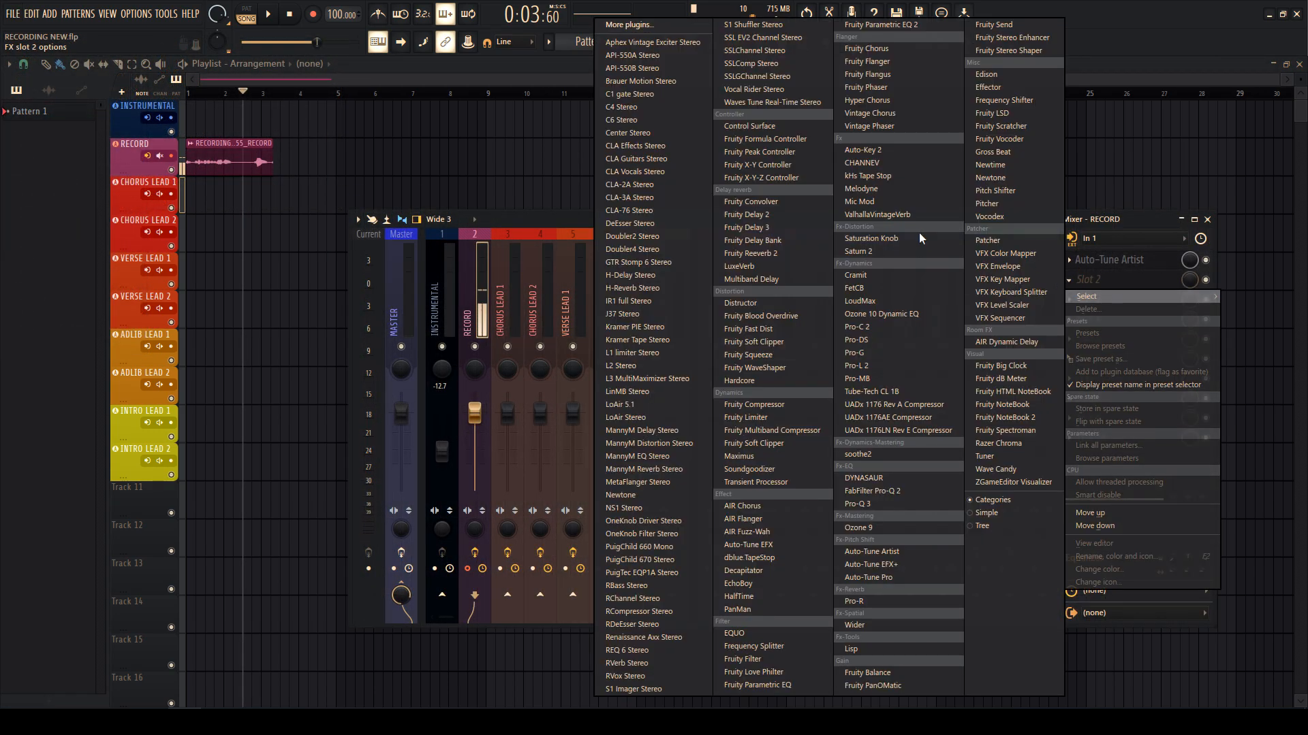
{"action": "left_click", "coordinate": [892, 430]}
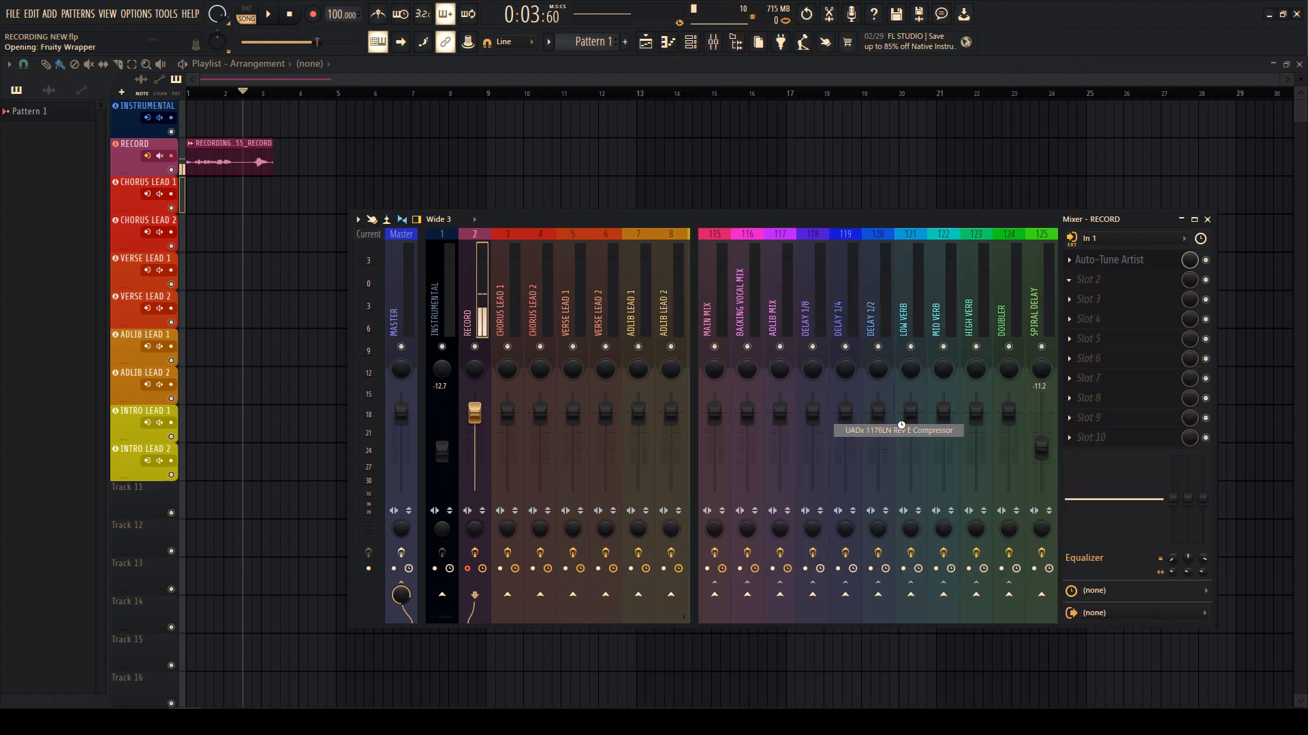
{"action": "left_click", "coordinate": [272, 272]}
{"action": "left_click", "coordinate": [90, 410]}
{"action": "key", "text": "Escape"}
- Play back to test the chain, then remove the old recording from the RECORD track
{"action": "key", "text": "space"}
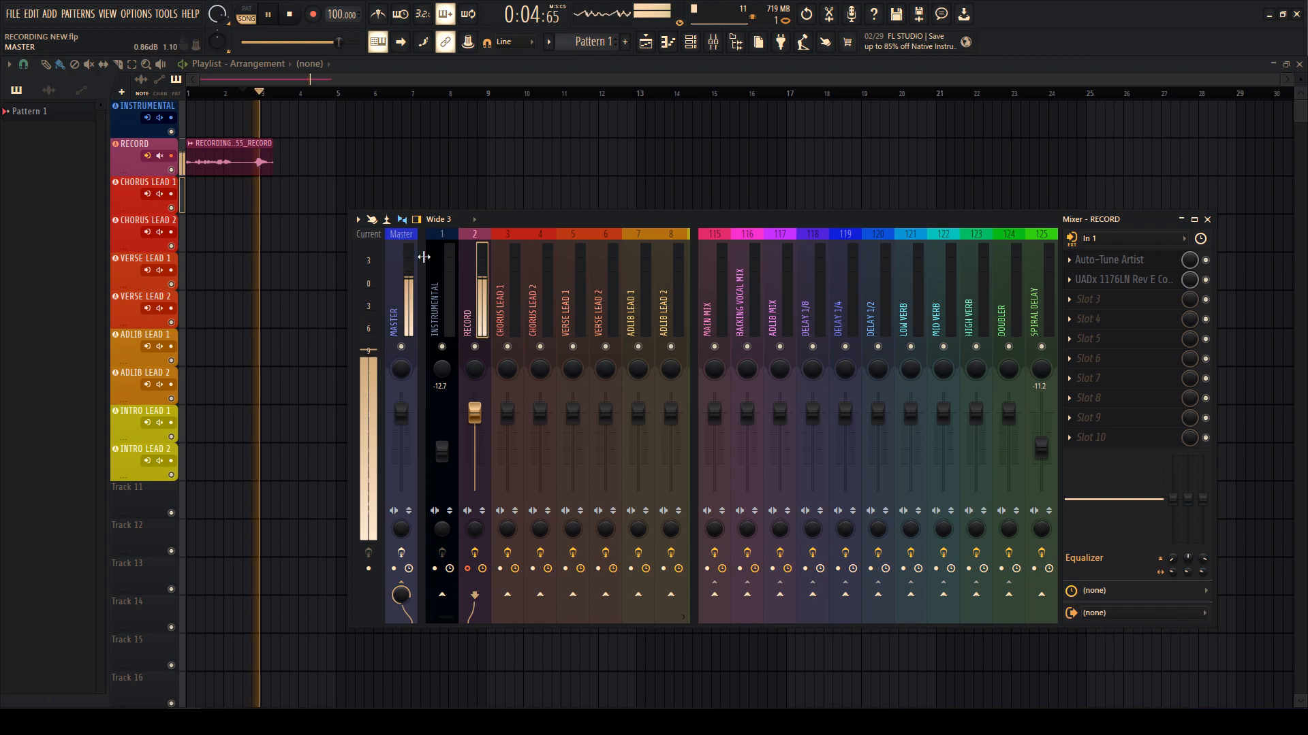
{"action": "key", "text": "space"}
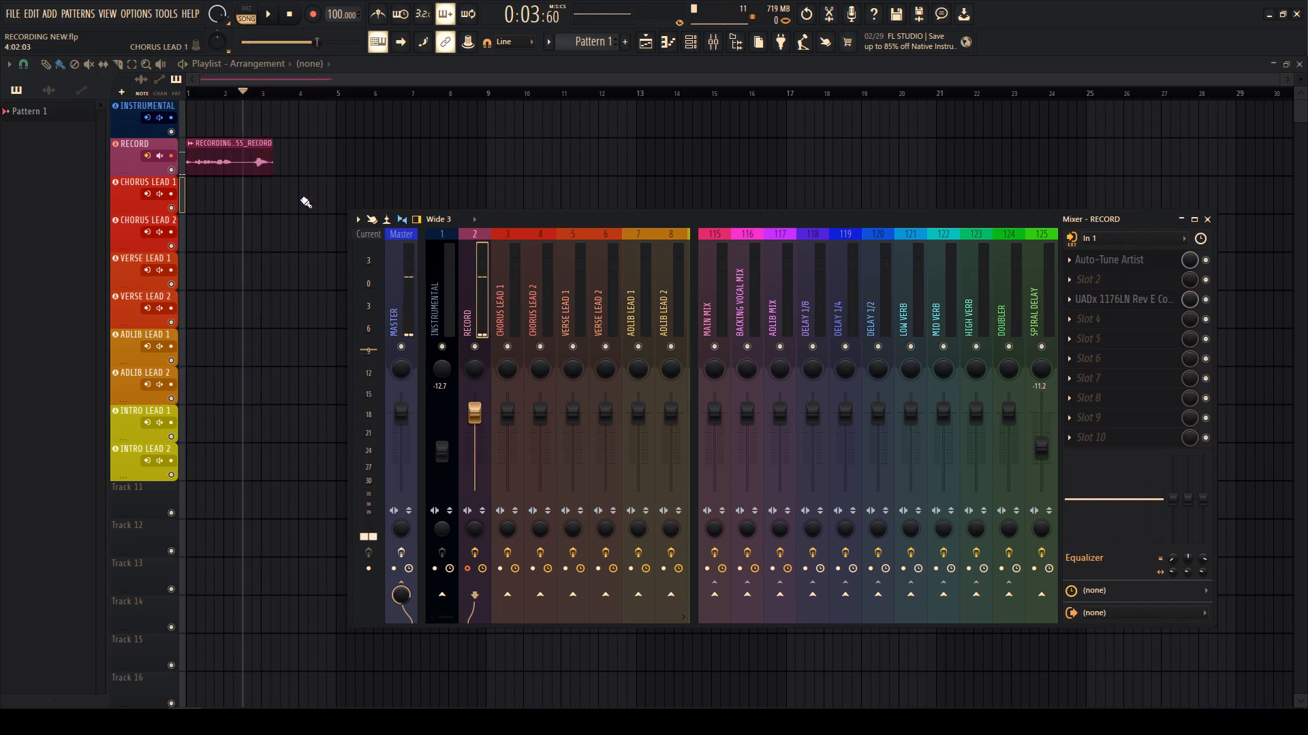
{"action": "left_click_drag", "start_coordinate": [268, 172], "coordinate": [291, 171]}
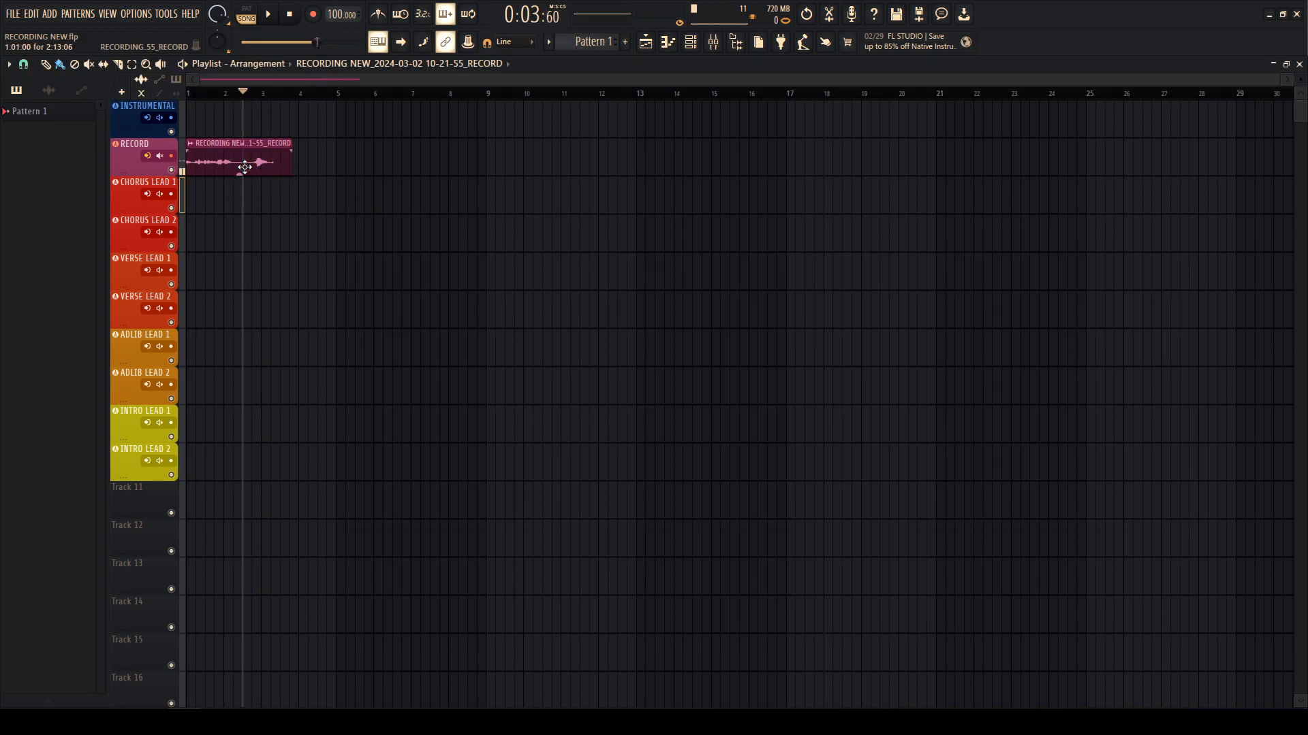
{"action": "right_click", "coordinate": [275, 163], "text": "ctrl"}
{"action": "right_click", "coordinate": [341, 260], "text": "ctrl"}
{"action": "right_click", "coordinate": [285, 161]}
- Record a new test take starting from bar 5
{"action": "left_click", "coordinate": [341, 93]}
{"action": "key", "text": "r"}
{"action": "key", "text": "space"}
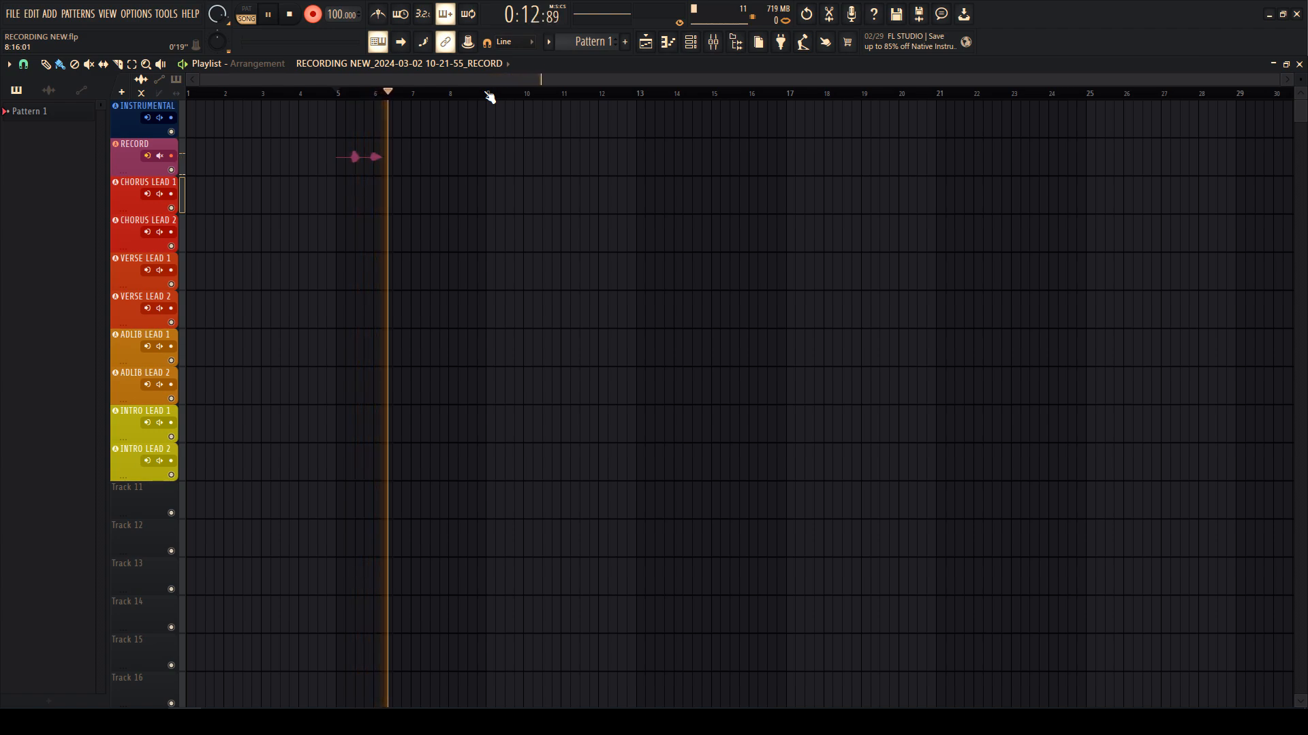
{"action": "key", "text": "space"}
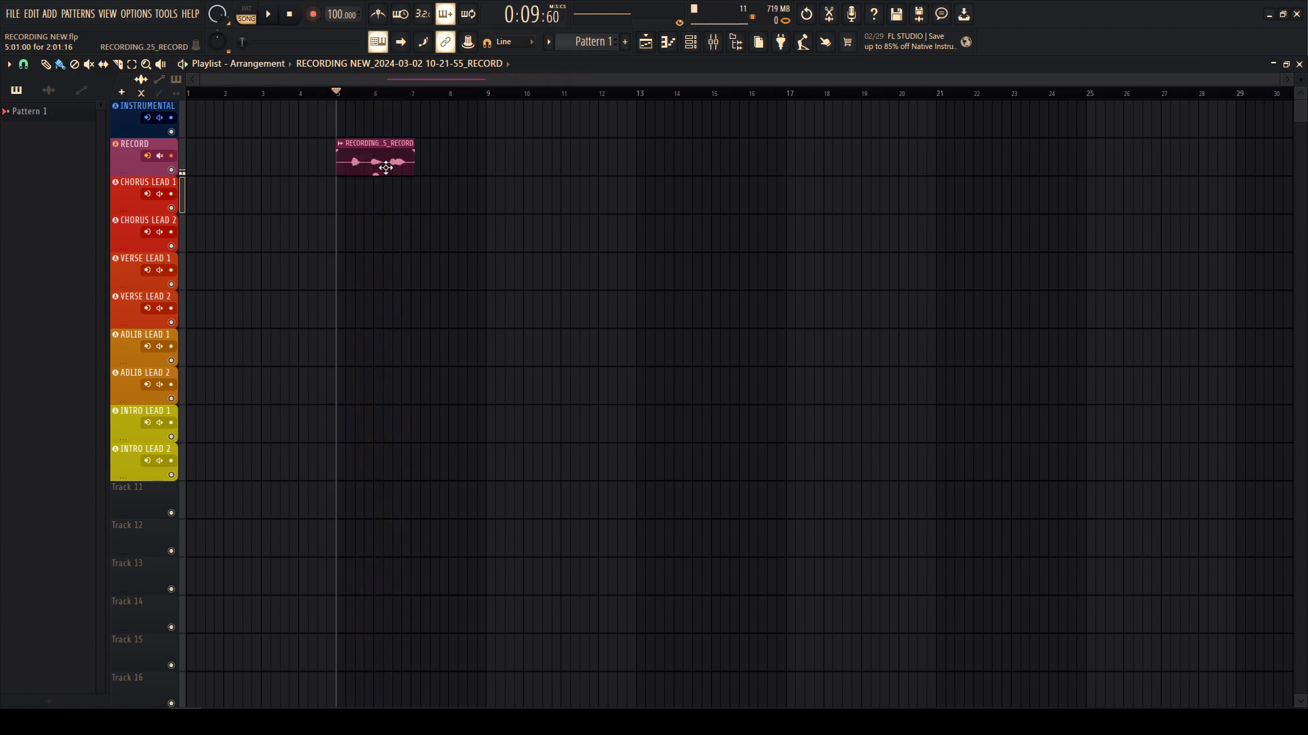
- Move the new take onto CHORUS LEAD 1, preview it, shorten its end, and show the mixer
{"action": "left_click_drag", "start_coordinate": [385, 167], "coordinate": [385, 191]}
{"action": "scroll", "coordinate": [329, 185], "scroll_direction": "up", "scroll_amount": 4}
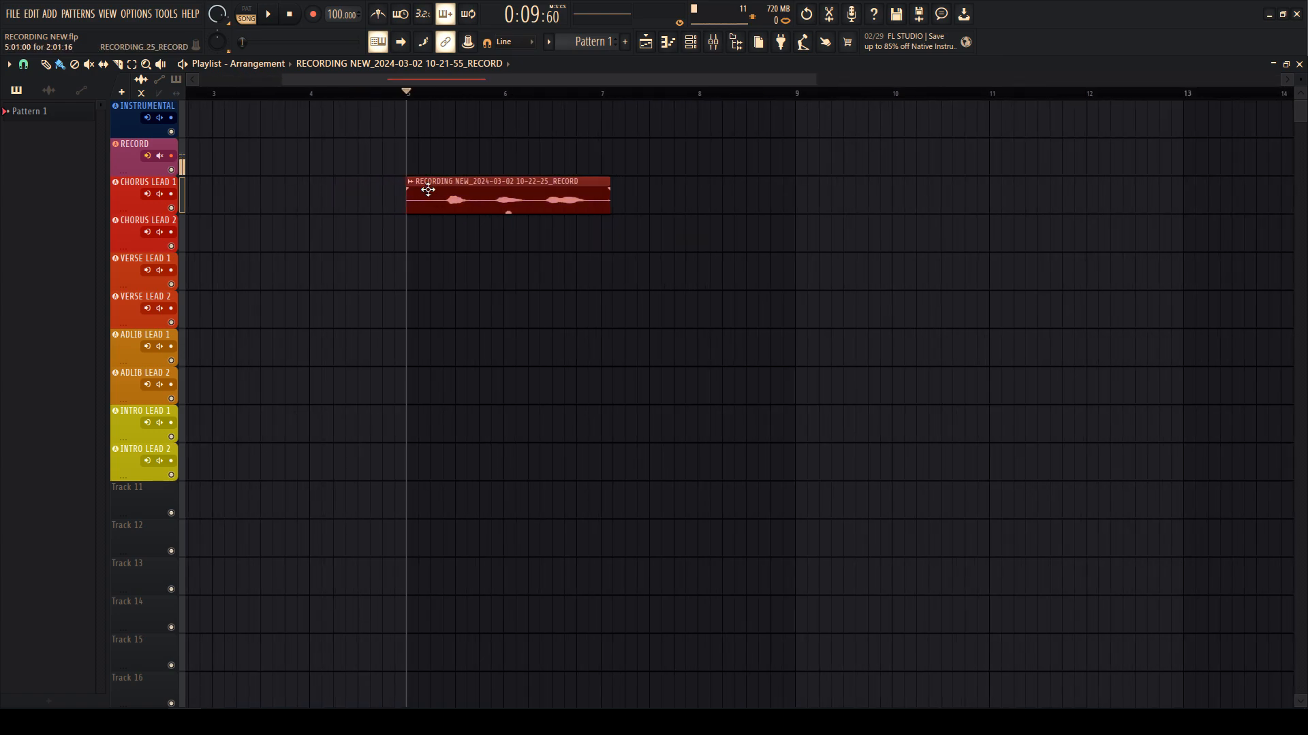
{"action": "double_click", "coordinate": [429, 190]}
{"action": "key", "text": "Escape"}
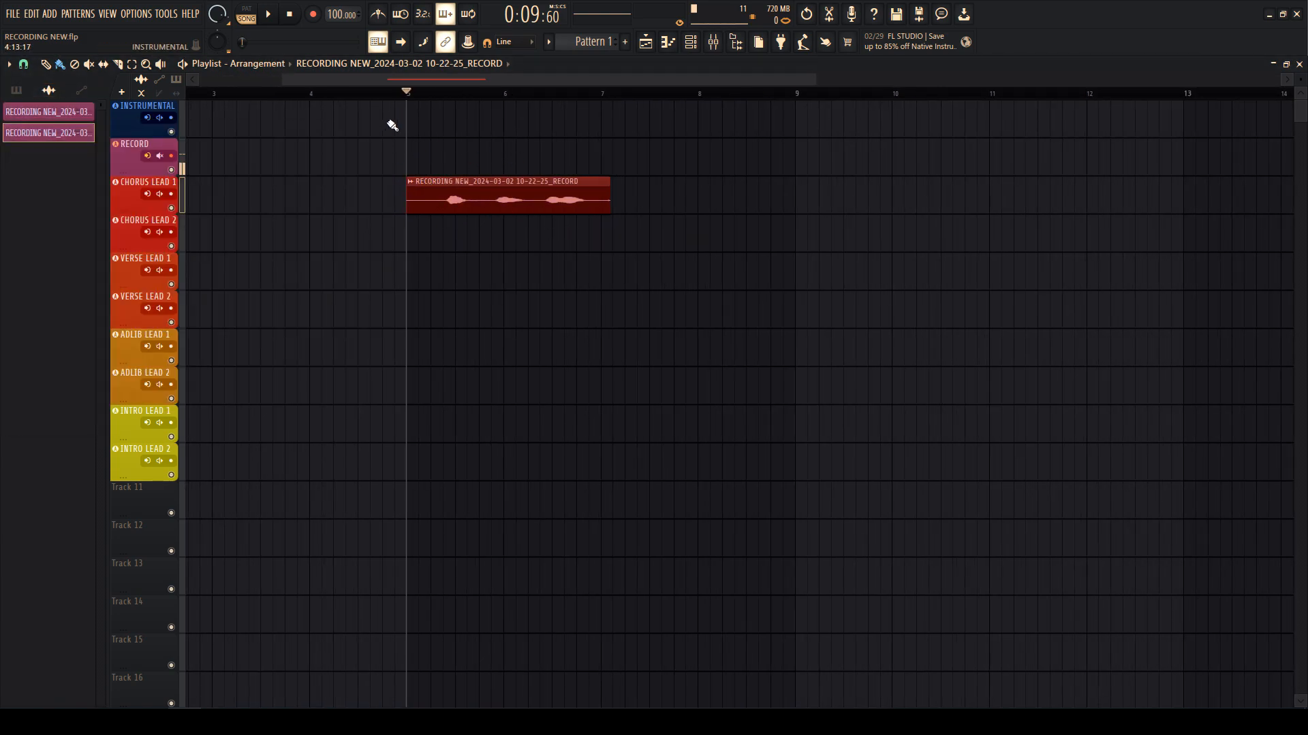
{"action": "key", "text": "space"}
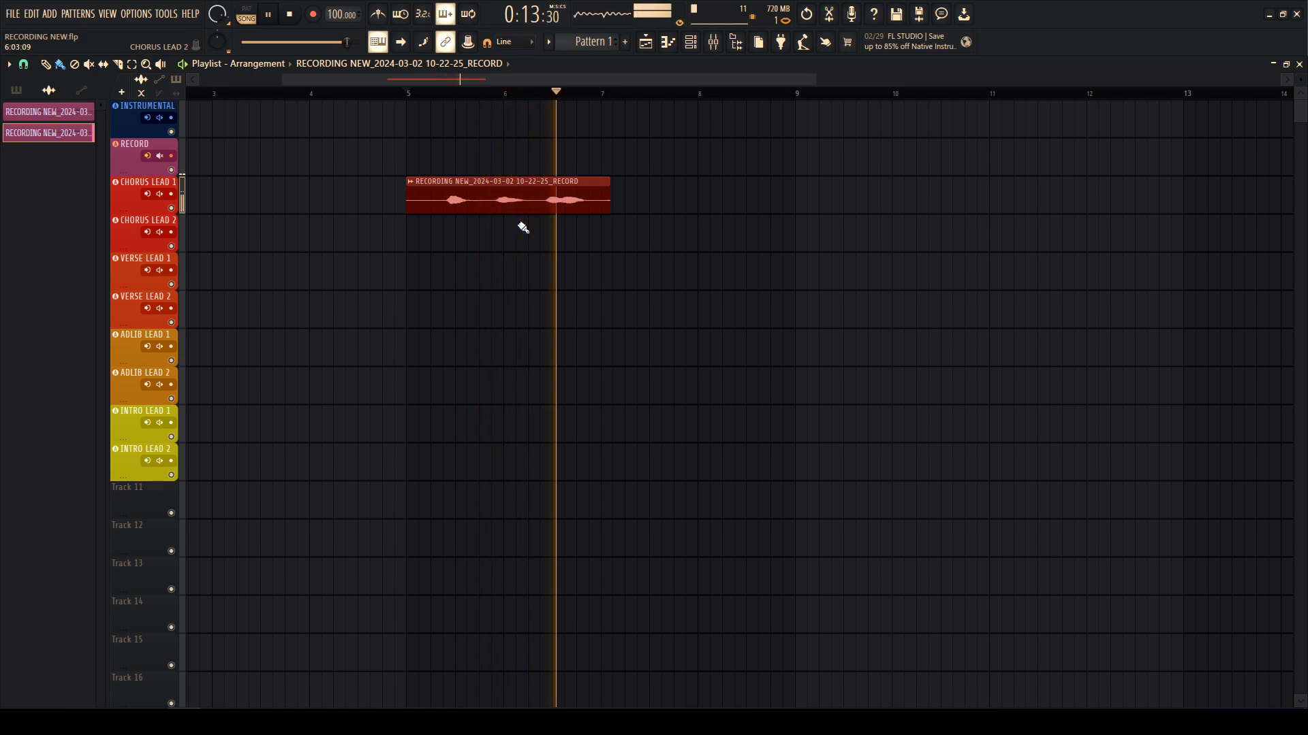
{"action": "key", "text": "space"}
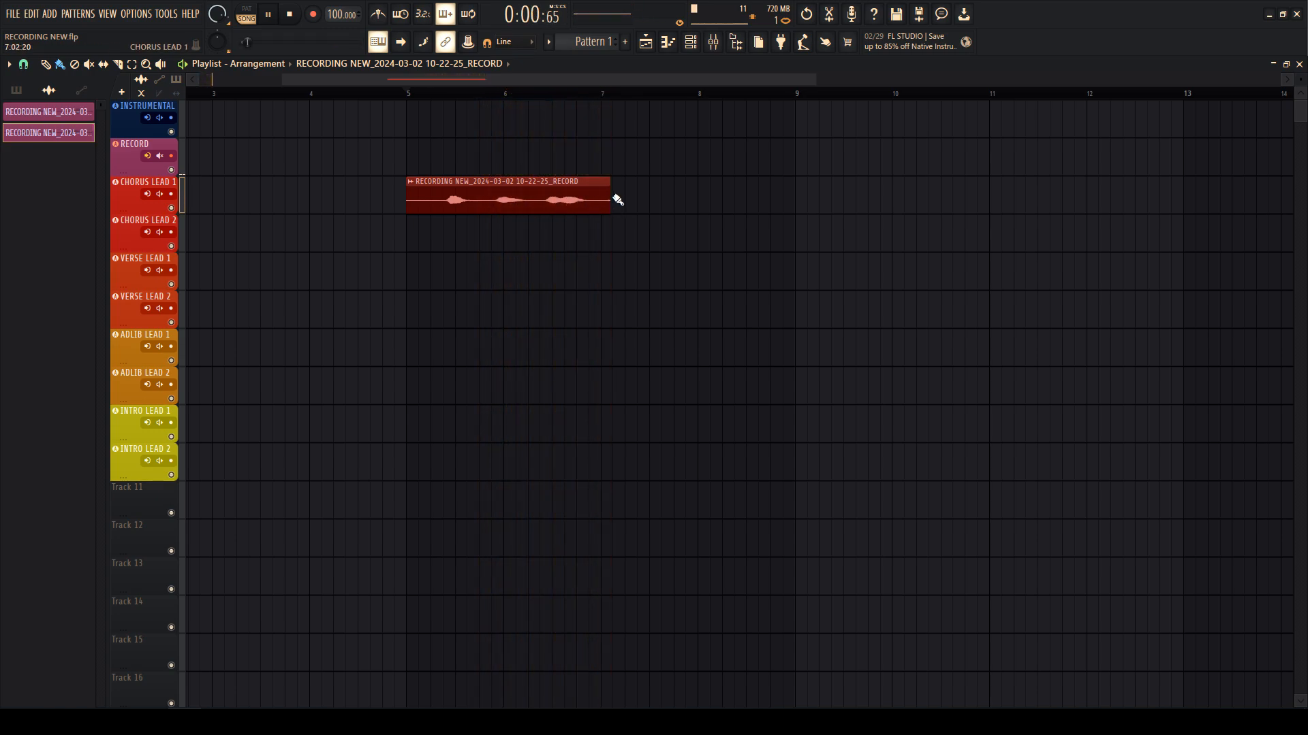
{"action": "left_click_drag", "start_coordinate": [608, 206], "coordinate": [599, 205]}
{"action": "left_click", "coordinate": [713, 41]}
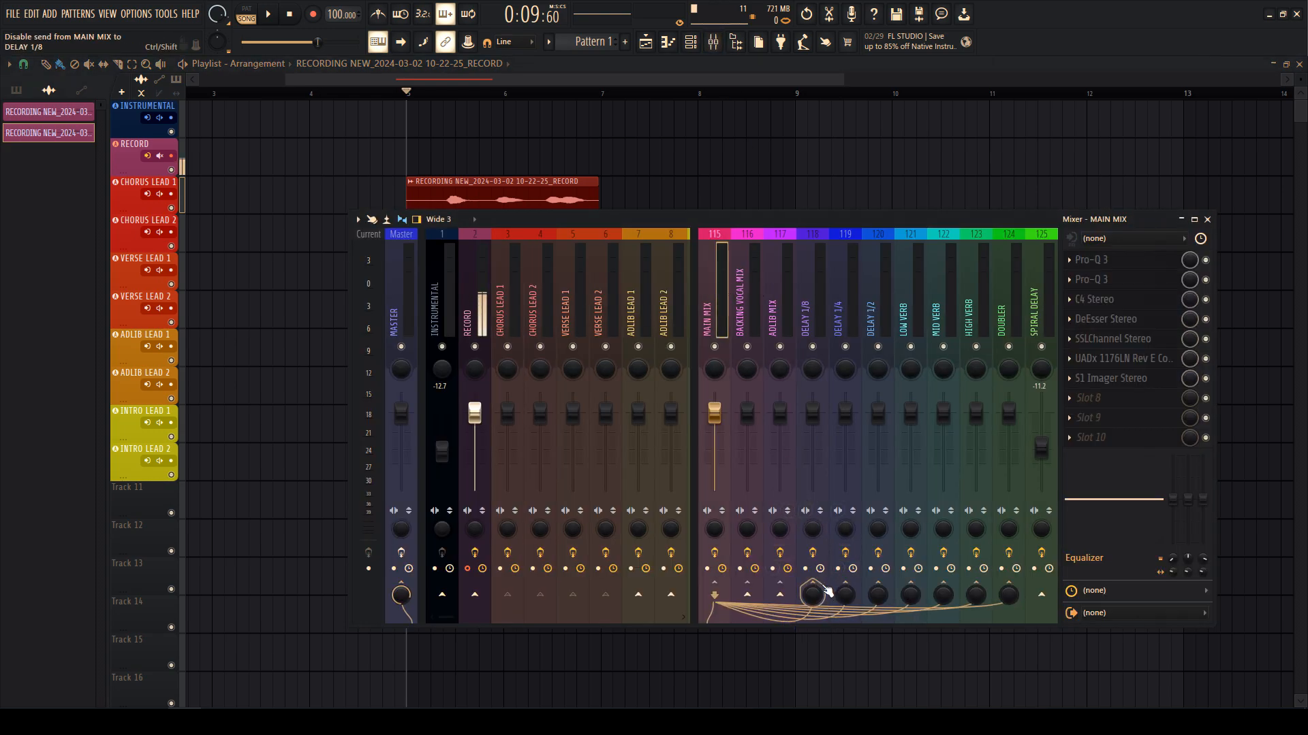
- Set the MAIN MIX send to DELAY 1/2 to 20 and audition it during playback
{"action": "right_click", "coordinate": [877, 597]}
{"action": "left_click", "coordinate": [901, 666]}
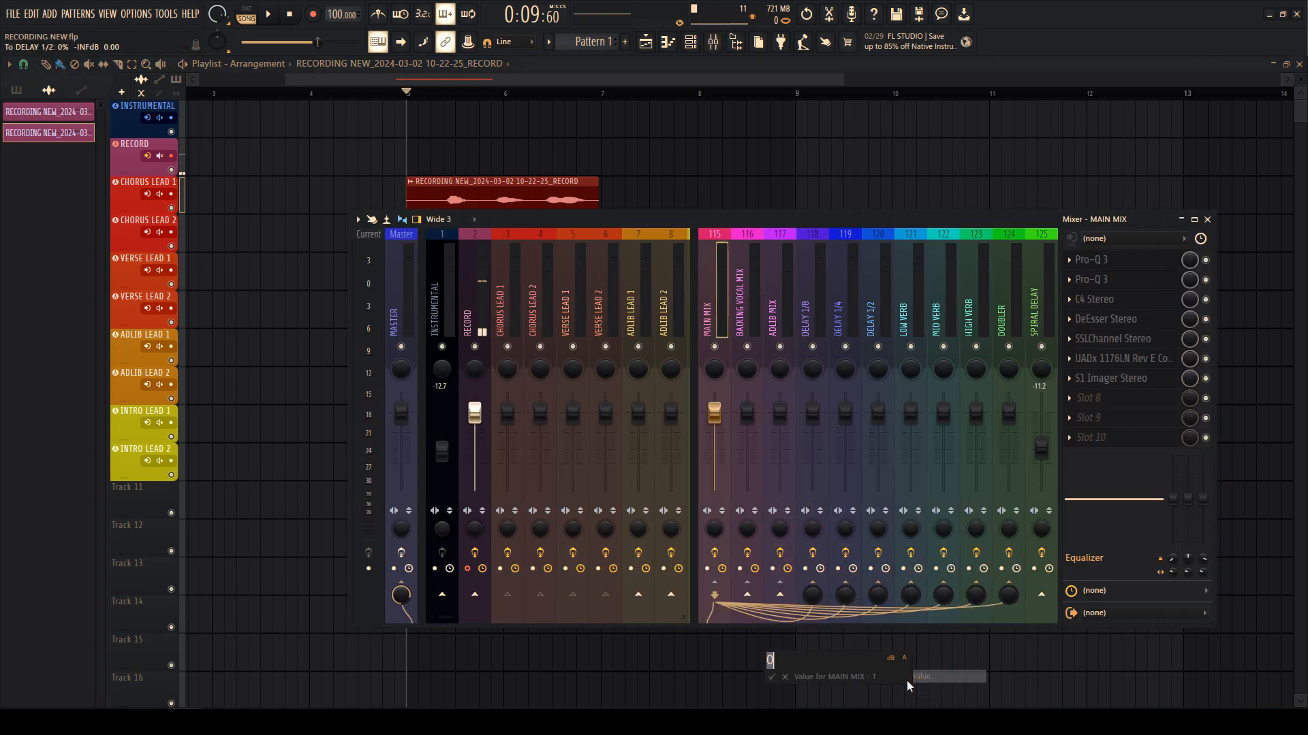
{"action": "type", "text": "20"}
{"action": "key", "text": "Return"}
{"action": "key", "text": "space"}
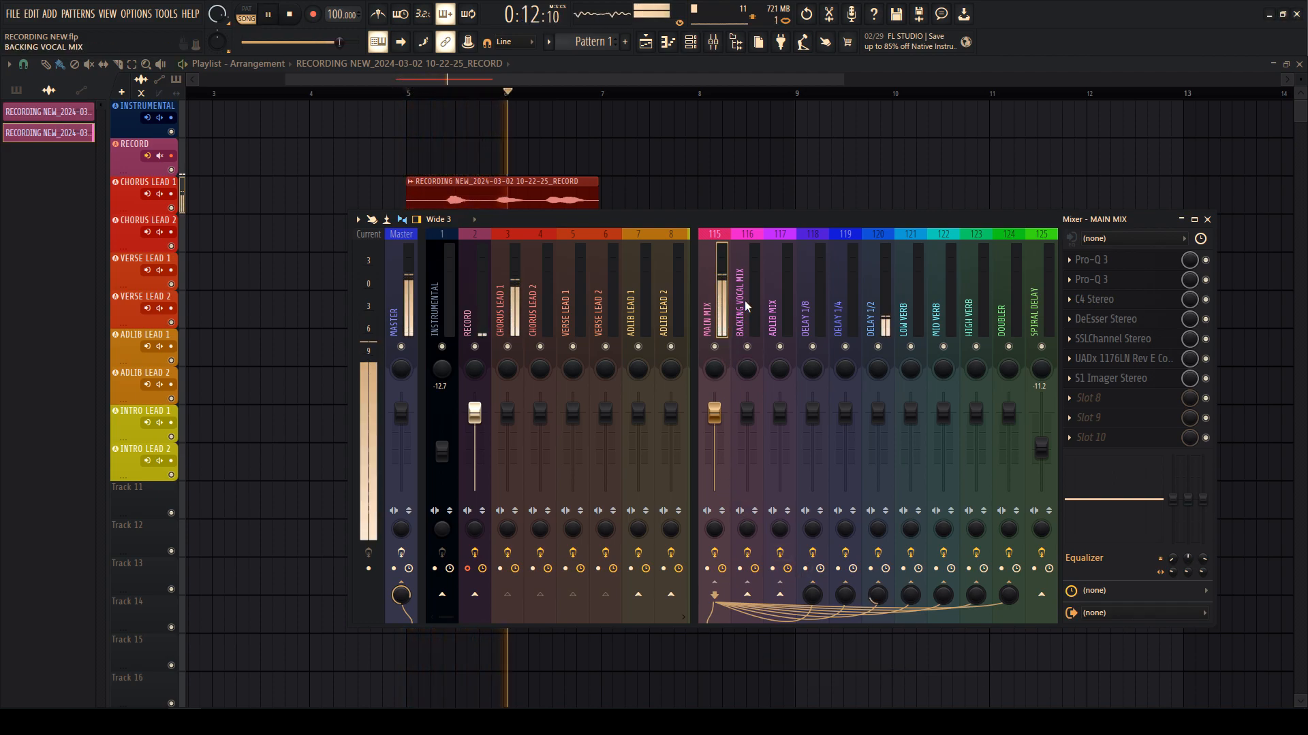
{"action": "left_click", "coordinate": [874, 325]}
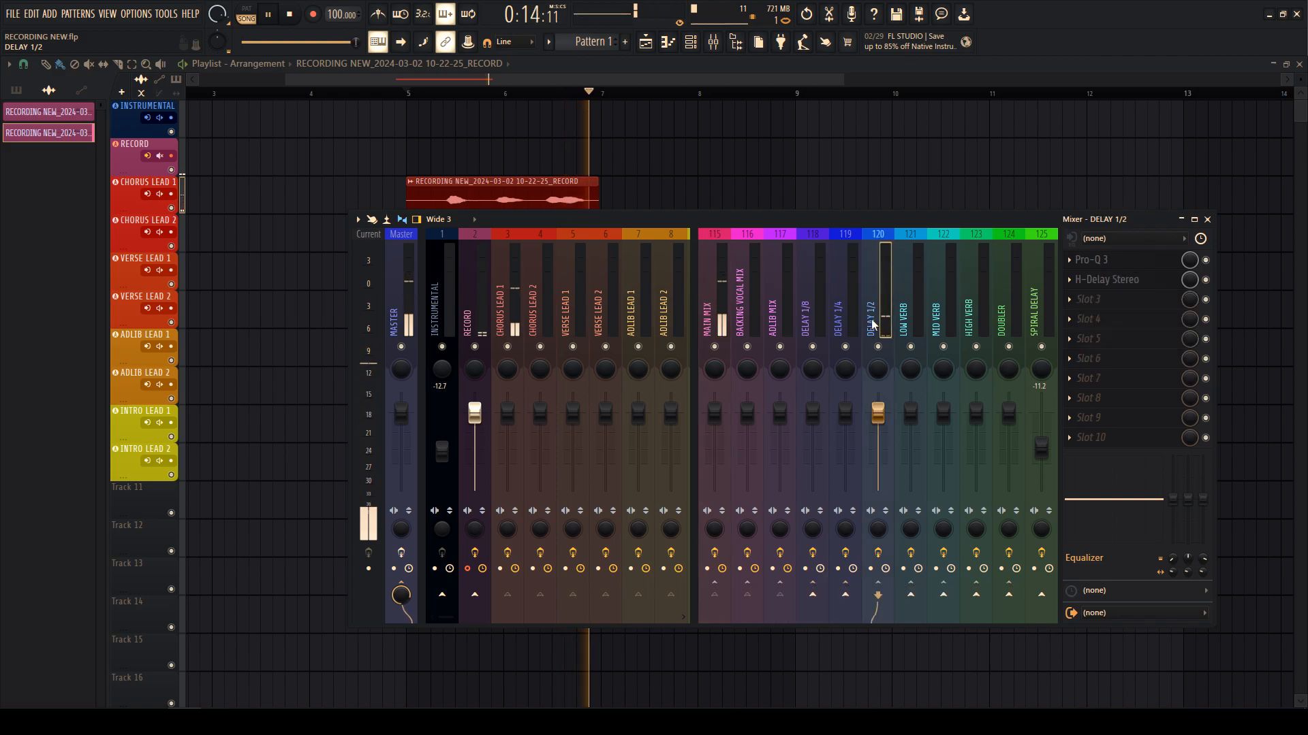
{"action": "left_click", "coordinate": [745, 314]}
{"action": "left_click", "coordinate": [721, 312]}
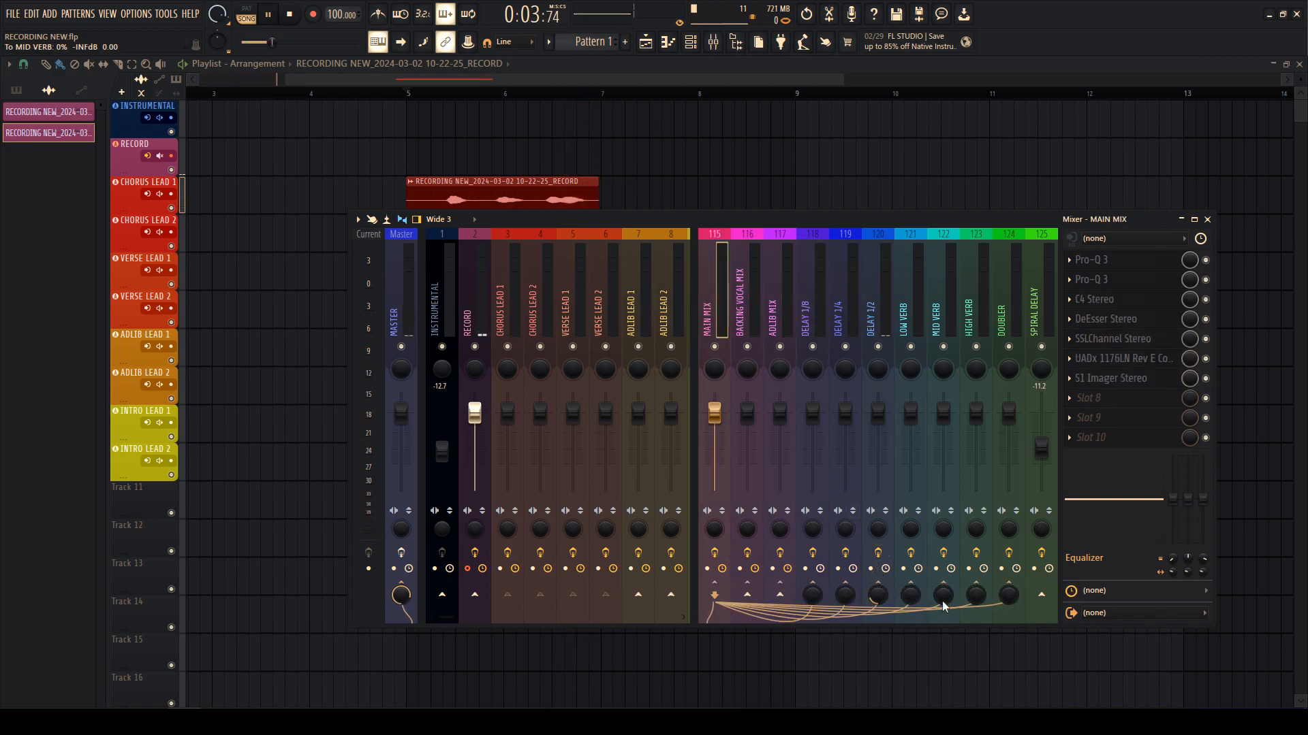
- Set the MAIN MIX send to MID VERB to 10
{"action": "right_click", "coordinate": [976, 600]}
{"action": "left_click", "coordinate": [1006, 670]}
{"action": "type", "text": "10"}
{"action": "key", "text": "Return"}
- Stop playback, shift the test clip down to INTRO LEAD 1, and return to bar 5
{"action": "left_click", "coordinate": [442, 94]}
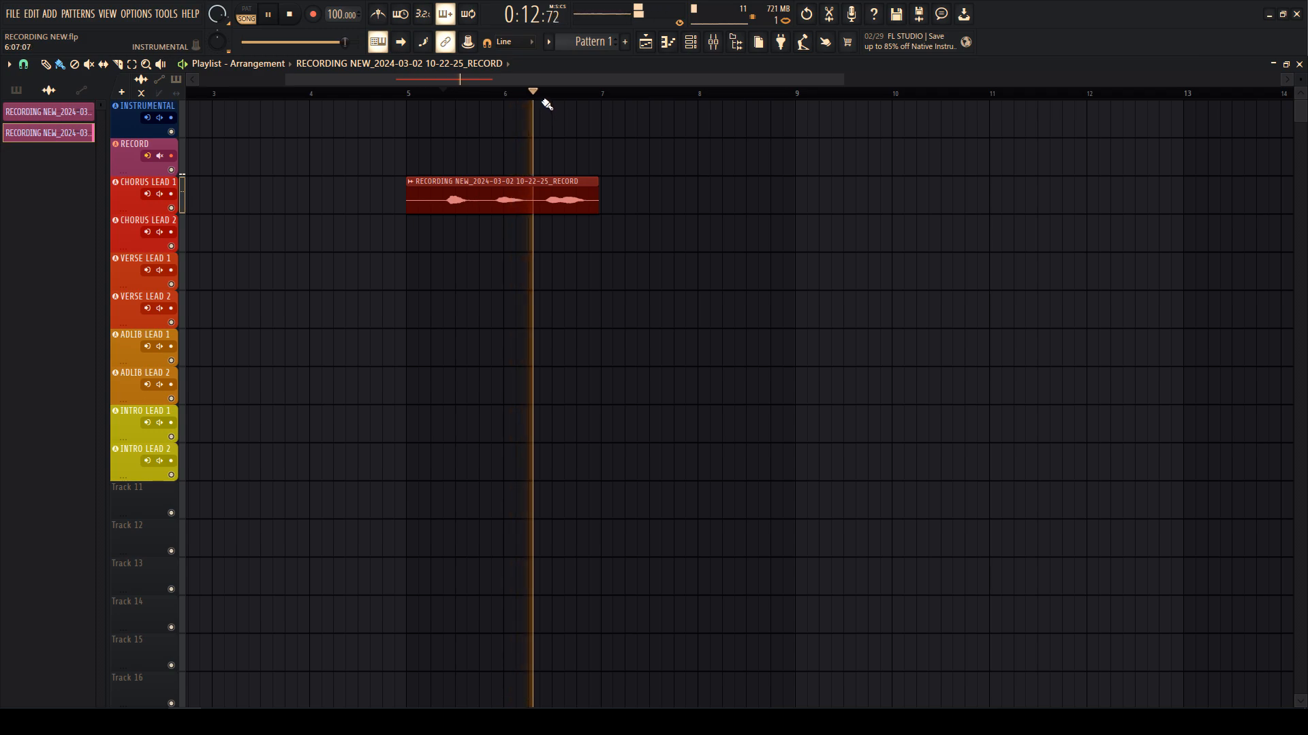
{"action": "key", "text": "space"}
{"action": "left_click_drag", "start_coordinate": [515, 228], "coordinate": [528, 150]}
{"action": "key", "text": "shift+Down"}
{"action": "key", "text": "shift+Down"}
{"action": "key", "text": "shift+Down"}
{"action": "key", "text": "shift+Down"}
{"action": "key", "text": "shift+Down"}
{"action": "key", "text": "shift+Down"}
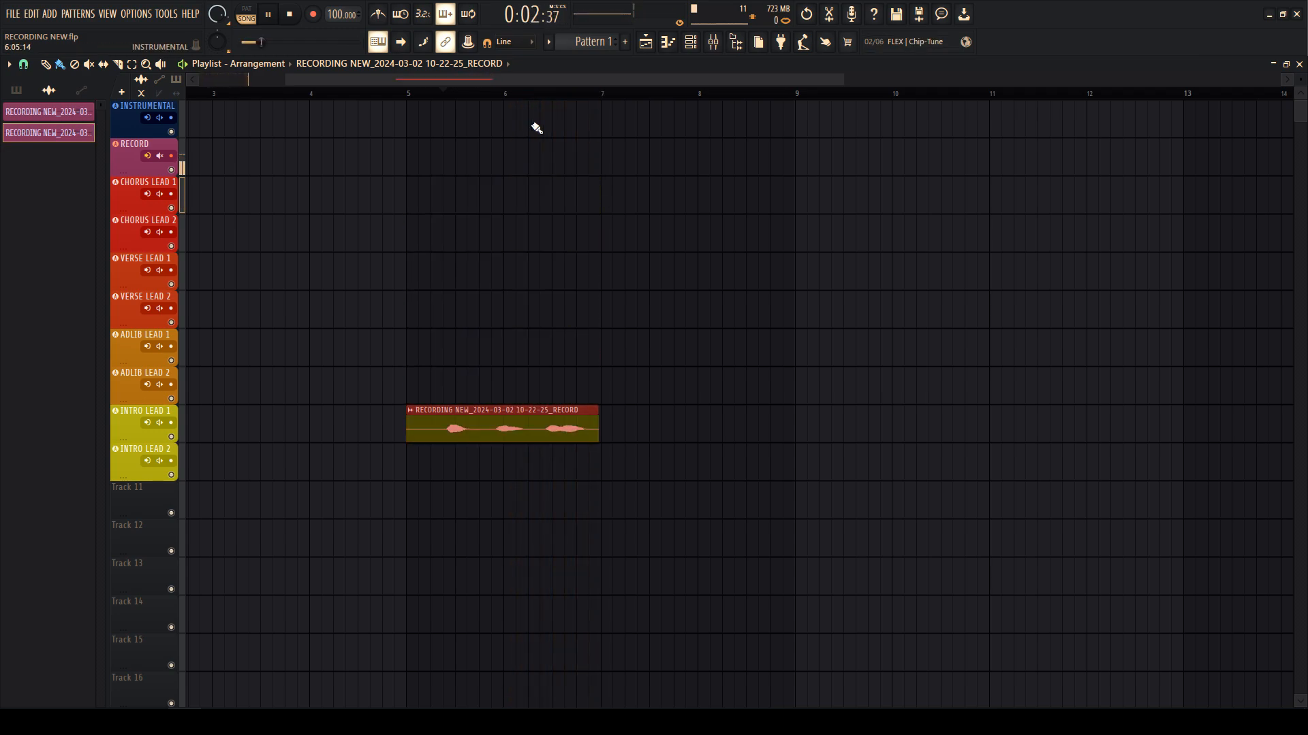
{"action": "left_click", "coordinate": [406, 93]}
- Set the BACKING VOCAL MIX send to LOW VERB to 40%
{"action": "left_click", "coordinate": [713, 42]}
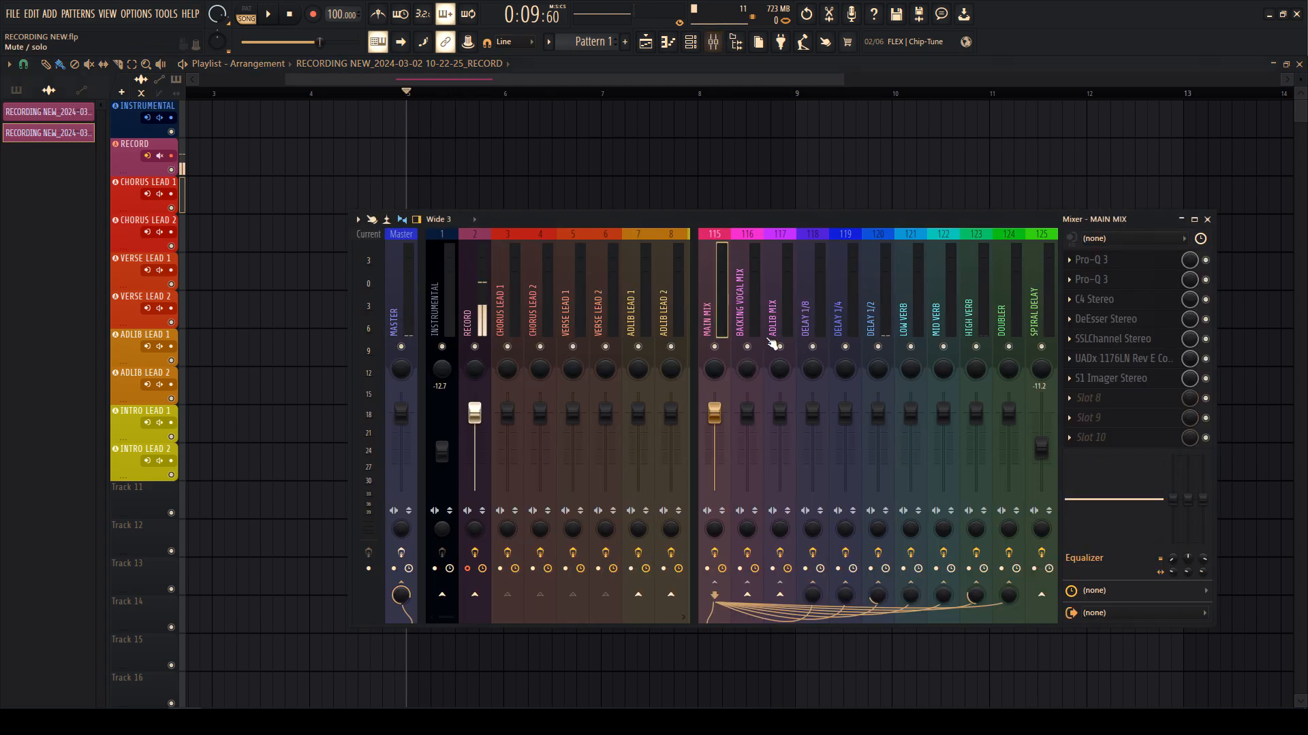
{"action": "key", "text": "Right"}
{"action": "key", "text": "space"}
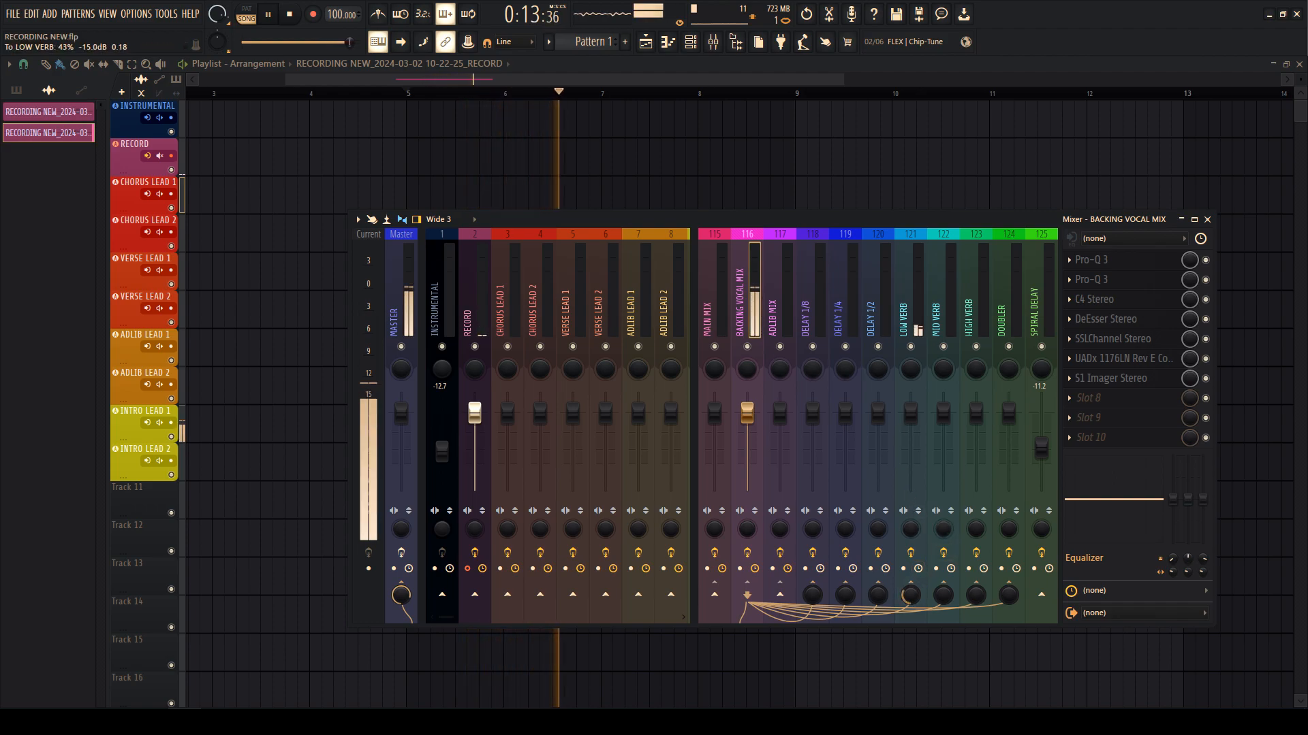
{"action": "right_click", "coordinate": [917, 599]}
{"action": "left_click", "coordinate": [965, 677]}
{"action": "type", "text": "40%"}
{"action": "key", "text": "Return"}
{"action": "key", "text": "space"}
- Close the mixer, play back the result, then delete the test recordings from the project
{"action": "key", "text": "F9"}
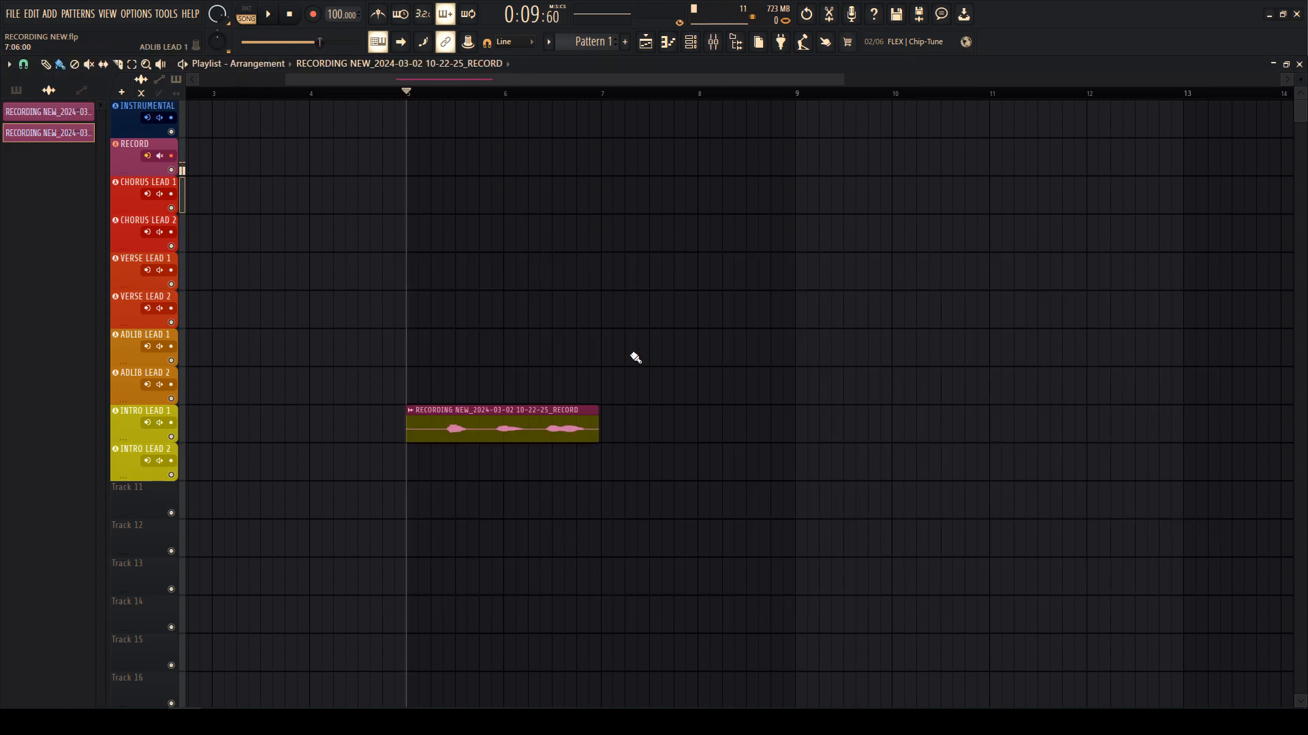
{"action": "key", "text": "space"}
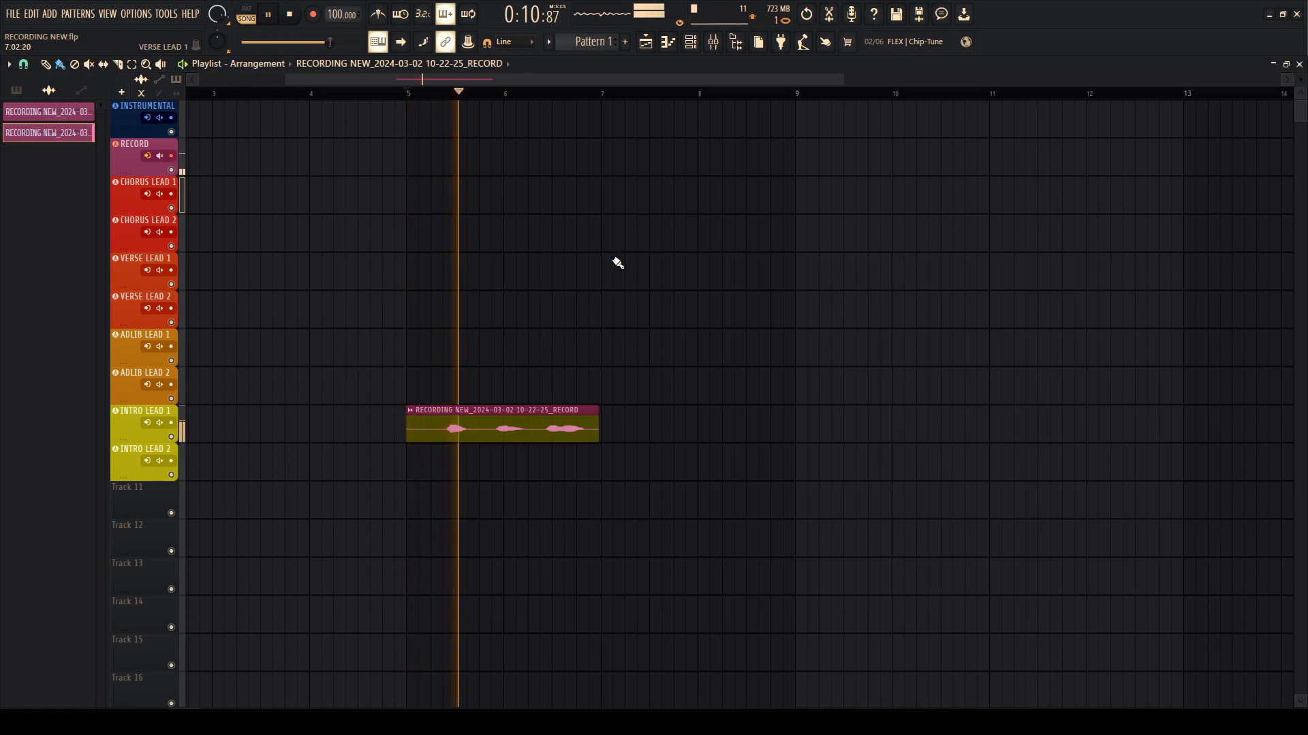
{"action": "left_click", "coordinate": [713, 41]}
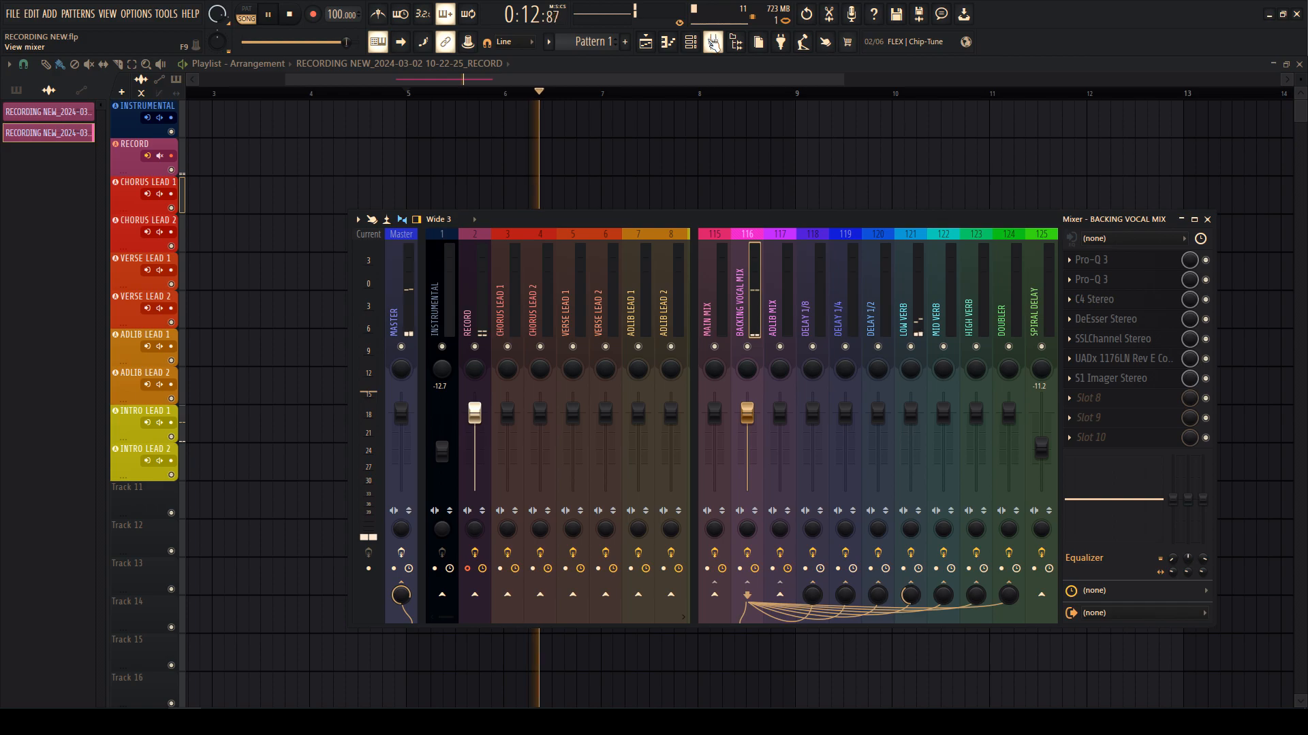
{"action": "left_click", "coordinate": [713, 42]}
{"action": "key", "text": "space"}
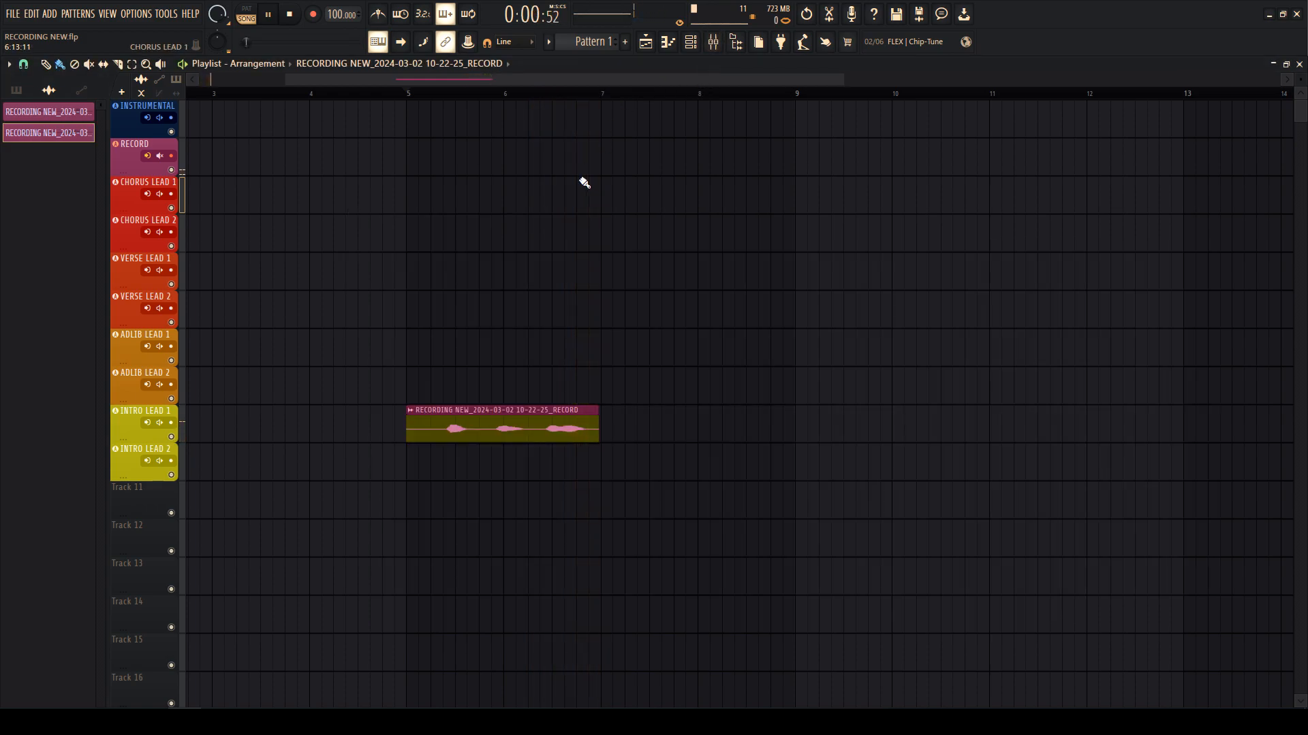
{"action": "right_click", "coordinate": [526, 426]}
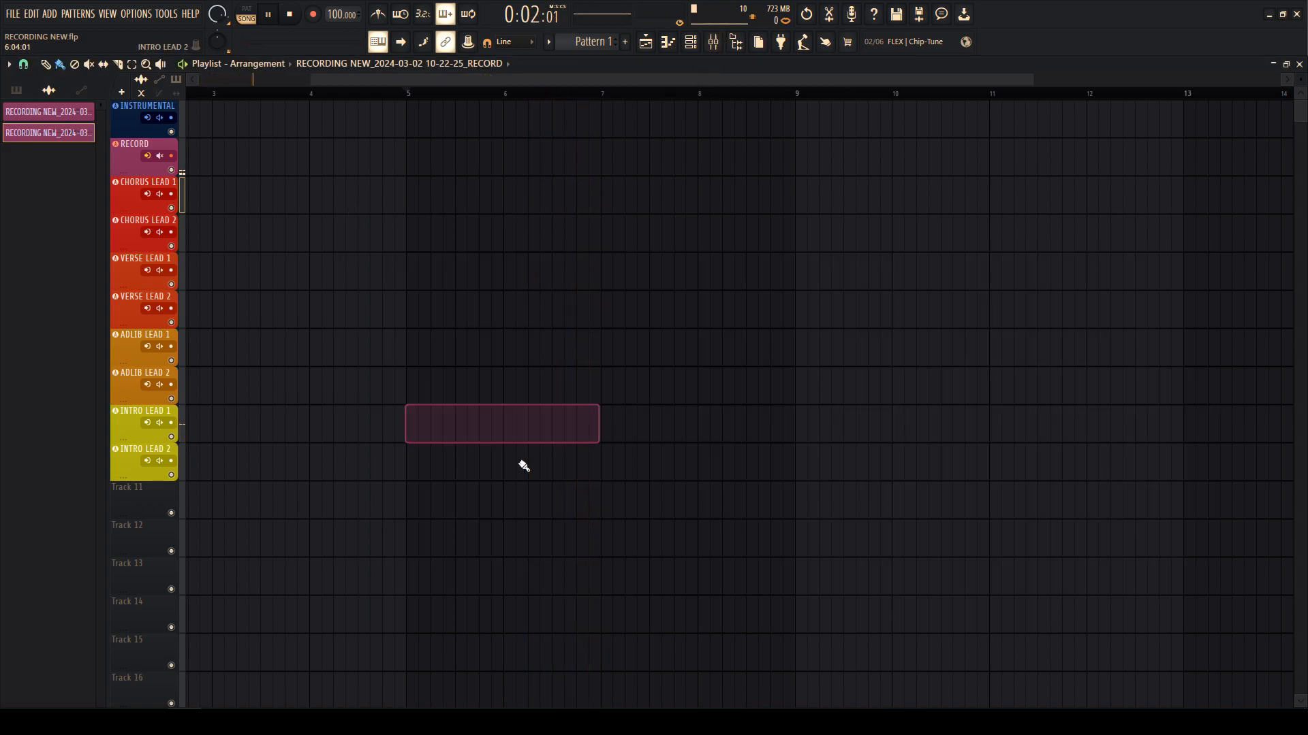
{"action": "right_click", "coordinate": [51, 112]}
{"action": "left_click", "coordinate": [96, 267]}
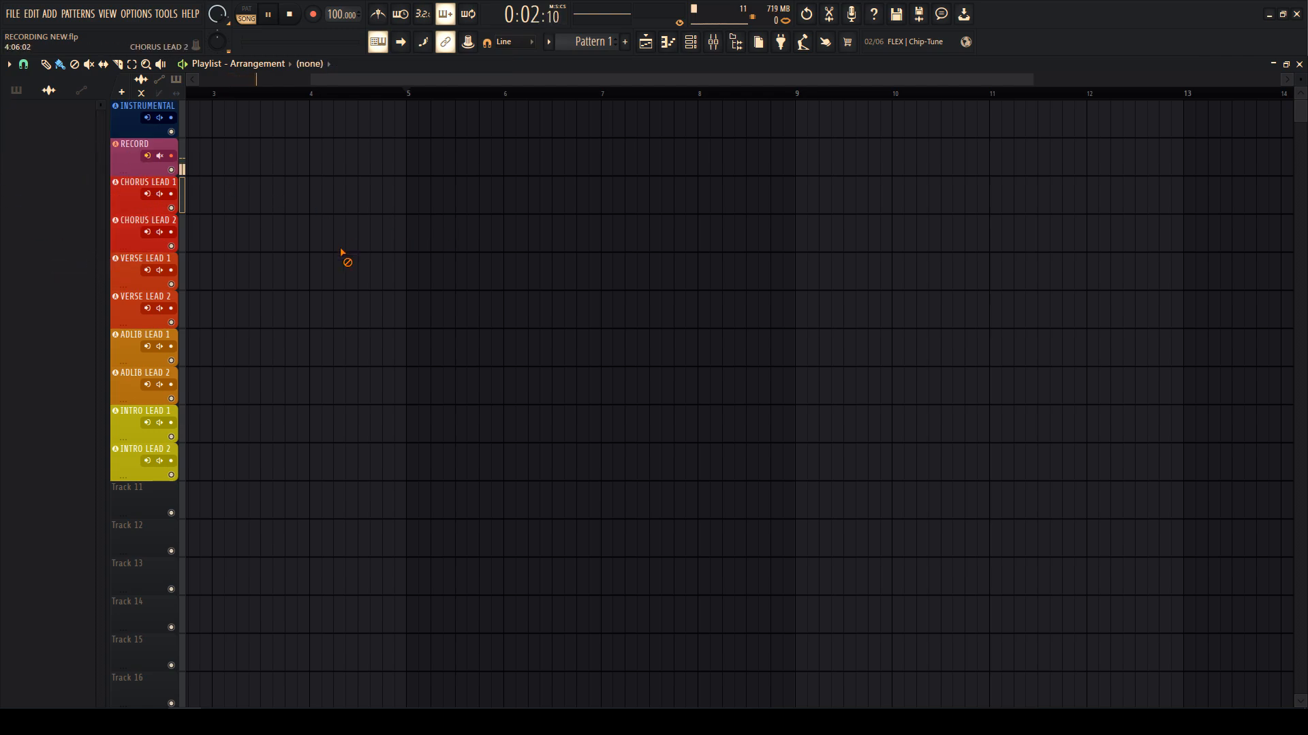
- Rewind to the song start and load Auto-Key 2 on the INSTRUMENTAL channel's first slot
{"action": "key", "text": "space"}
{"action": "left_click_drag", "start_coordinate": [211, 95], "coordinate": [62, 134]}
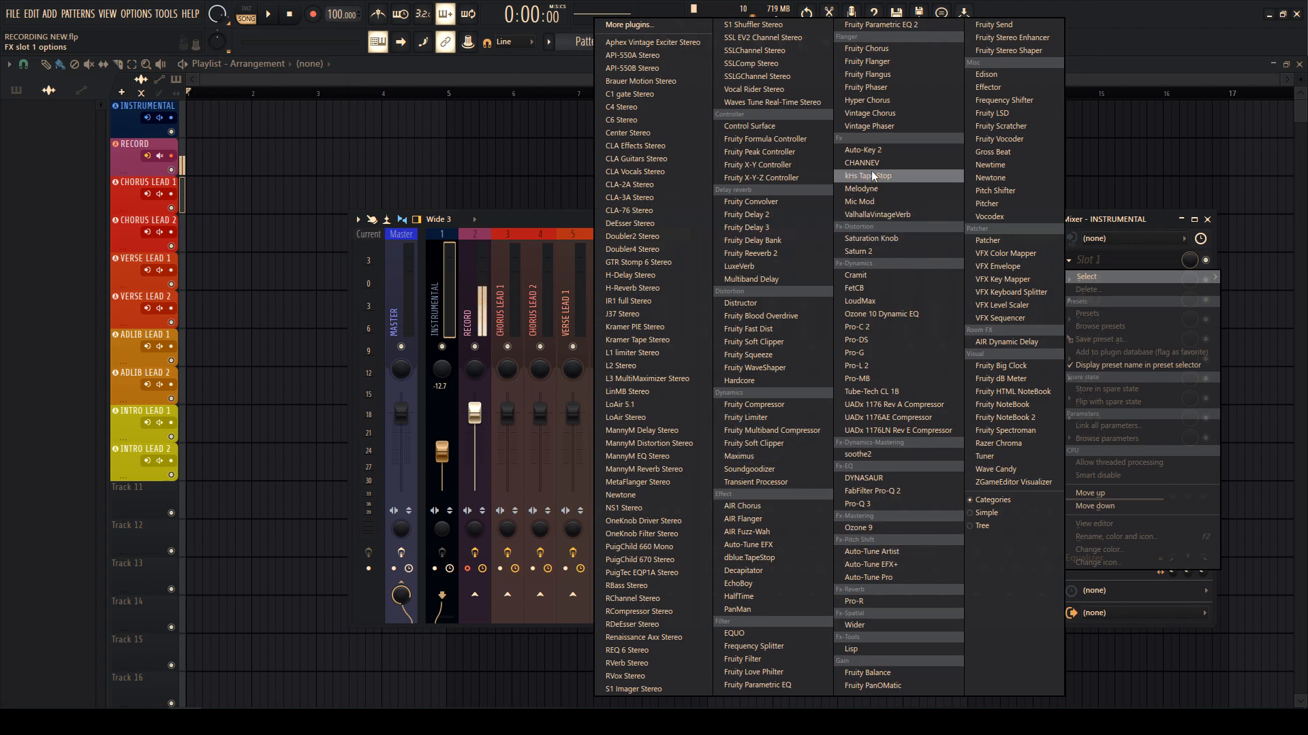
{"action": "left_click", "coordinate": [875, 150]}
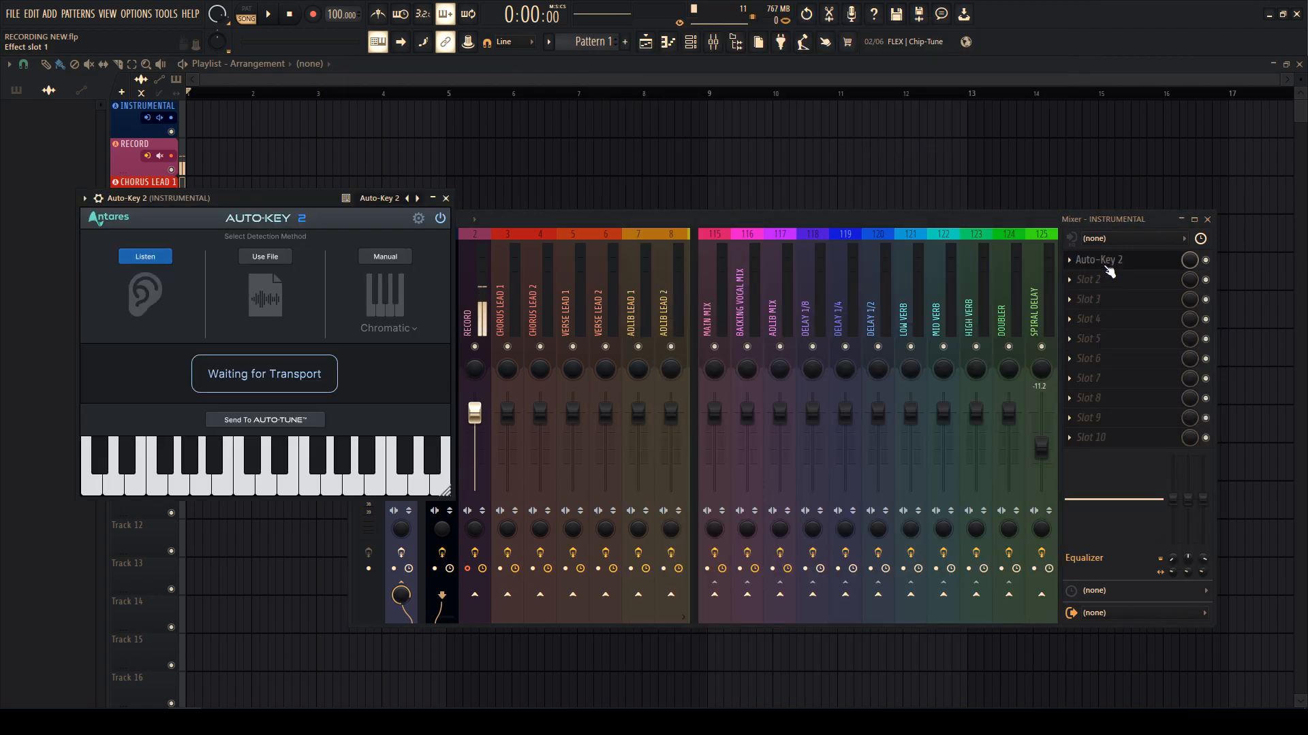
{"action": "left_click", "coordinate": [1102, 262]}
- Load Saturn 2 into INSTRUMENTAL's second slot on its Warm Tape default, then close it
{"action": "left_click", "coordinate": [1102, 263]}
{"action": "left_click", "coordinate": [1089, 283]}
{"action": "left_click", "coordinate": [1092, 280]}
{"action": "left_click", "coordinate": [1097, 266]}
{"action": "left_click", "coordinate": [1095, 281]}
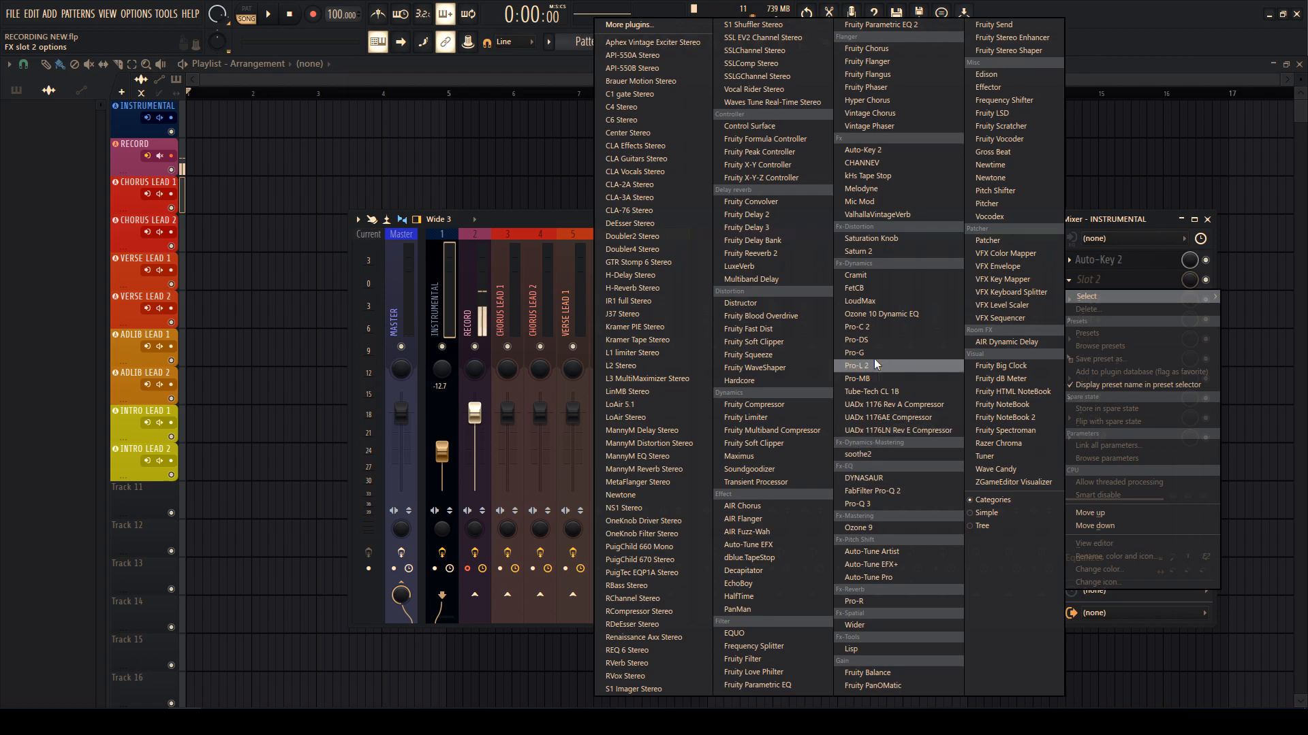
{"action": "left_click", "coordinate": [859, 251]}
{"action": "left_click_drag", "start_coordinate": [659, 214], "coordinate": [431, 175]}
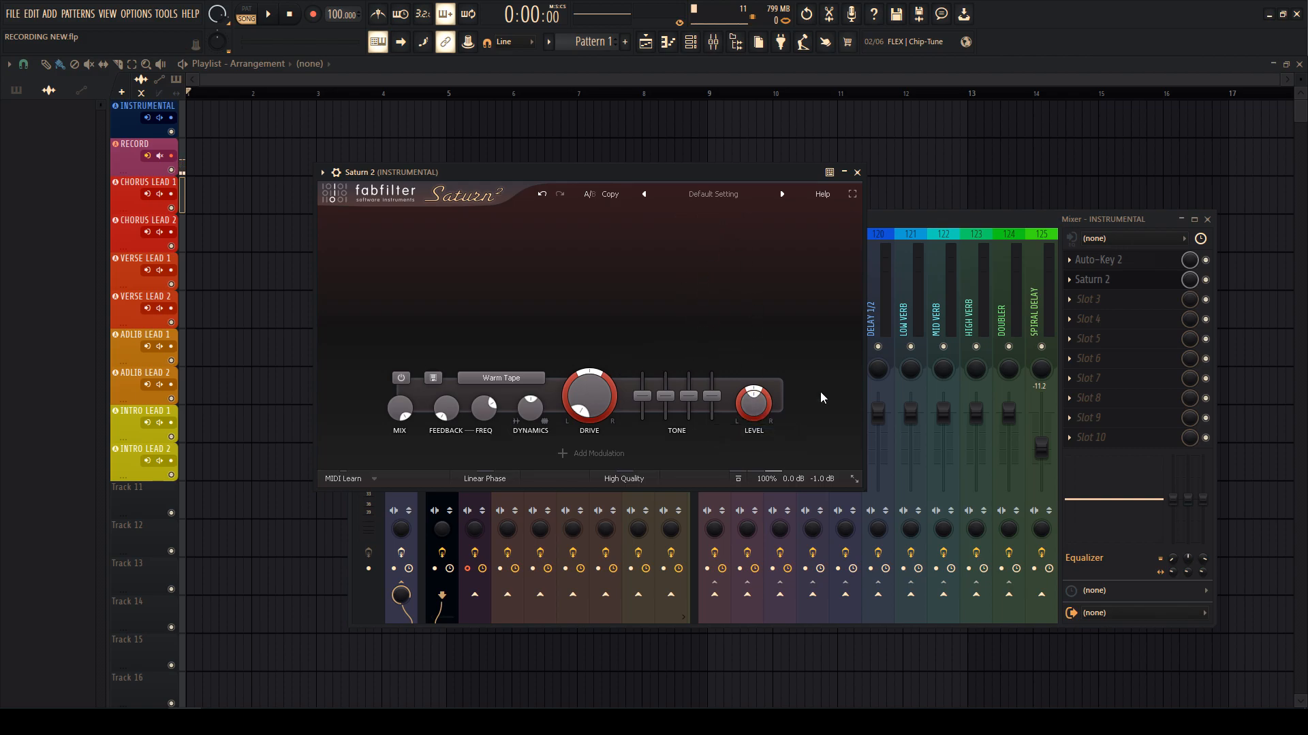
{"action": "left_click", "coordinate": [857, 173]}
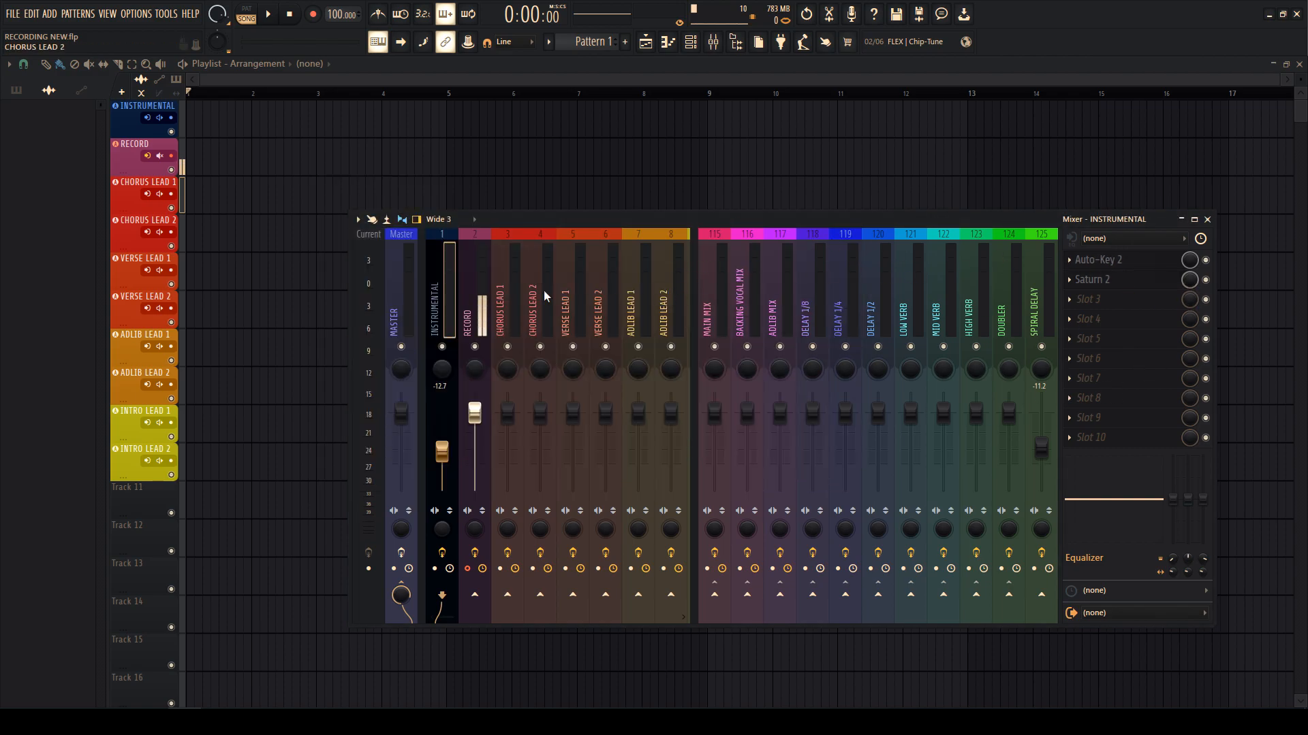
- Load SSLChannel Stereo into RECORD's slot 2 with a factory channel-strip preset
{"action": "left_click", "coordinate": [487, 292]}
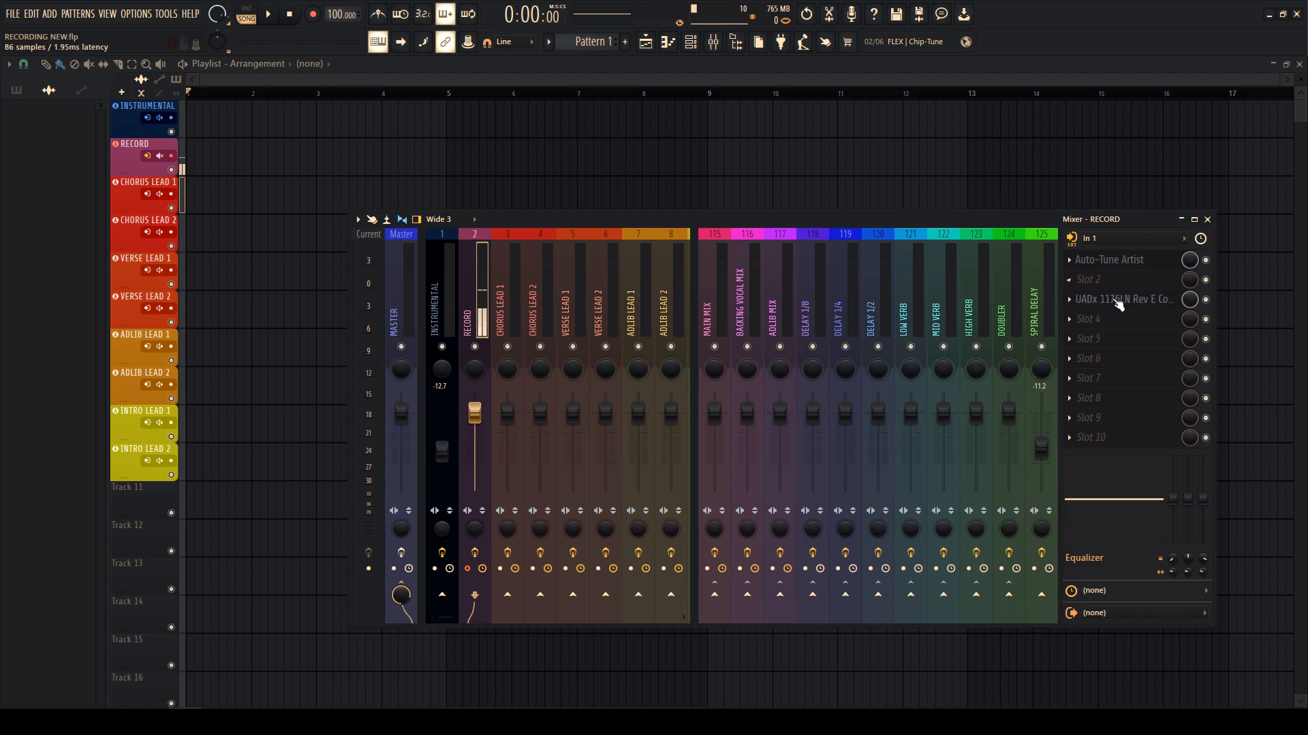
{"action": "left_click", "coordinate": [1099, 285]}
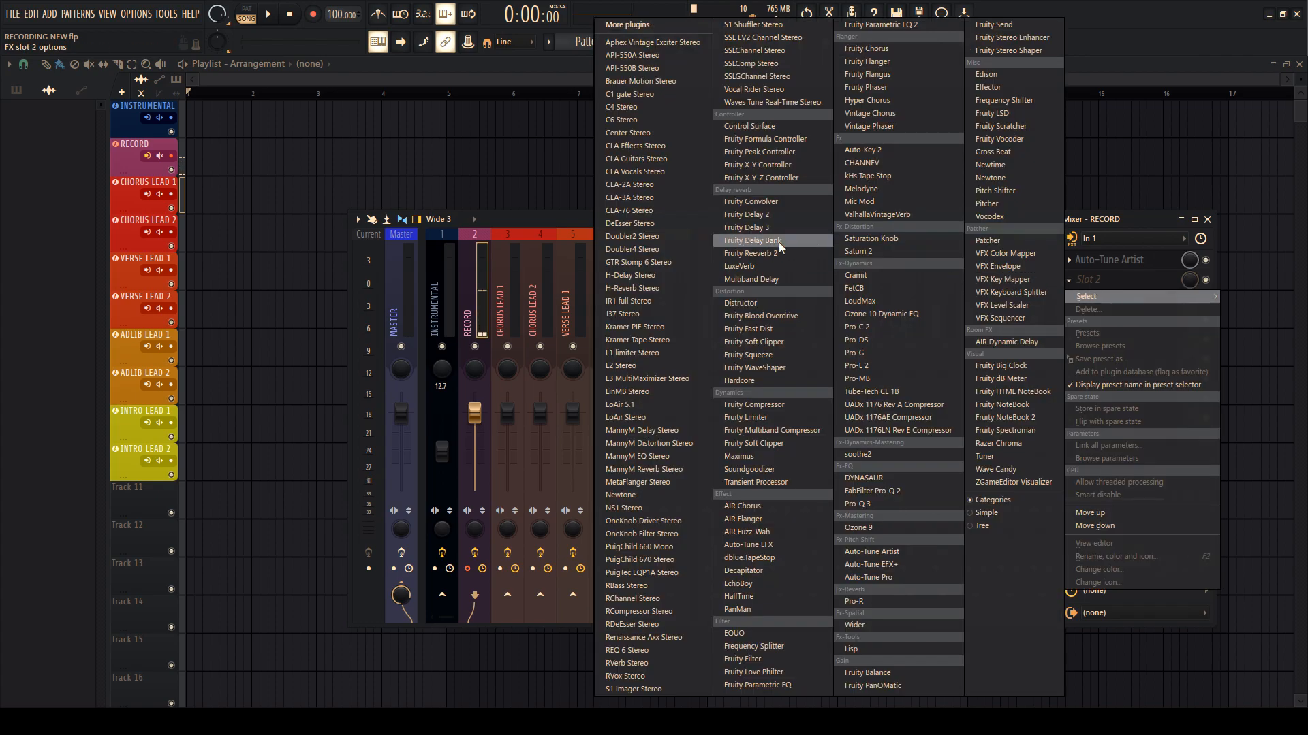
{"action": "left_click", "coordinate": [736, 52]}
{"action": "left_click", "coordinate": [130, 155]}
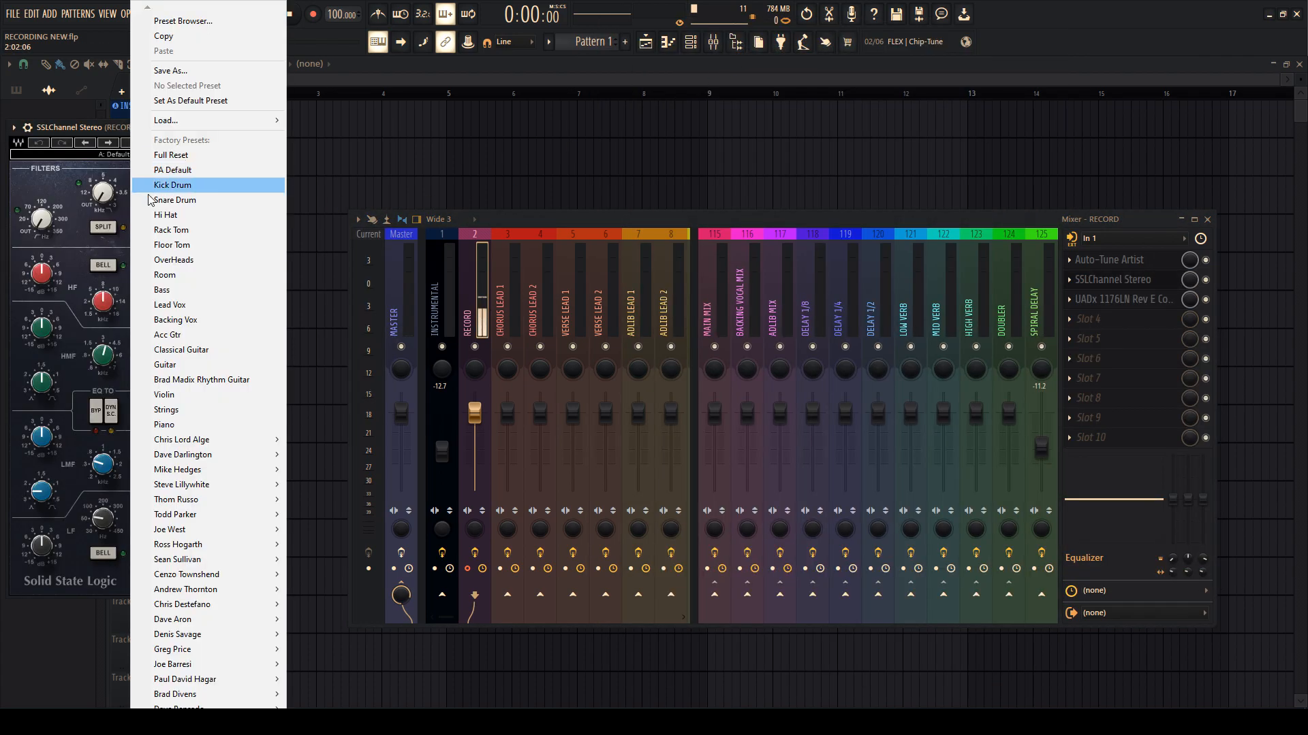
{"action": "left_click", "coordinate": [176, 320]}
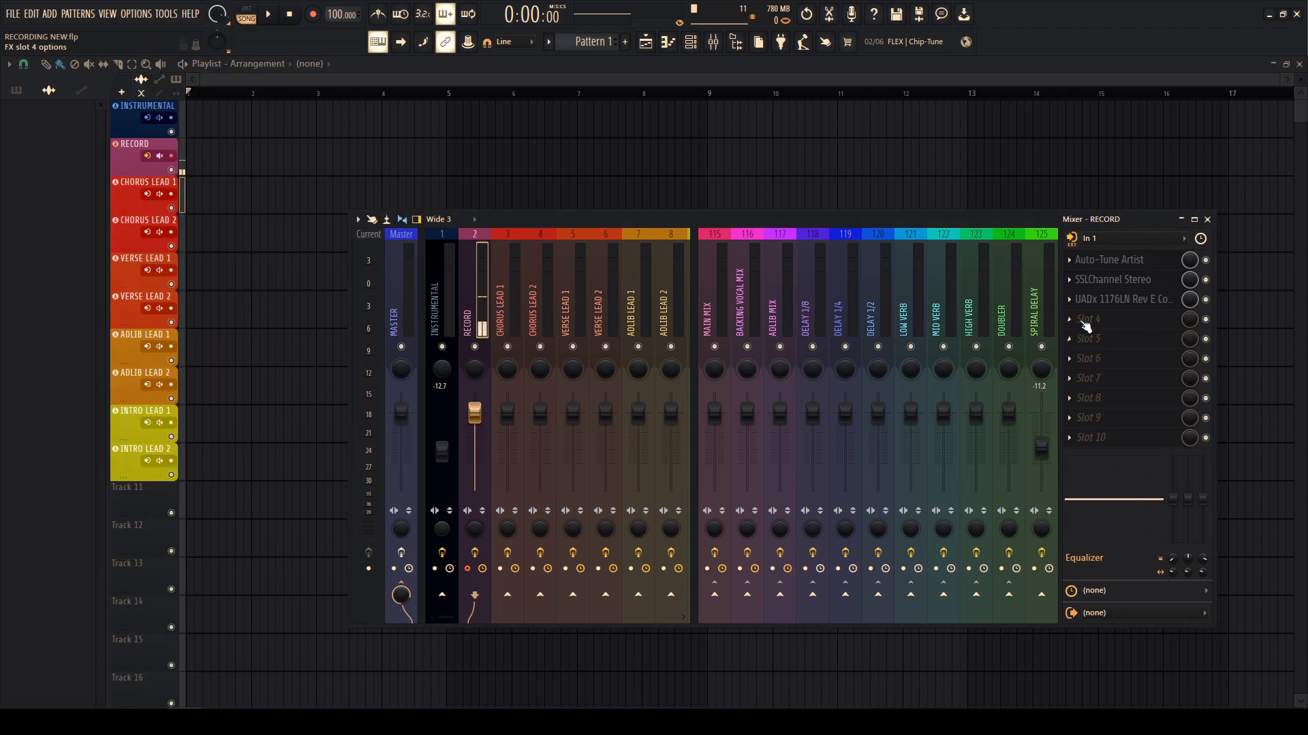
- Check the Auto-Tune Artist plugin on CHORUS LEAD 1, then close the mixer
{"action": "left_click", "coordinate": [512, 282]}
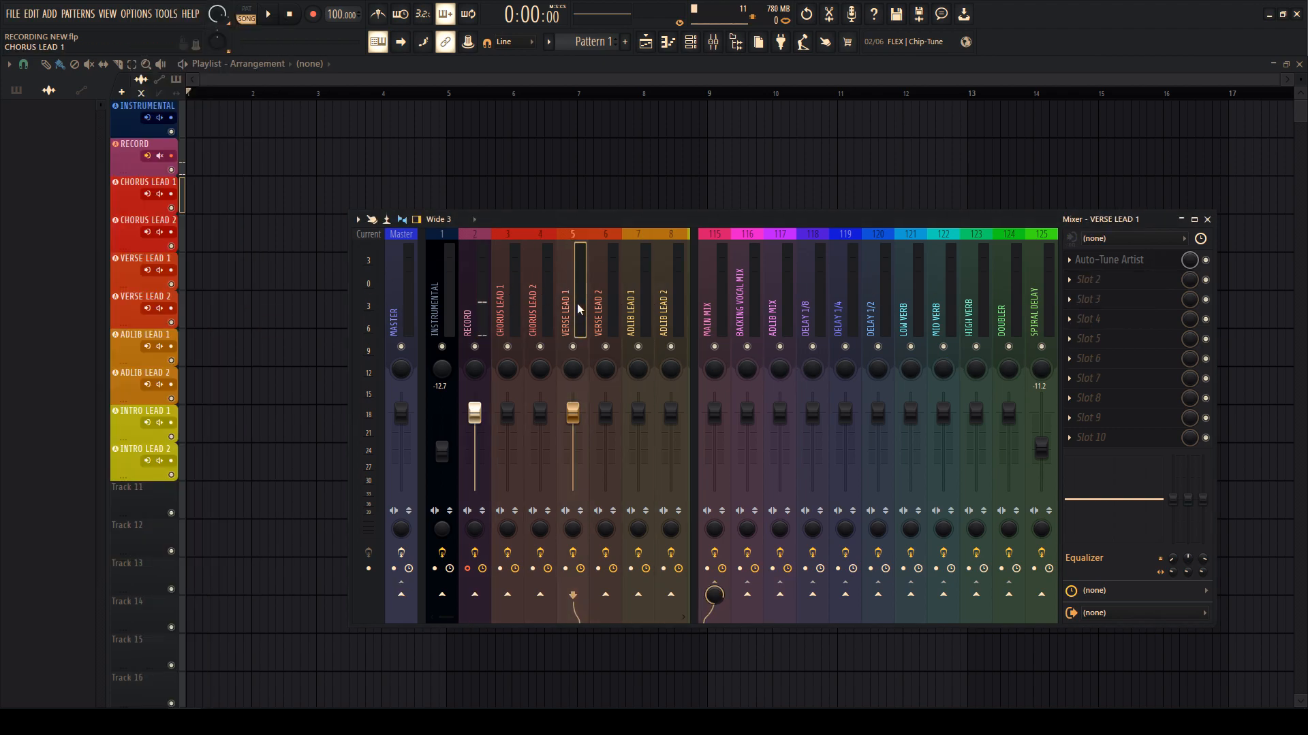
{"action": "left_click", "coordinate": [1112, 266]}
{"action": "left_click", "coordinate": [1112, 266]}
{"action": "left_click", "coordinate": [632, 292]}
{"action": "left_click_drag", "start_coordinate": [676, 298], "coordinate": [416, 294]}
{"action": "key", "text": "F9"}
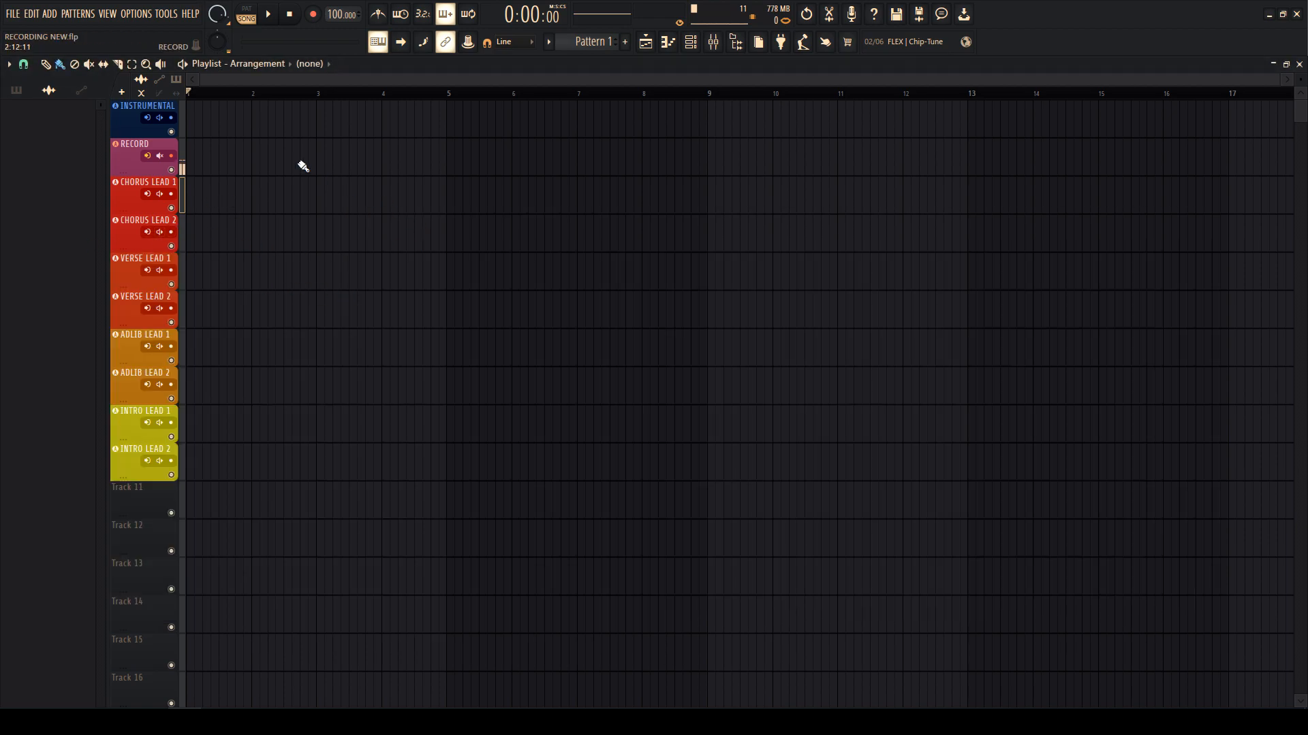